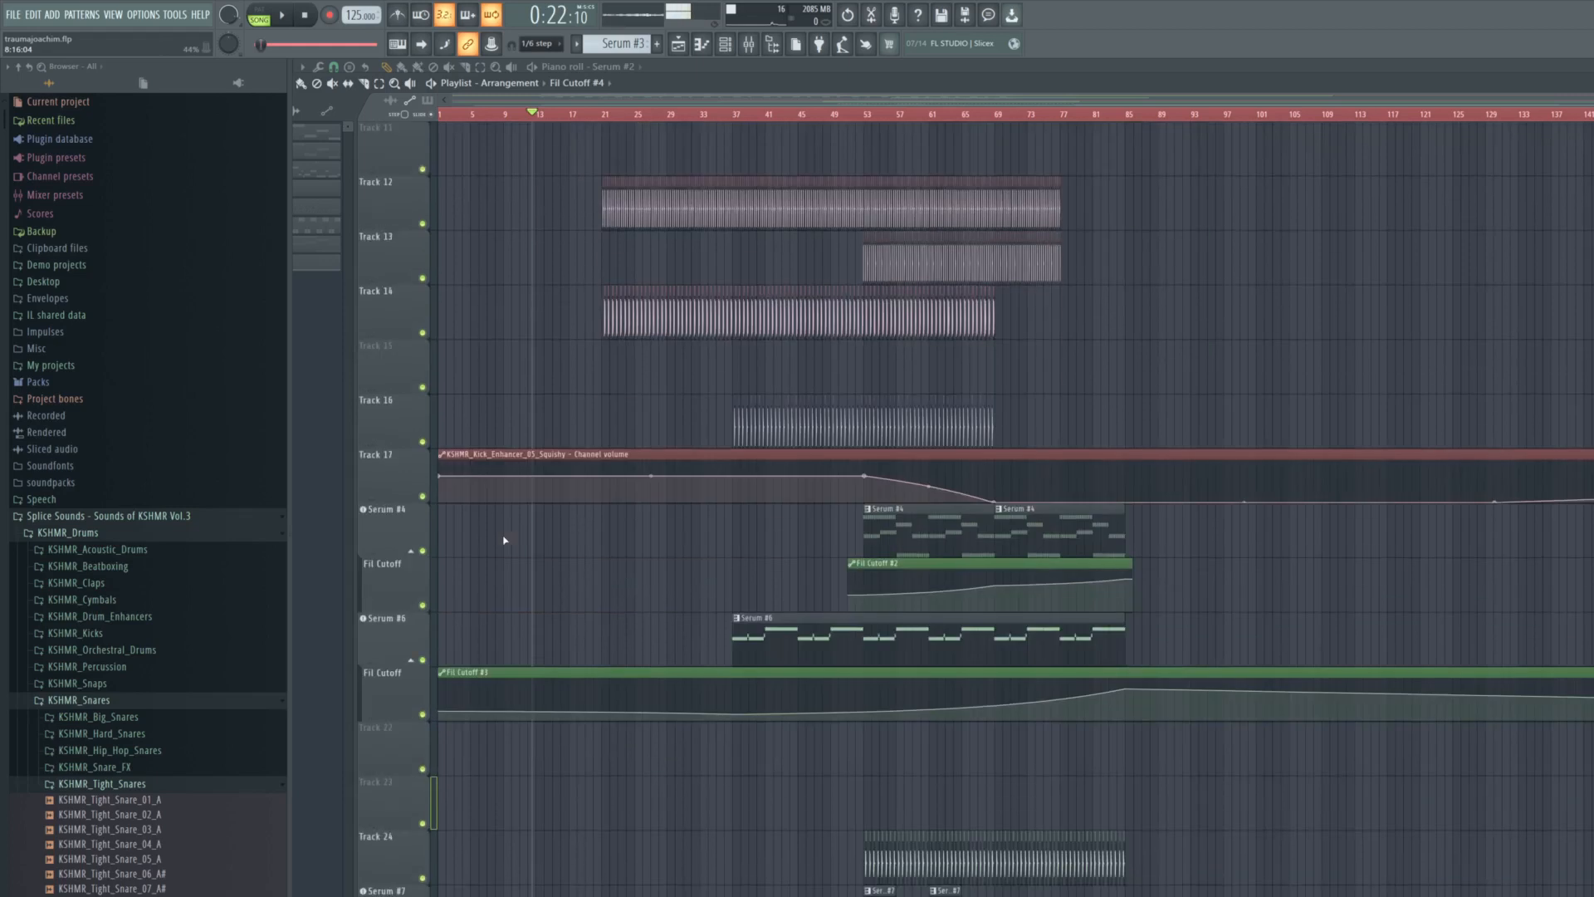
- Solo the reference track "N'to - Trauma (Joachim Pastor Remix)" on Track 29 and play it from just before bar 13
scroll(511, 547, up, 16)
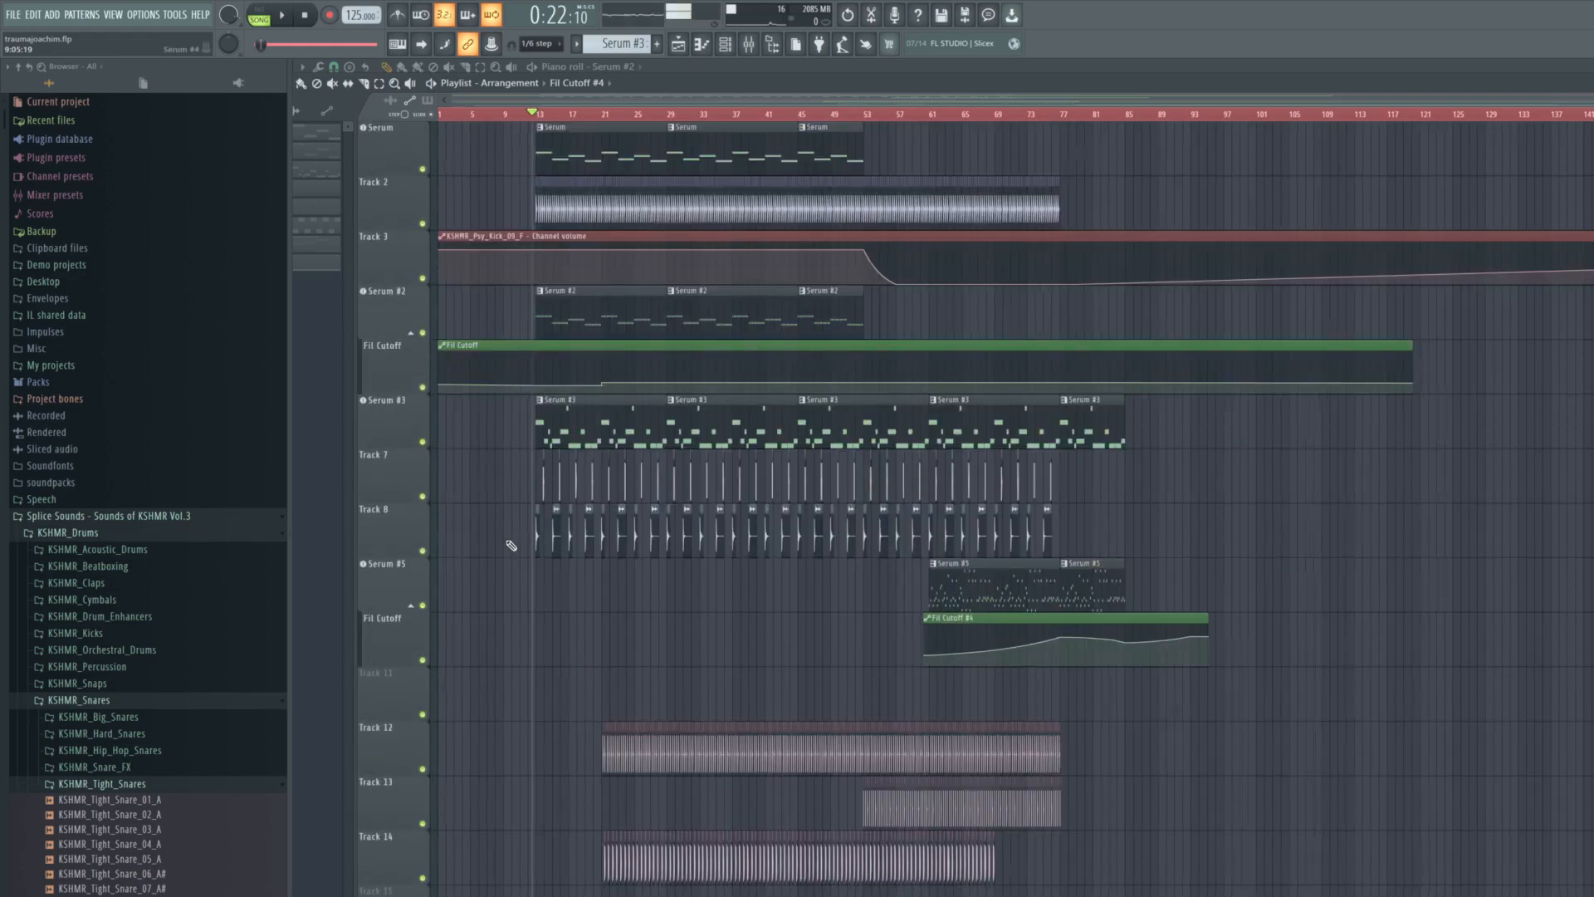
scroll(512, 545, up, 5)
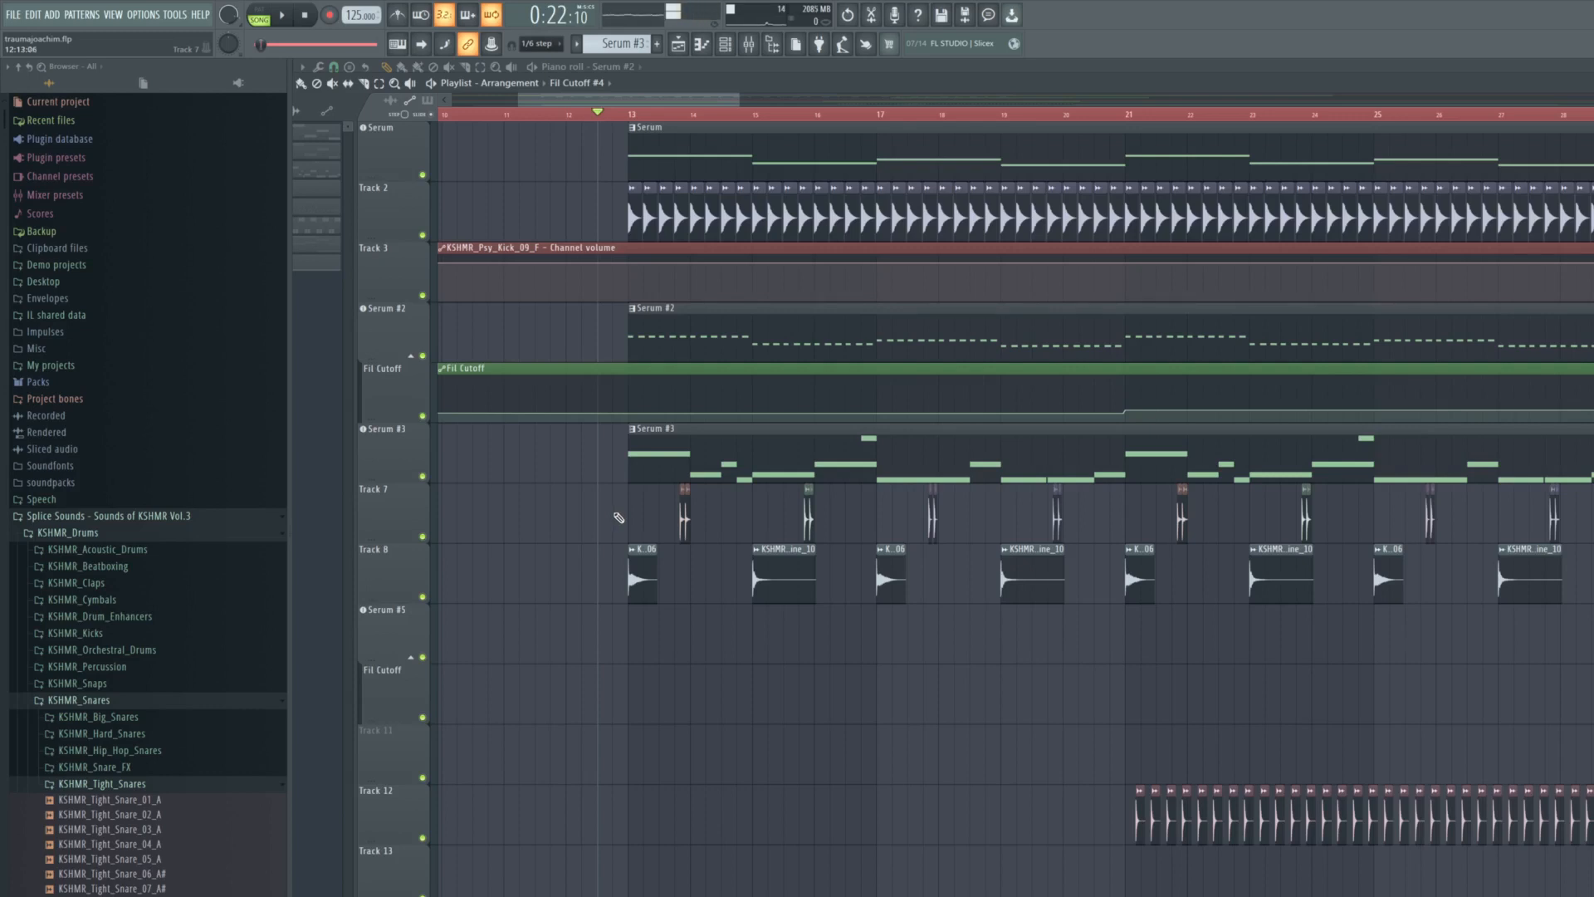
scroll(616, 518, down, 15)
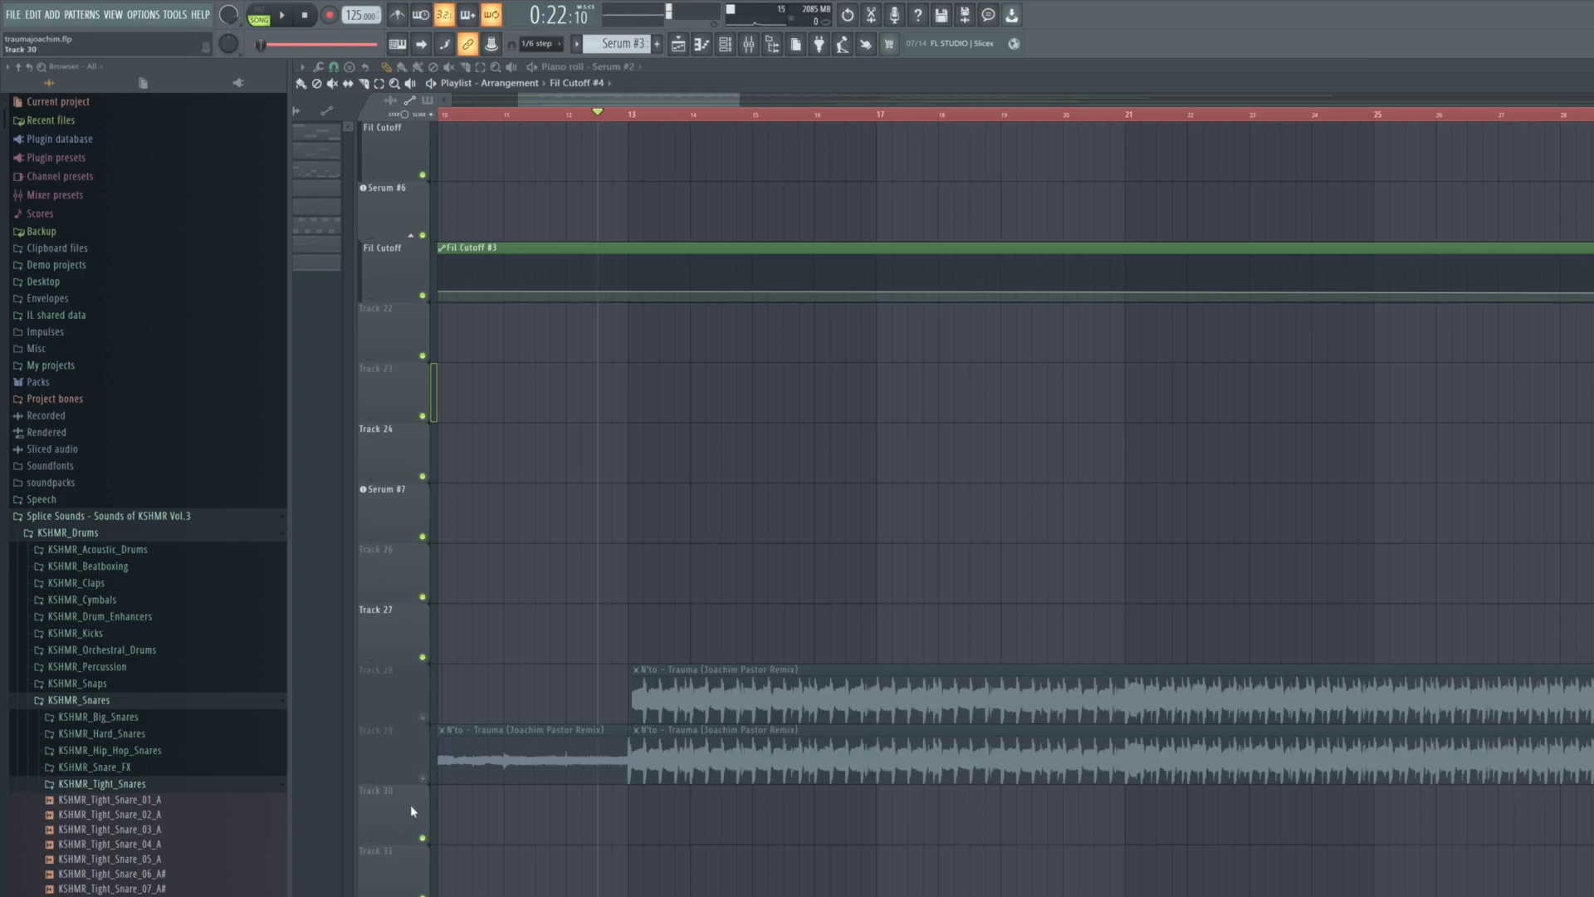
ctrl+click(423, 778)
key(space)
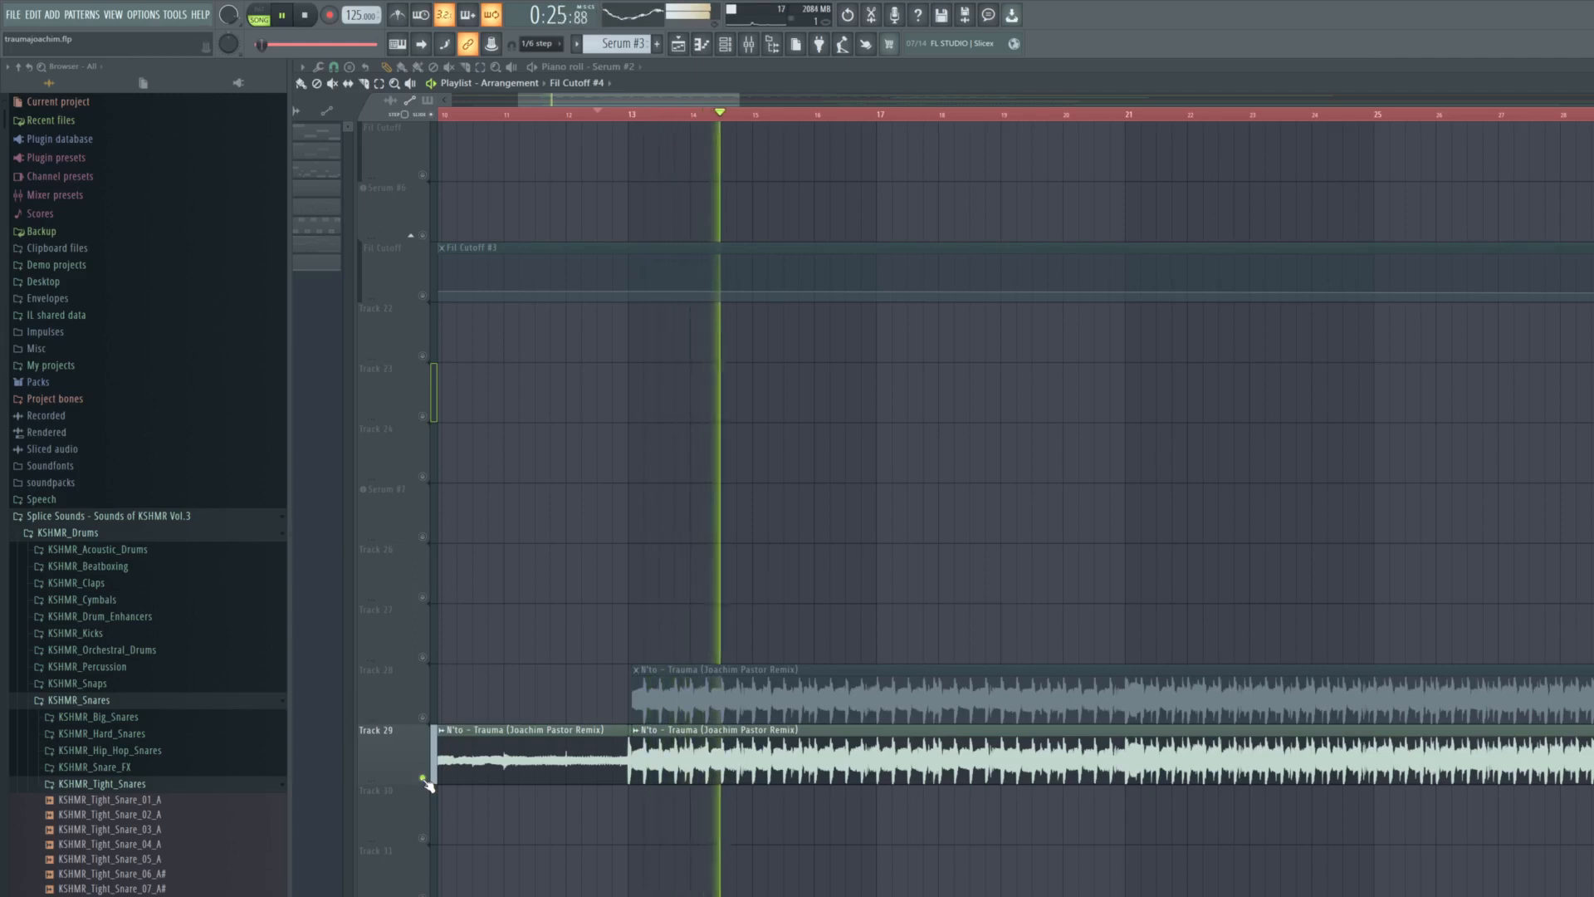
click(422, 778)
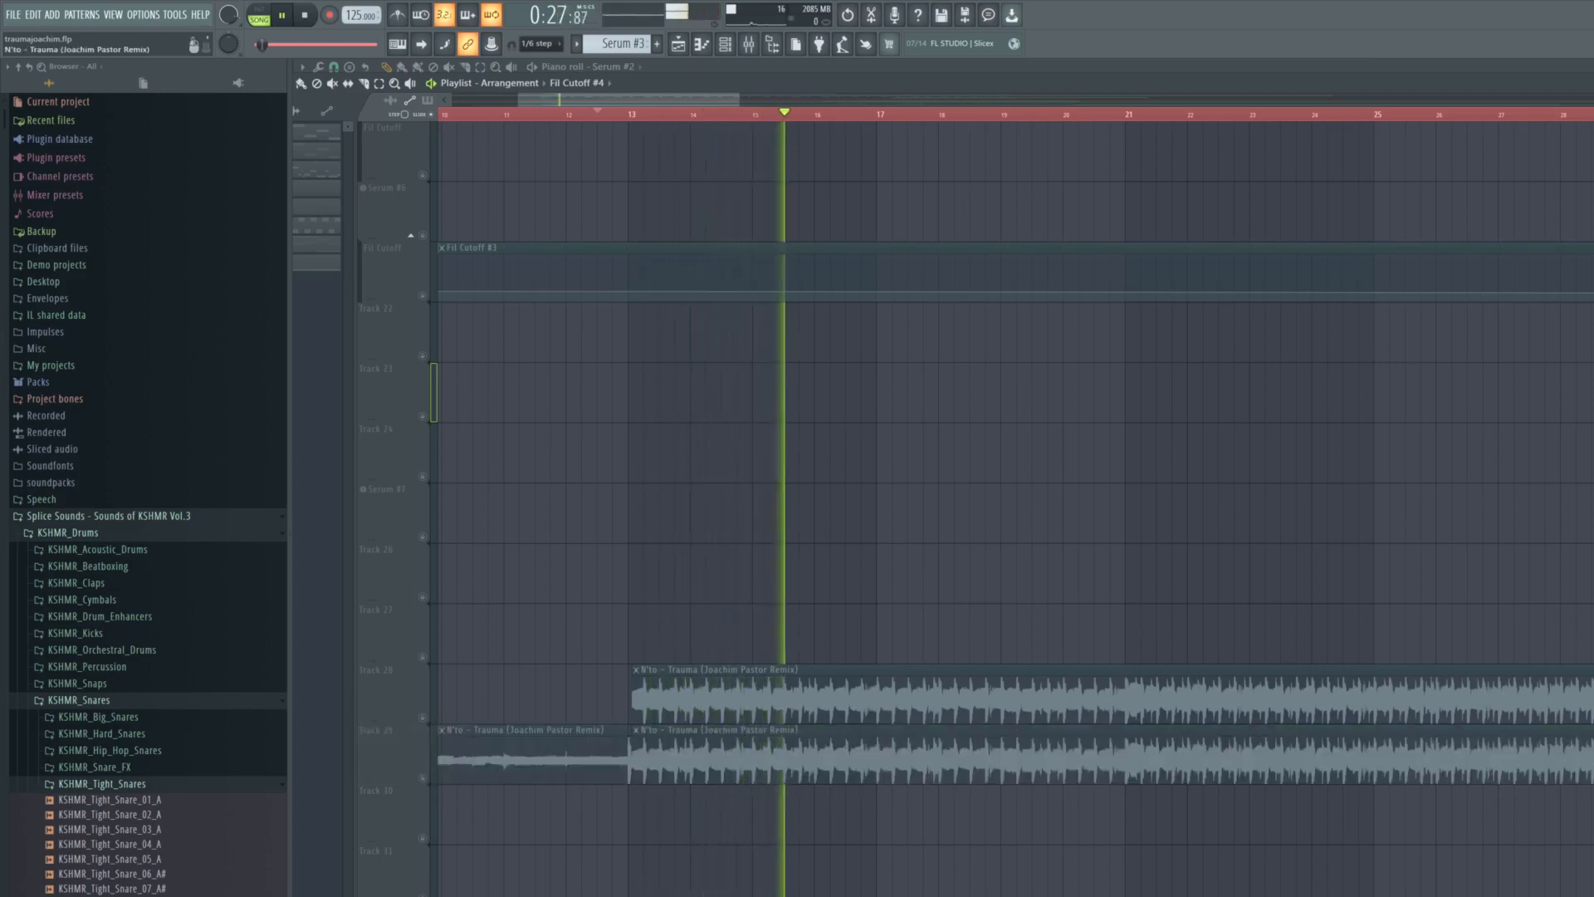
click(642, 391)
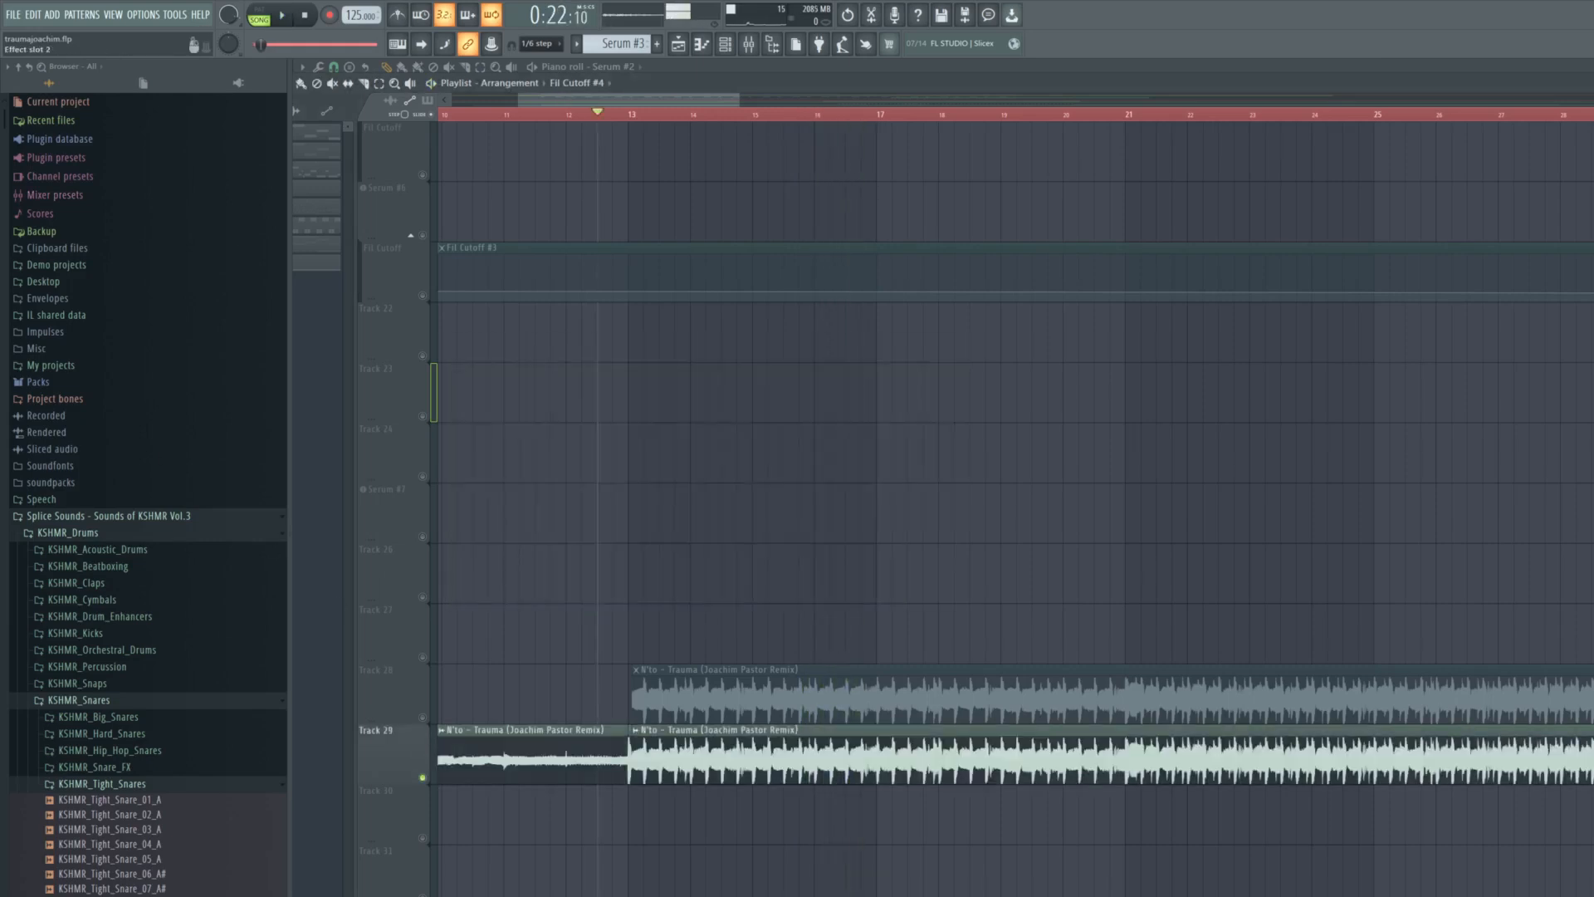
key(space)
- Examine the reference track's low-end spectrum in its Fruity parametric EQ 2 during repeated playback with the high cut active
drag(758, 465, 647, 549)
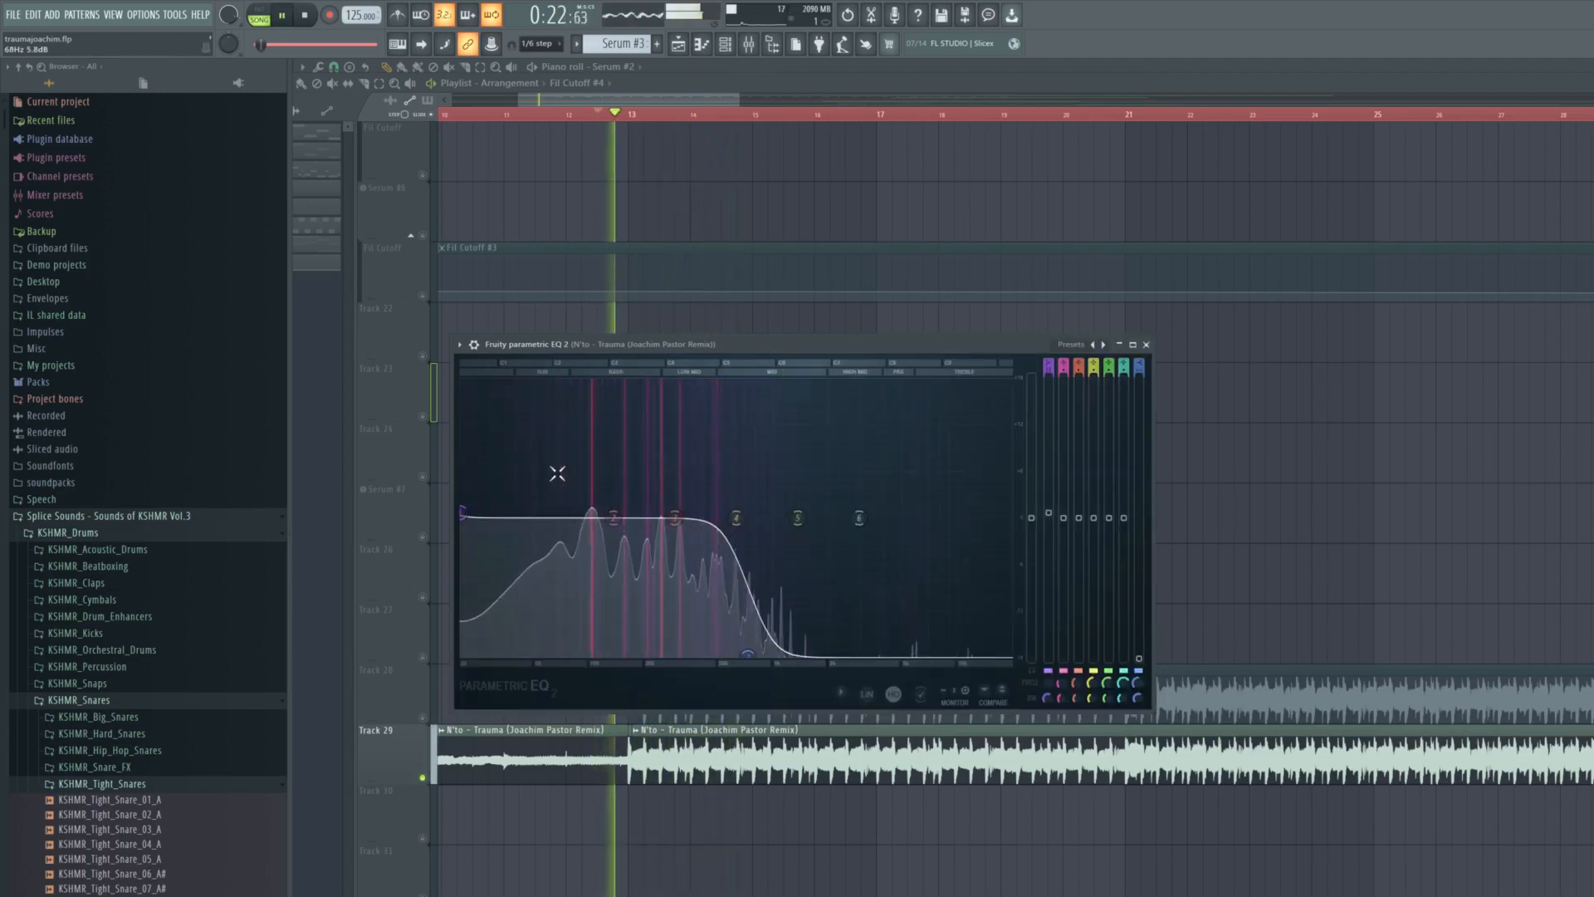
key(space)
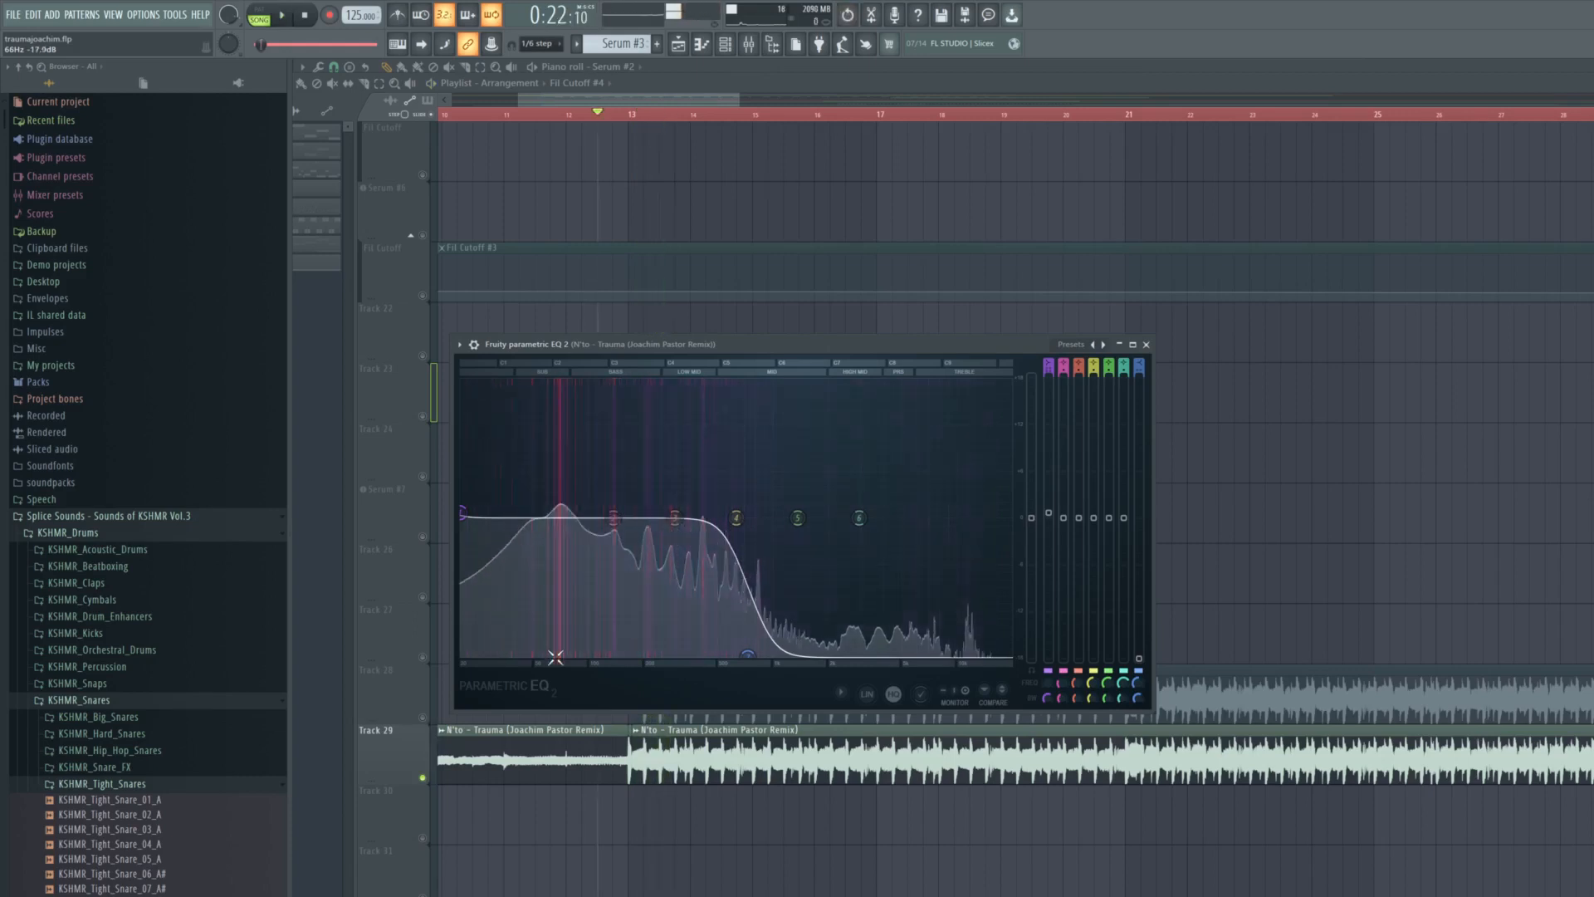
key(space)
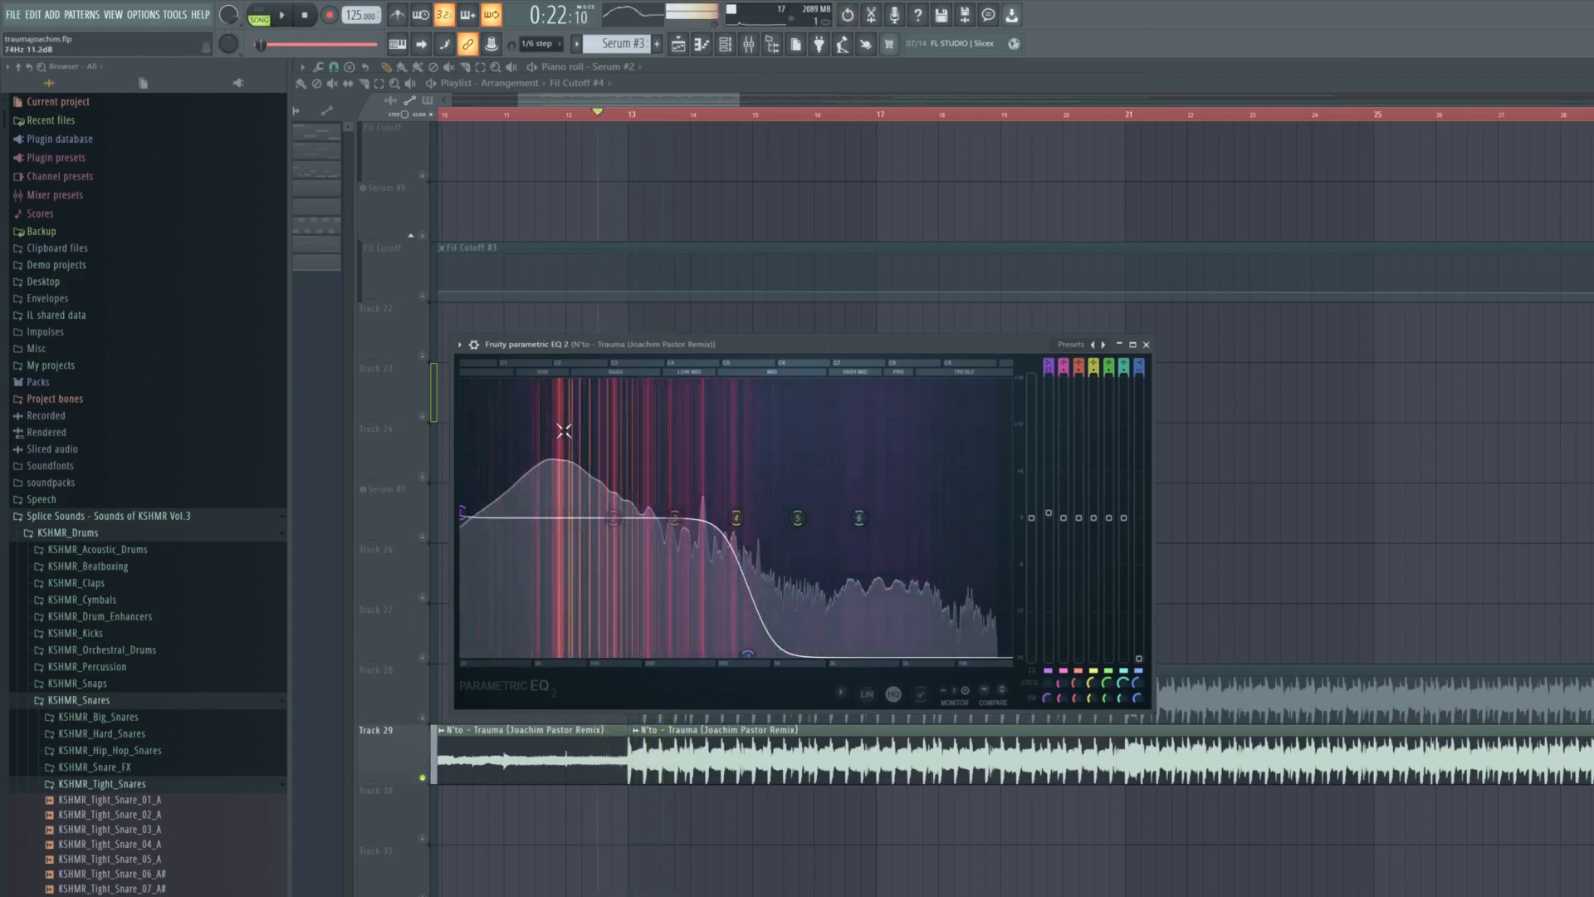
key(space)
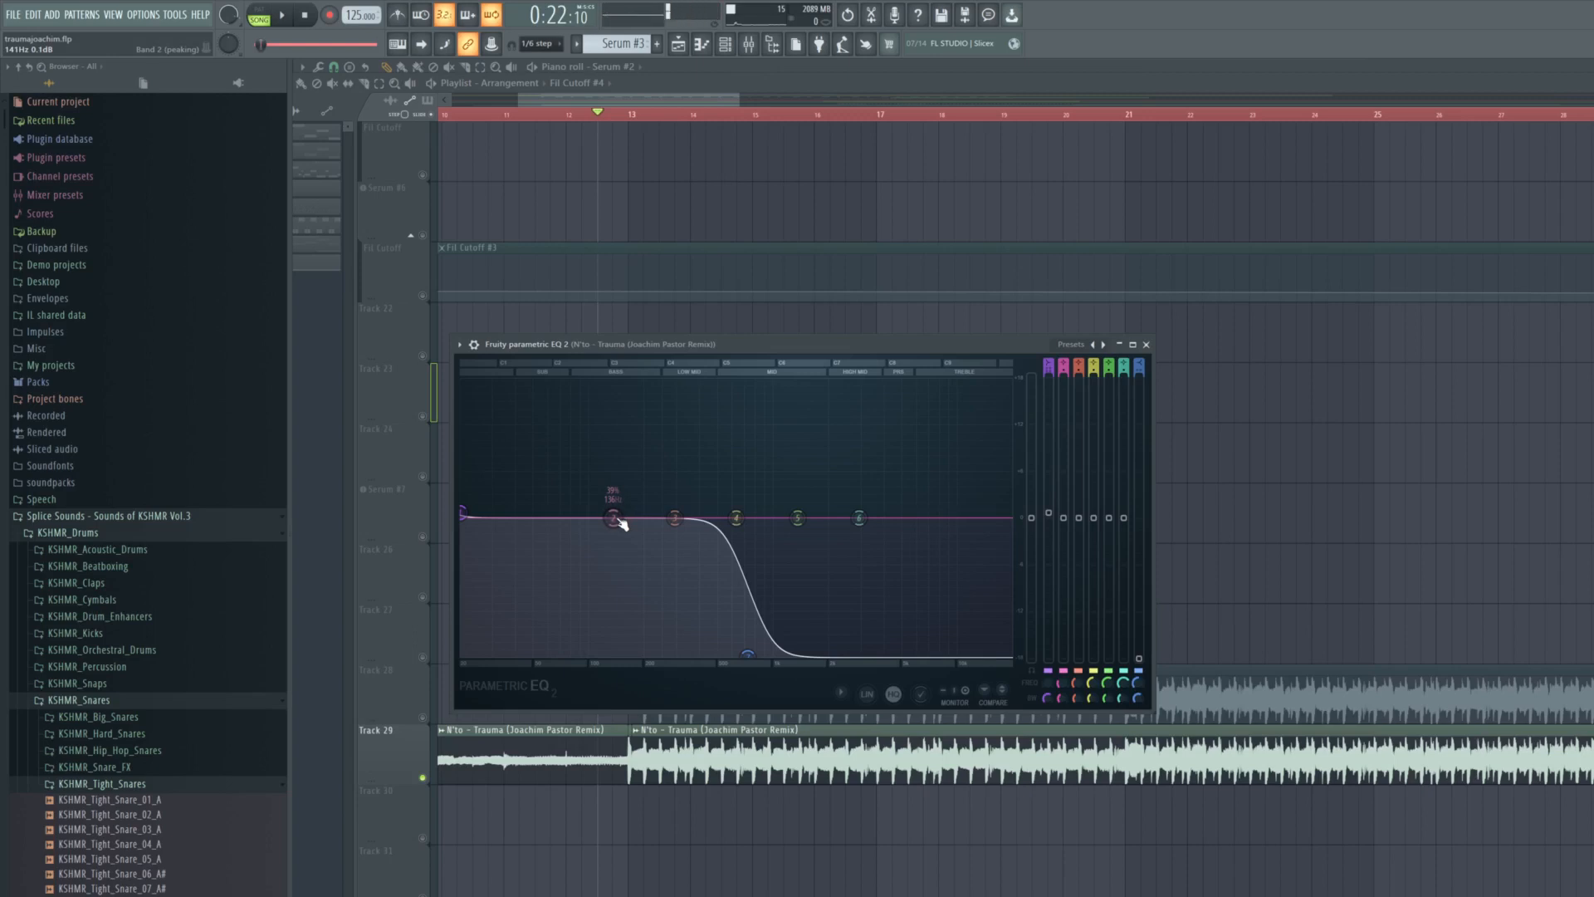
key(space)
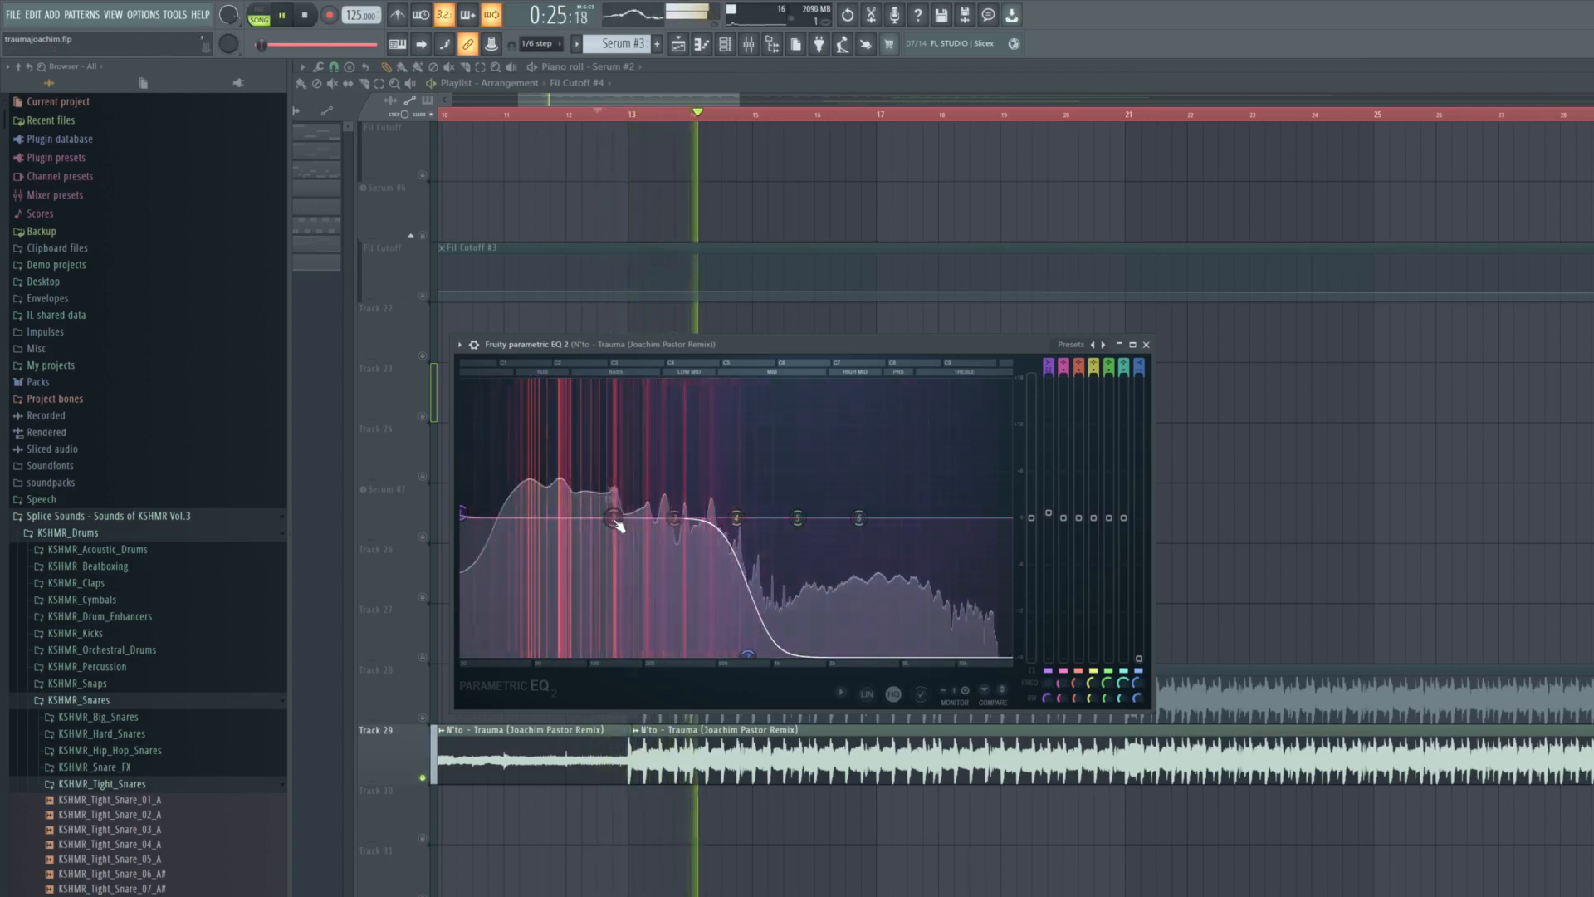
key(space)
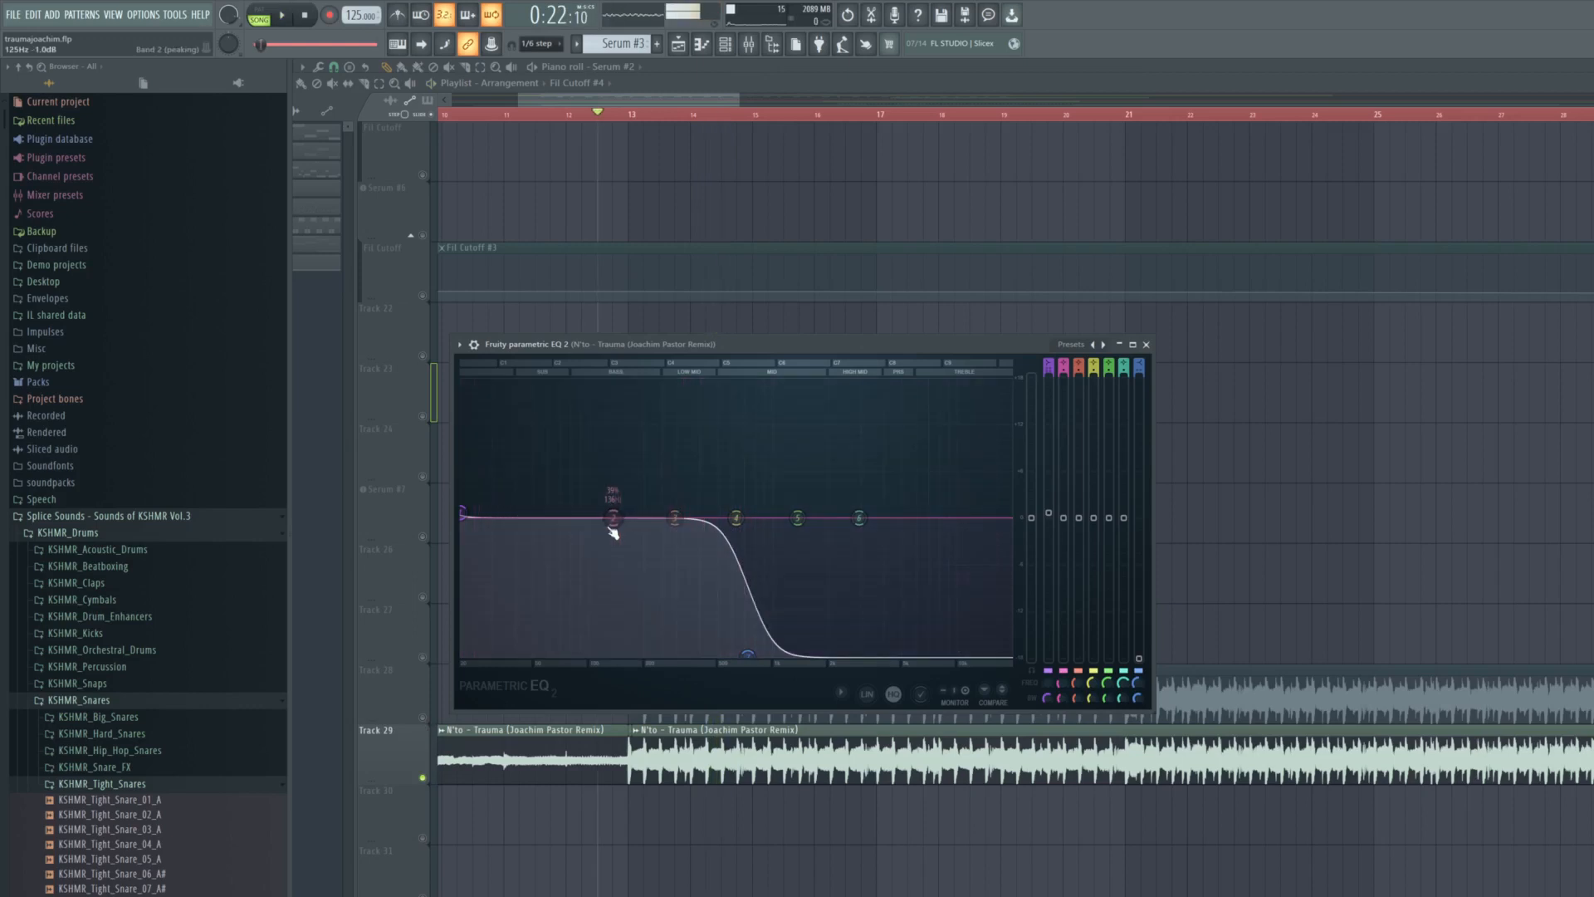
- Audition the reference EQ with a higher band 7 high cut, and settle the band at a lower cutoff than it started with
key(space)
mouse_move(747, 655)
mouse_down()
mouse_move(679, 653)
mouse_move(769, 655)
mouse_up()
key(space)
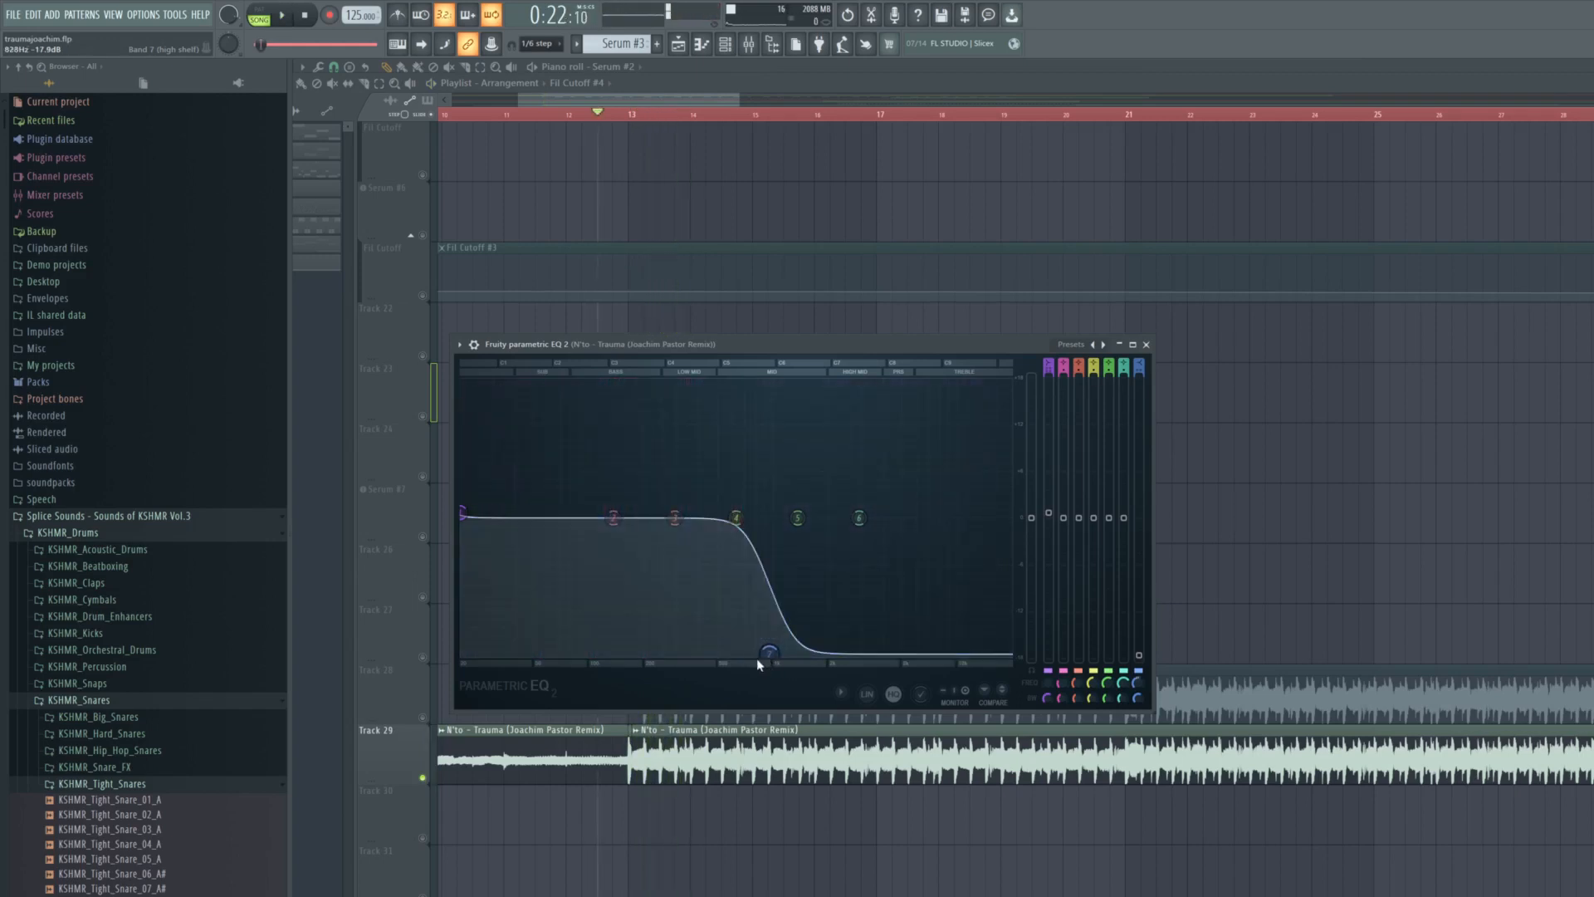
key(space)
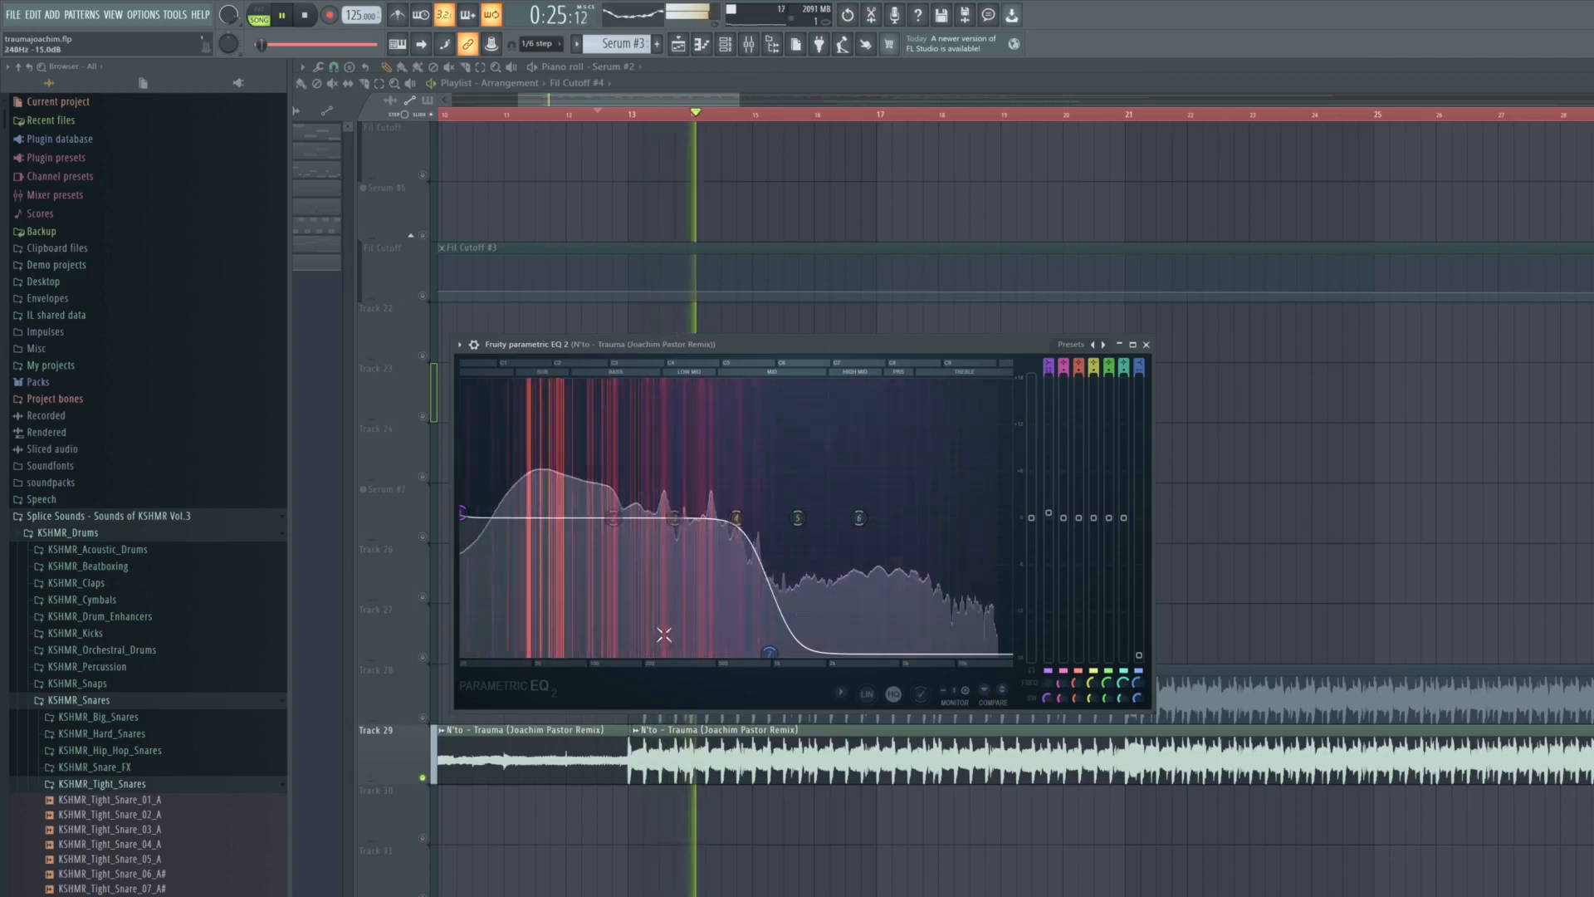
key(space)
drag(769, 654, 704, 656)
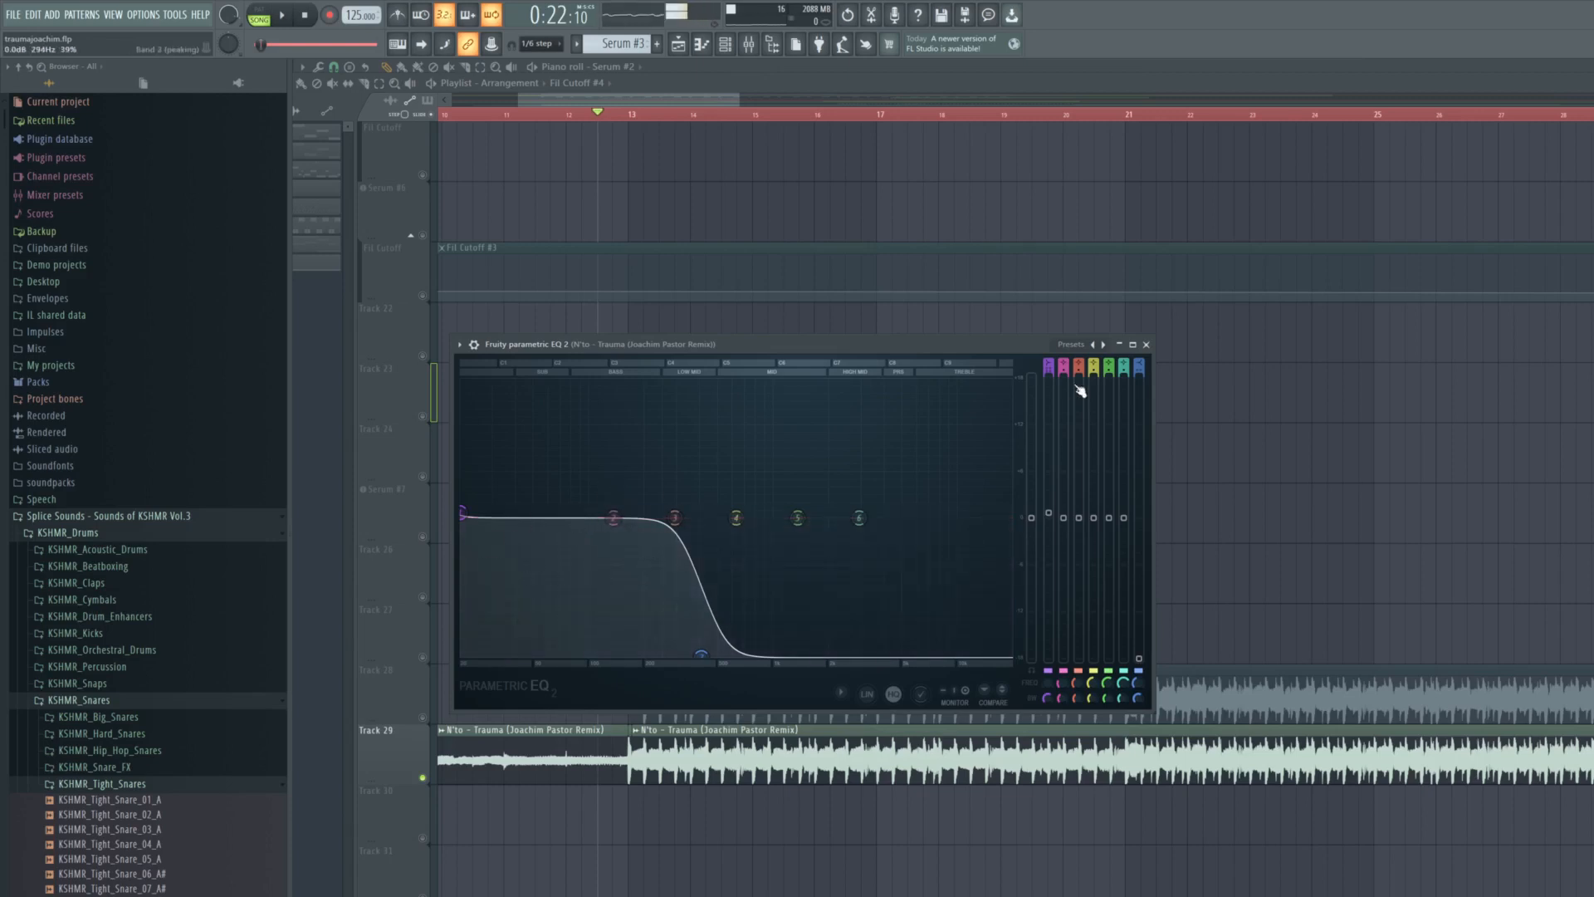
click(1147, 347)
- Solo the KSHMR psy kick on Track 2 and play it
scroll(886, 395, up, 6)
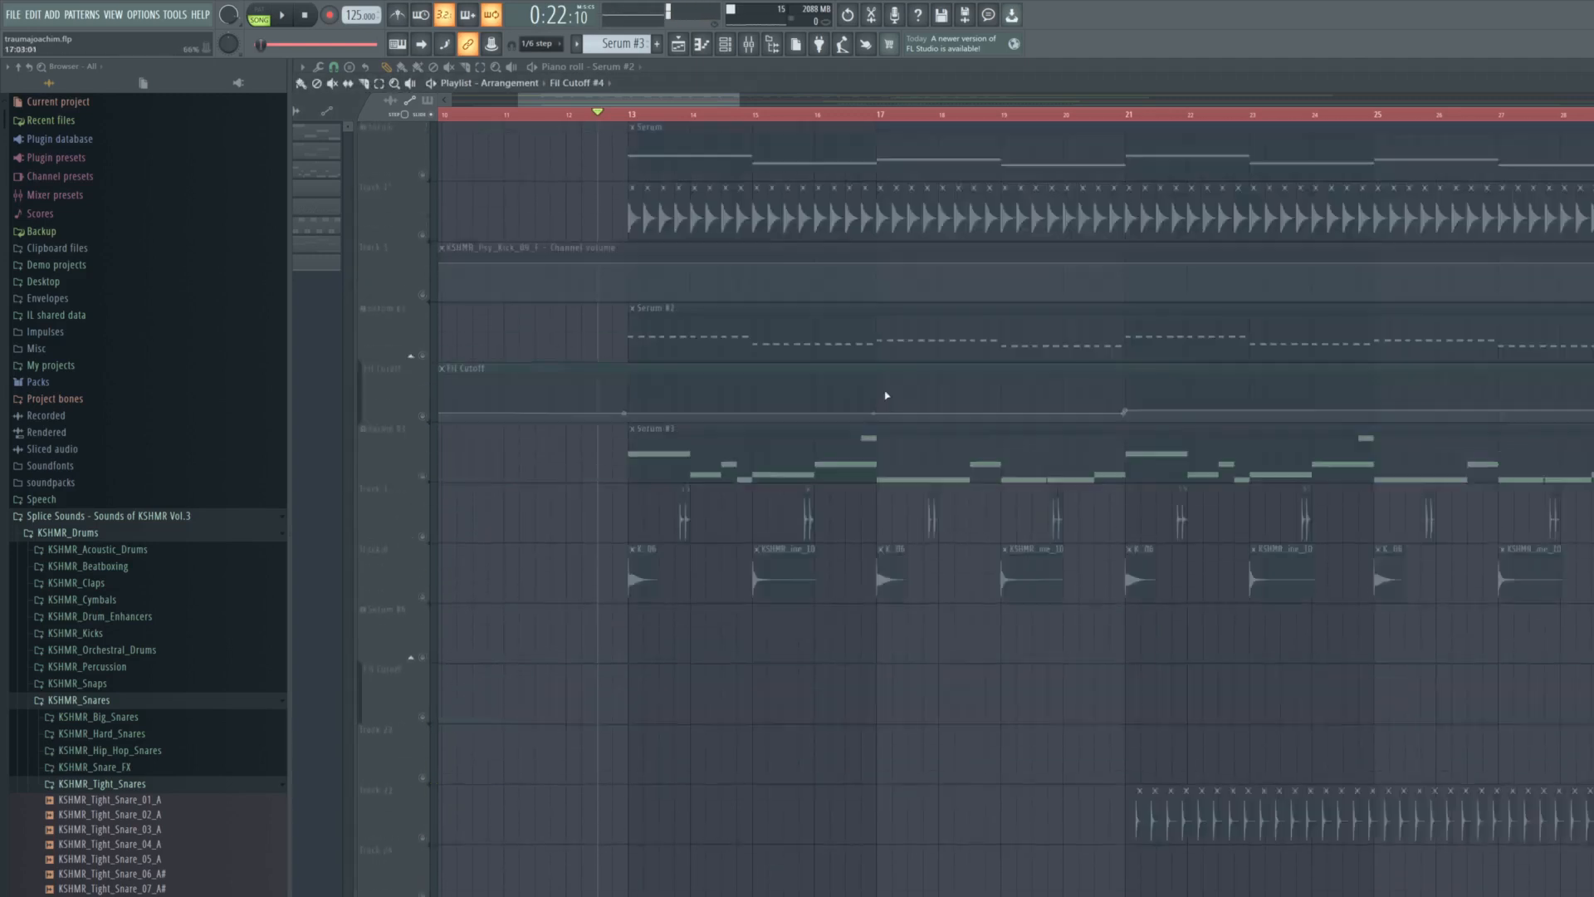
scroll(883, 398, up, 6)
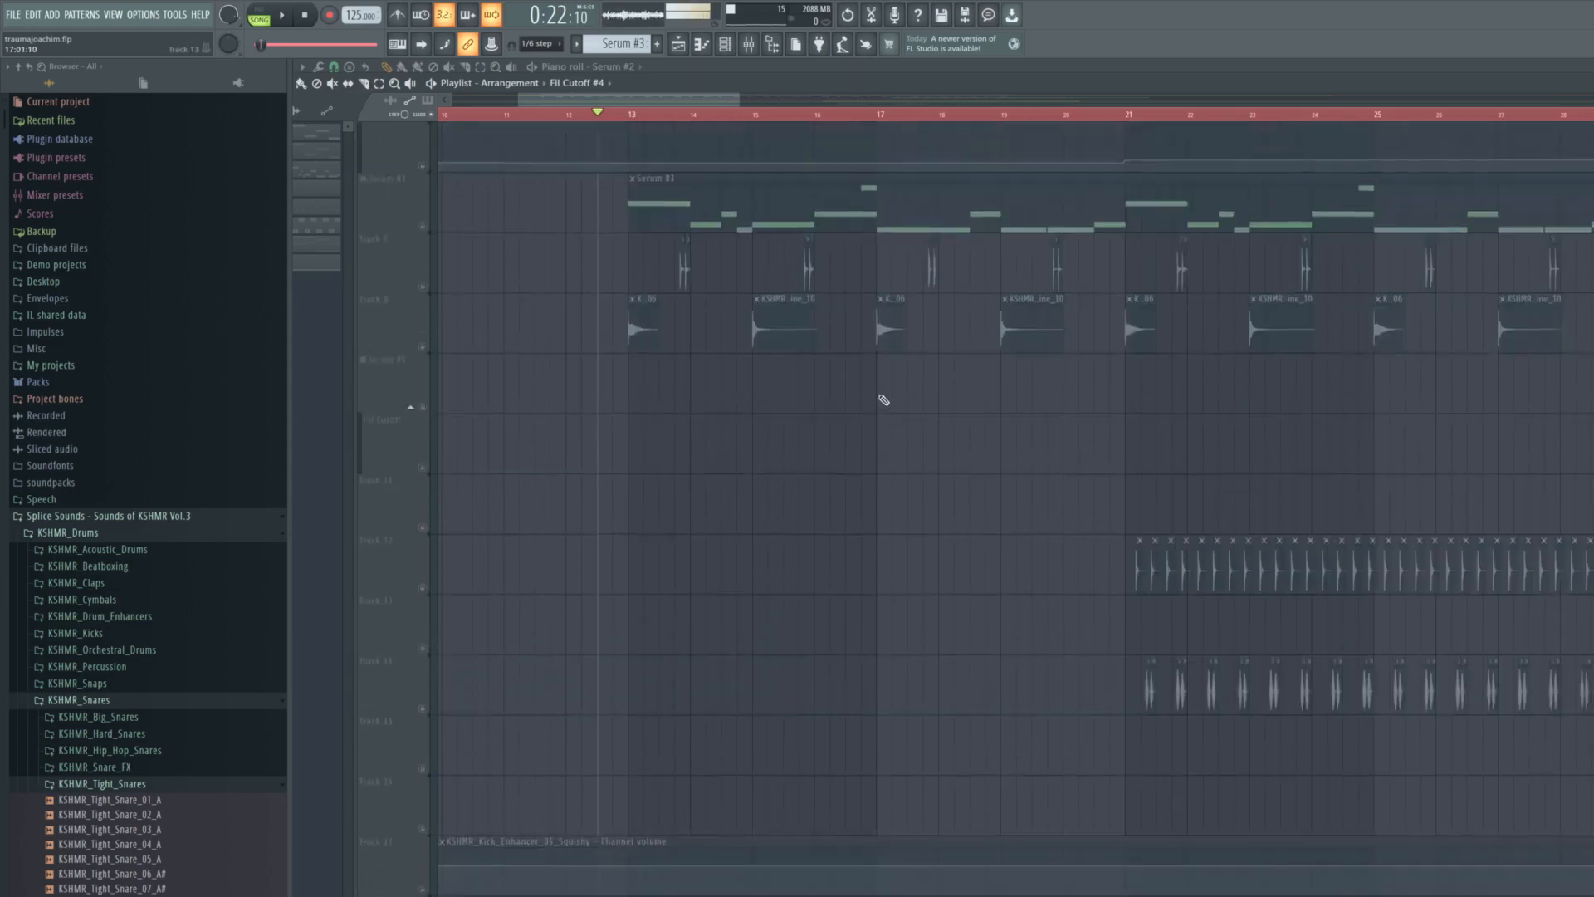
scroll(598, 327, up, 4)
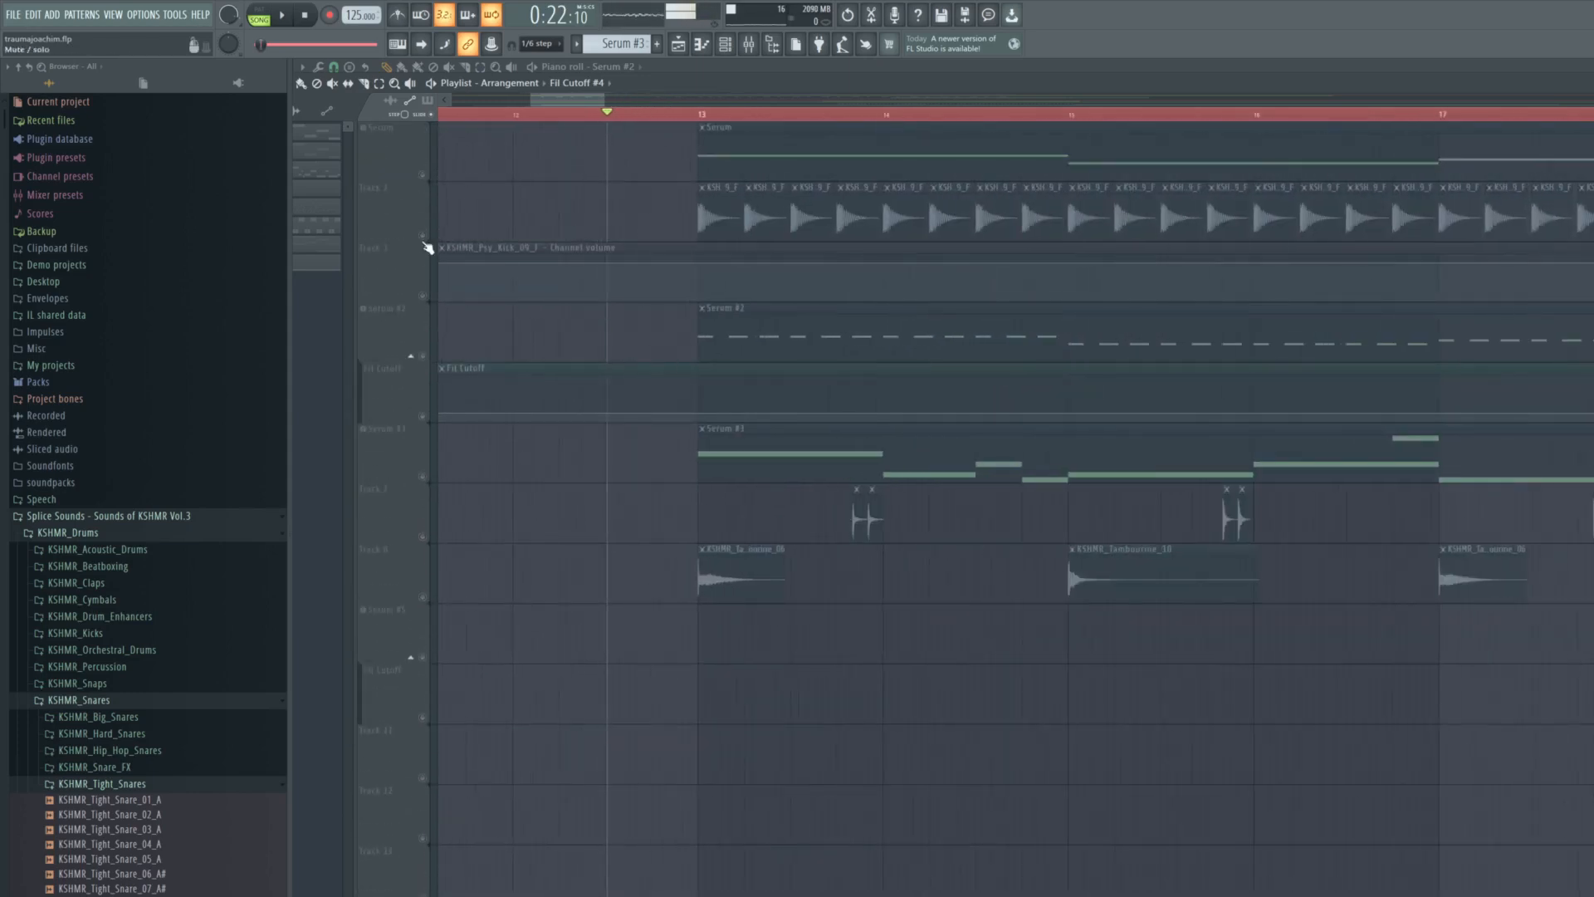
key(space)
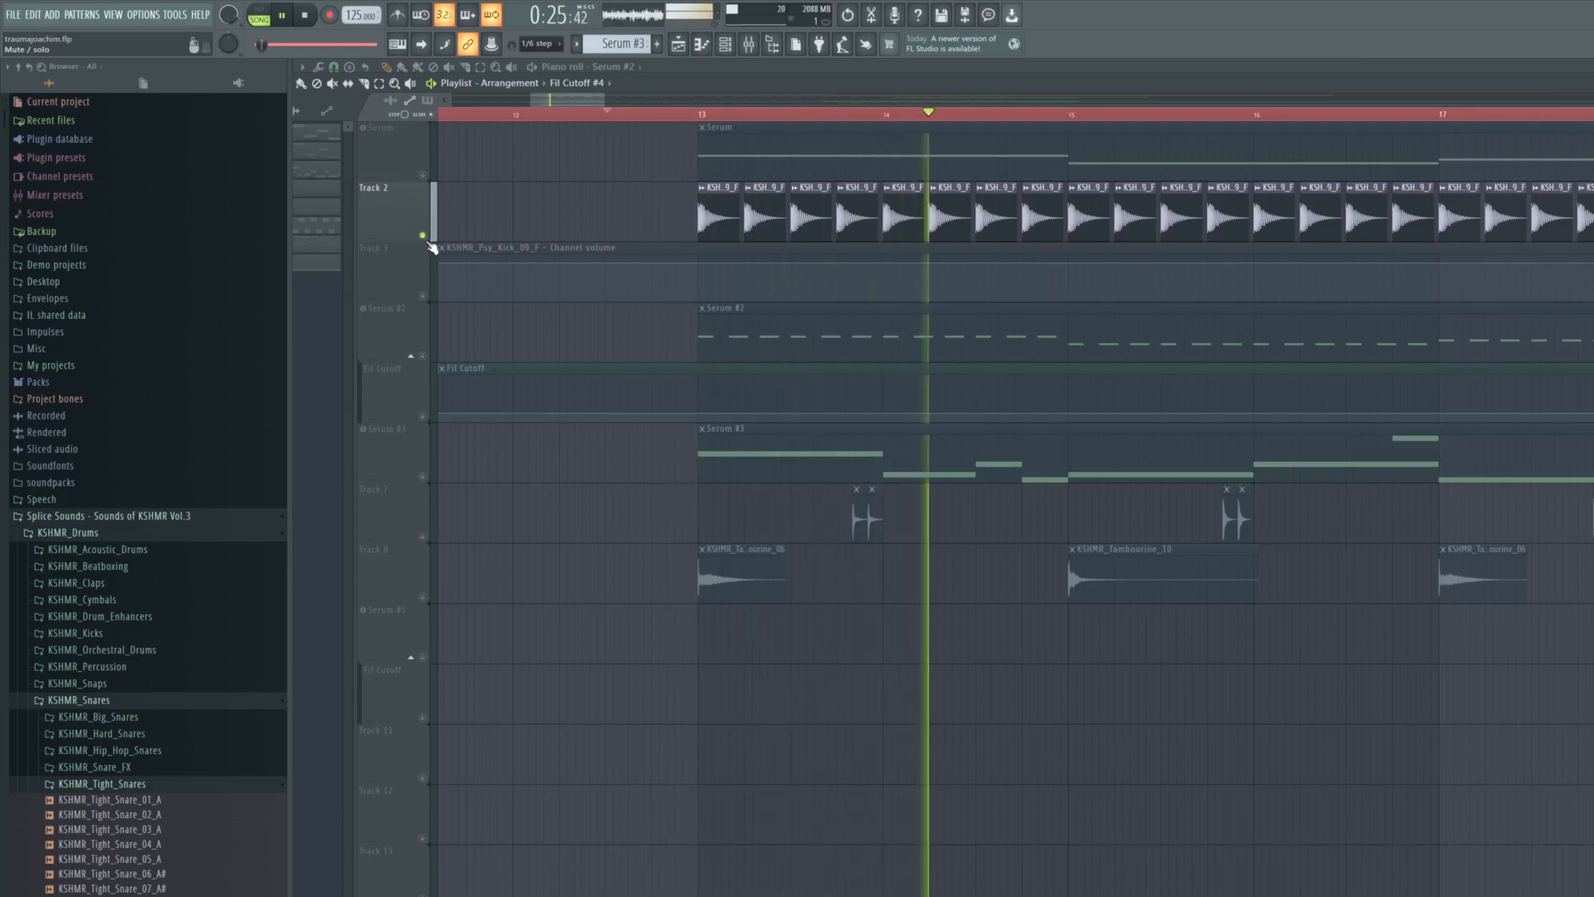
- Deepen band 6's cut and shift it slightly higher in frequency in the kick's Fruity parametric EQ 2, and audition the kick
click(0, 162)
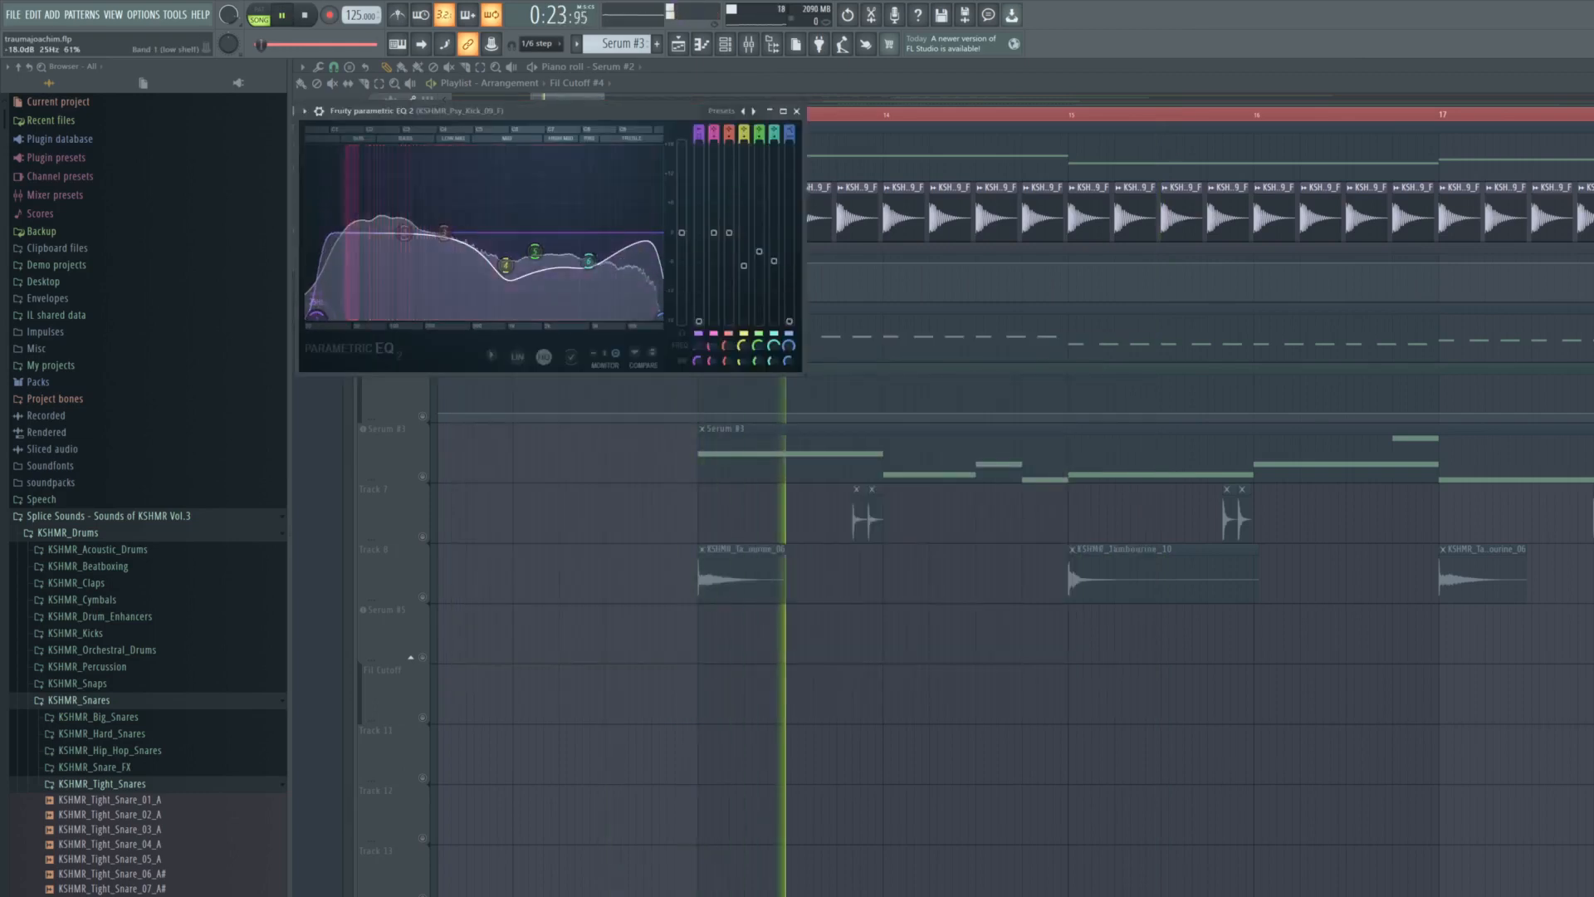
key(space)
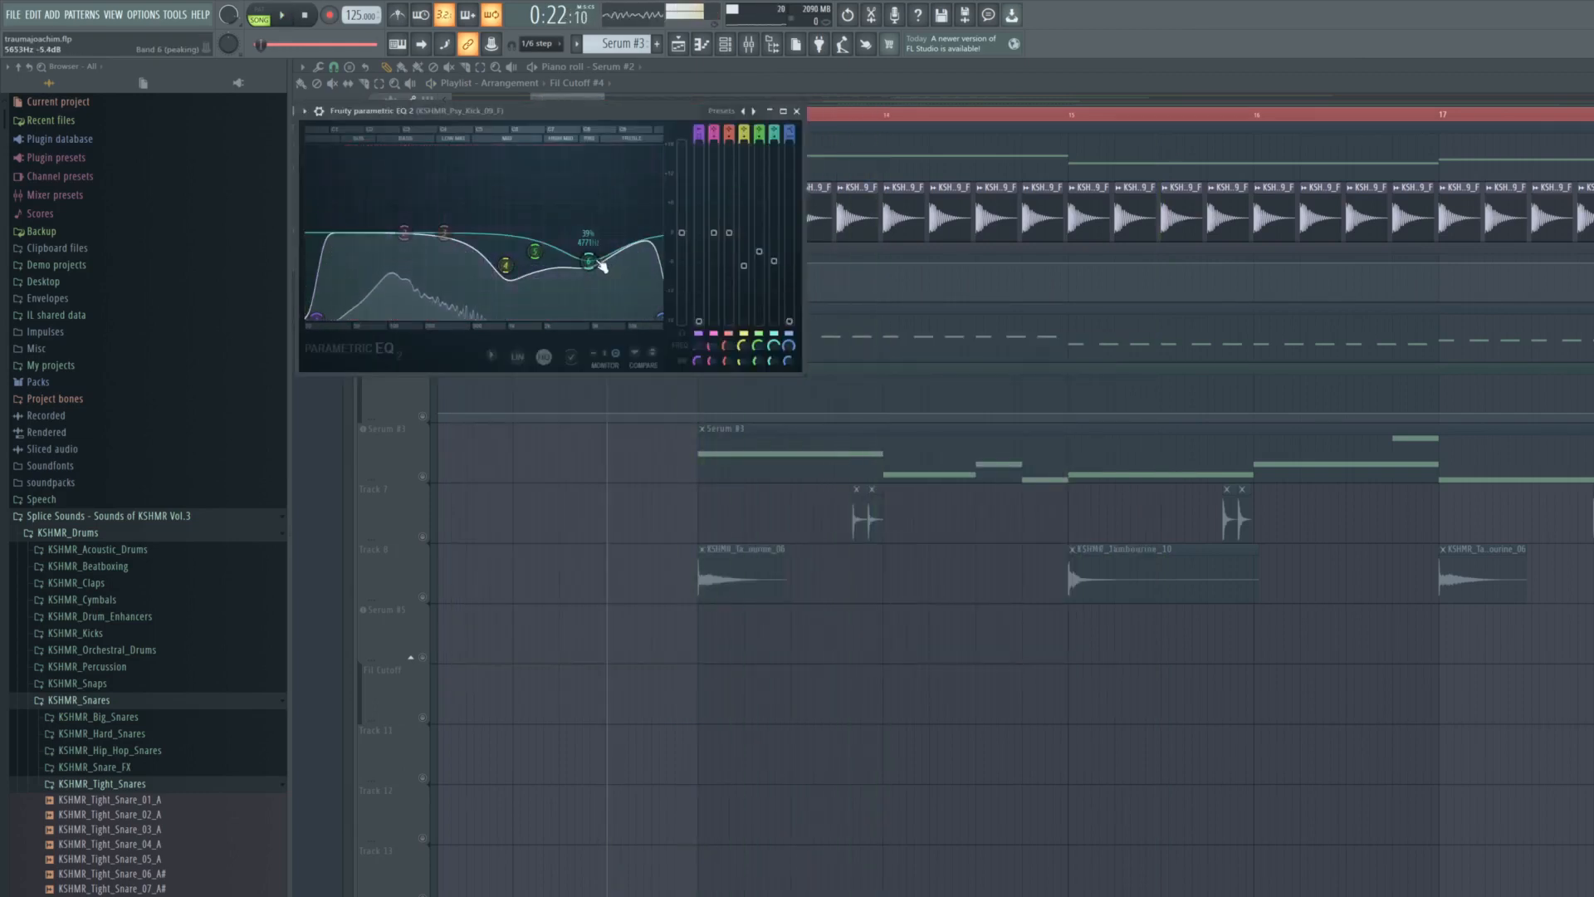
mouse_move(590, 261)
mouse_down()
mouse_move(625, 251)
mouse_move(599, 270)
mouse_up()
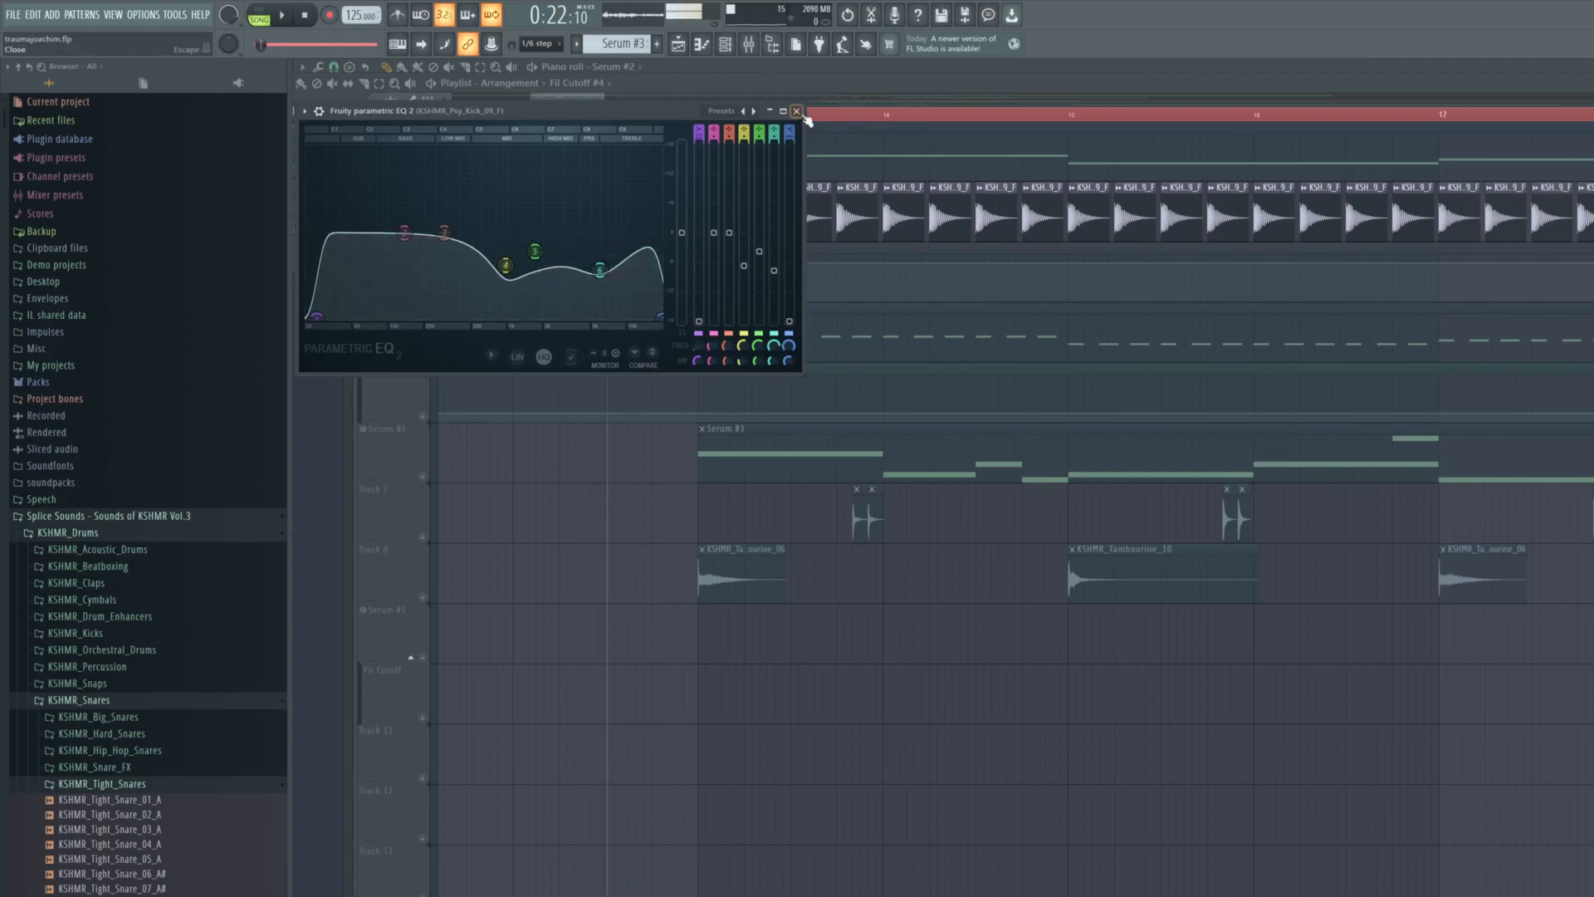
click(796, 110)
key(space)
key(space)
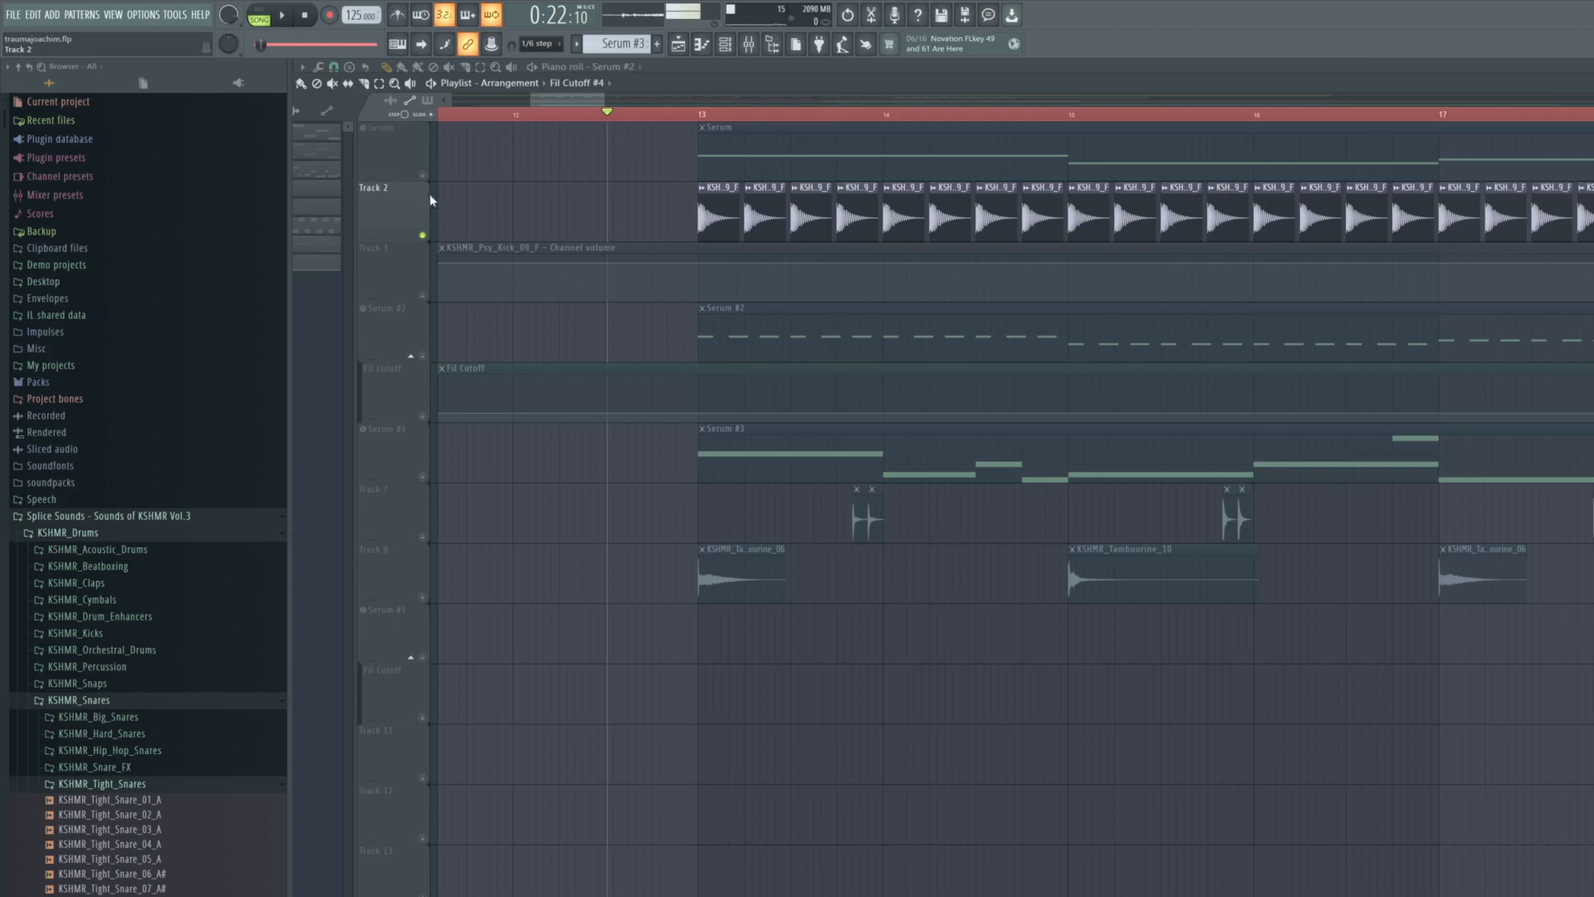
- Unmute the Serum track, review its pattern notes in the piano roll and play it together with the kick
click(422, 176)
double_click(715, 159)
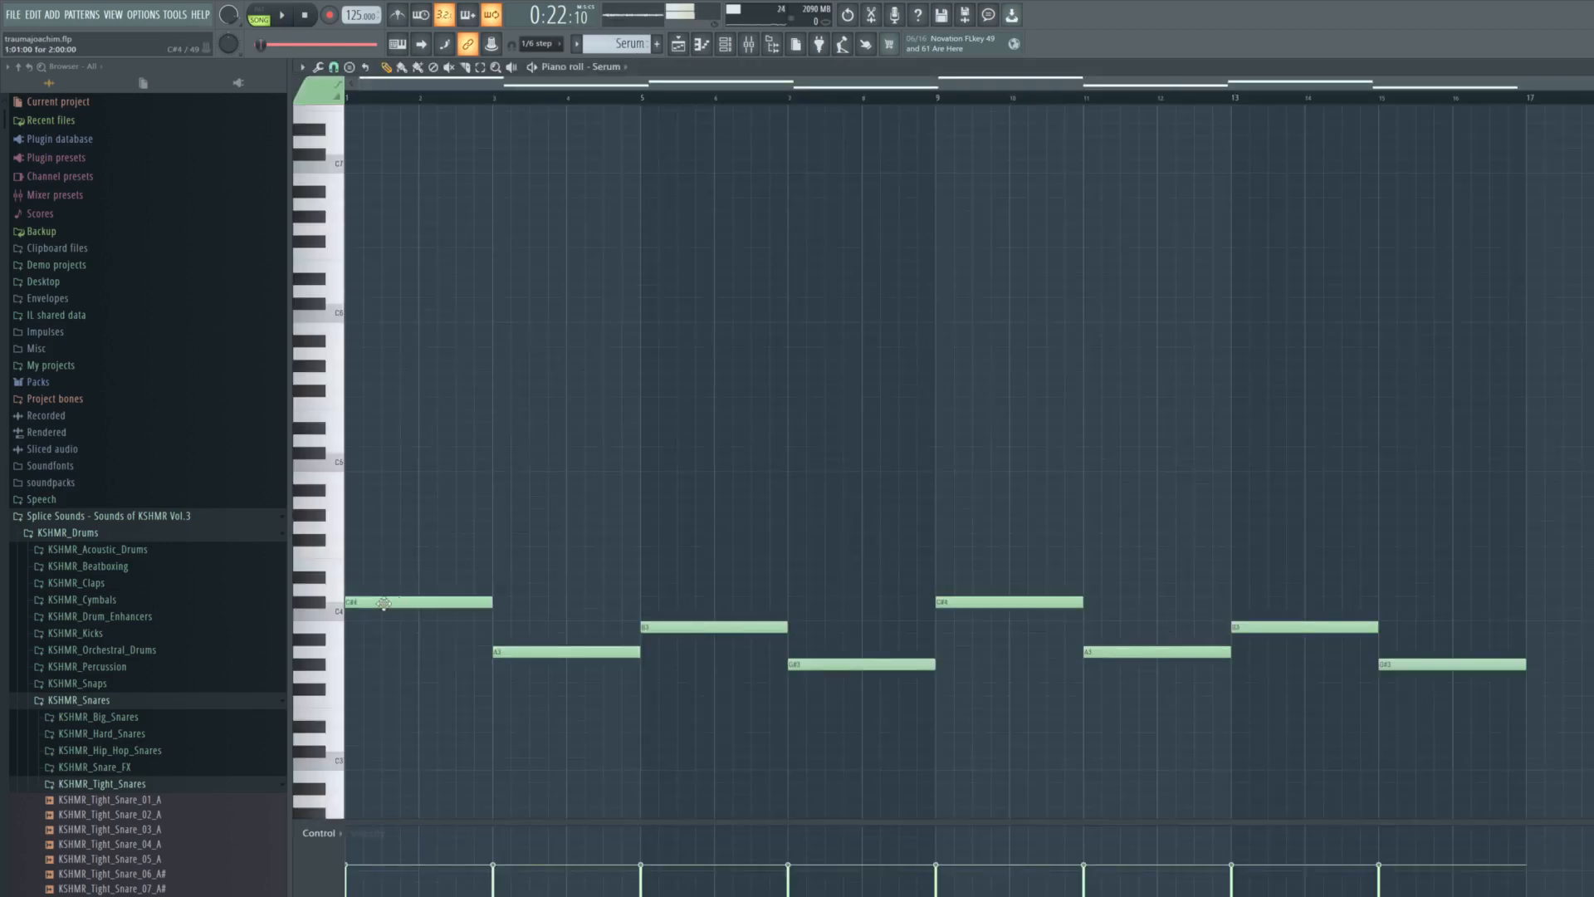
click(678, 46)
key(space)
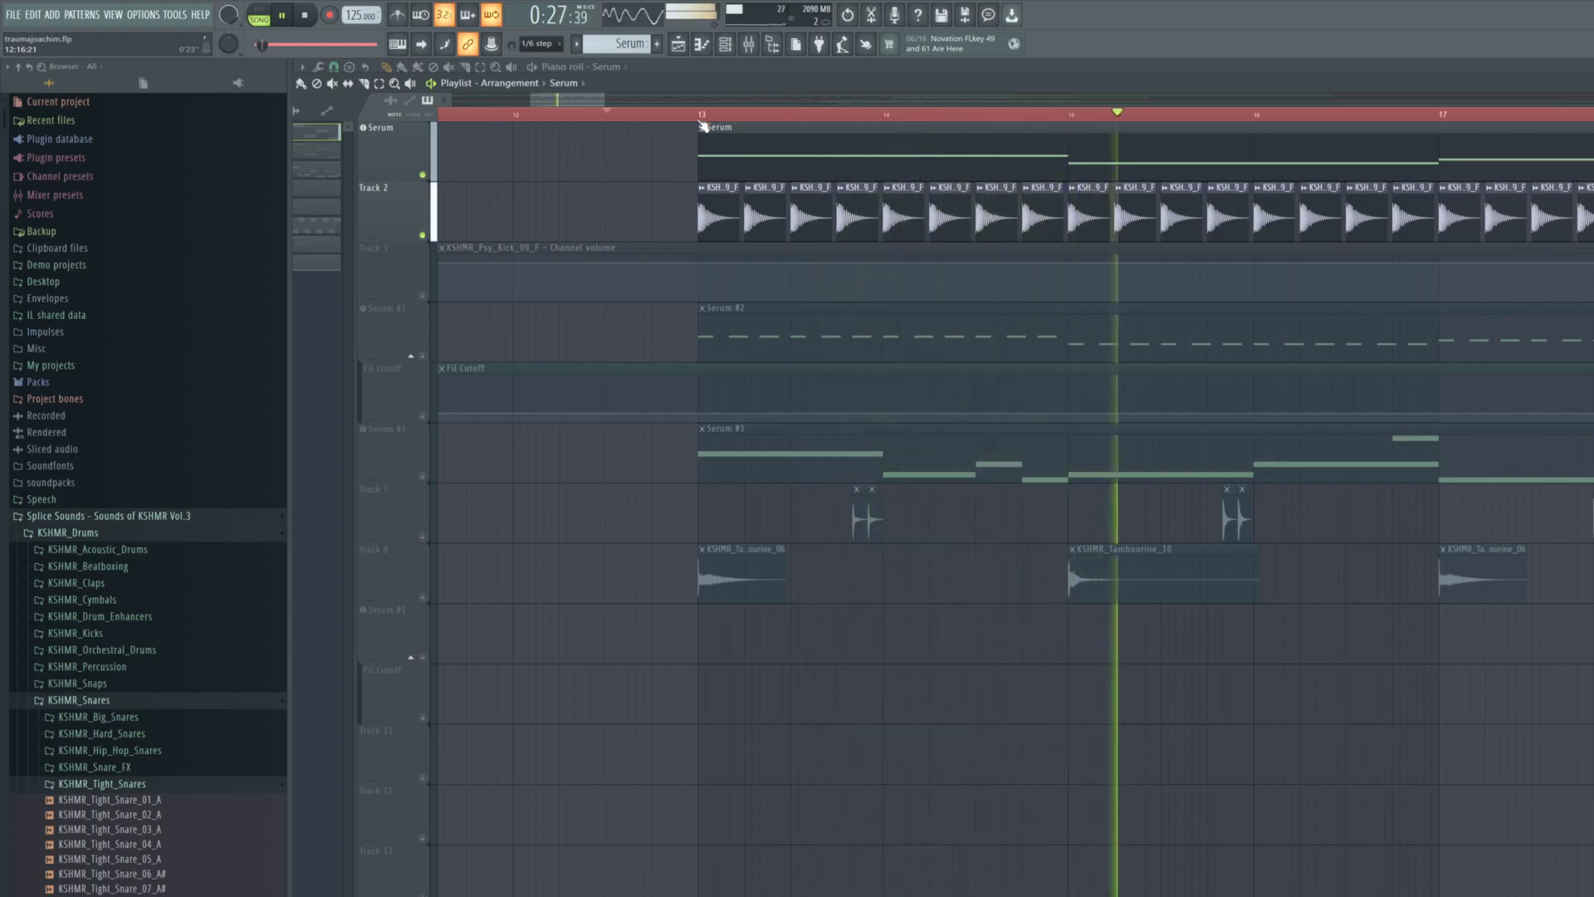
key(space)
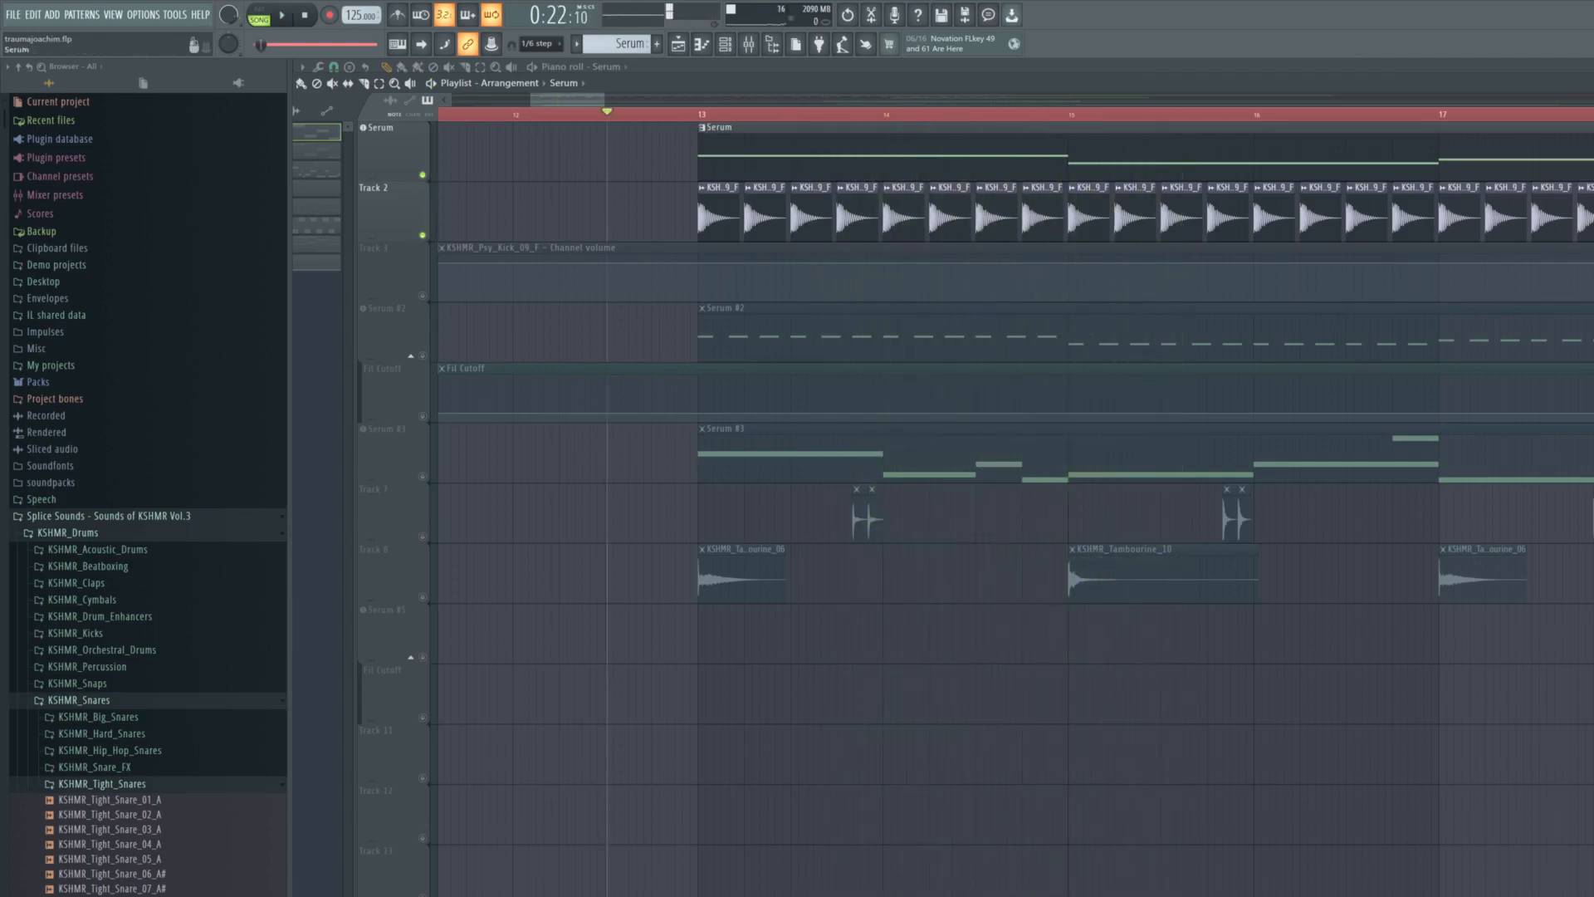
- Examine the sidechain compression in the Serum track's Fruity Limiter in an enlarged window during playback
drag(830, 415, 897, 503)
key(space)
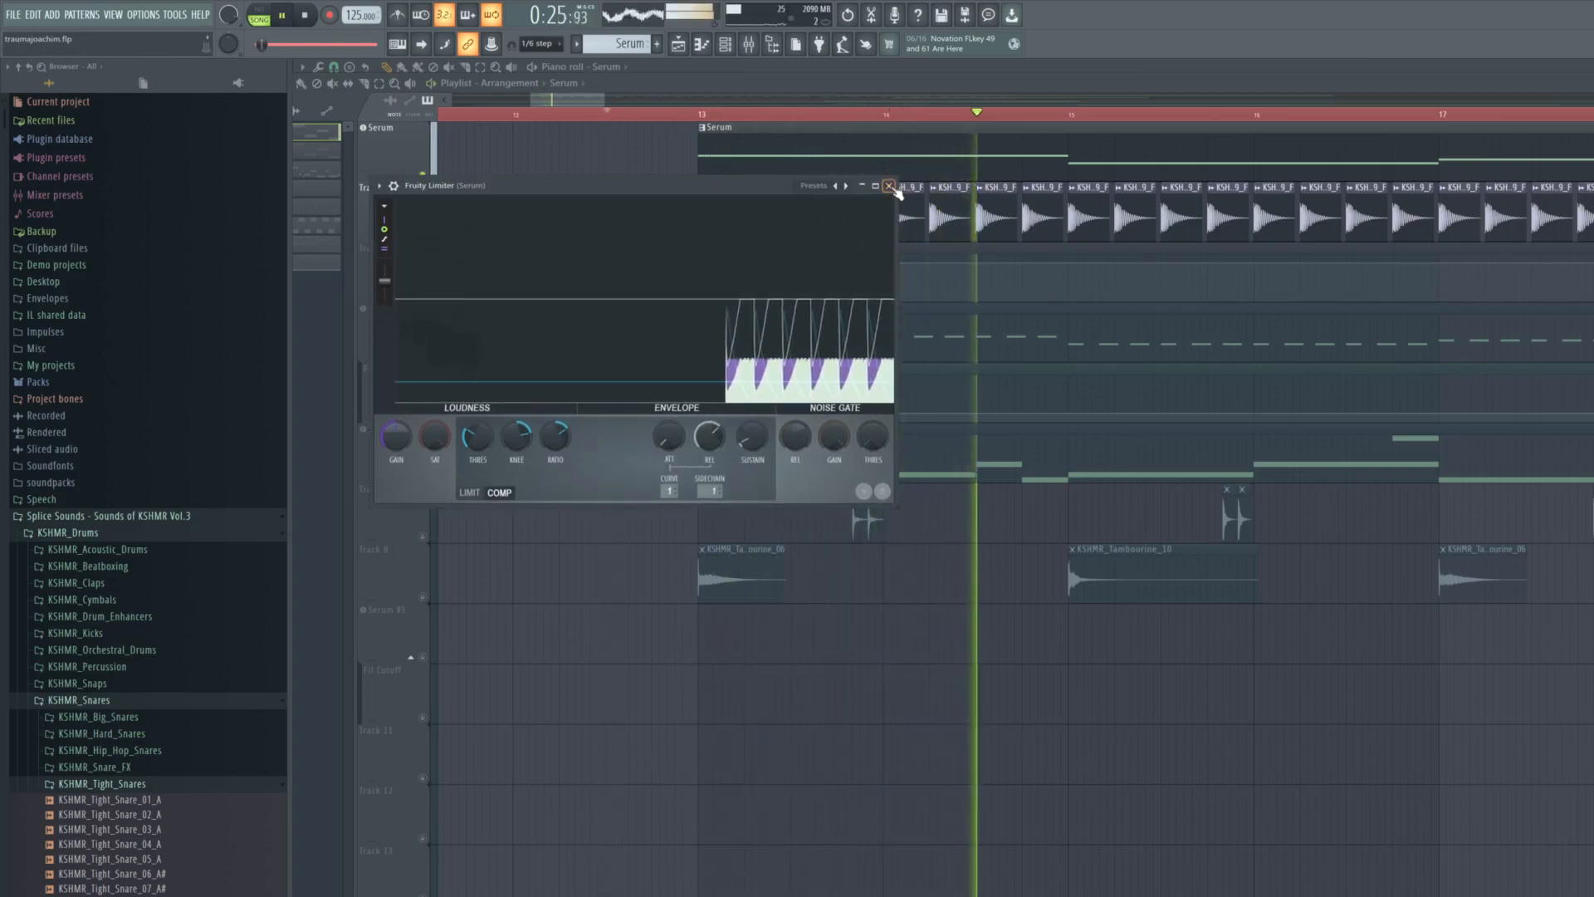
click(889, 186)
key(space)
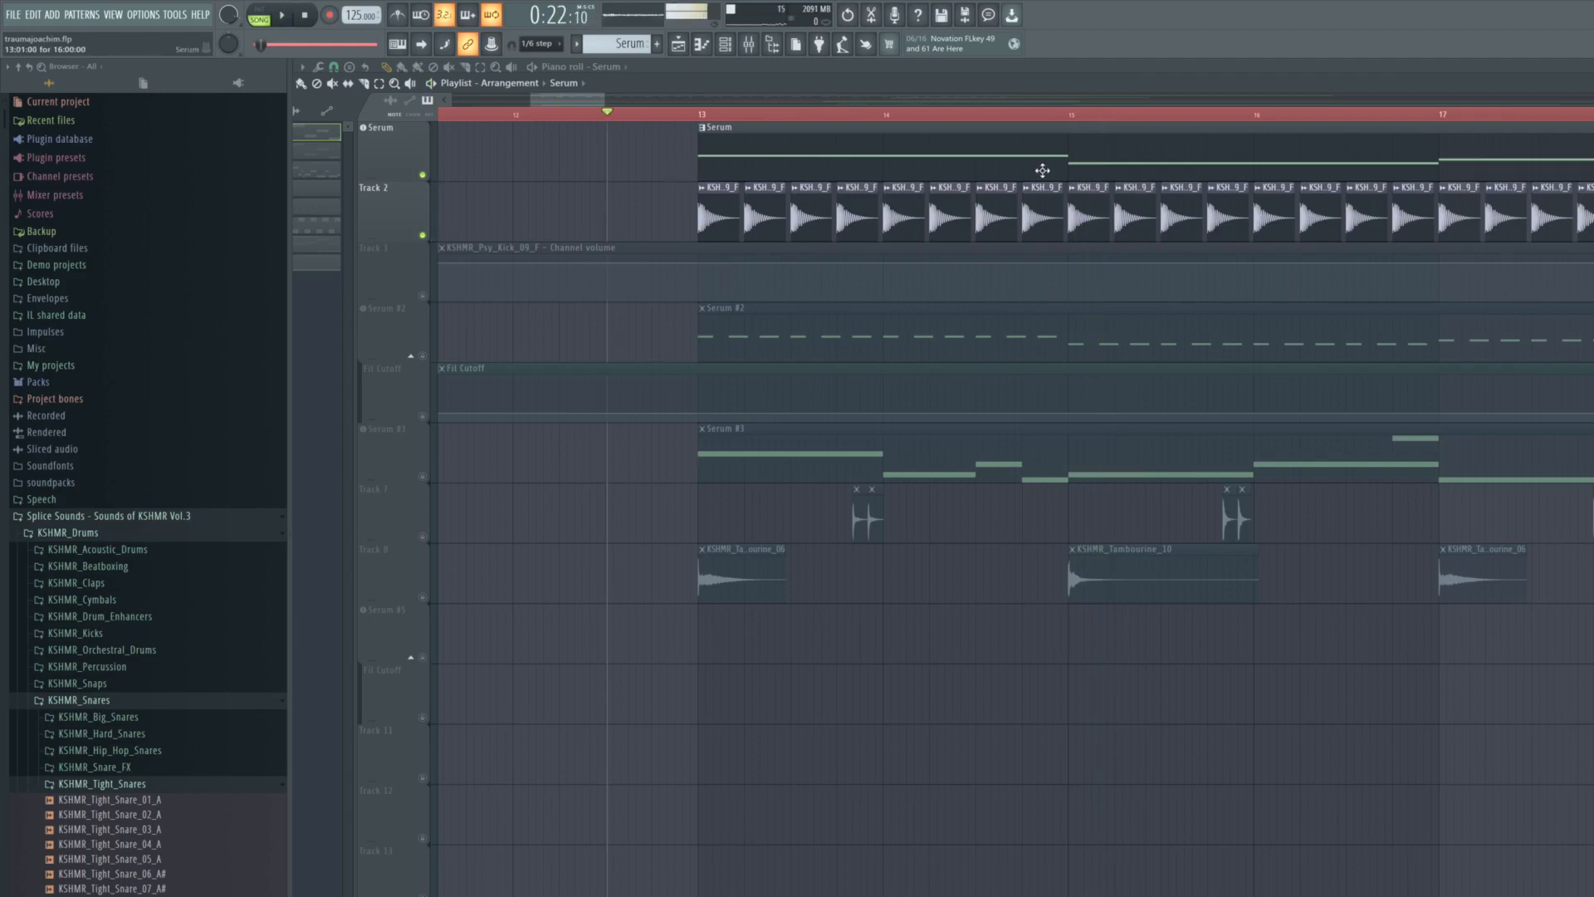
- Unmute the Serum #2 track, review its pattern notes in the piano roll and play it with Serum and the kick
click(423, 356)
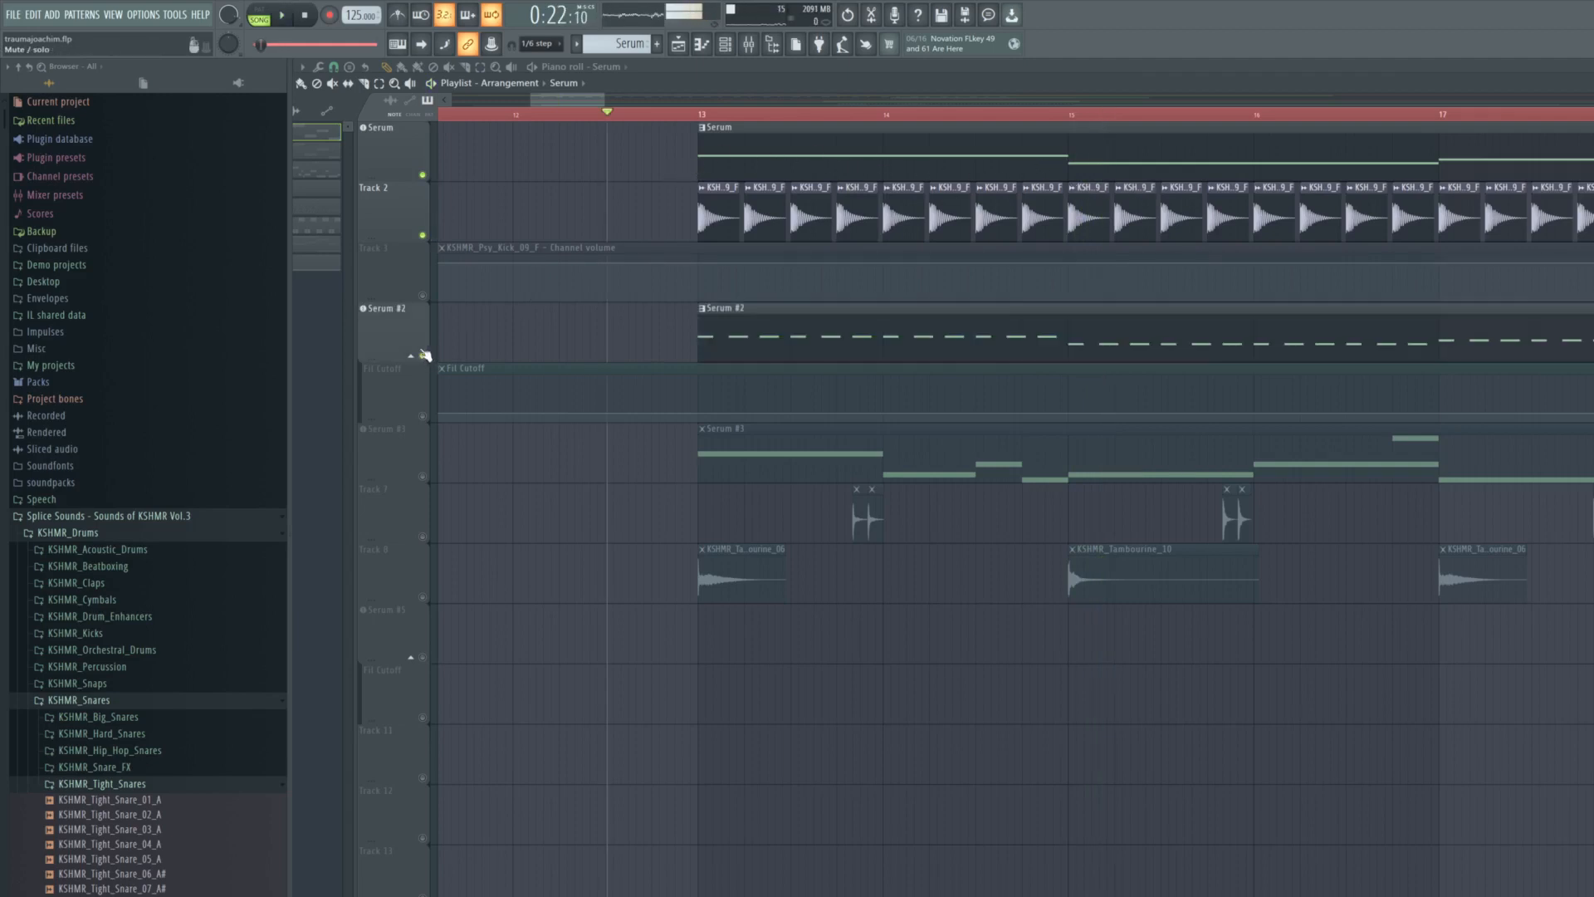
click(406, 331)
click(725, 111)
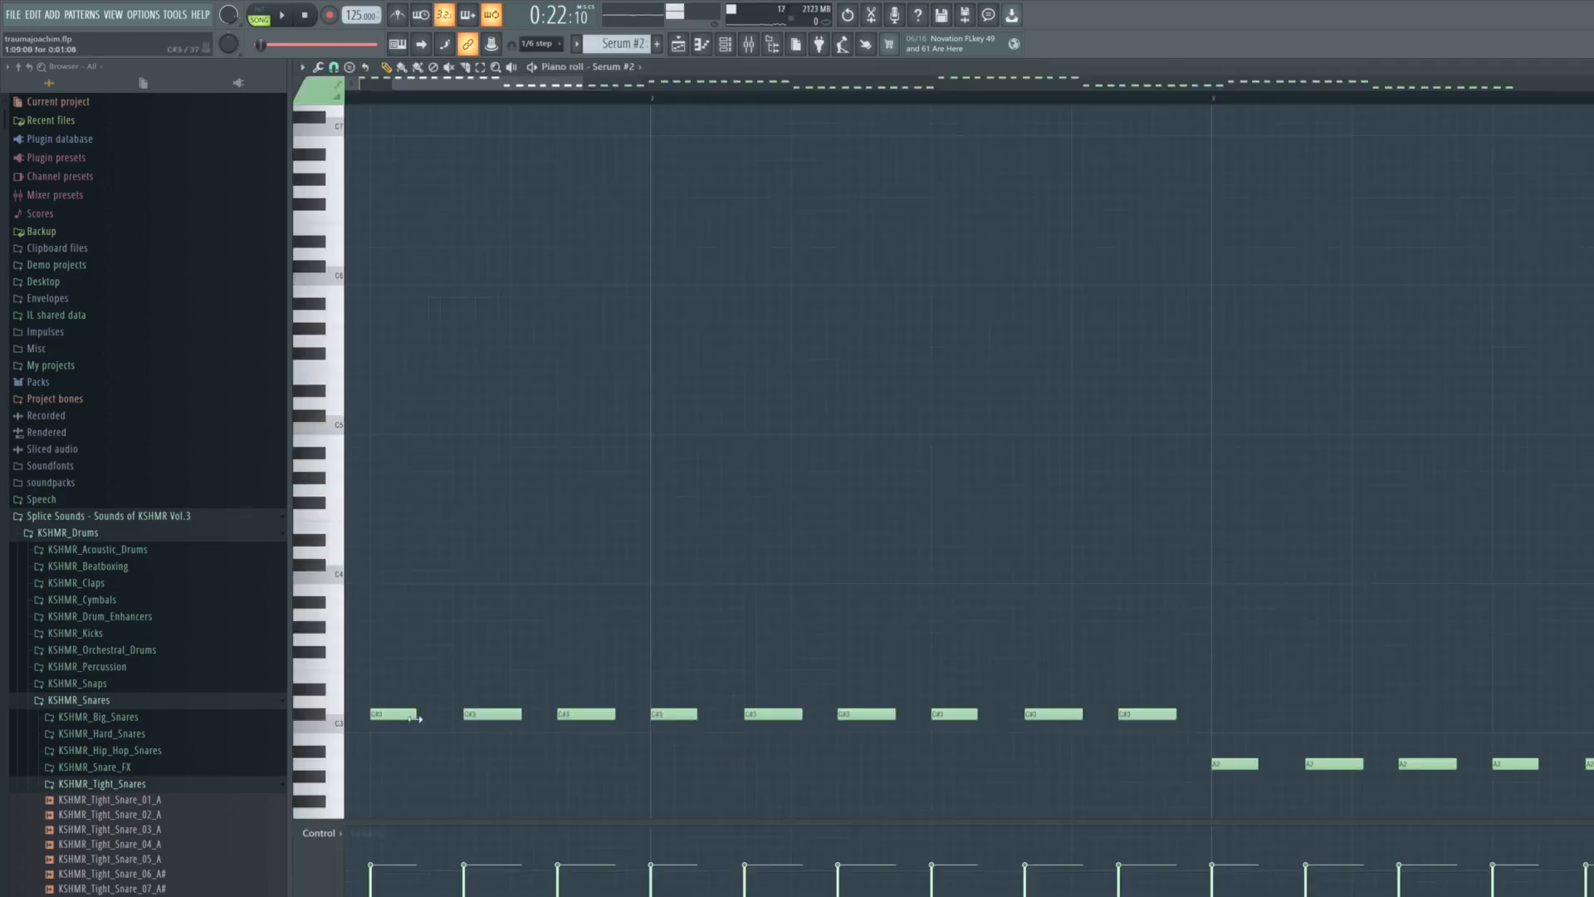
scroll(558, 707, down, 3)
click(678, 44)
key(space)
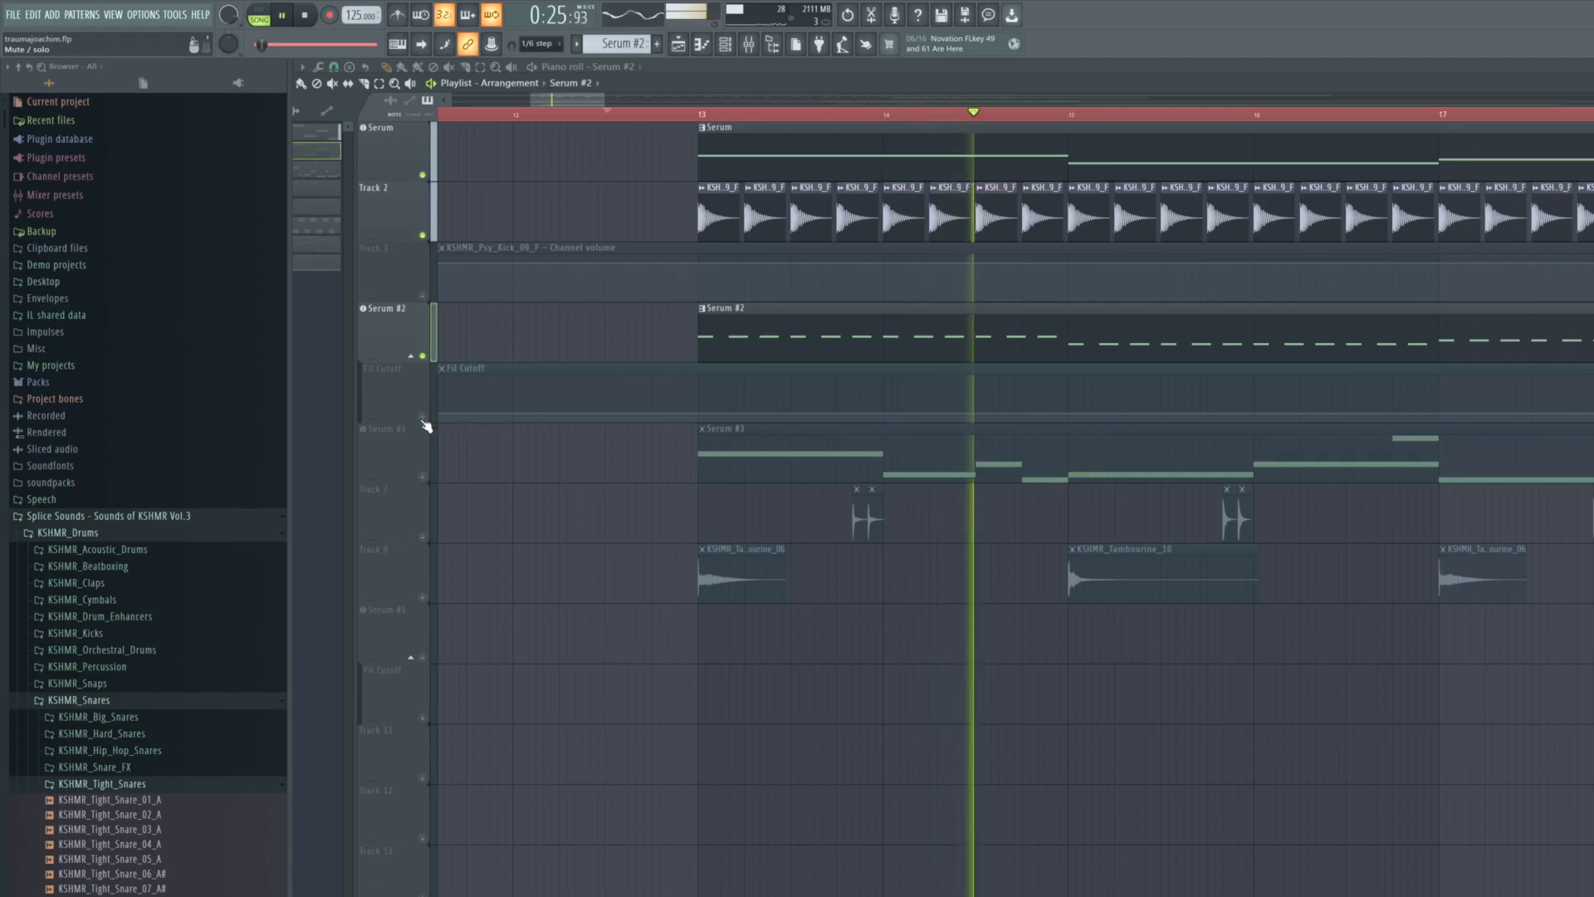
- Mute the Serum track and examine Serum #2's spectrum in its Fruity parametric EQ 2 during playback
click(425, 175)
key(space)
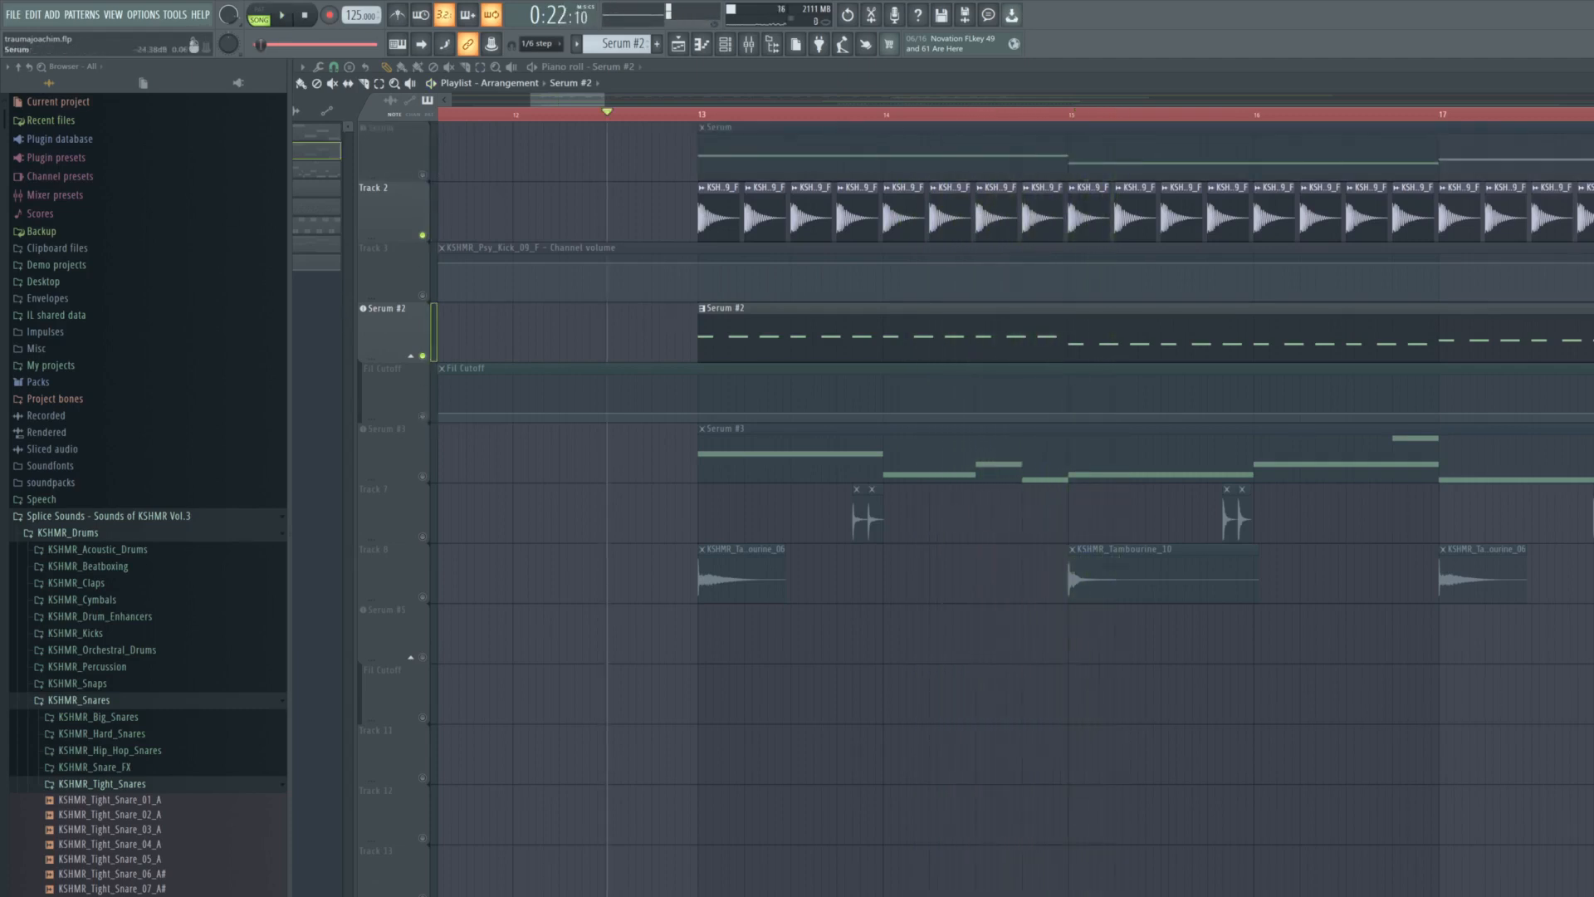
key(space)
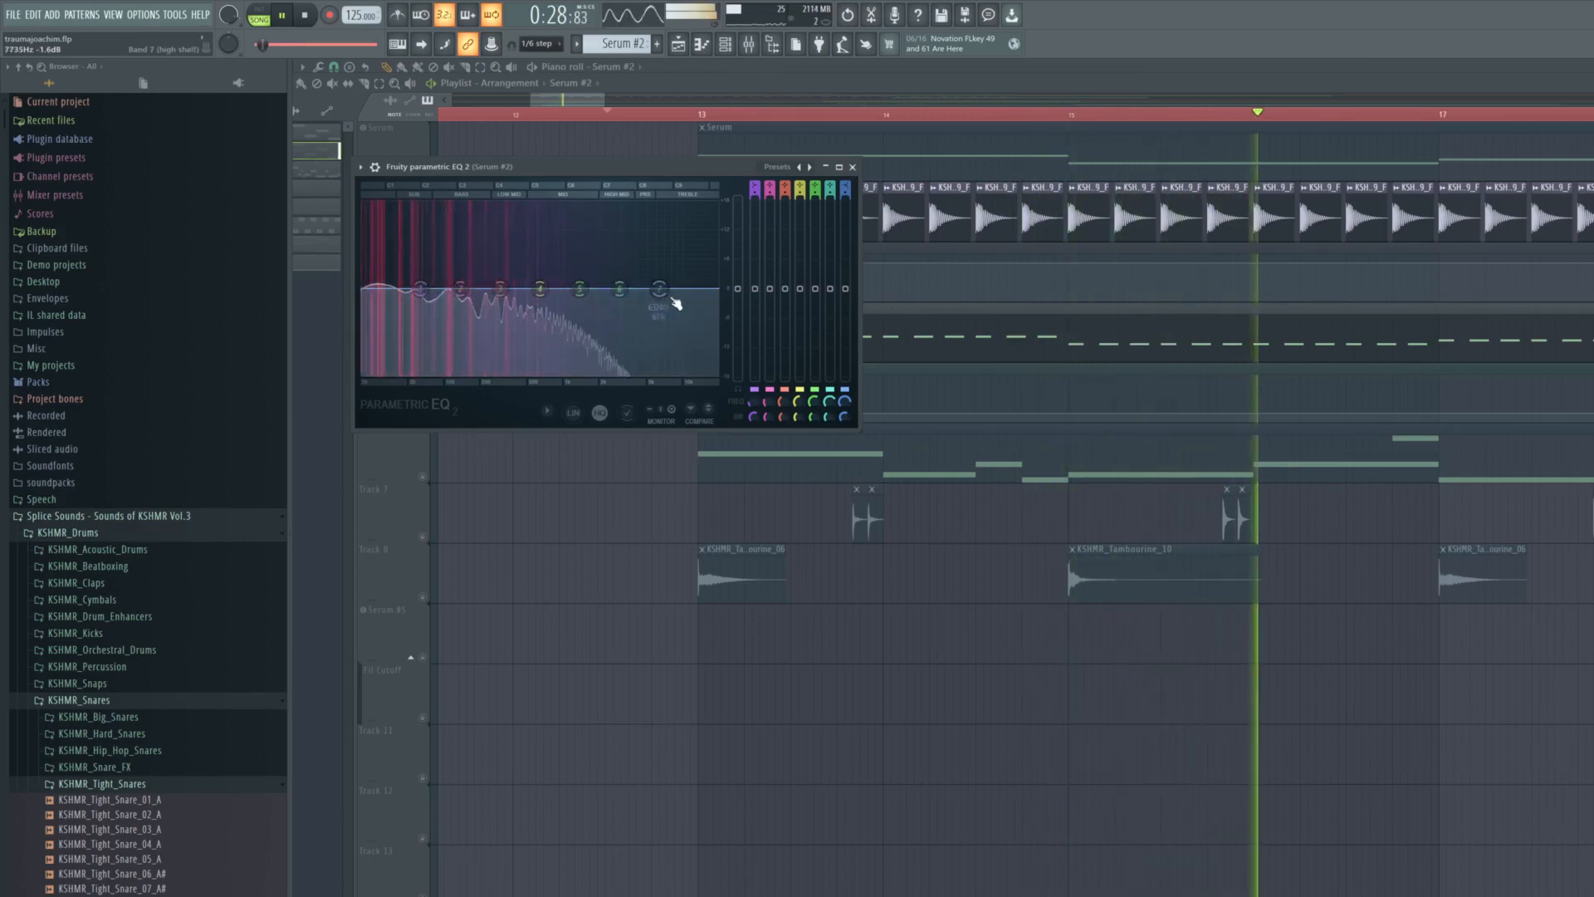
key(space)
click(852, 167)
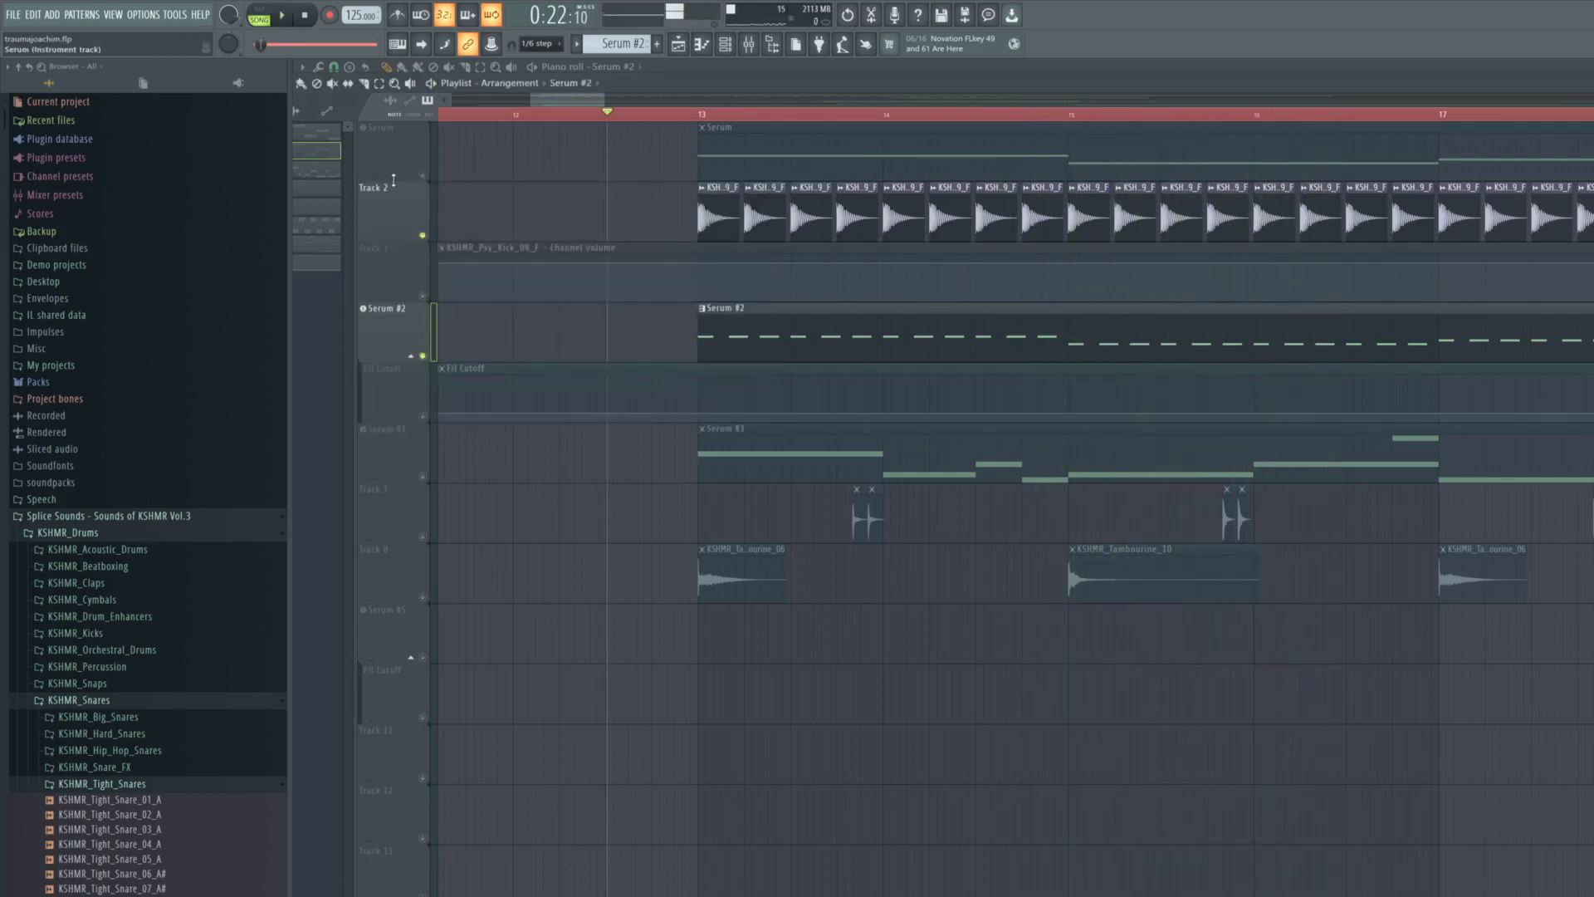
- Unmute the Serum track and check its Fruity Limiter's compressor and sidechain settings
click(423, 175)
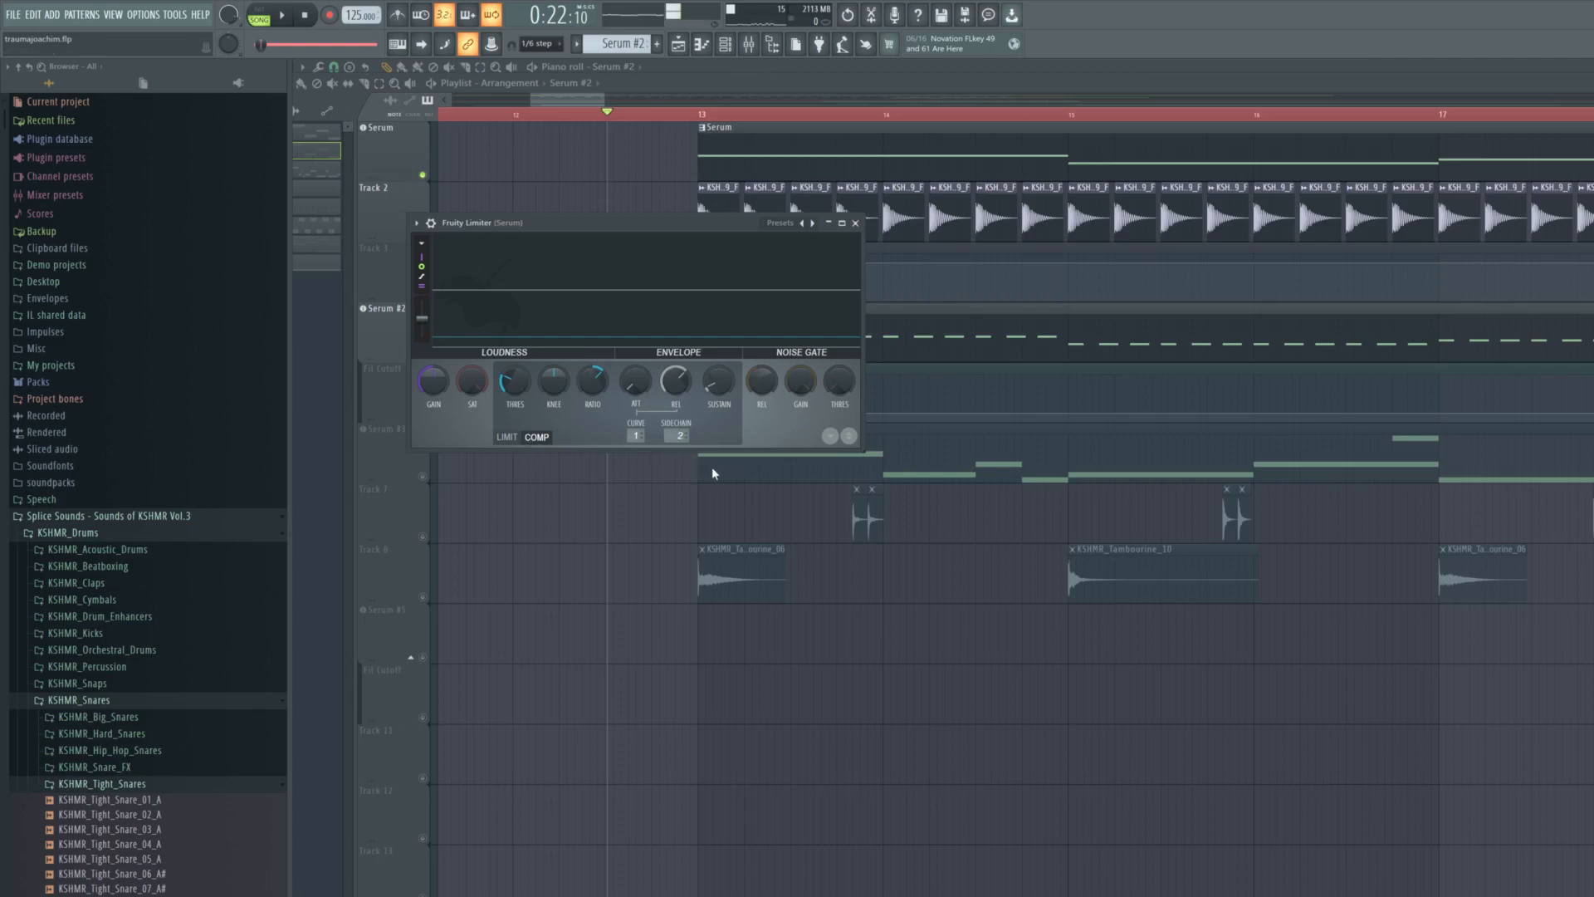
click(854, 222)
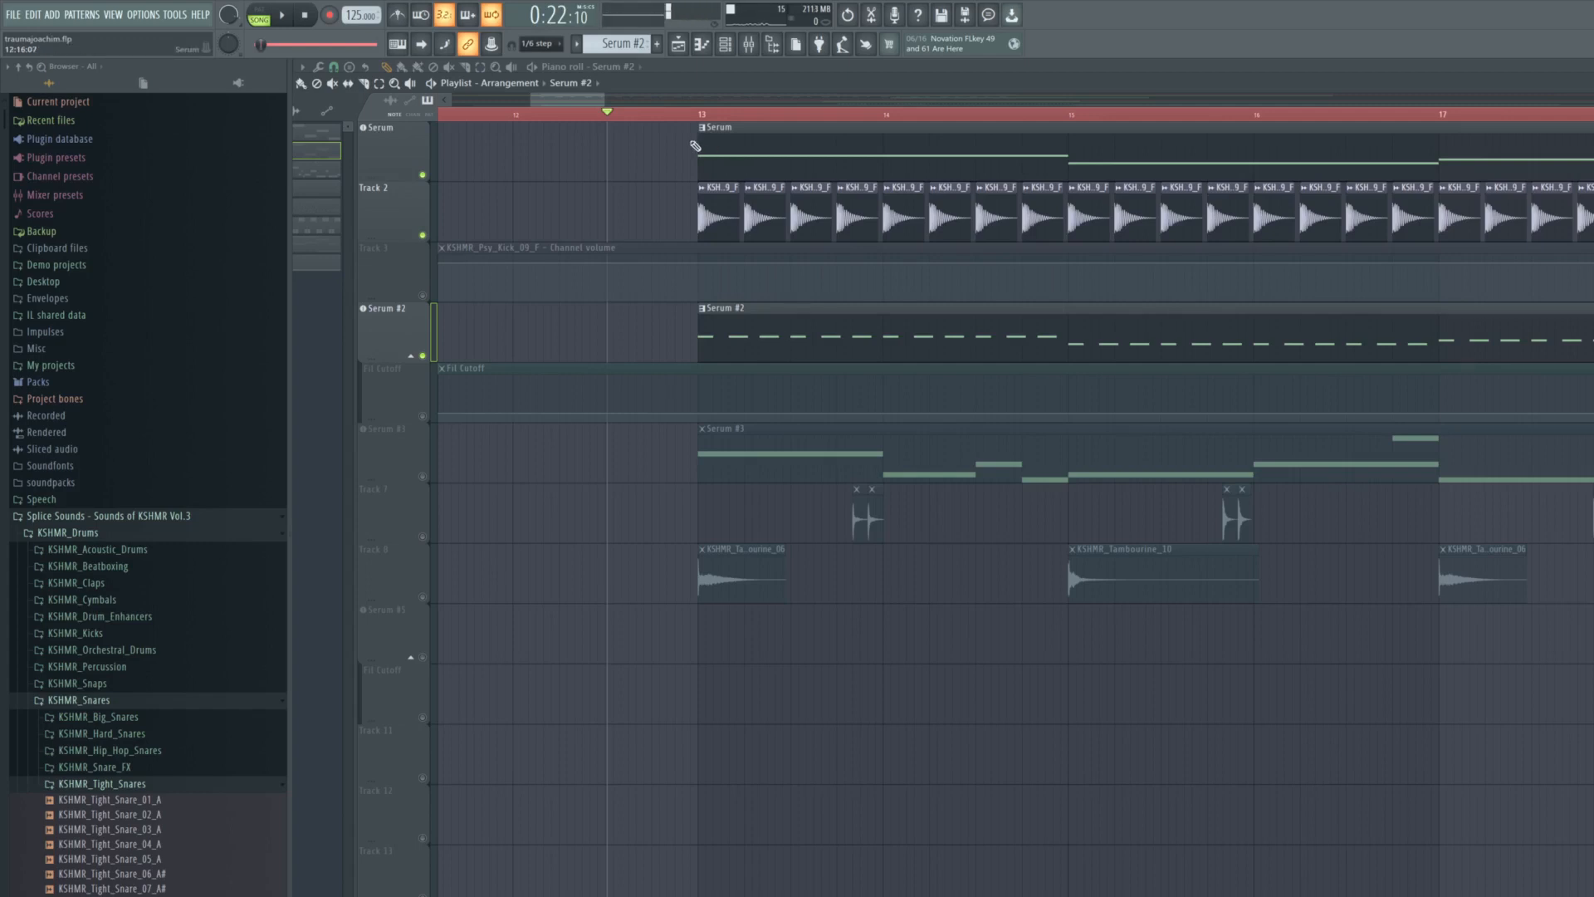
- Unmute the Fil Cutoff and kick channel volume automation tracks and briefly play the kick with both Serum layers
click(423, 417)
click(423, 295)
key(space)
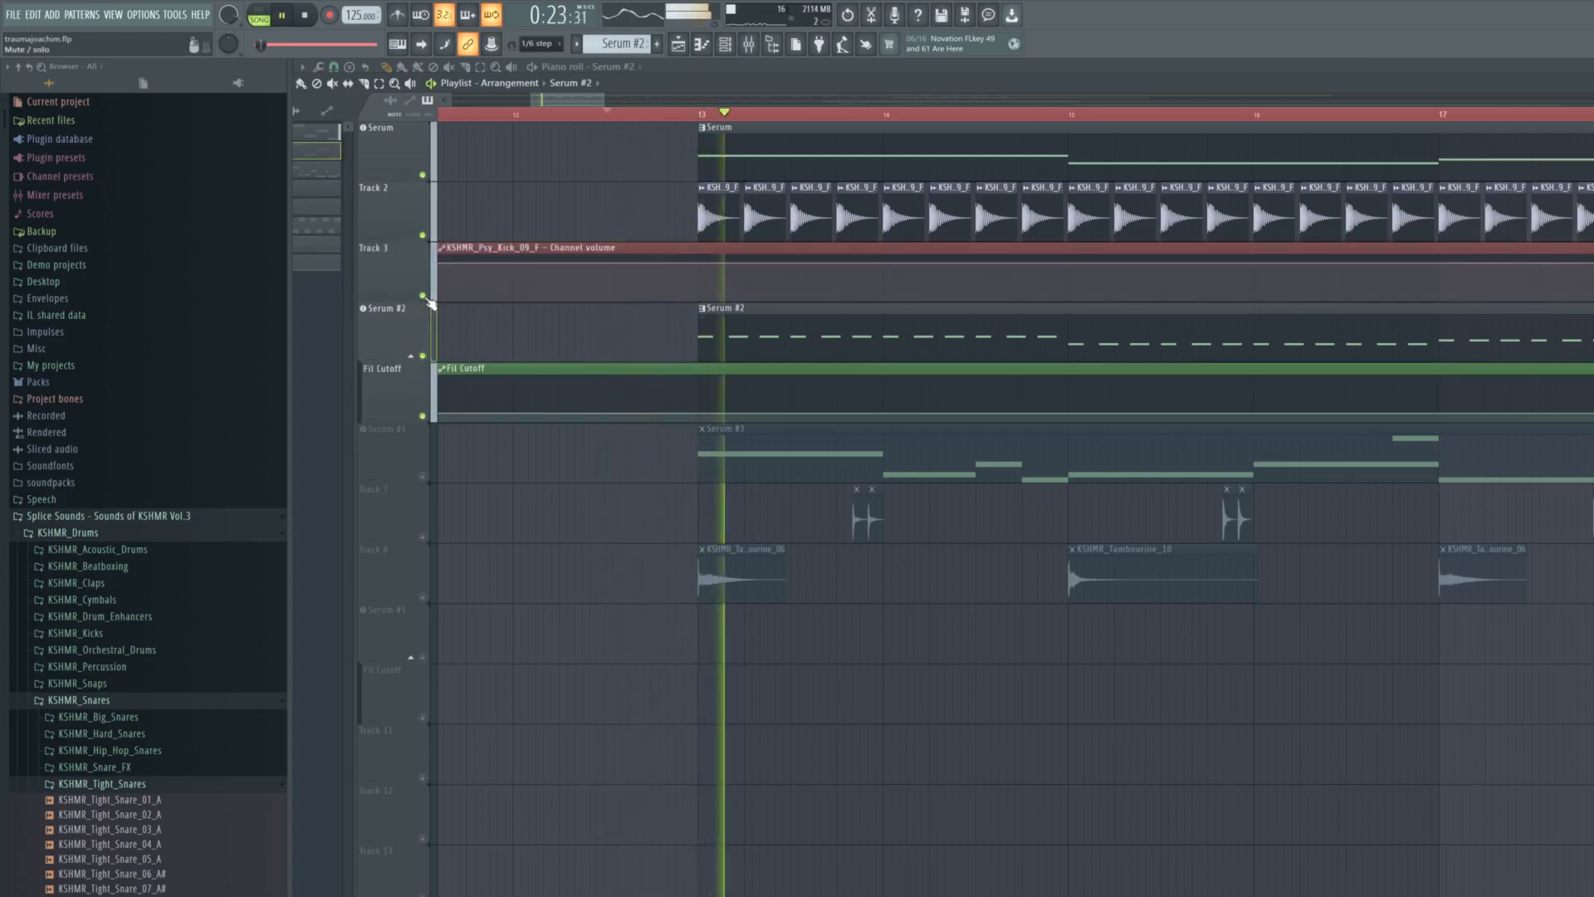
key(space)
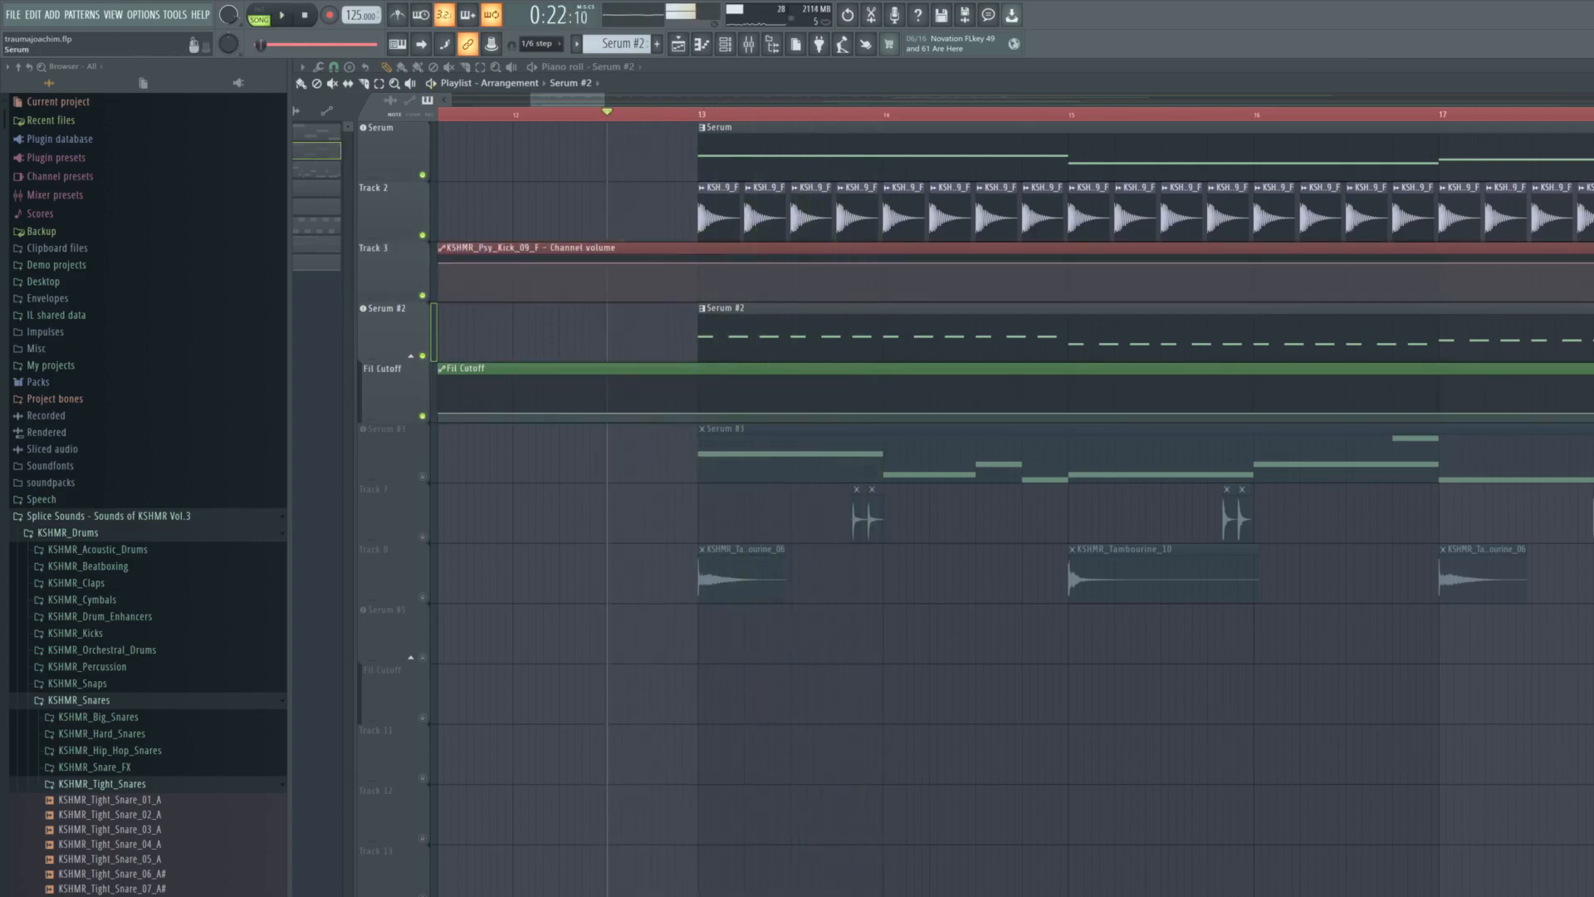
- Examine the sidechained compression in the Serum track's Fruity Limiter during playback and close its window
key(space)
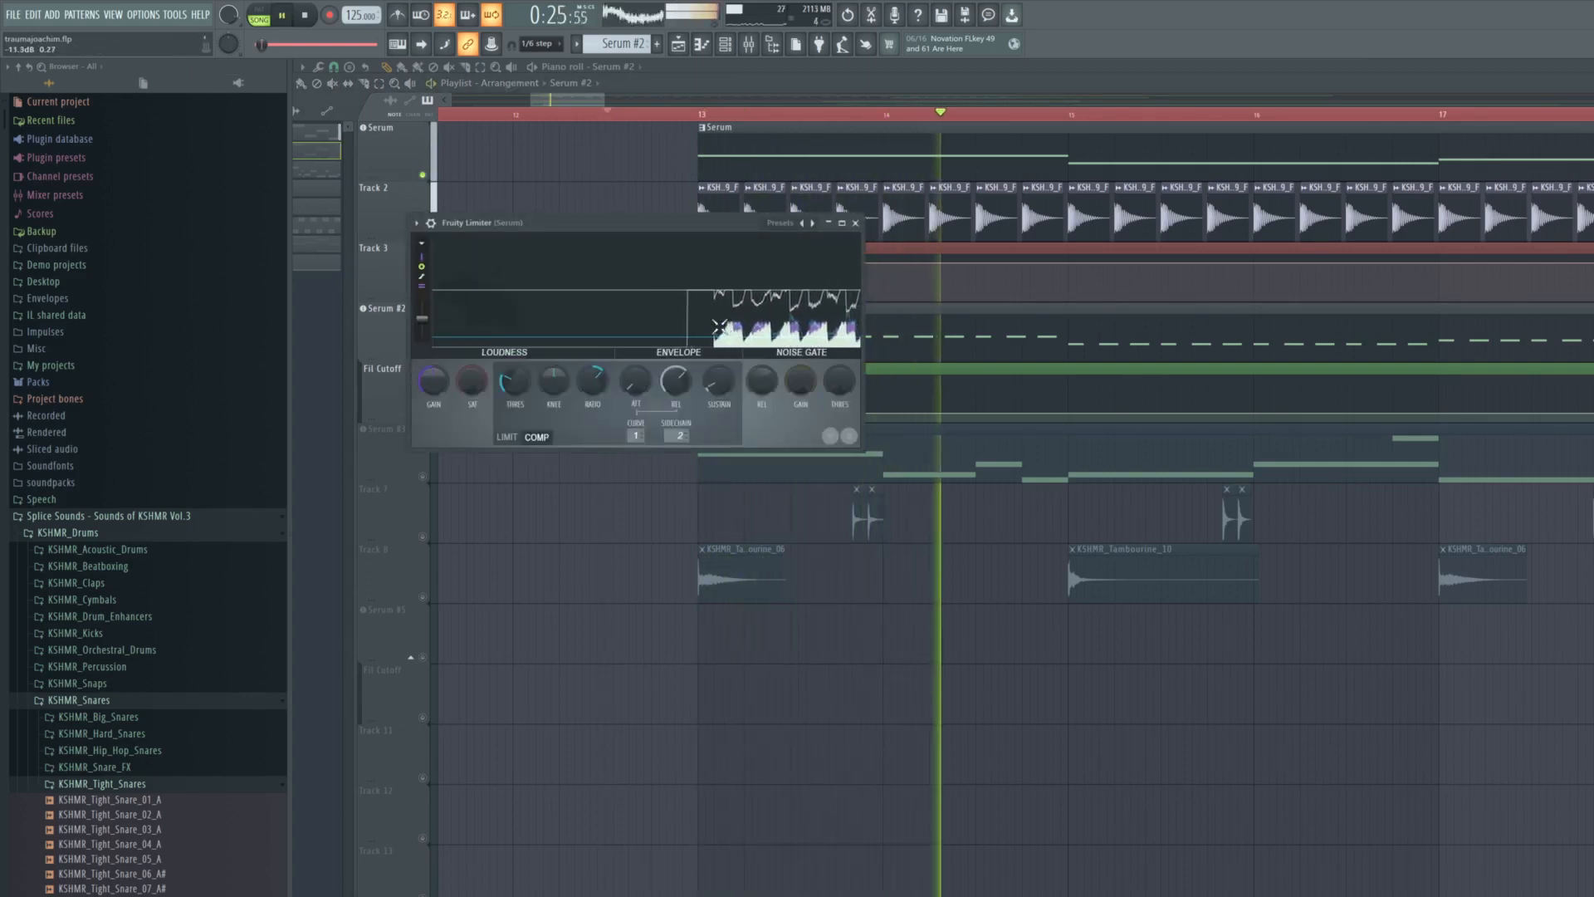
key(space)
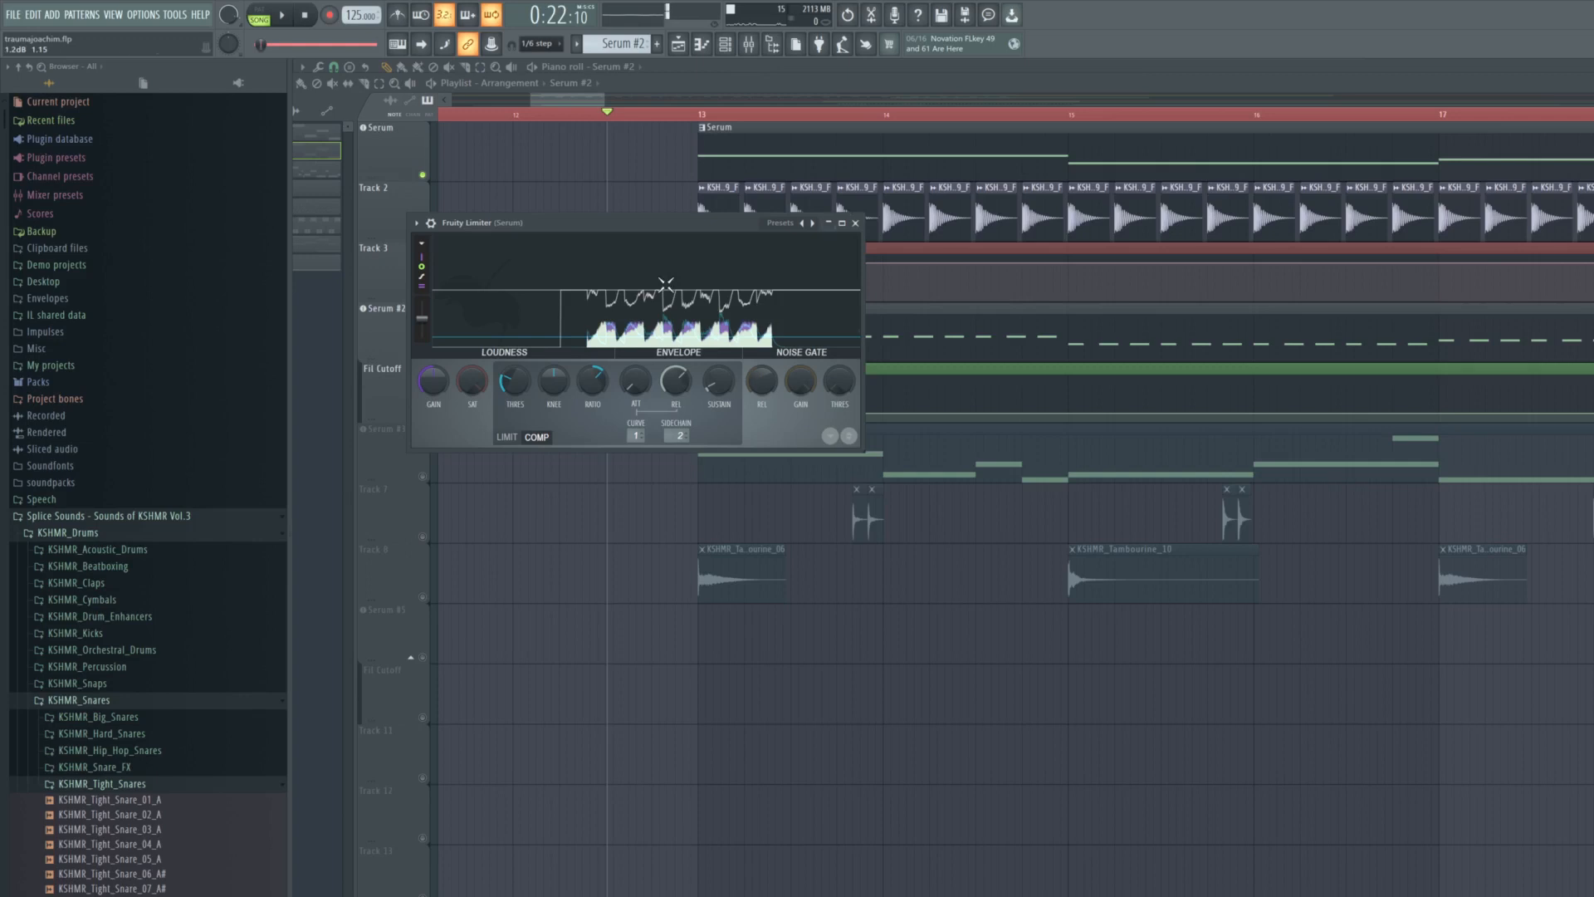
click(855, 223)
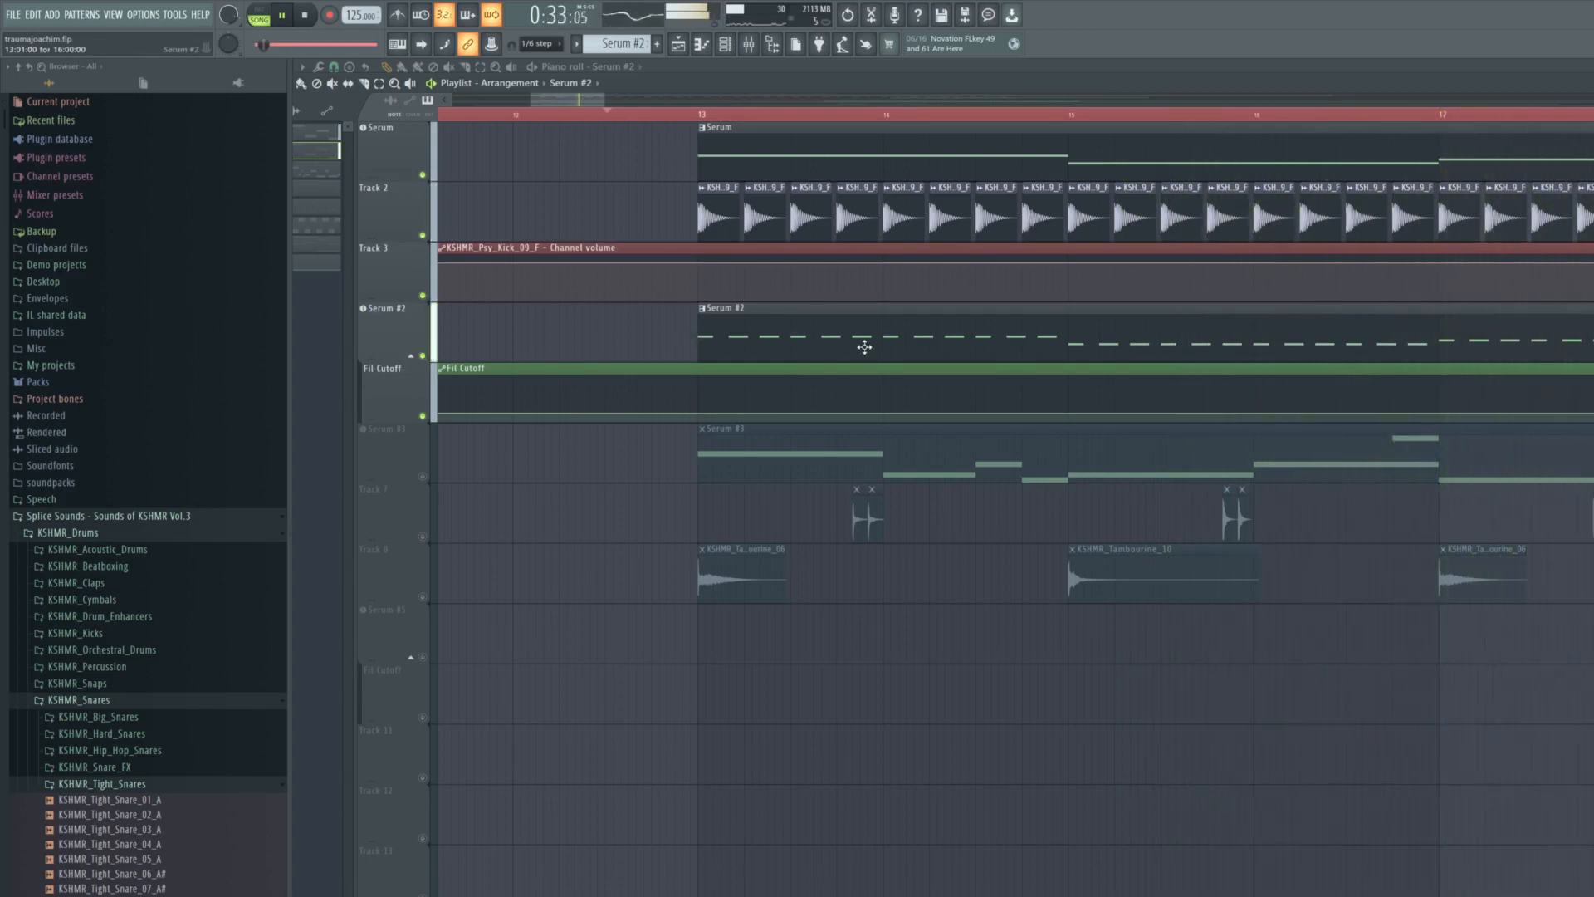
- Review the Serum #2 patterns and the Fil Cutoff automation around bar 21 while playing the kick and both bass layers
scroll(1100, 207, down, 5)
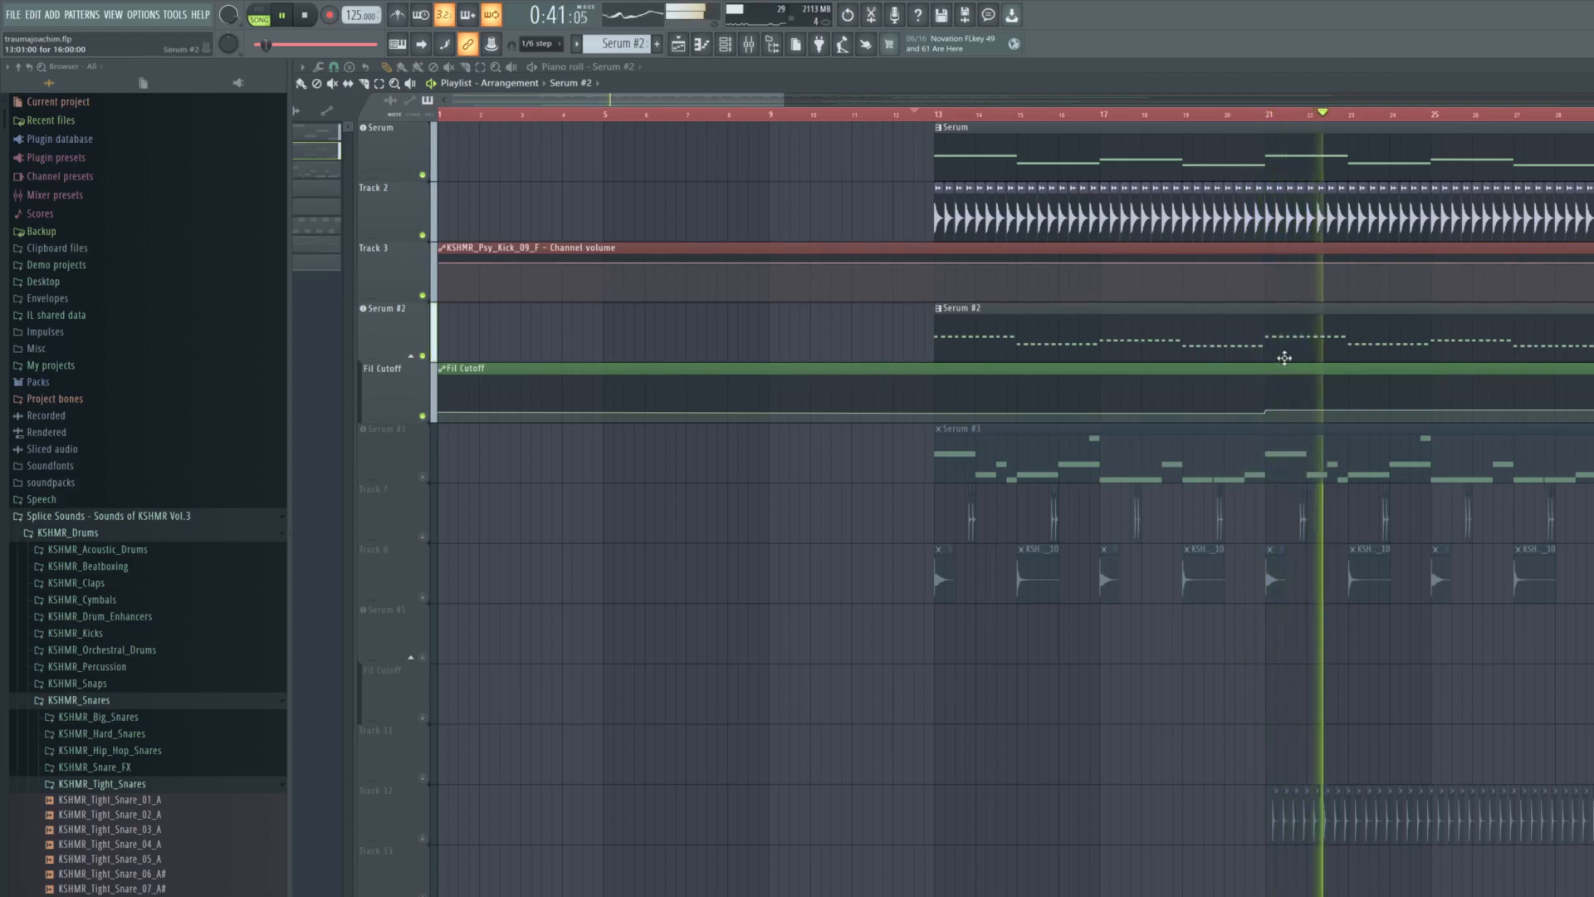
scroll(1285, 348, up, 3)
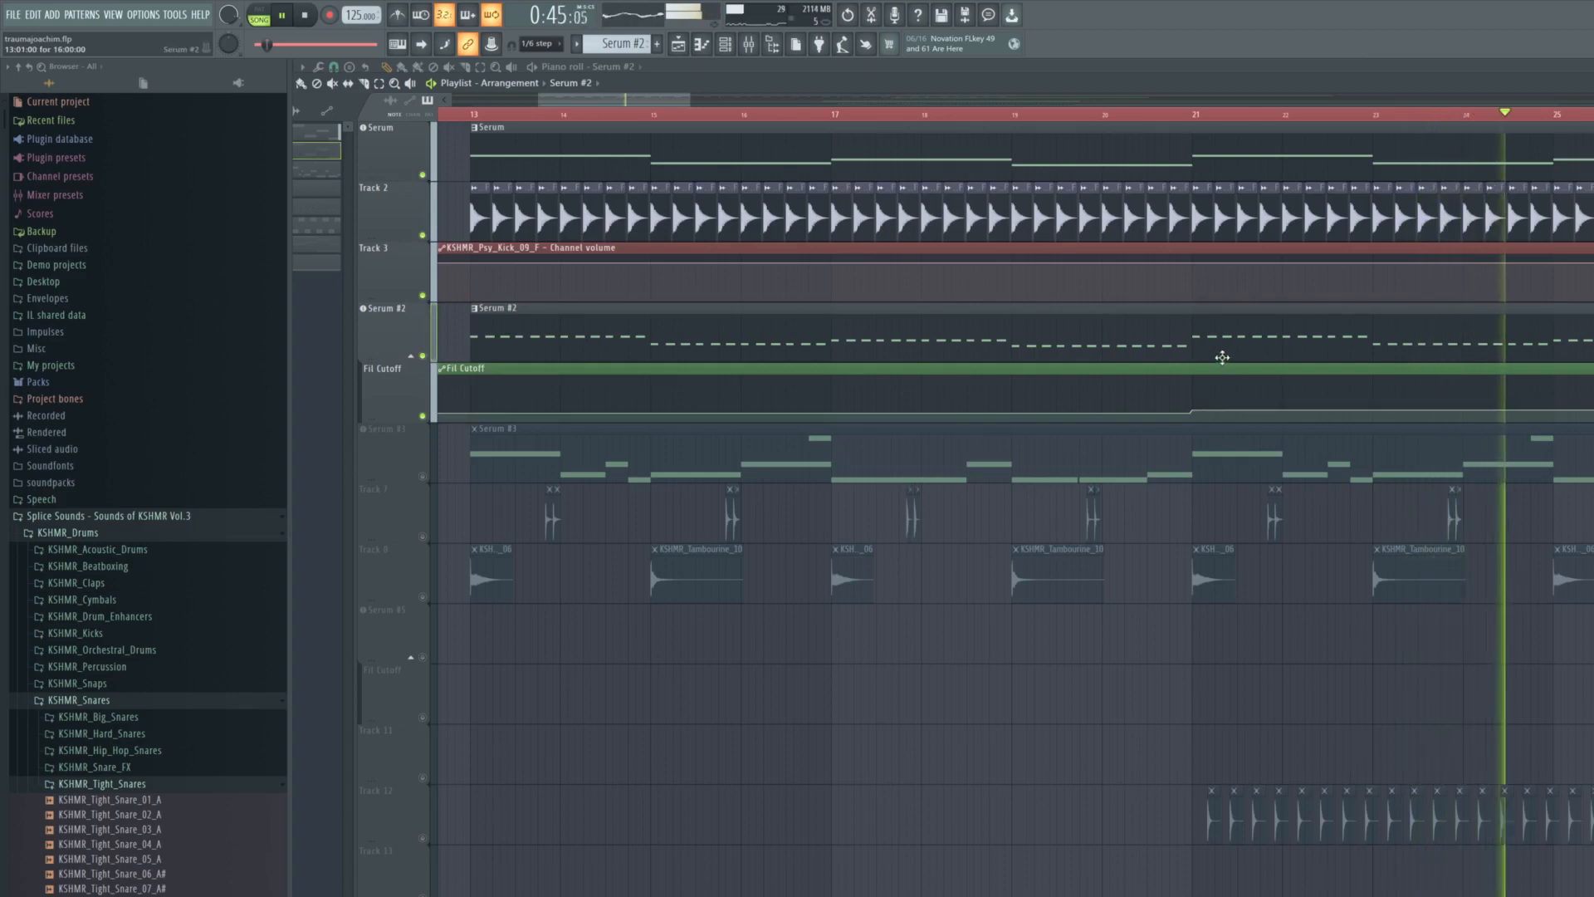
key(space)
scroll(1207, 347, down, 4)
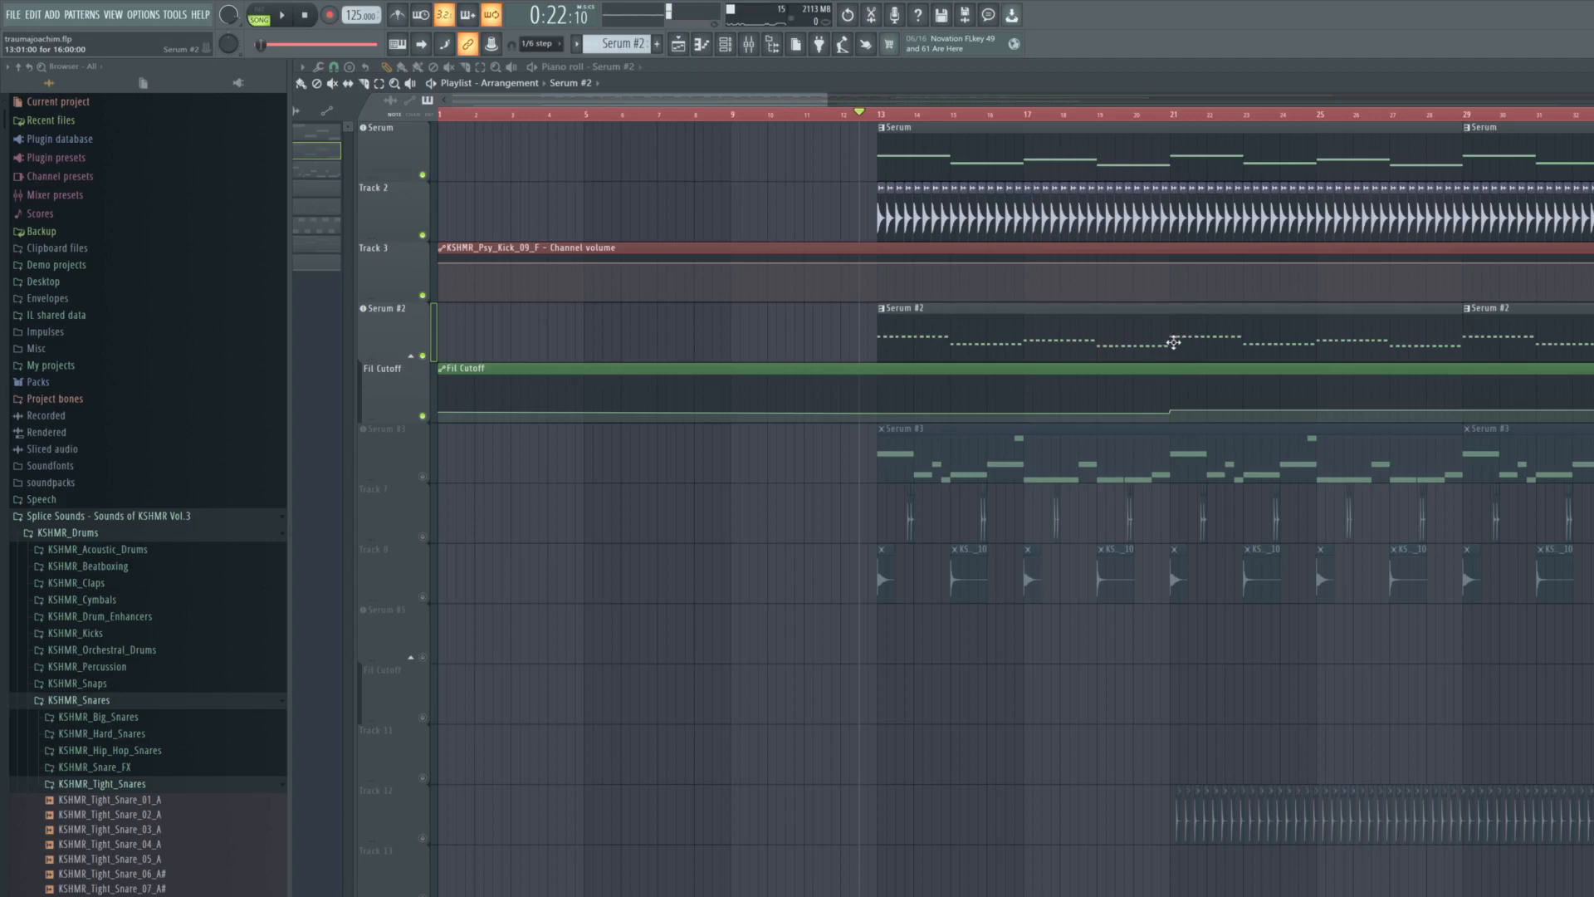
scroll(1007, 324, up, 2)
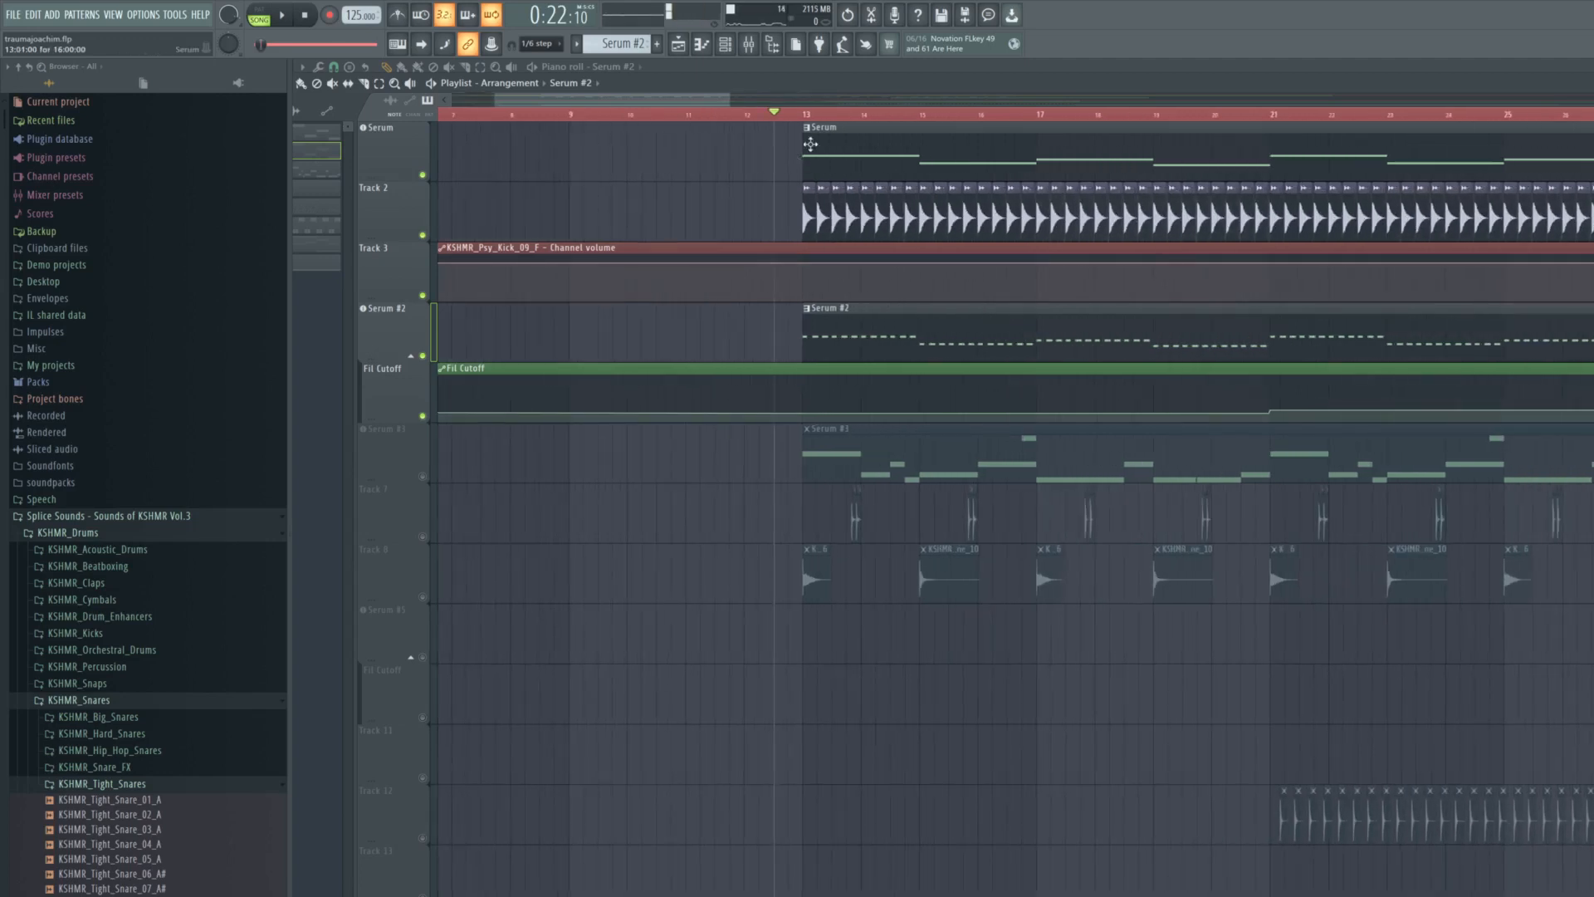
- Unmute the Serum #3 track, play it with the kick and bass layers, and check its Serum instrument settings
click(422, 477)
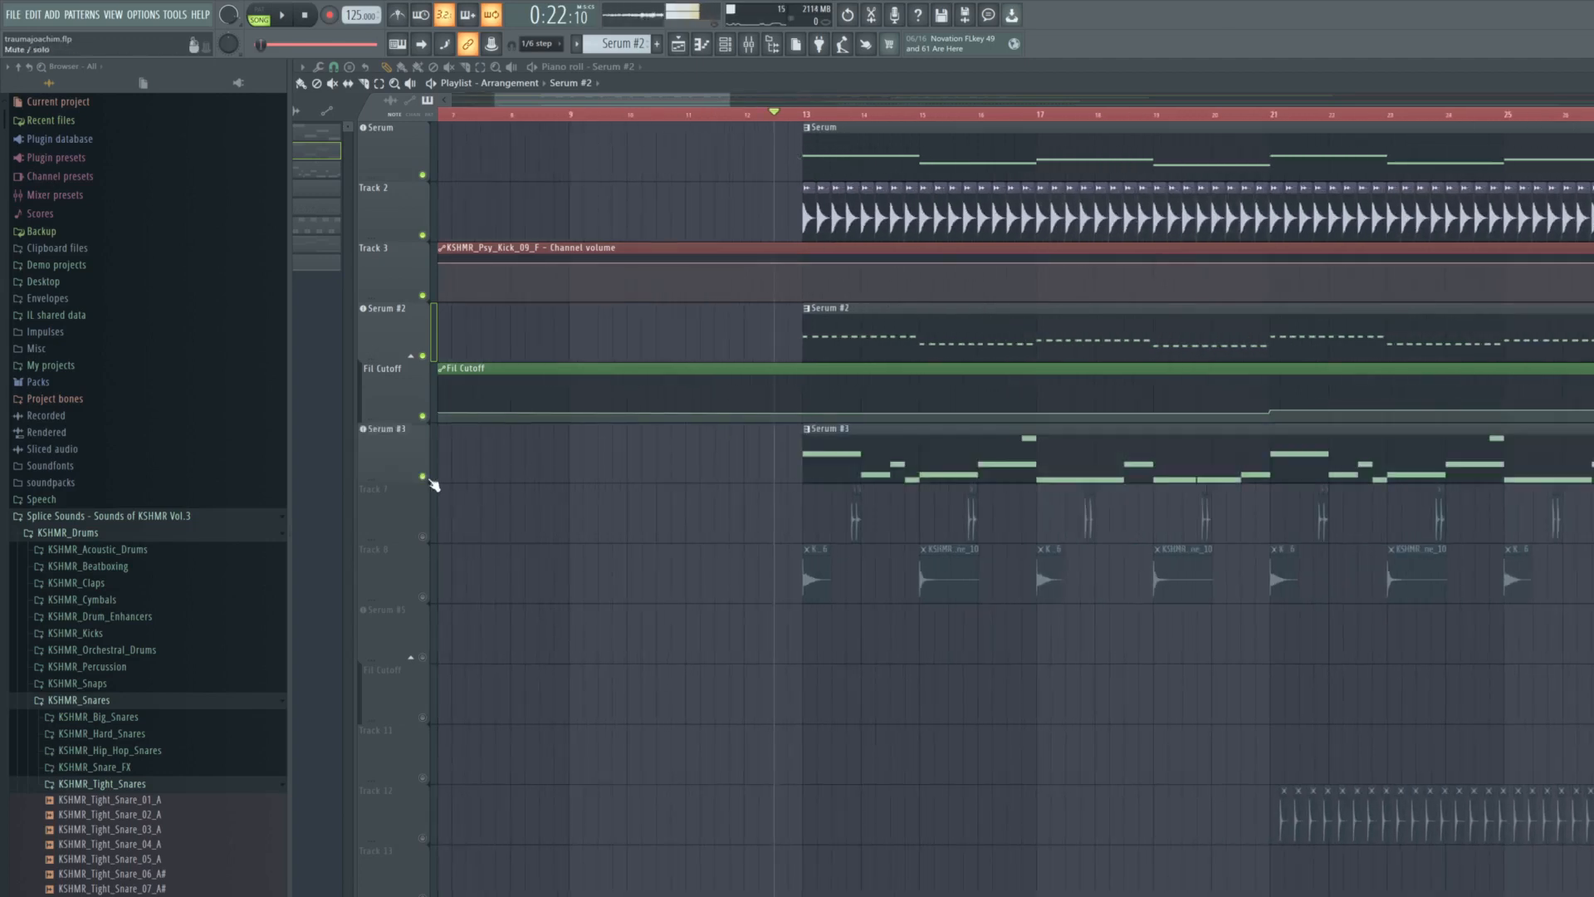
scroll(1112, 425, up, 3)
key(space)
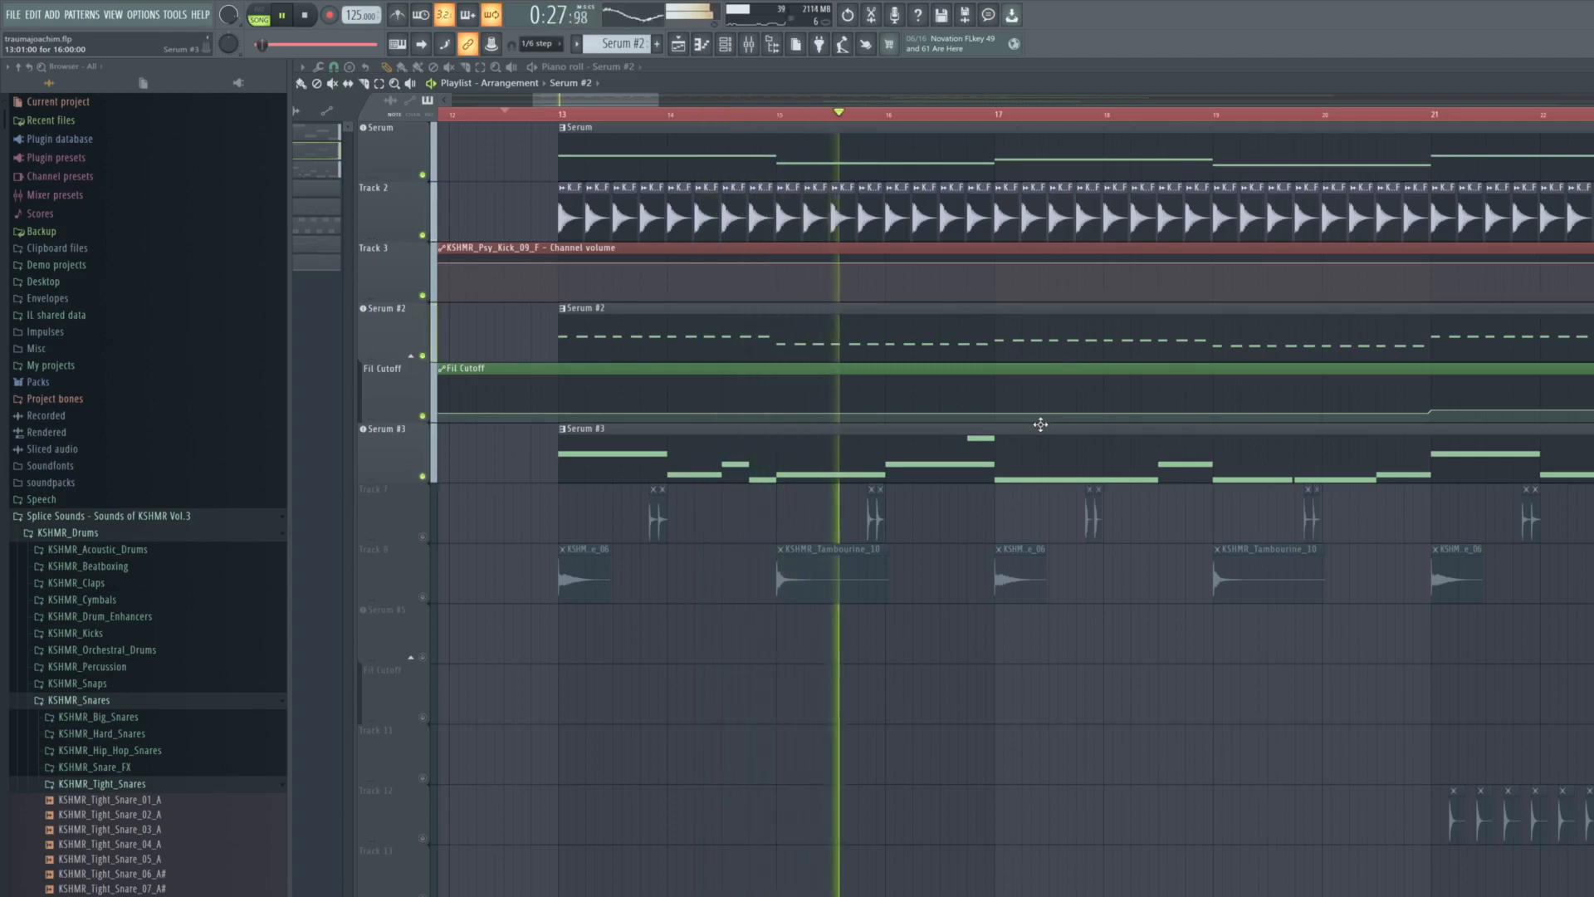
click(397, 435)
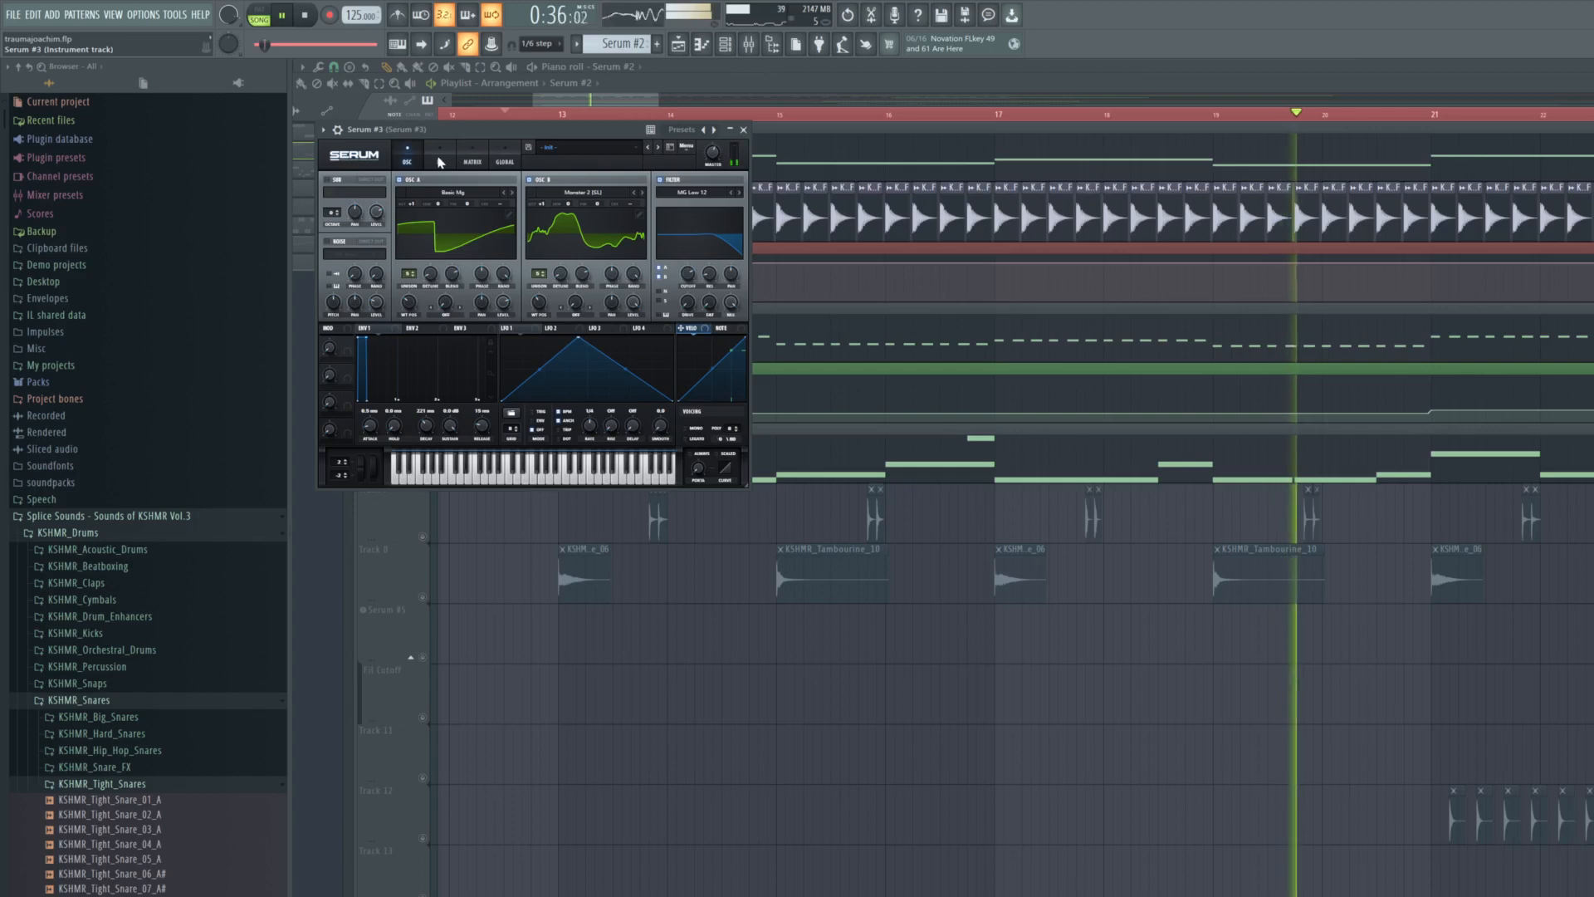
click(743, 129)
key(space)
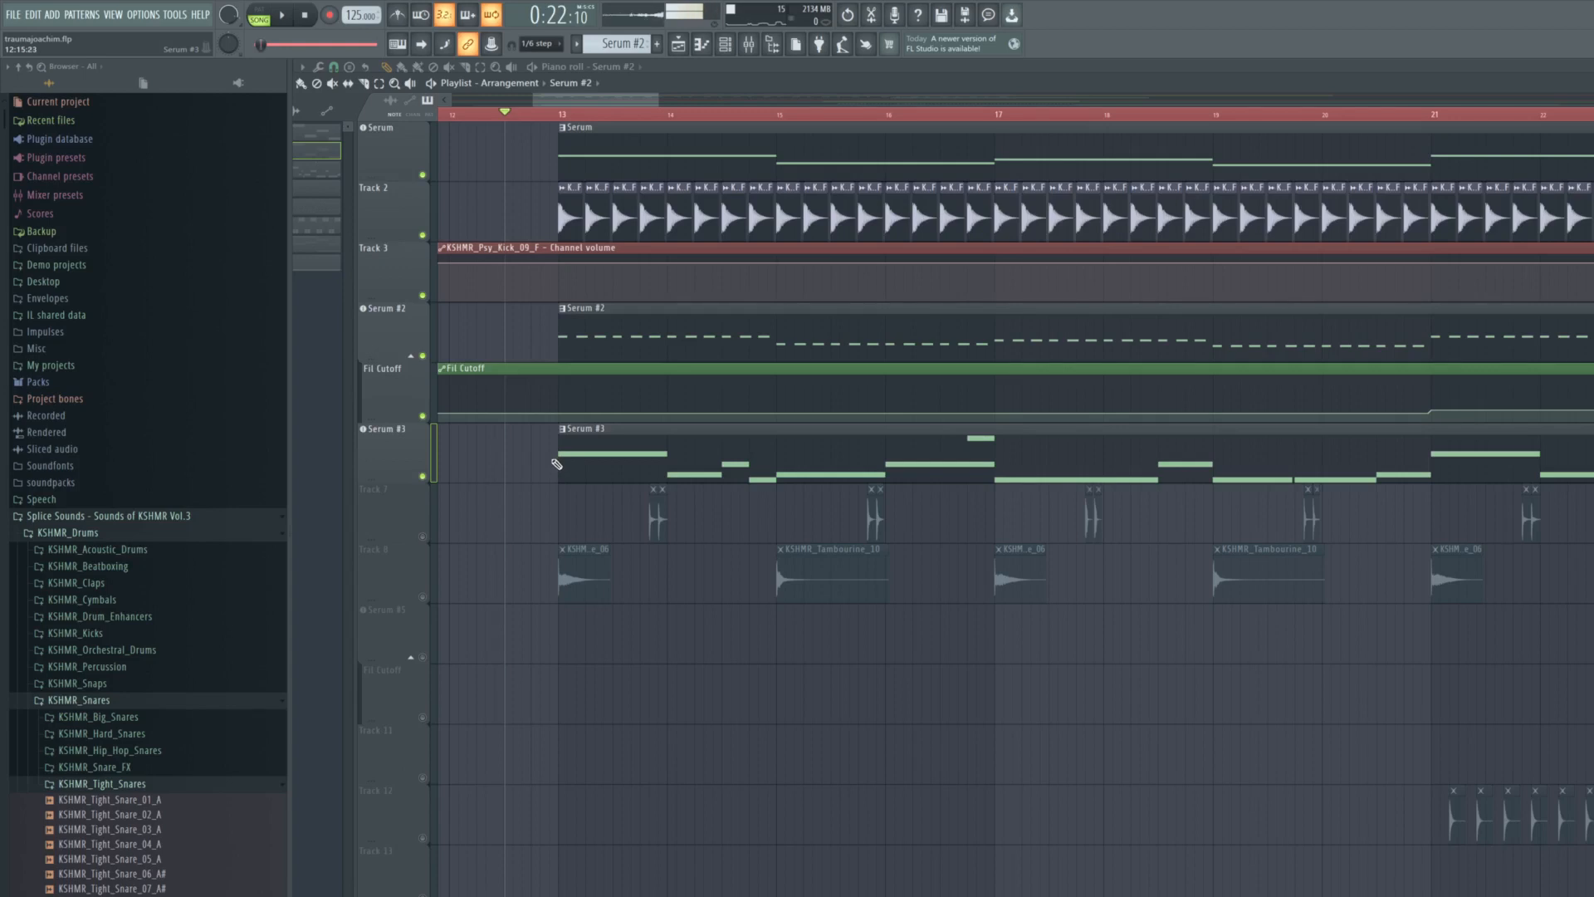
- Place the playhead just before bar 13 and review how the Serum #3 patterns repeat across the arrangement
scroll(555, 463, up, 2)
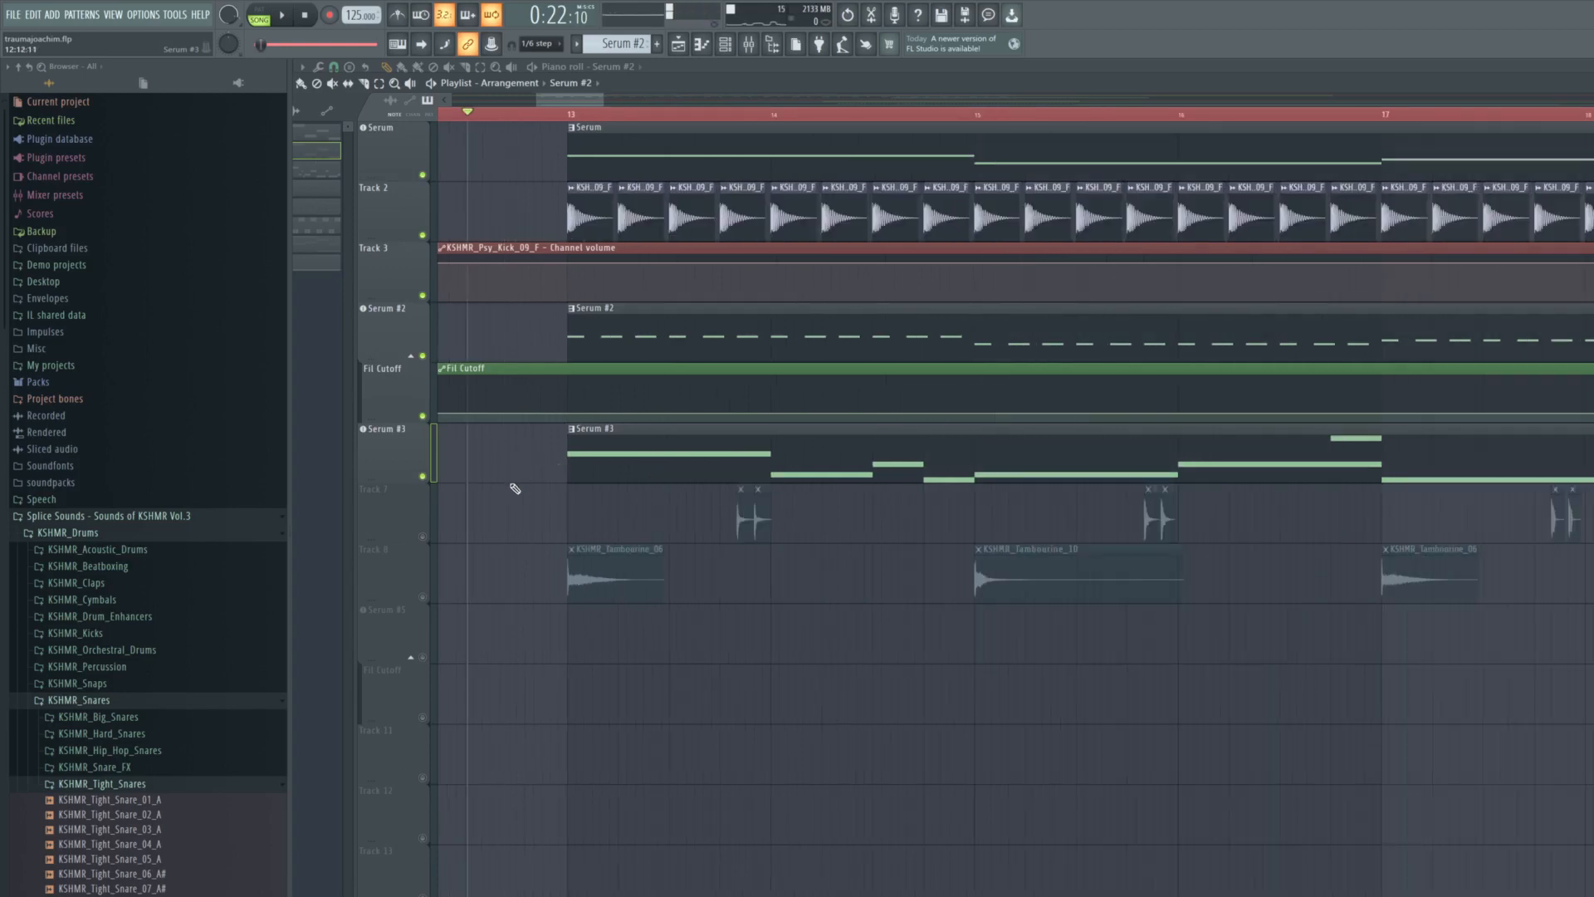
click(562, 121)
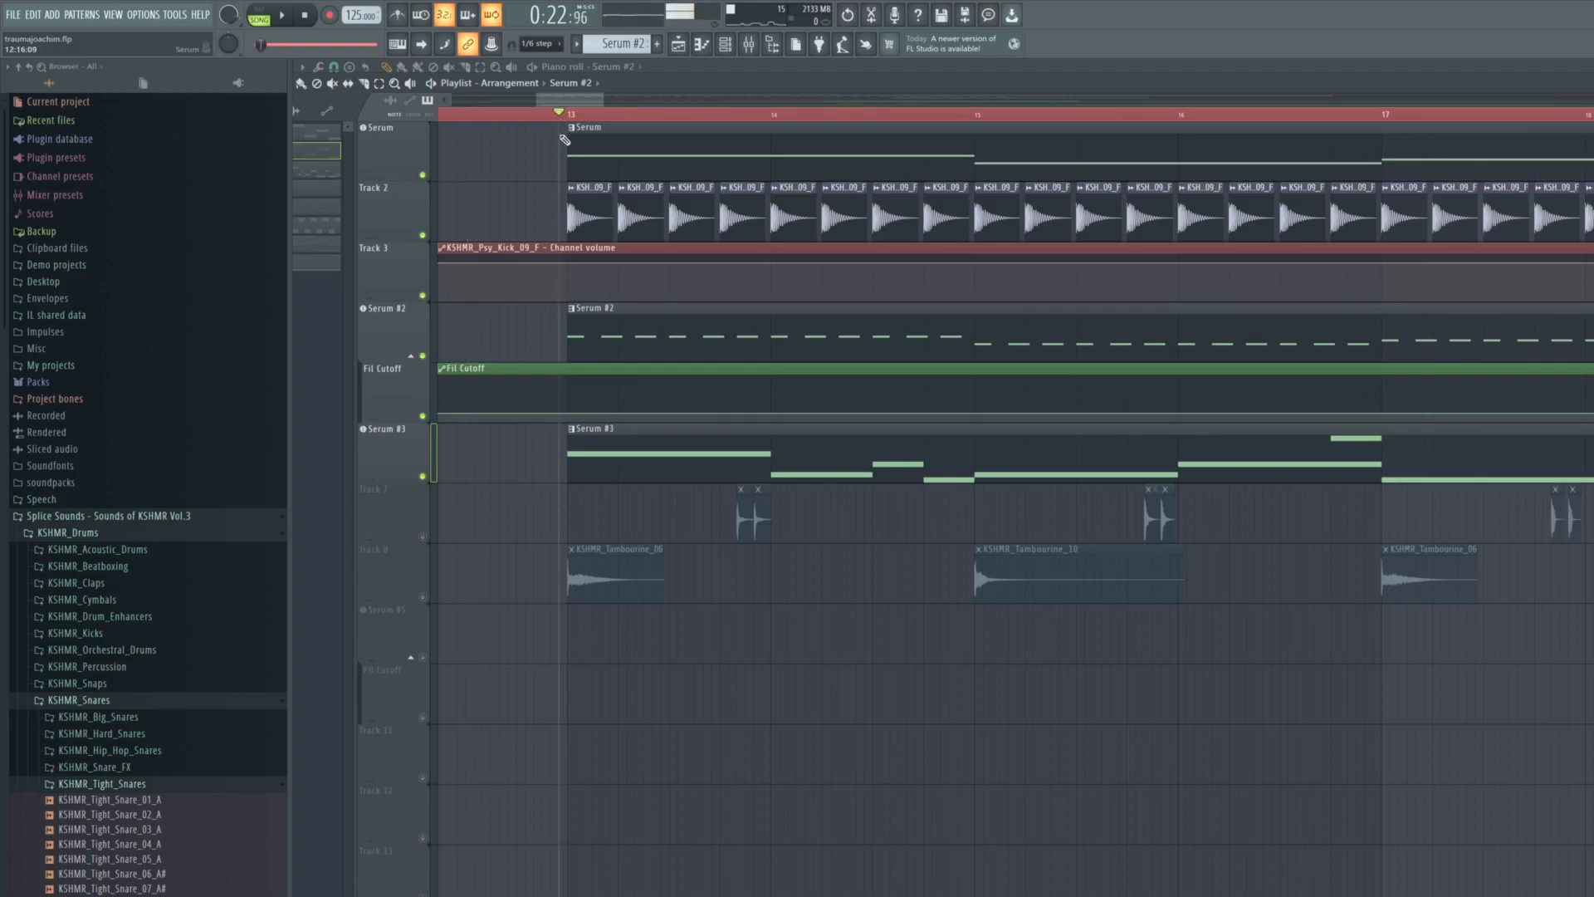
scroll(480, 478, down, 5)
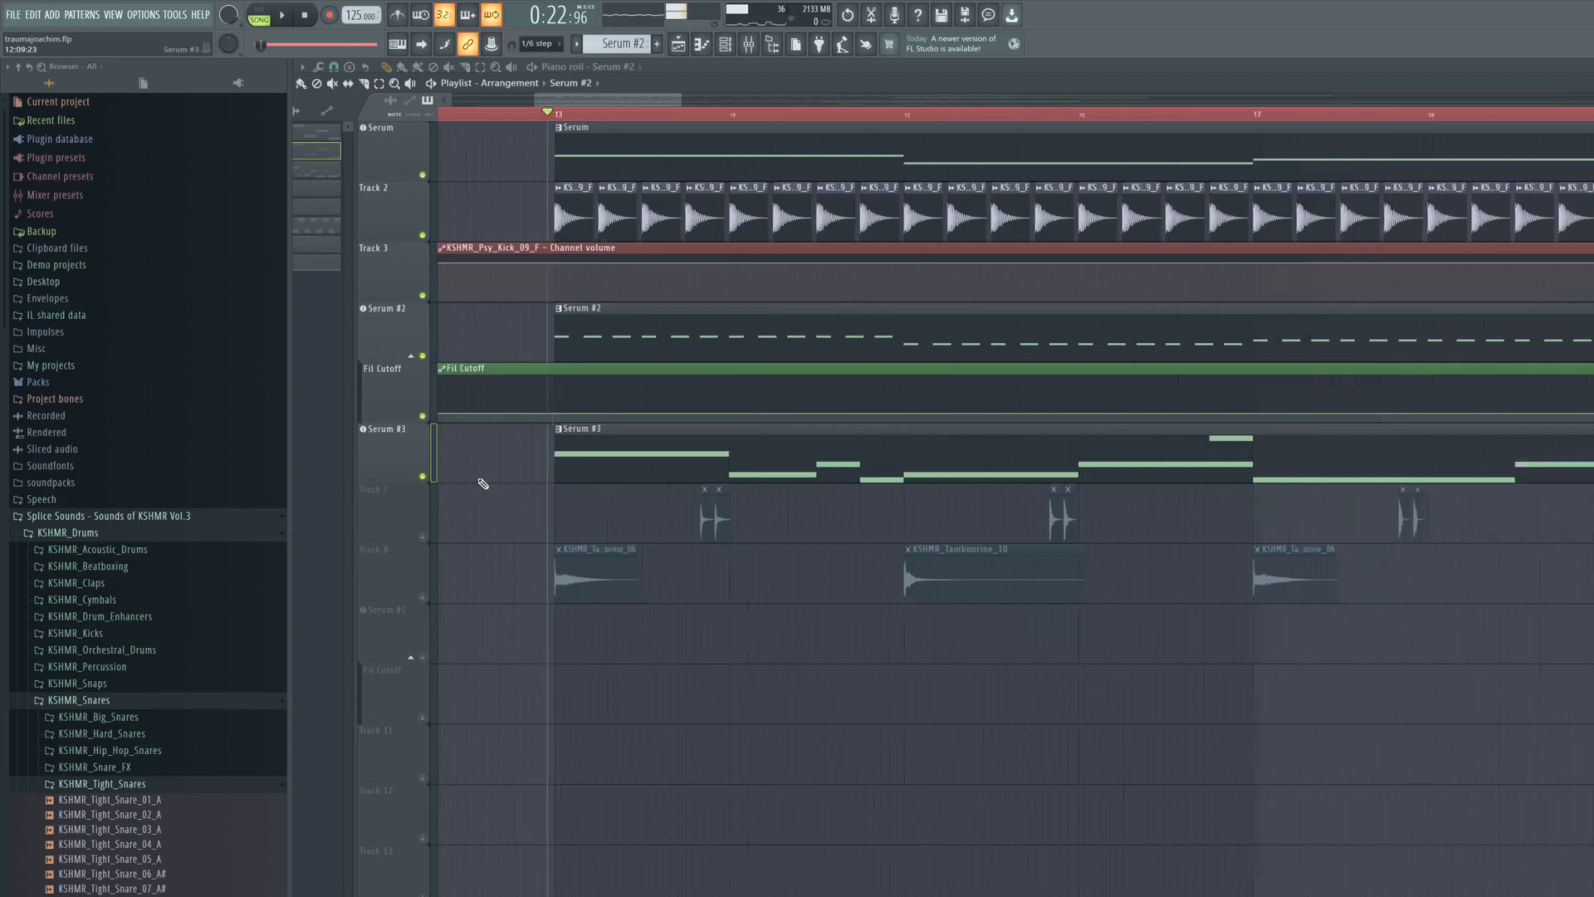
scroll(968, 463, down, 4)
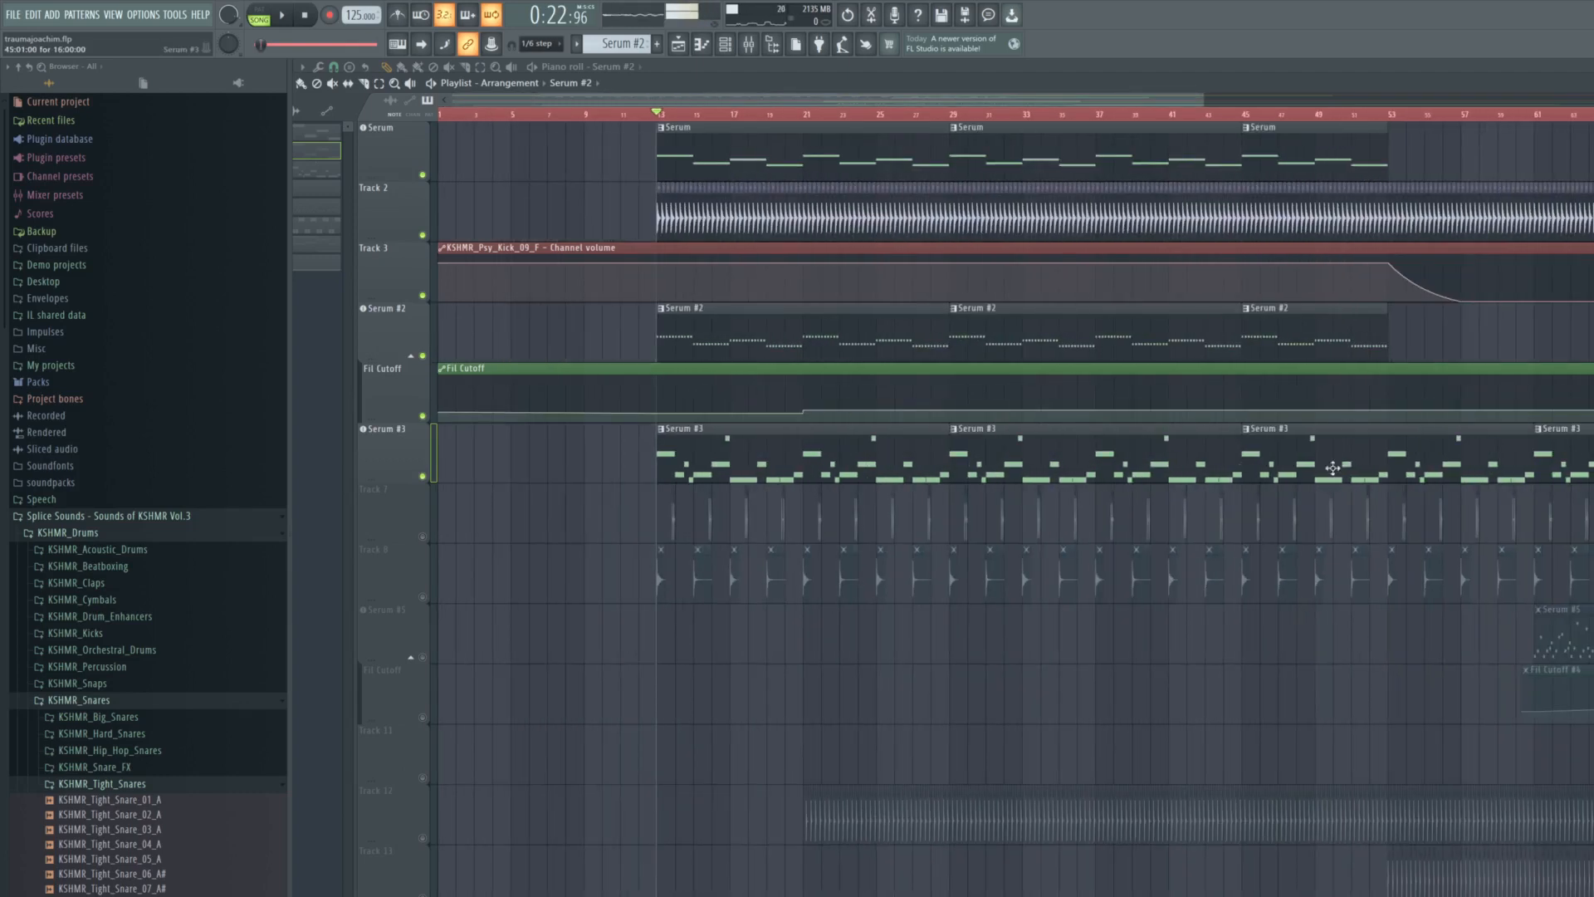
scroll(443, 444, up, 4)
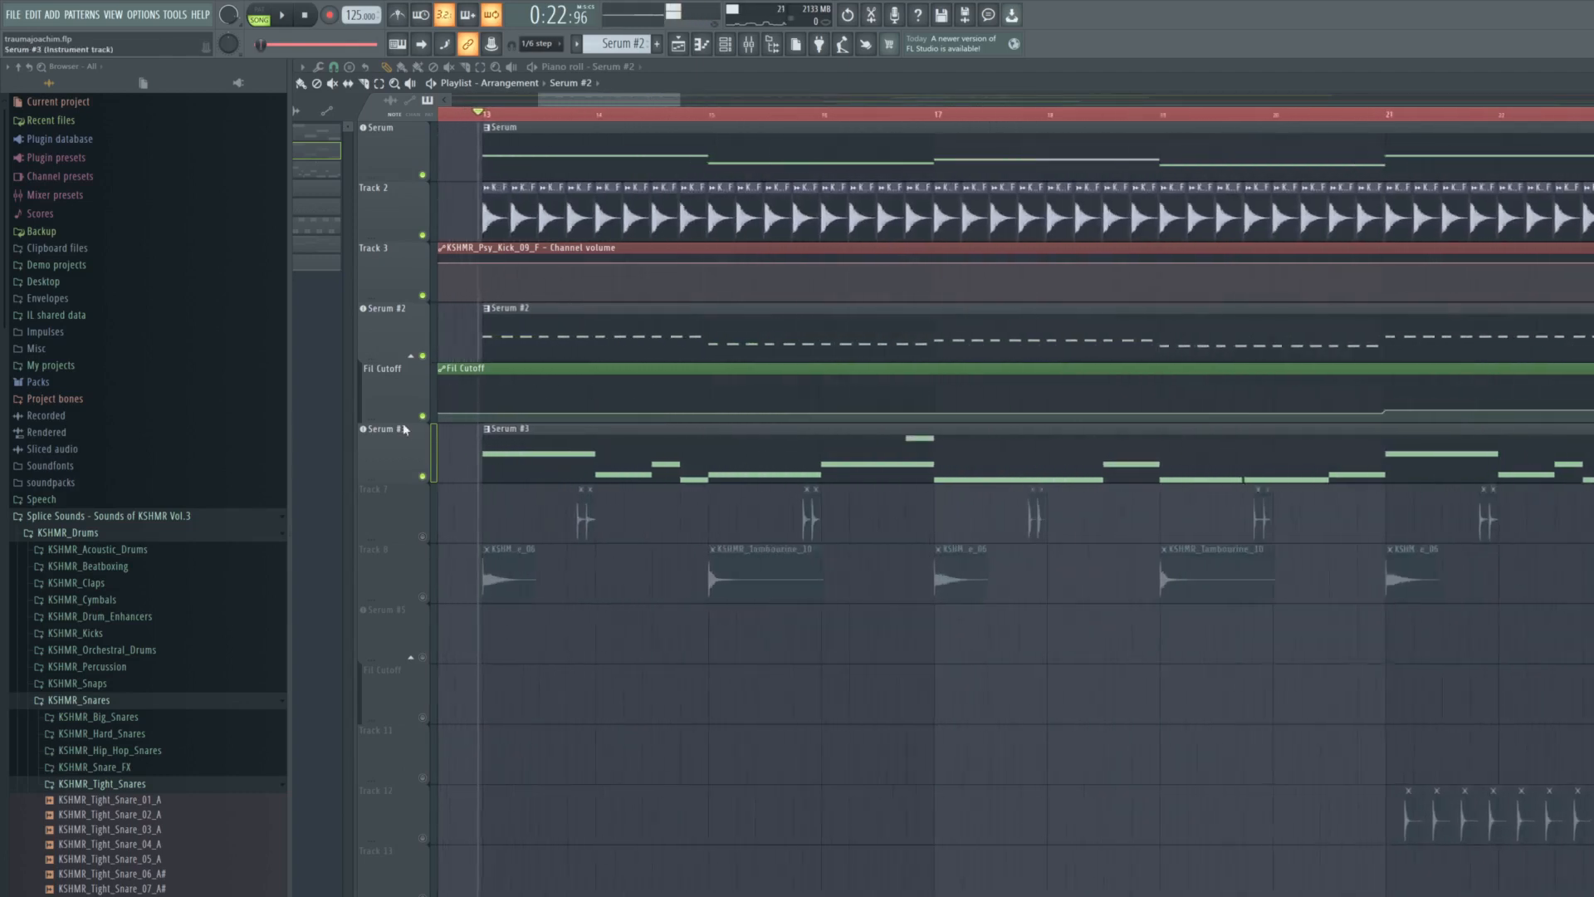
- Look over the lower playlist tracks down to the N'to - Trauma (Joachim Pastor Remix) reference audio
scroll(518, 430, down, 3)
scroll(519, 427, down, 3)
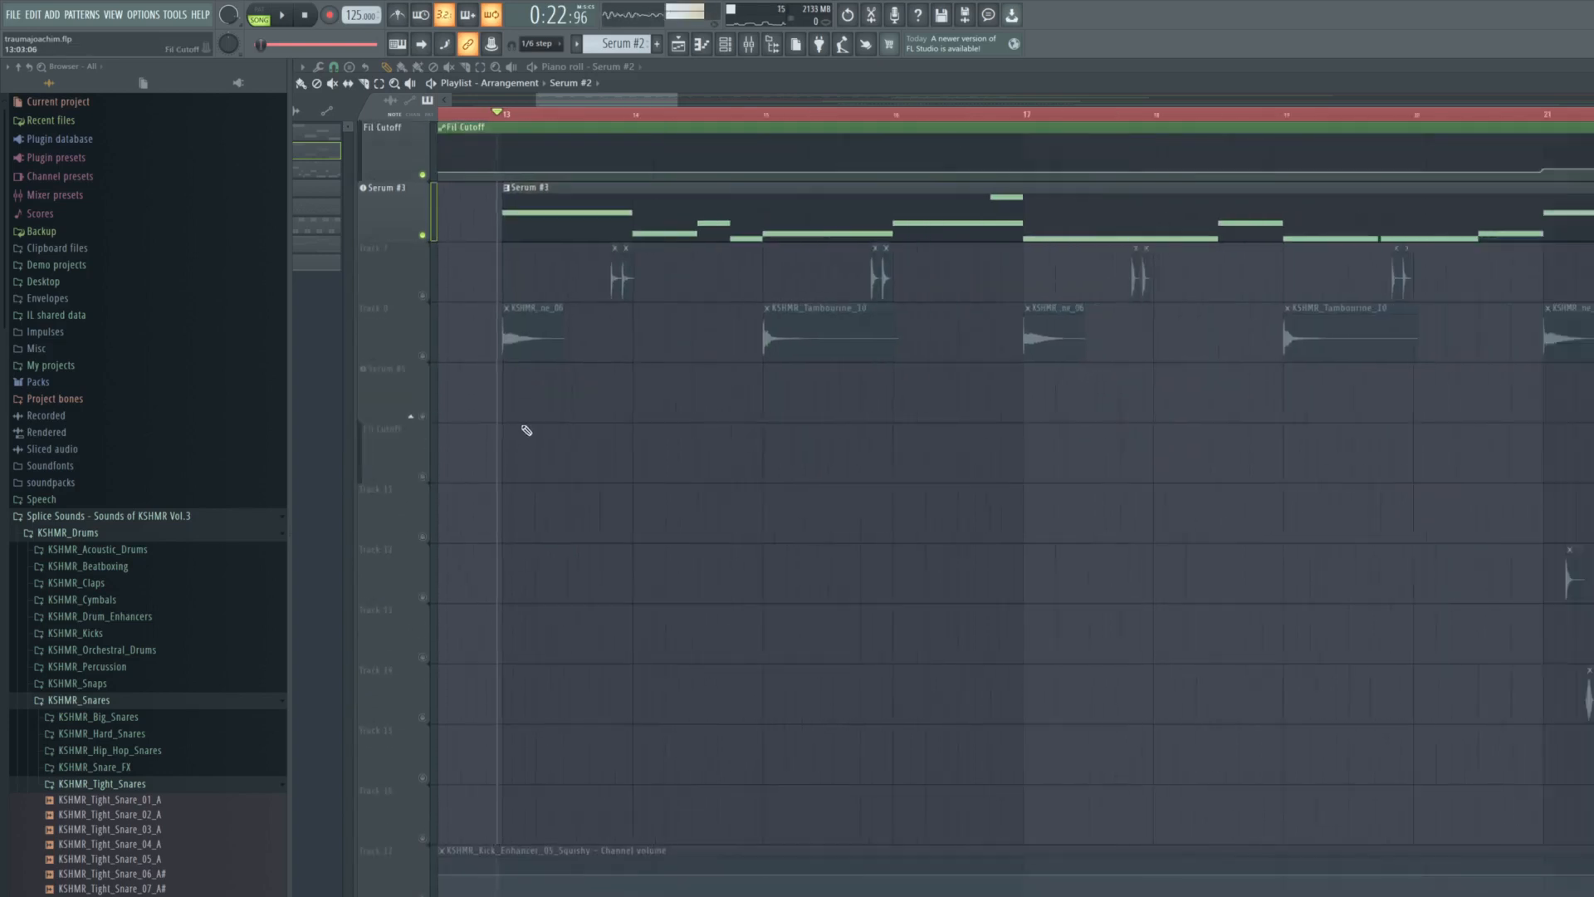
scroll(526, 430, down, 6)
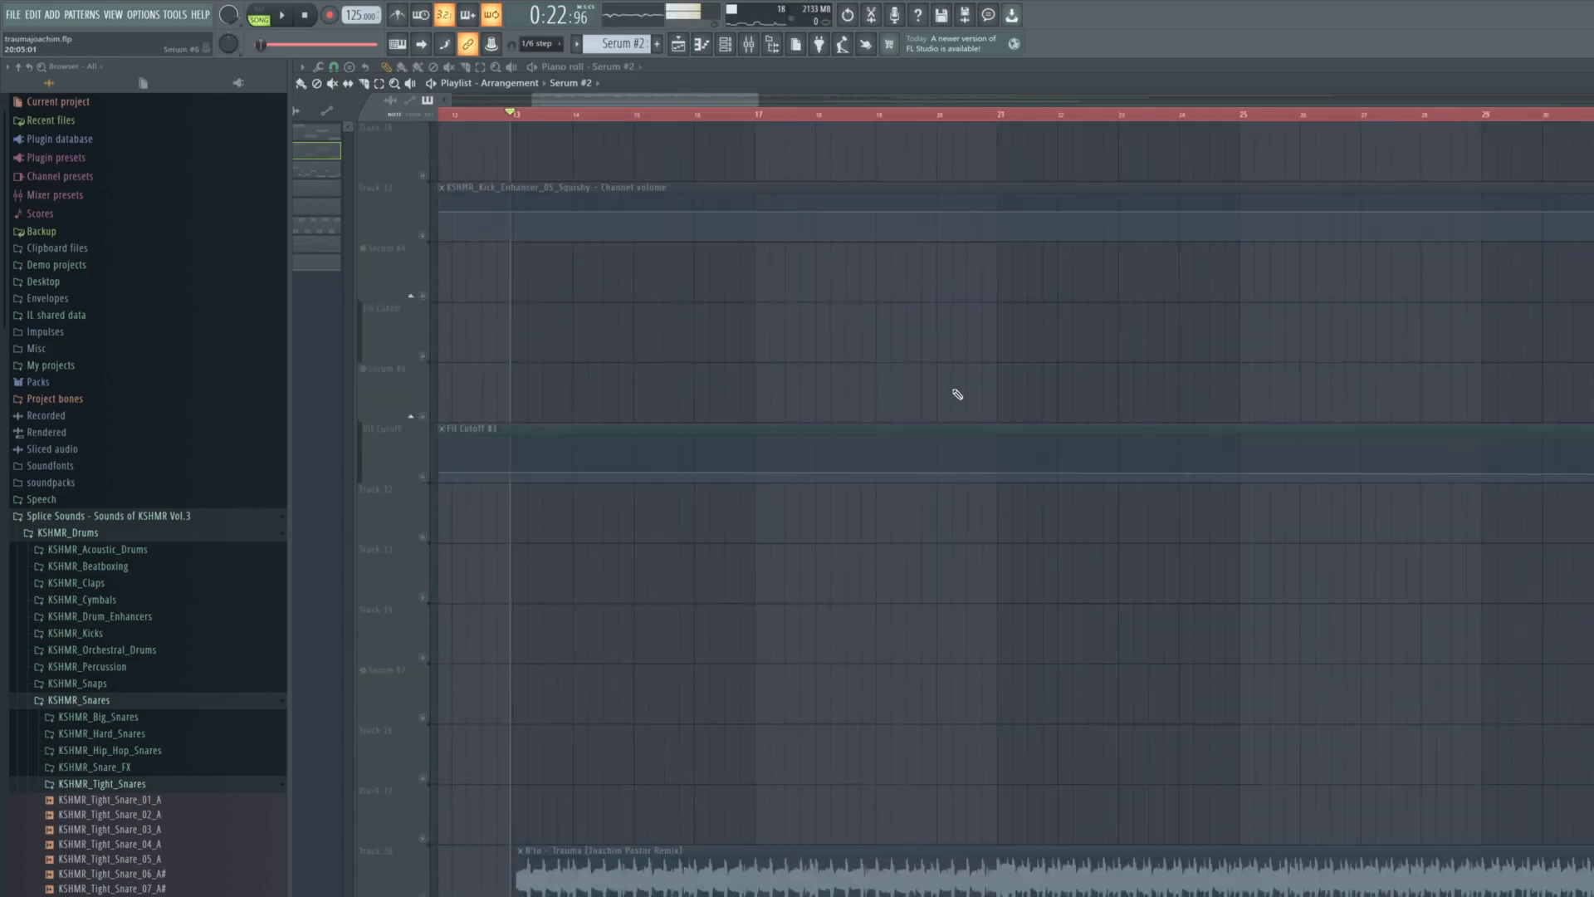
scroll(537, 627, up, 8)
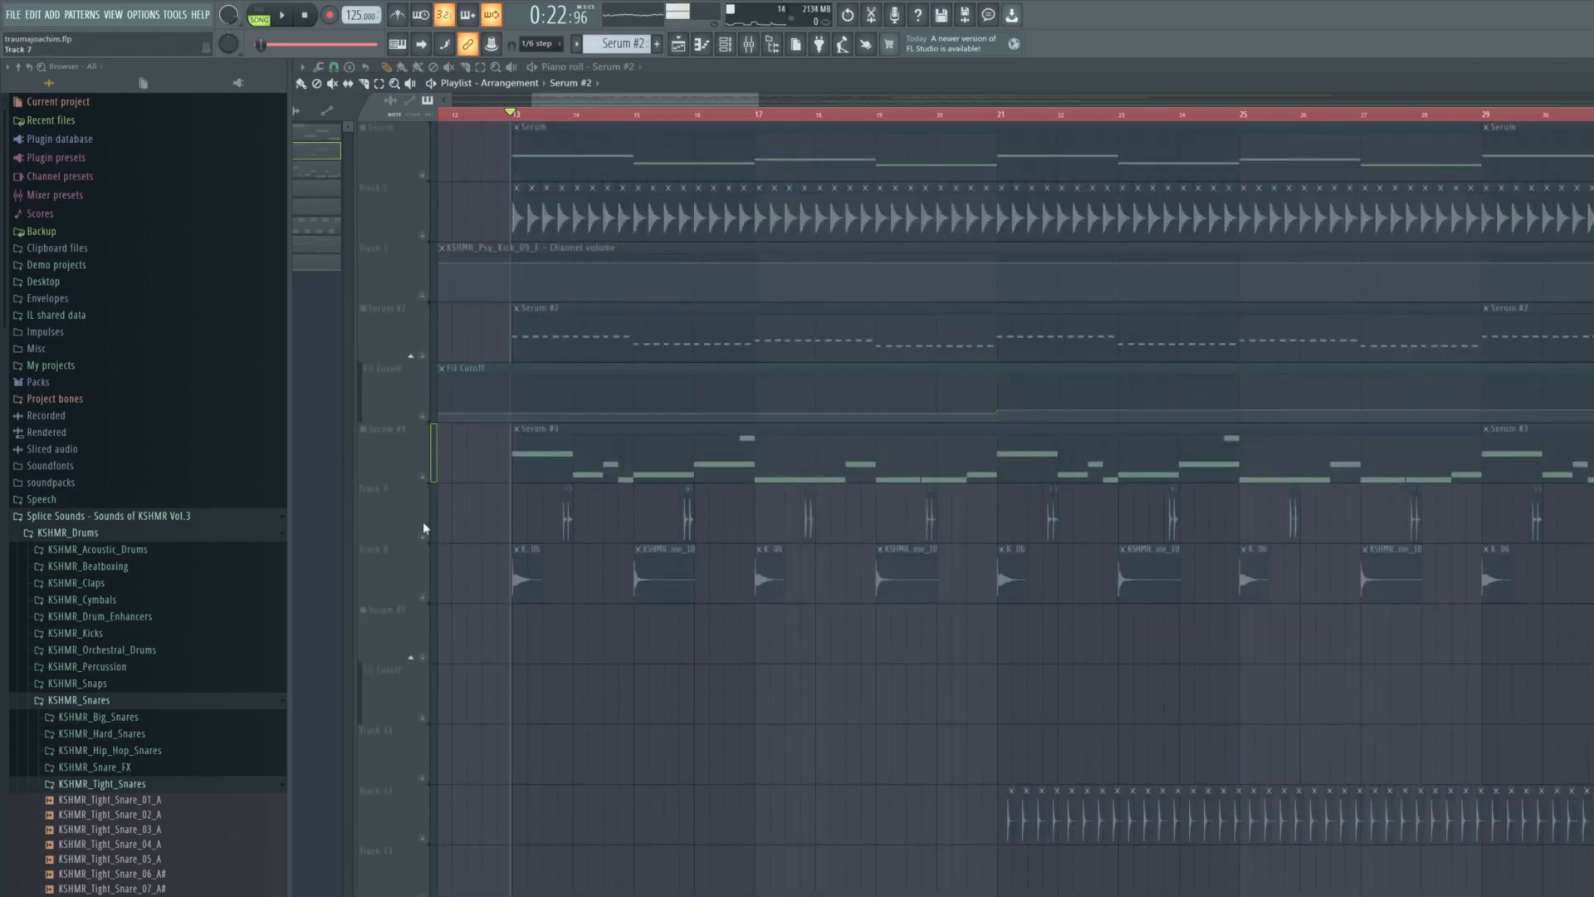
- Unmute the remake's tracks from Serum down to the Fil Cutoff #3 automation and play the arrangement from bar 13
drag(426, 606, 430, 479)
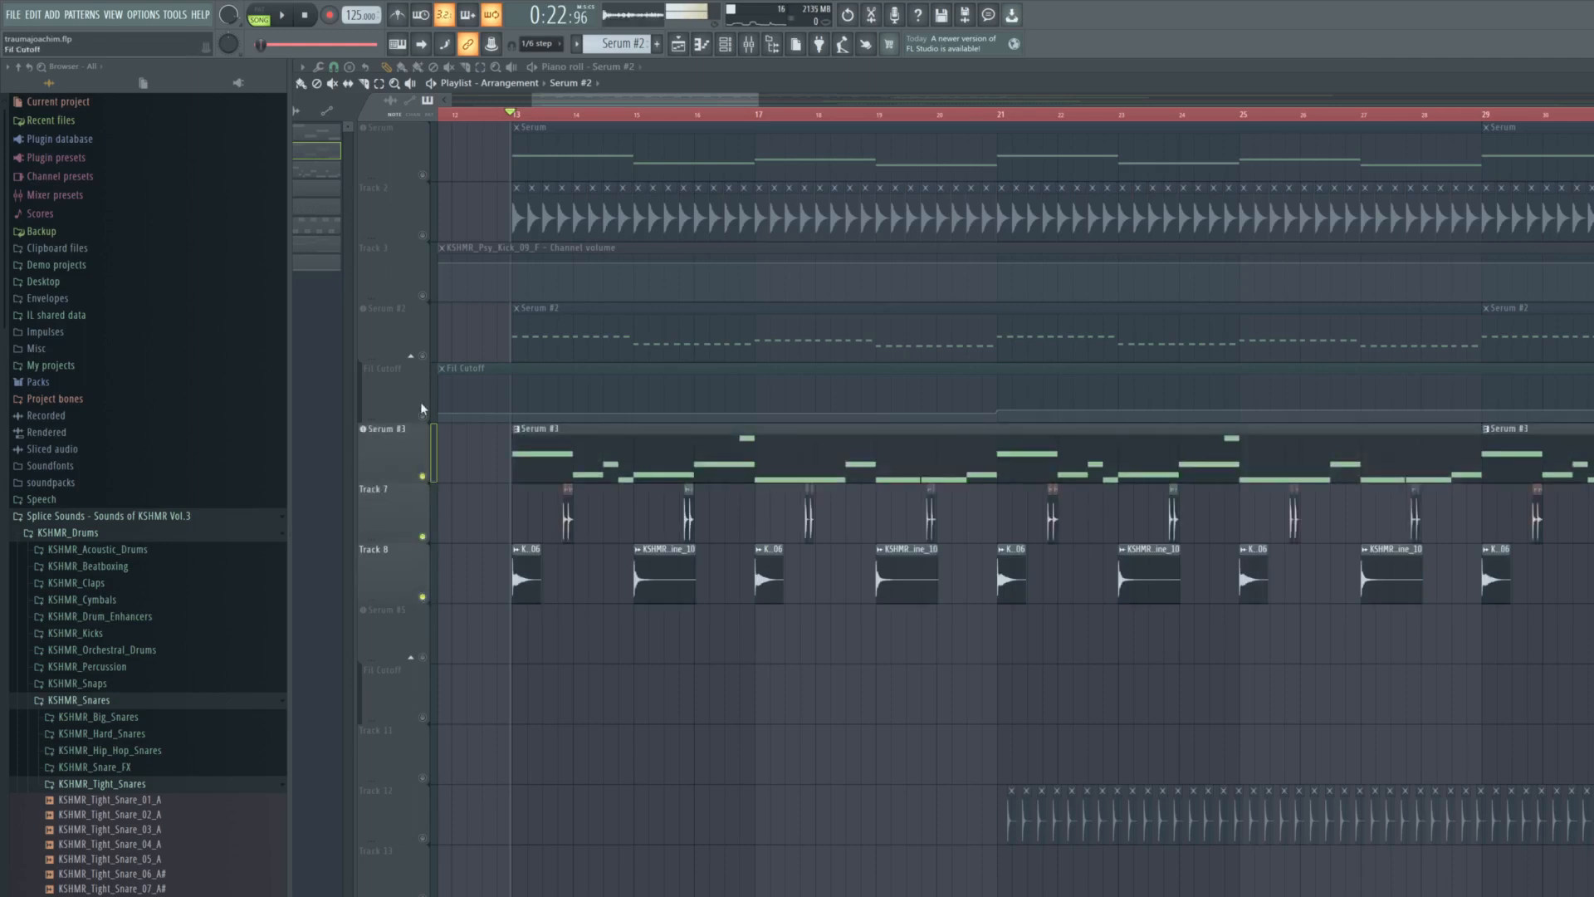
drag(421, 409, 431, 359)
drag(429, 240, 423, 176)
scroll(407, 439, down, 1)
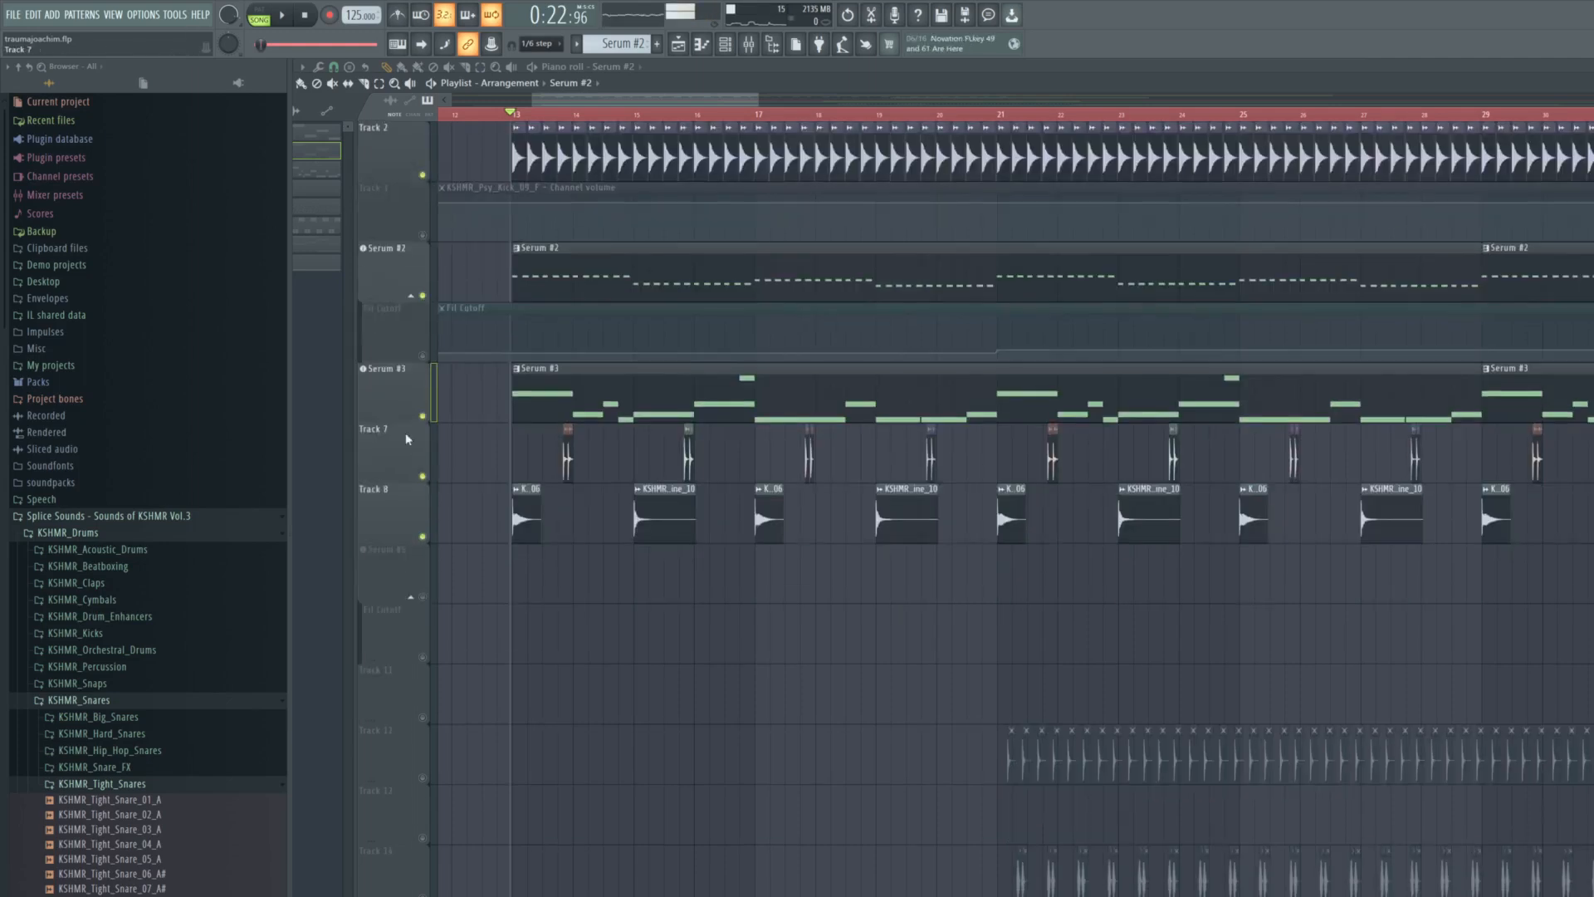
scroll(424, 430, down, 14)
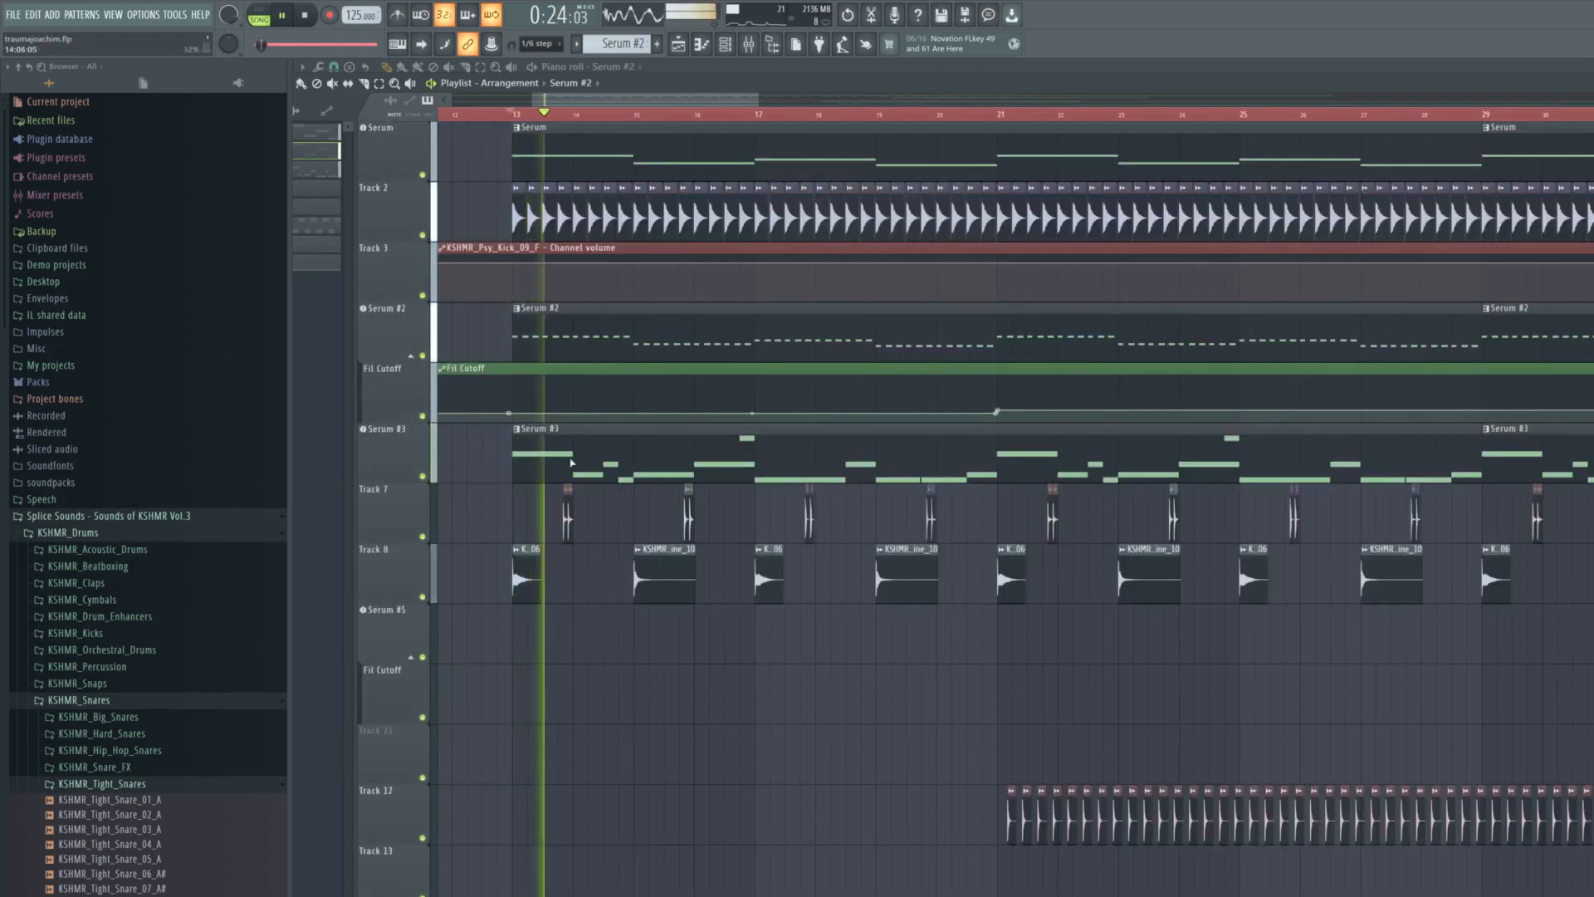
scroll(568, 514, up, 4)
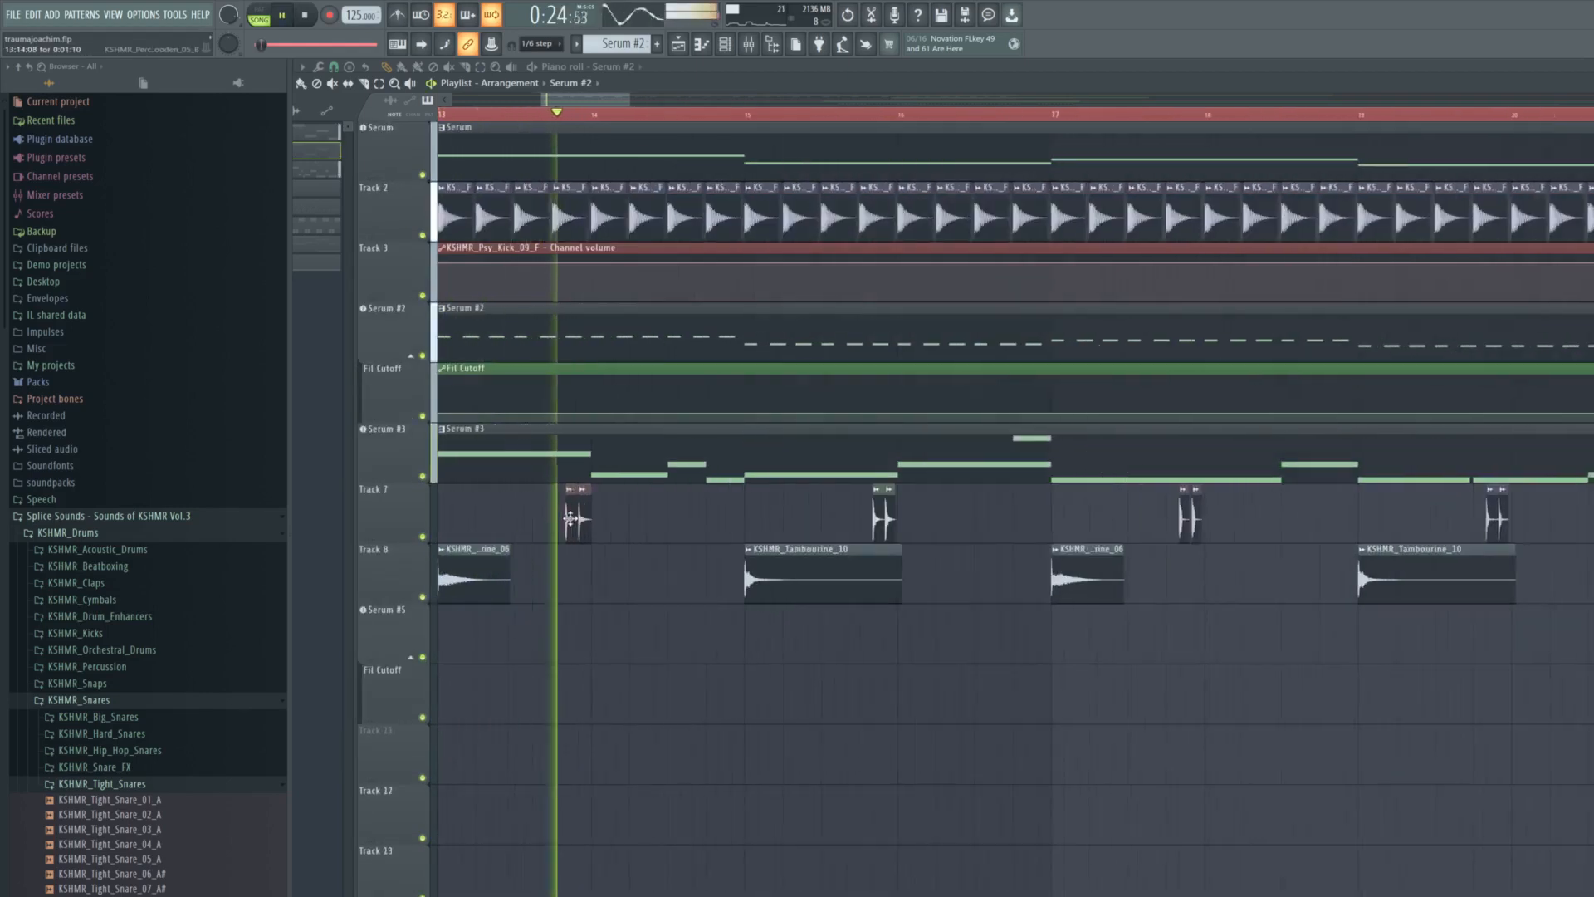
- Examine the percussion hits on Track 7 and the alternating tambourine samples on Track 8 between bars 13 and 21 during playback
scroll(829, 551, up, 3)
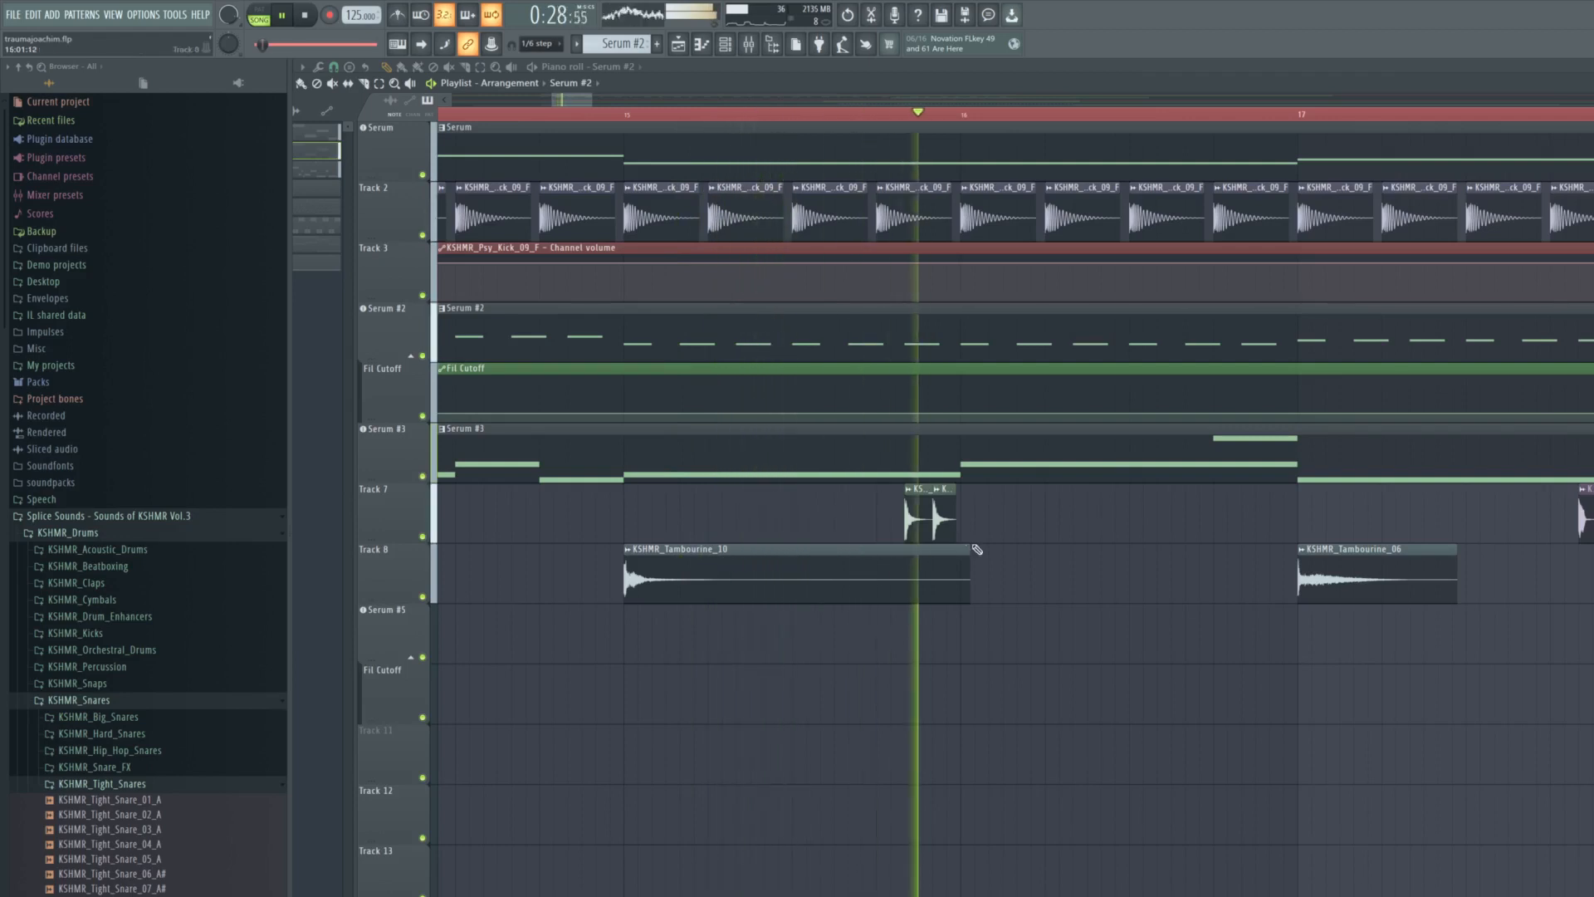
scroll(977, 548, down, 1)
scroll(977, 549, down, 4)
scroll(1374, 590, up, 3)
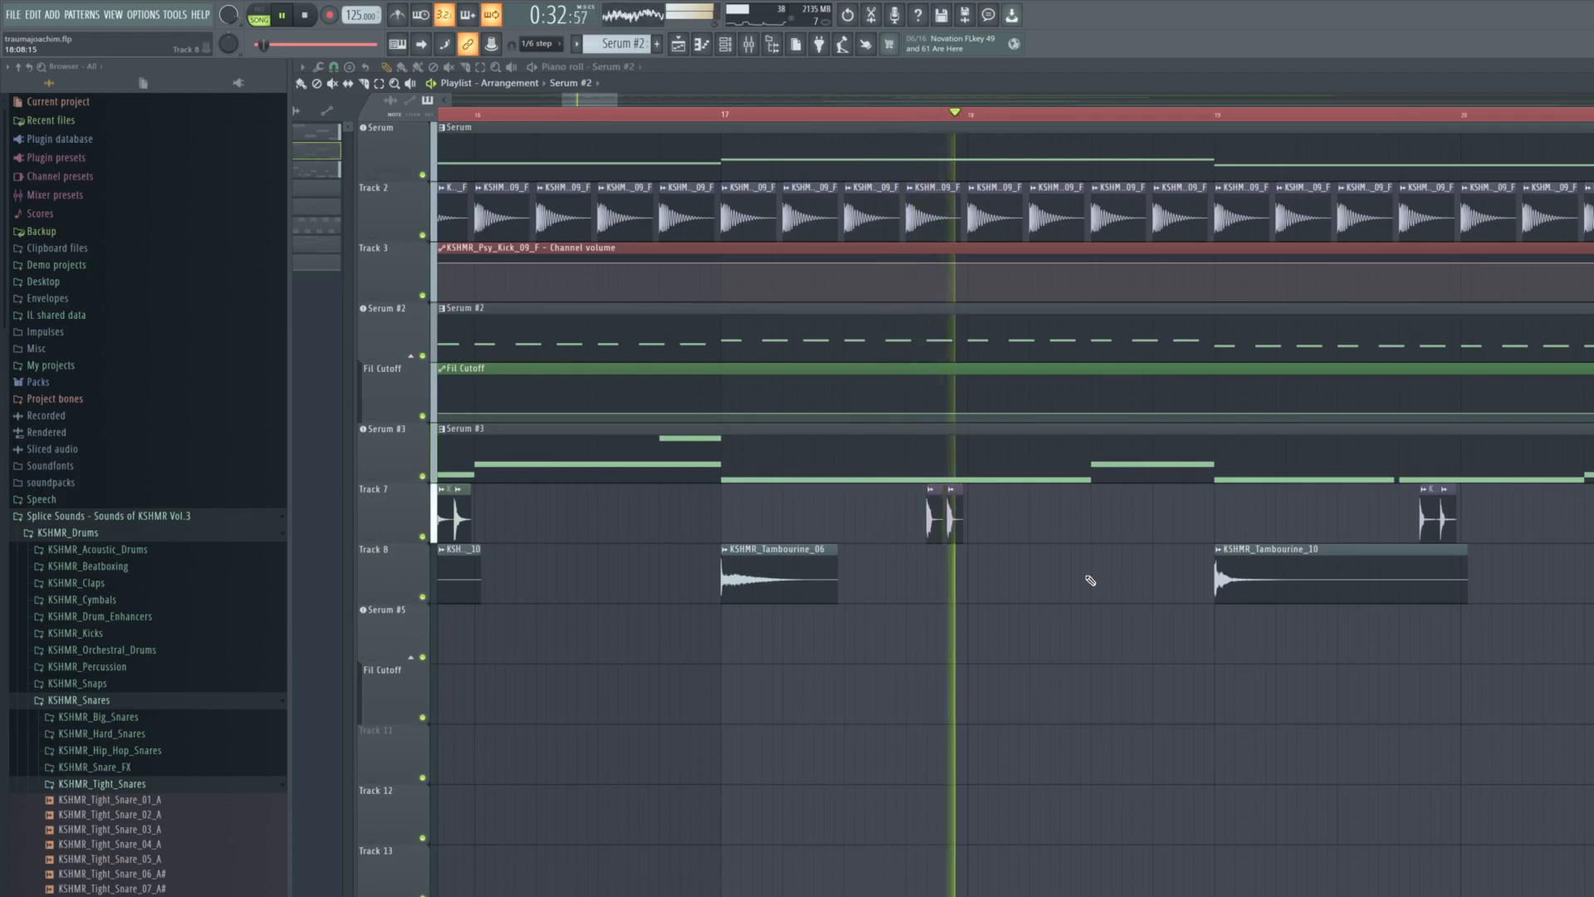
scroll(1117, 581, down, 4)
scroll(1405, 580, up, 3)
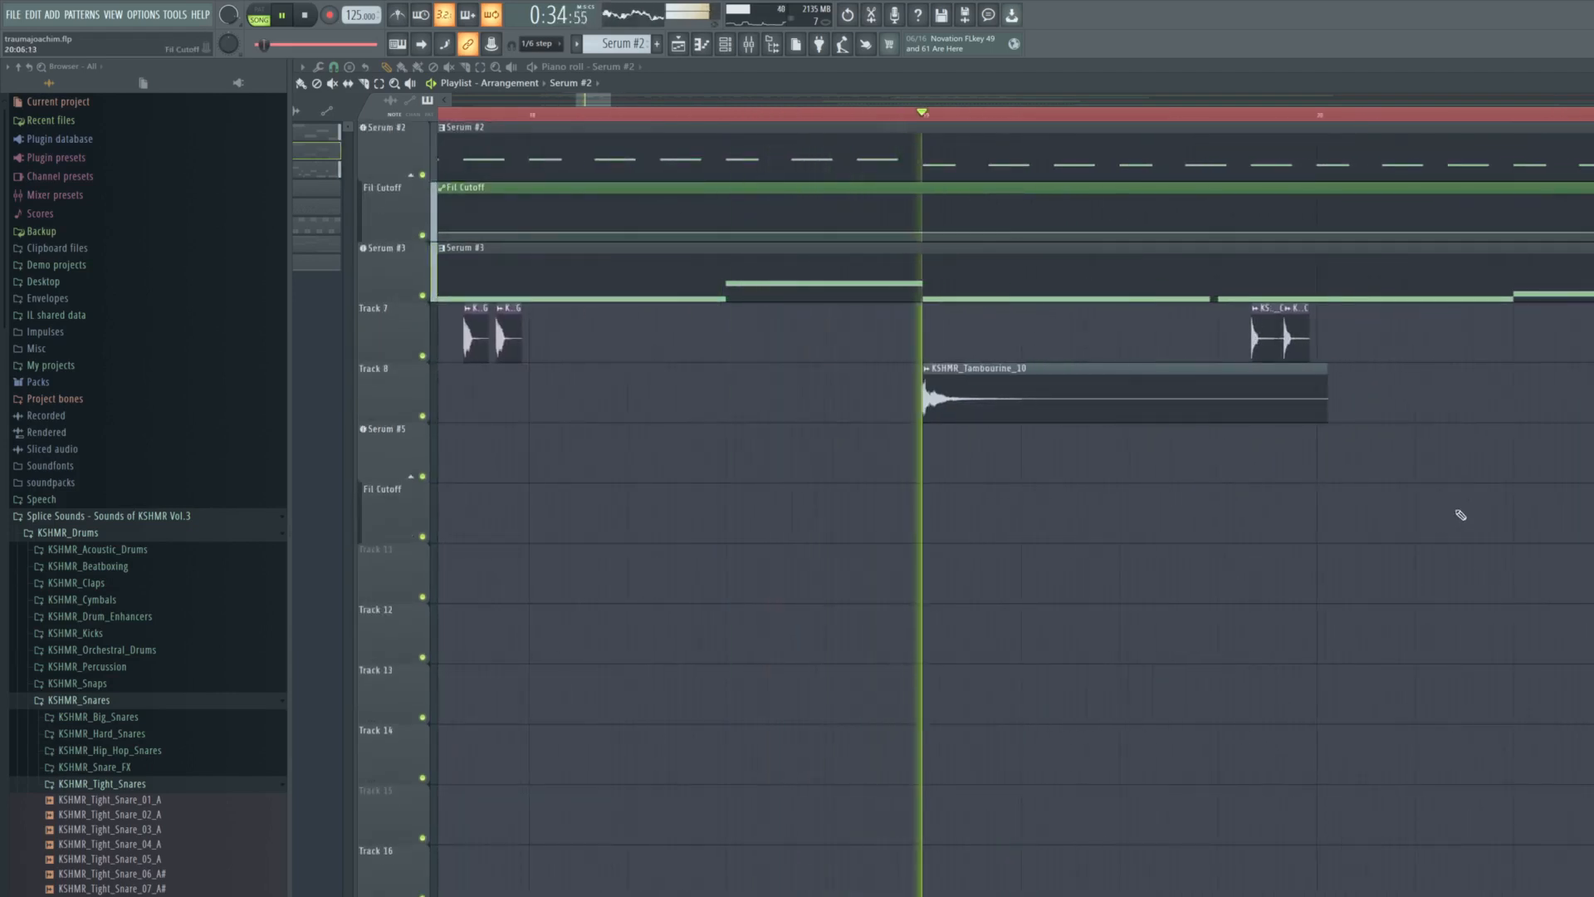
scroll(1474, 511, up, 3)
scroll(1486, 504, down, 4)
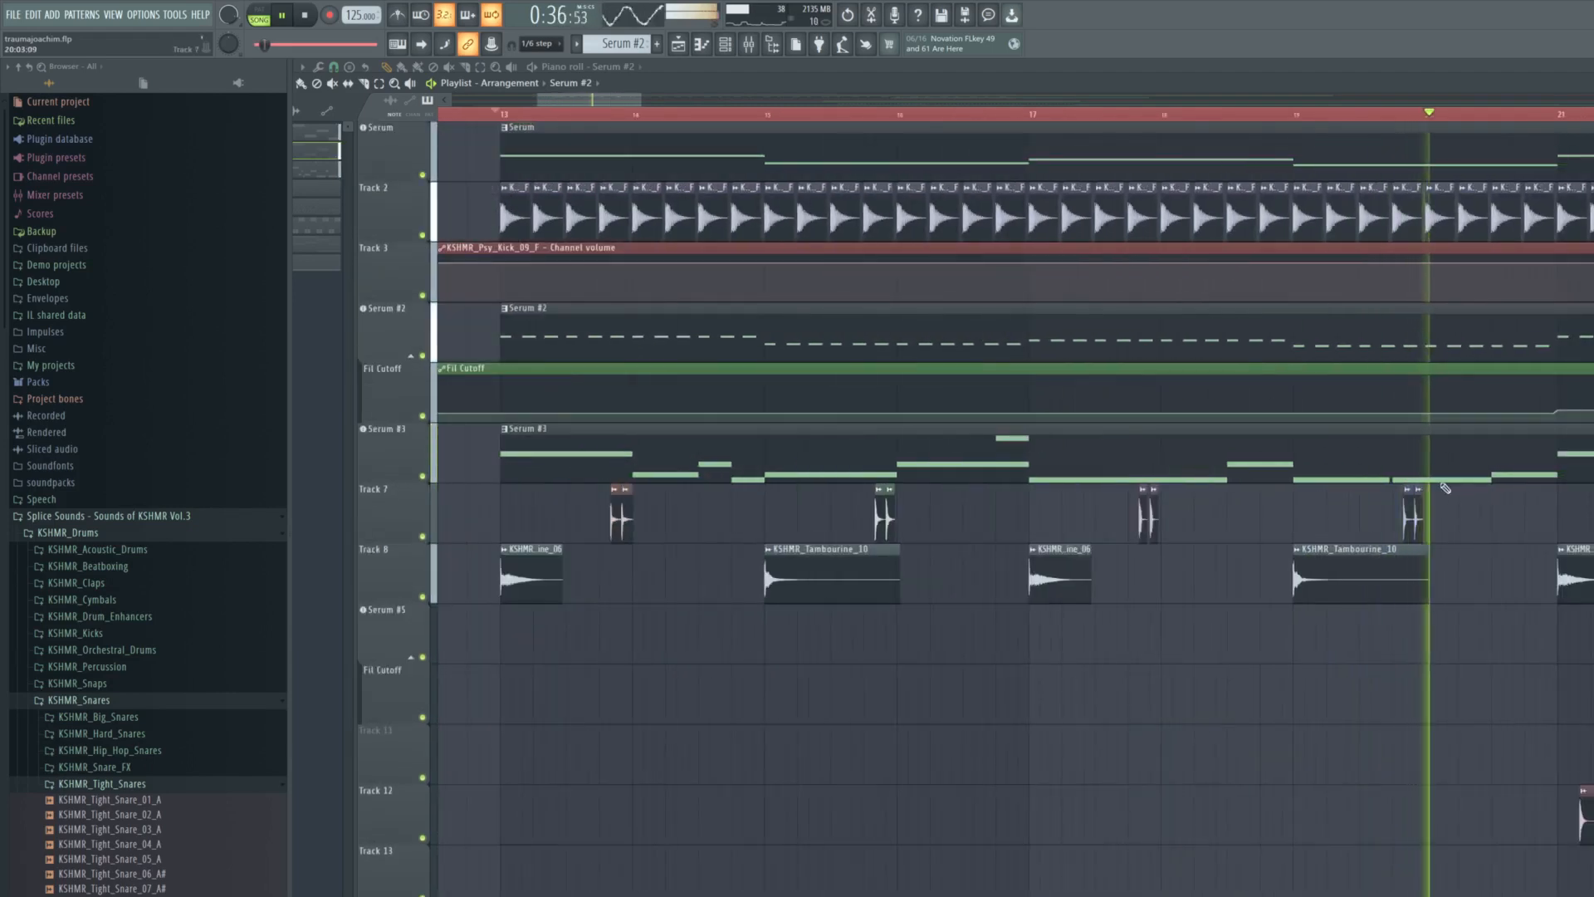
- Examine the repeating percussion samples on Track 12 from bar 21 onward, alongside the tambourines, during playback
drag(623, 98, 662, 101)
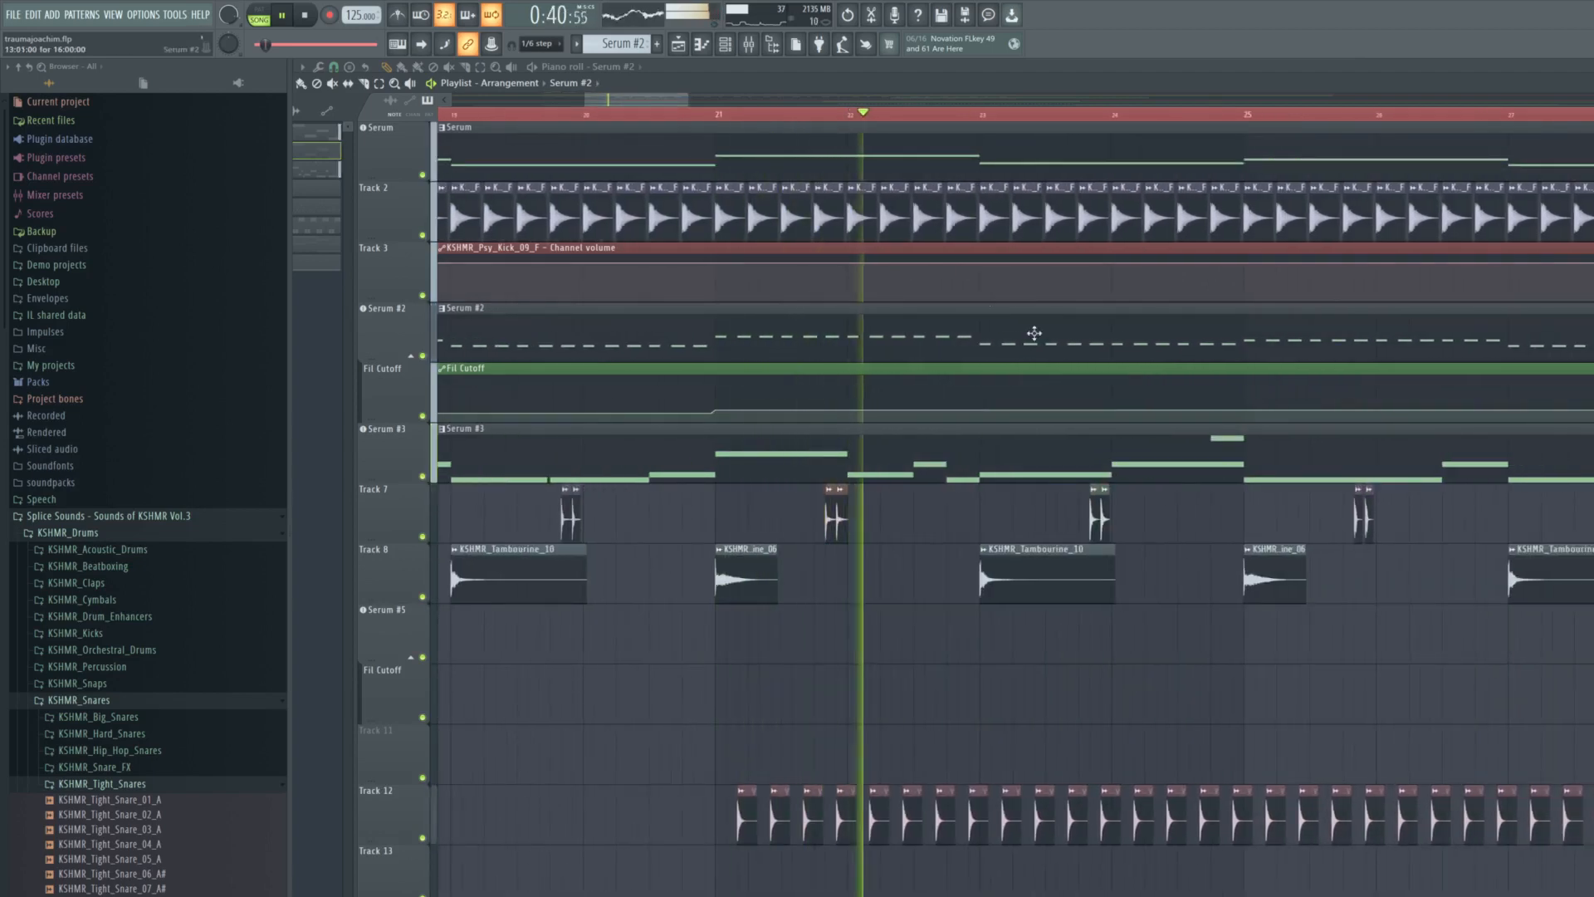
scroll(1021, 445, up, 2)
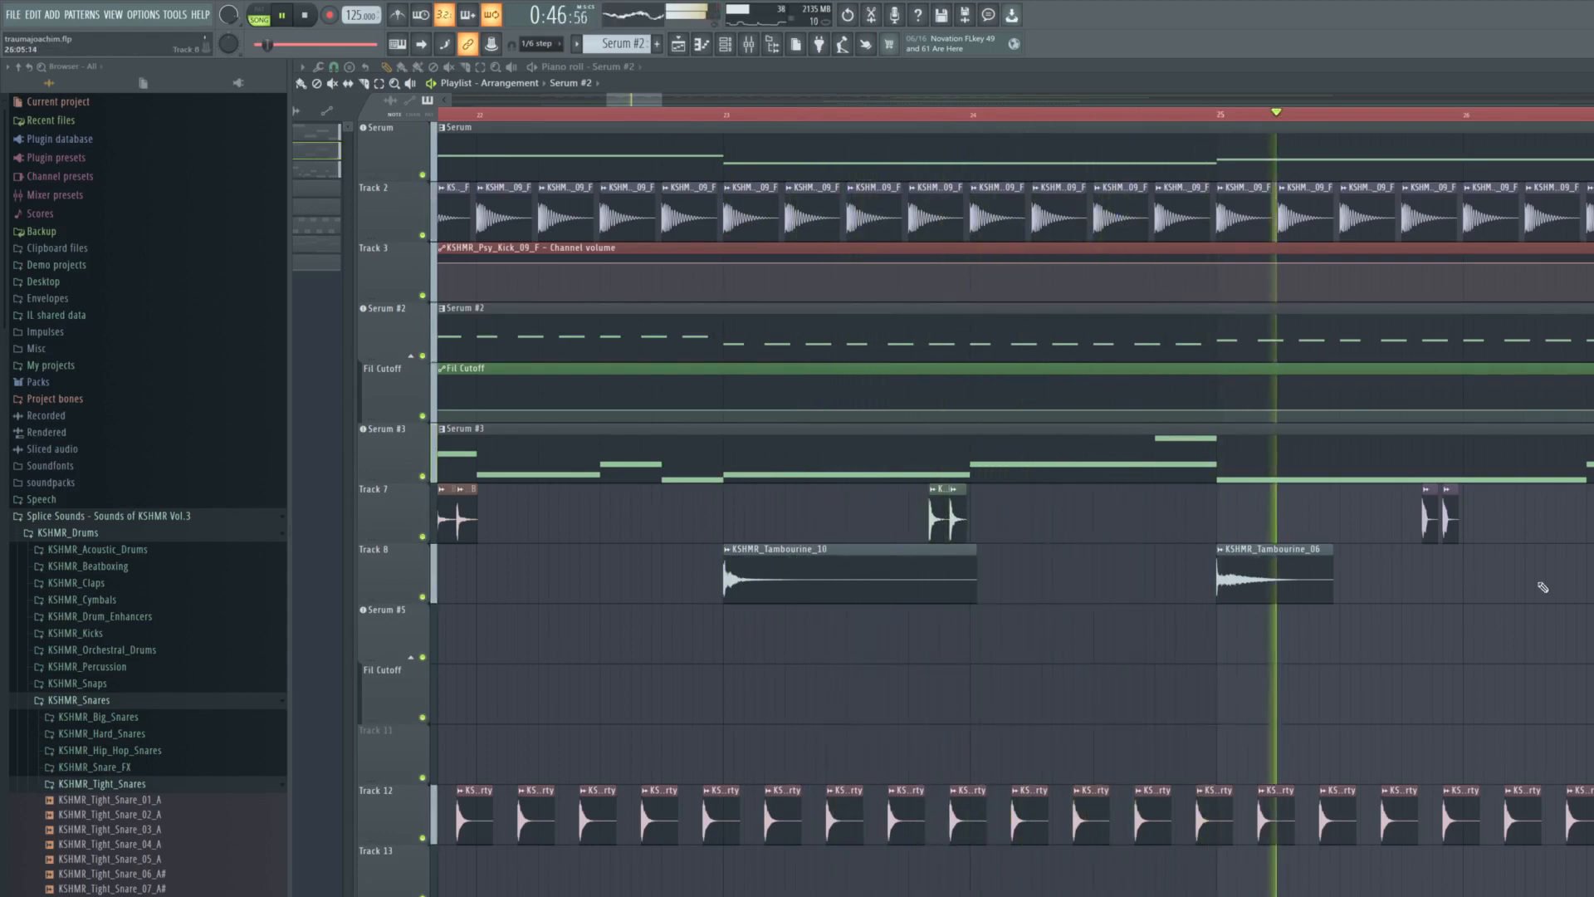
scroll(1416, 580, up, 1)
scroll(1420, 465, down, 3)
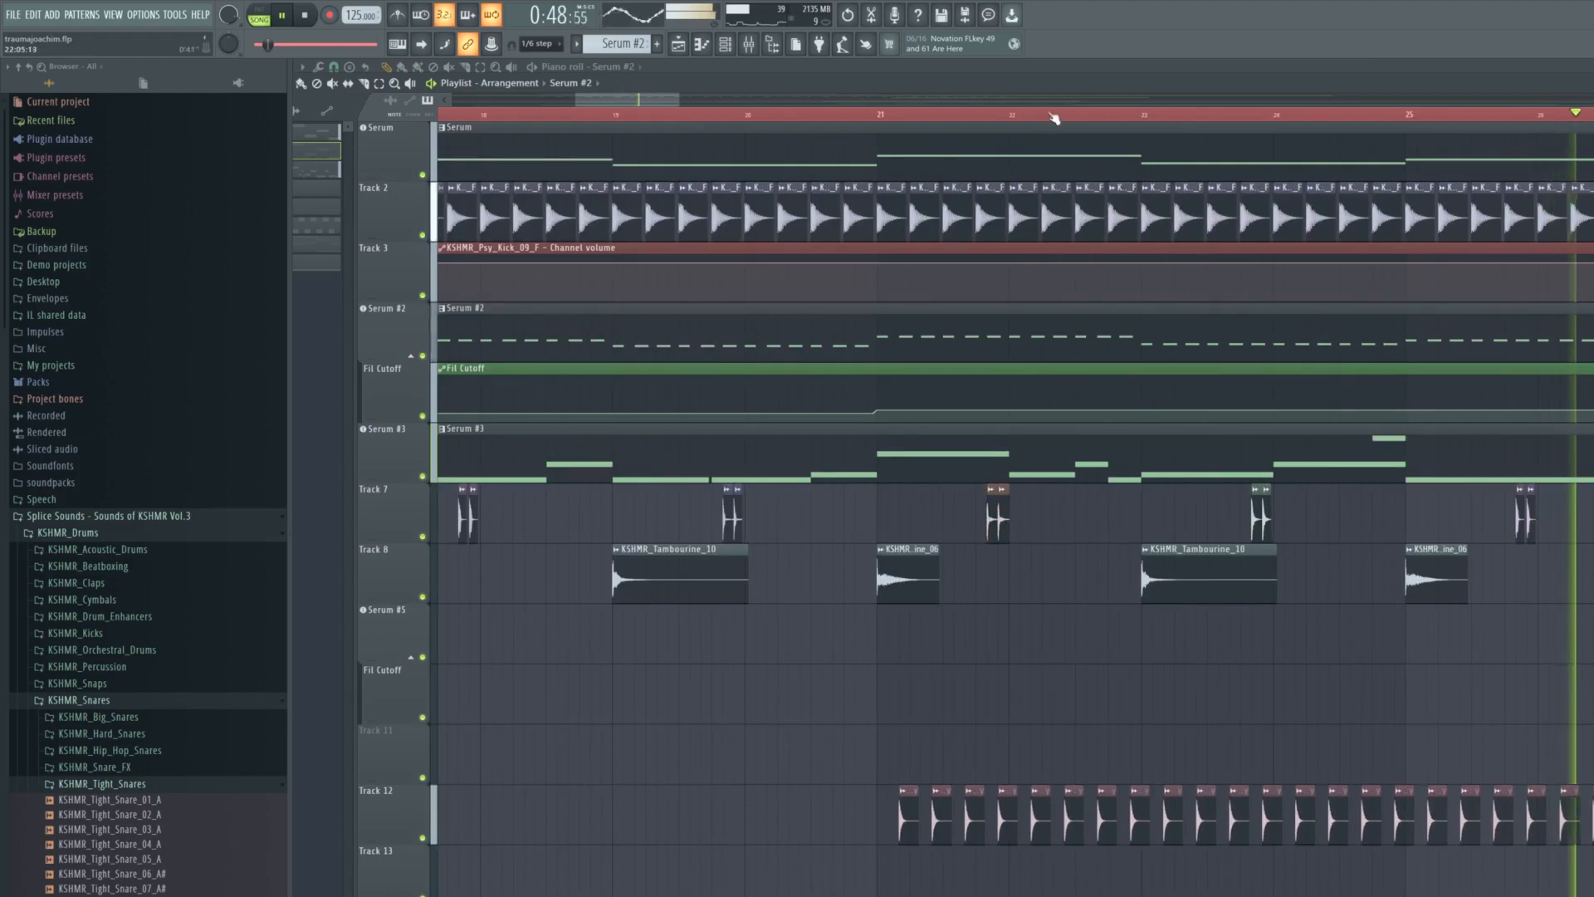
- Review the layered arrangement around and beyond bar 29, including the repeated Serum patterns, during playback
drag(621, 101, 699, 103)
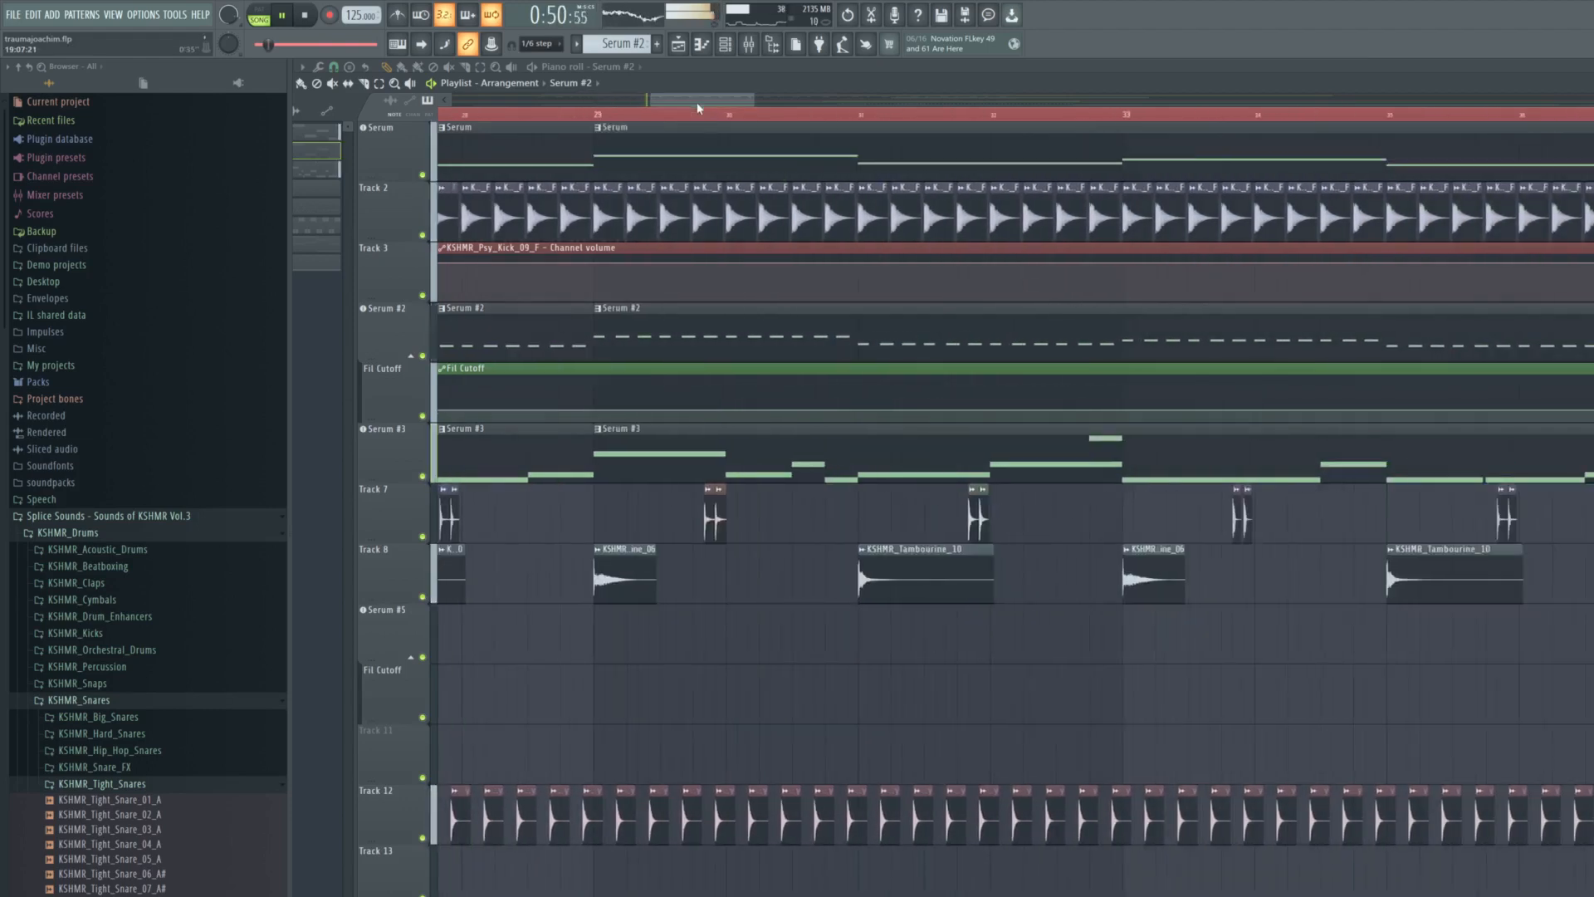
scroll(905, 404, down, 3)
scroll(906, 408, down, 3)
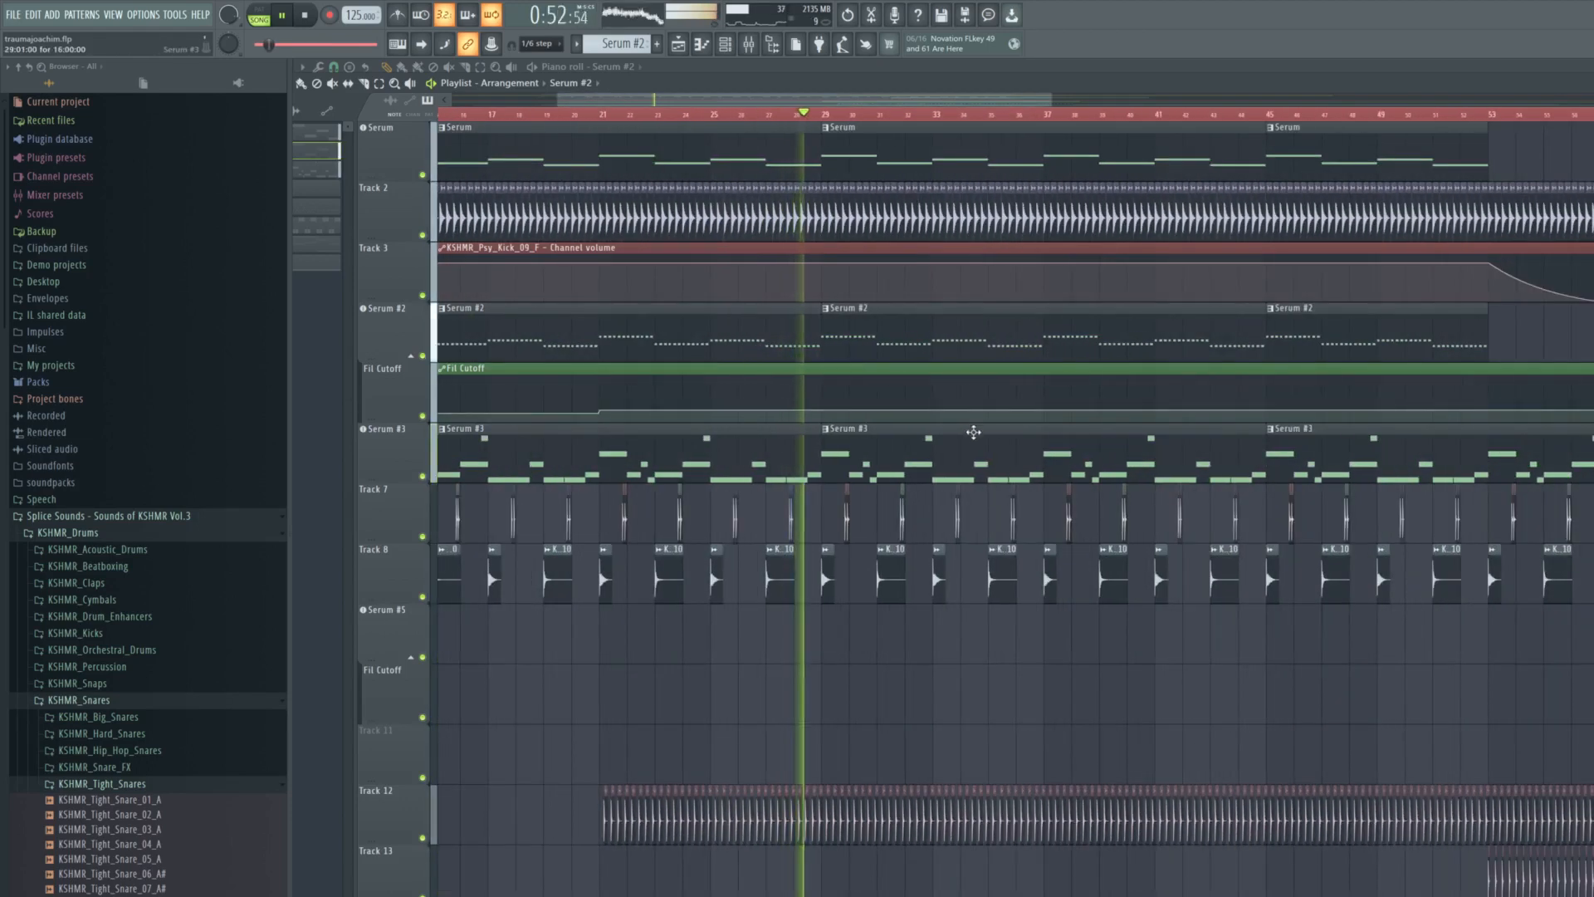
scroll(929, 460, up, 2)
scroll(929, 460, up, 1)
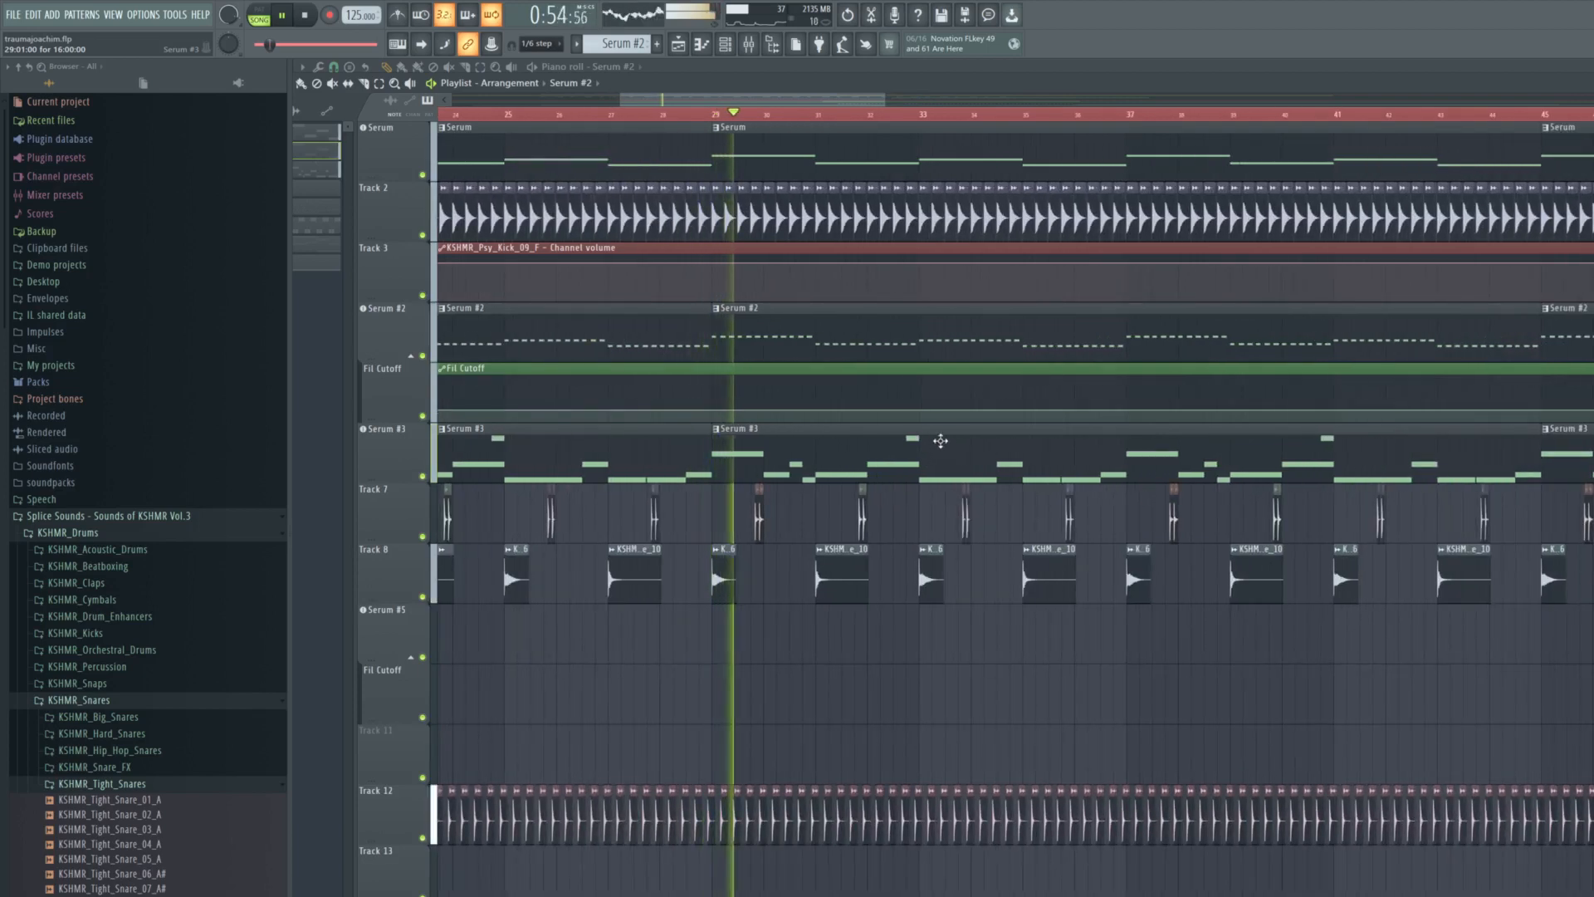
- Solo the shaker samples on Track 14 and play them from bar 21
scroll(941, 441, down, 5)
scroll(878, 434, up, 4)
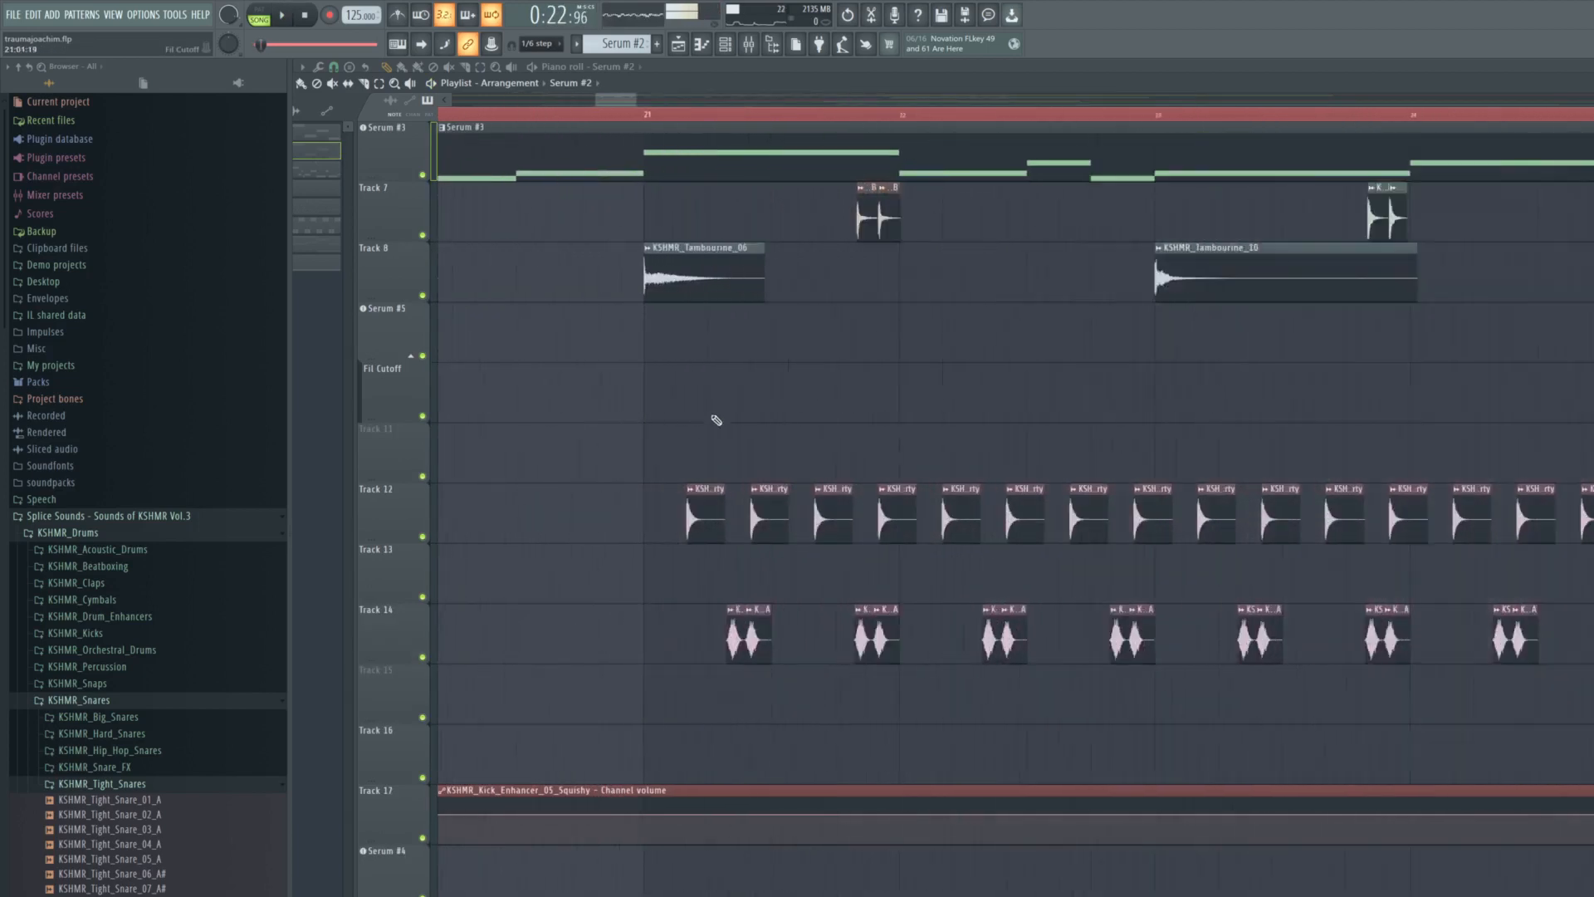
scroll(737, 434, up, 2)
ctrl+click(423, 657)
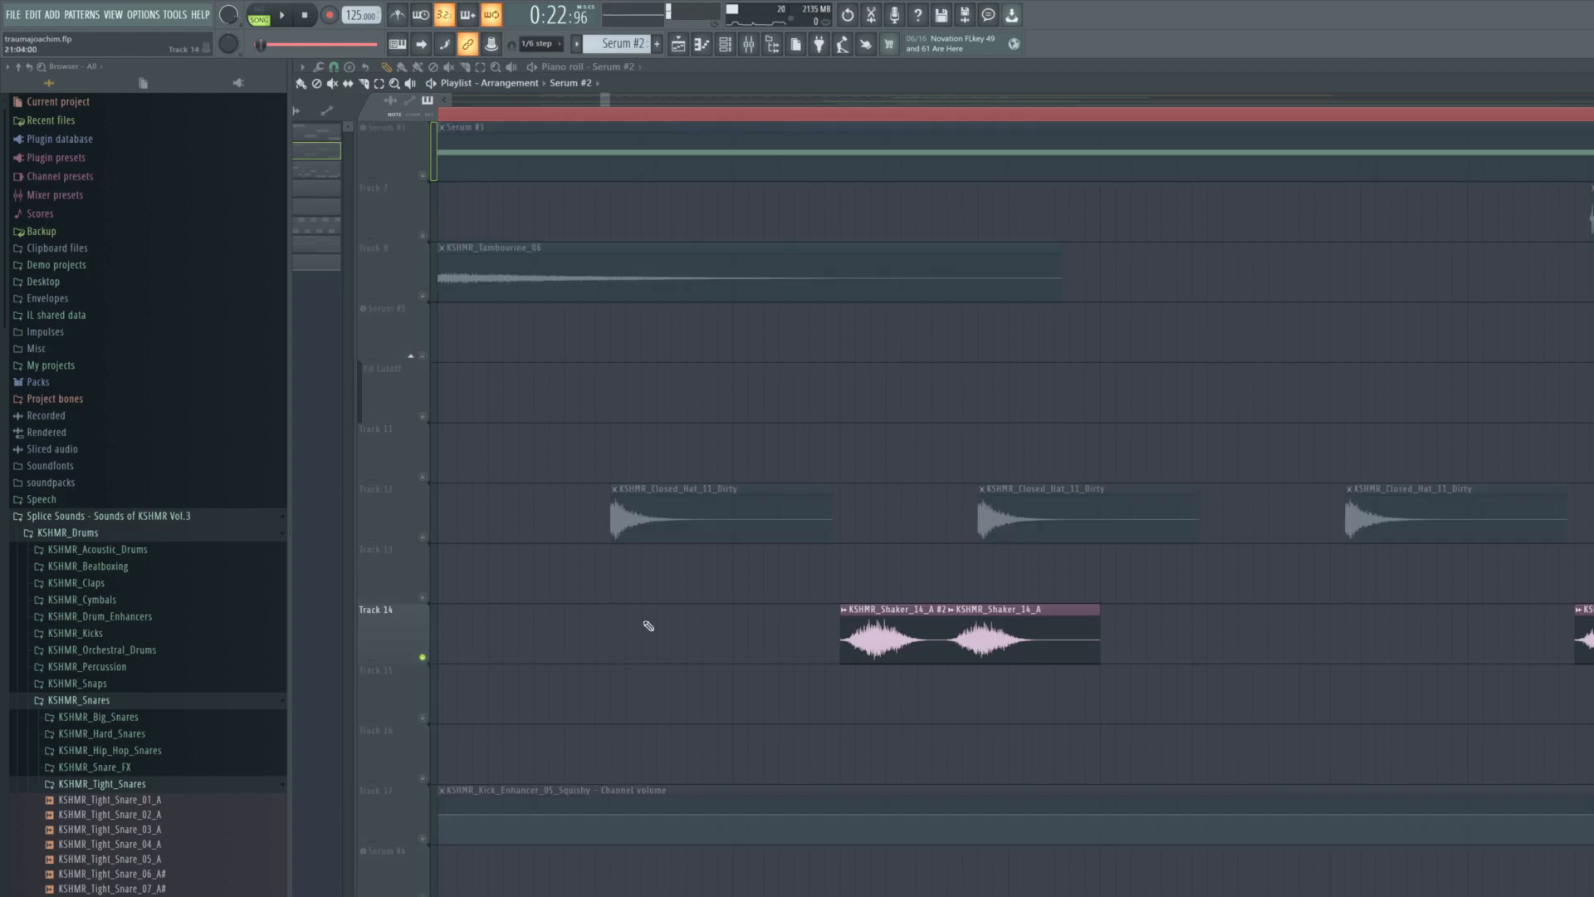
click(772, 122)
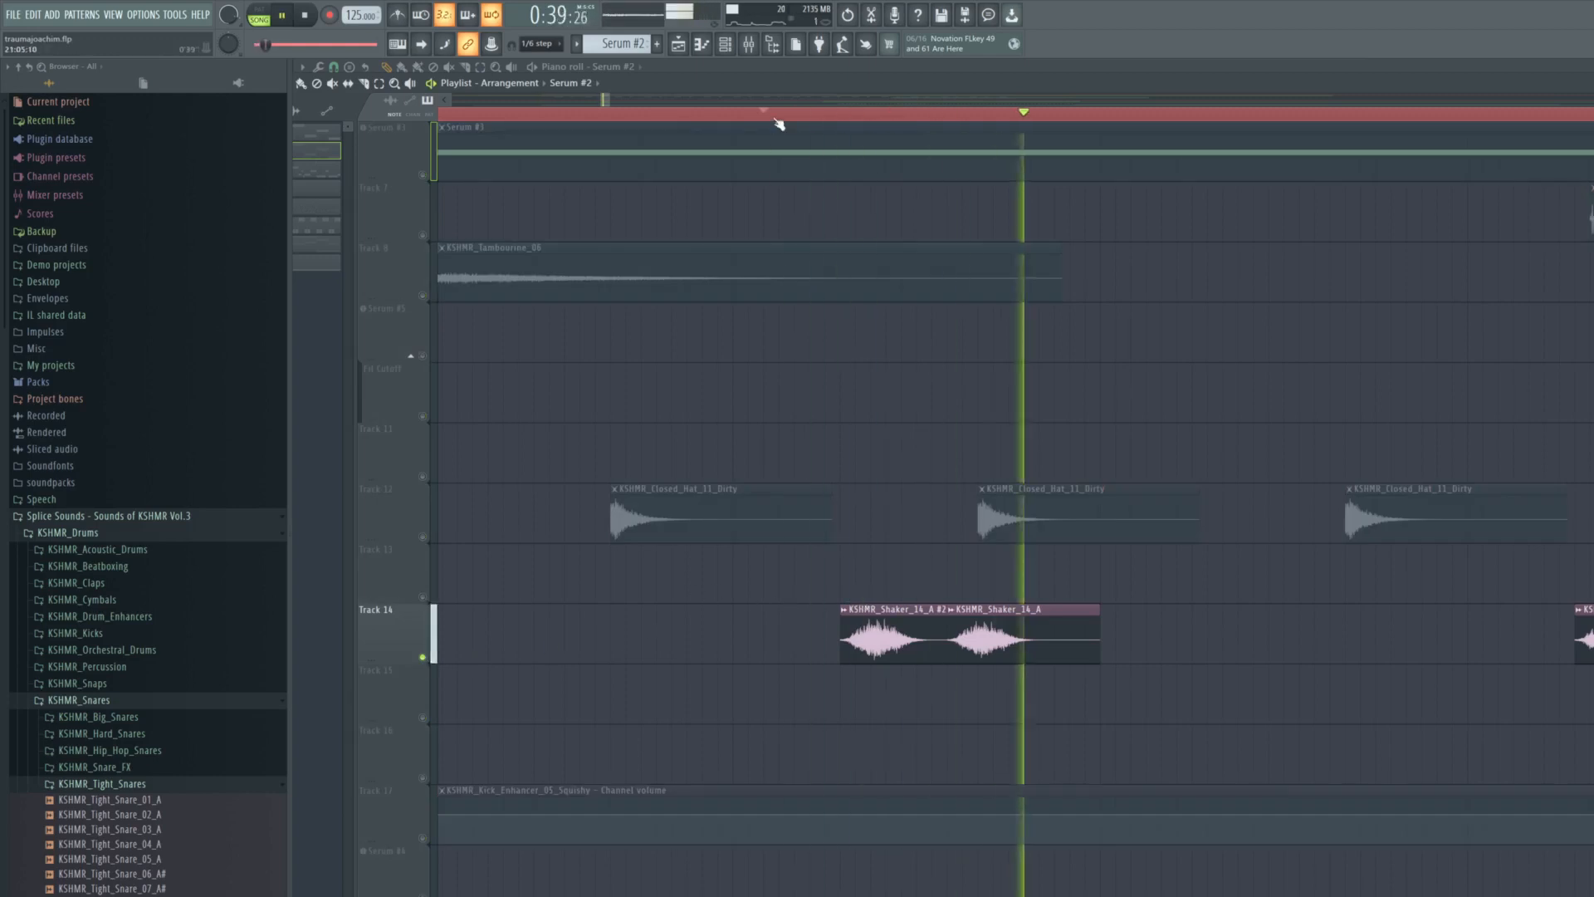
click(748, 123)
key(space)
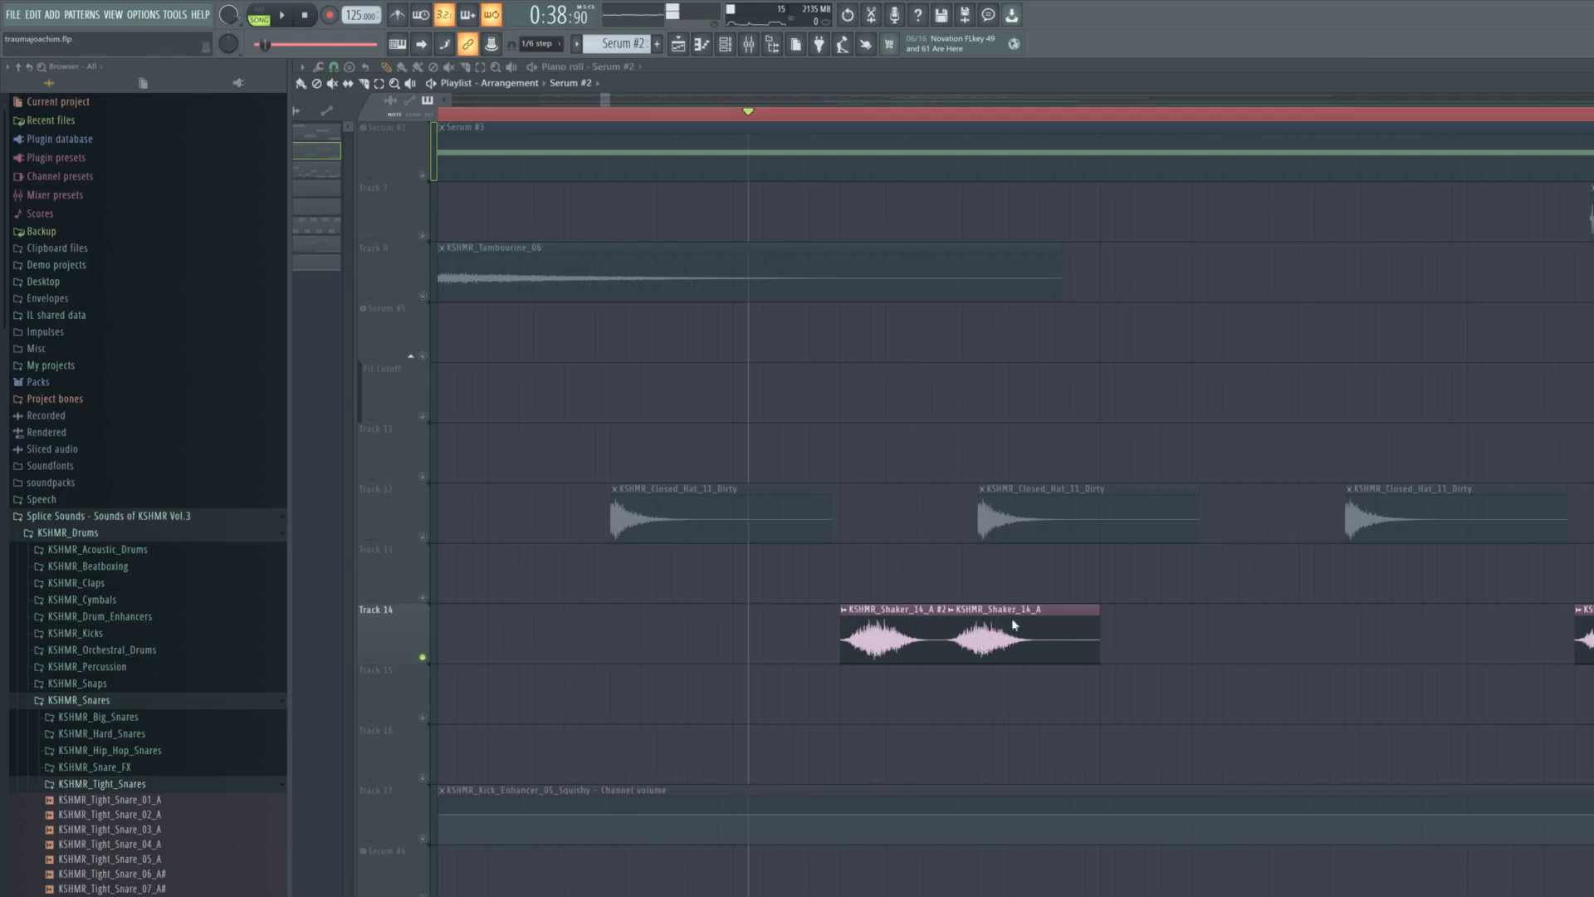
- Examine the sample settings of both shaker clips on Track 14, KSHMR_Shaker_14_A and KSHMR_Shaker_14_A #2
right_click(1070, 634)
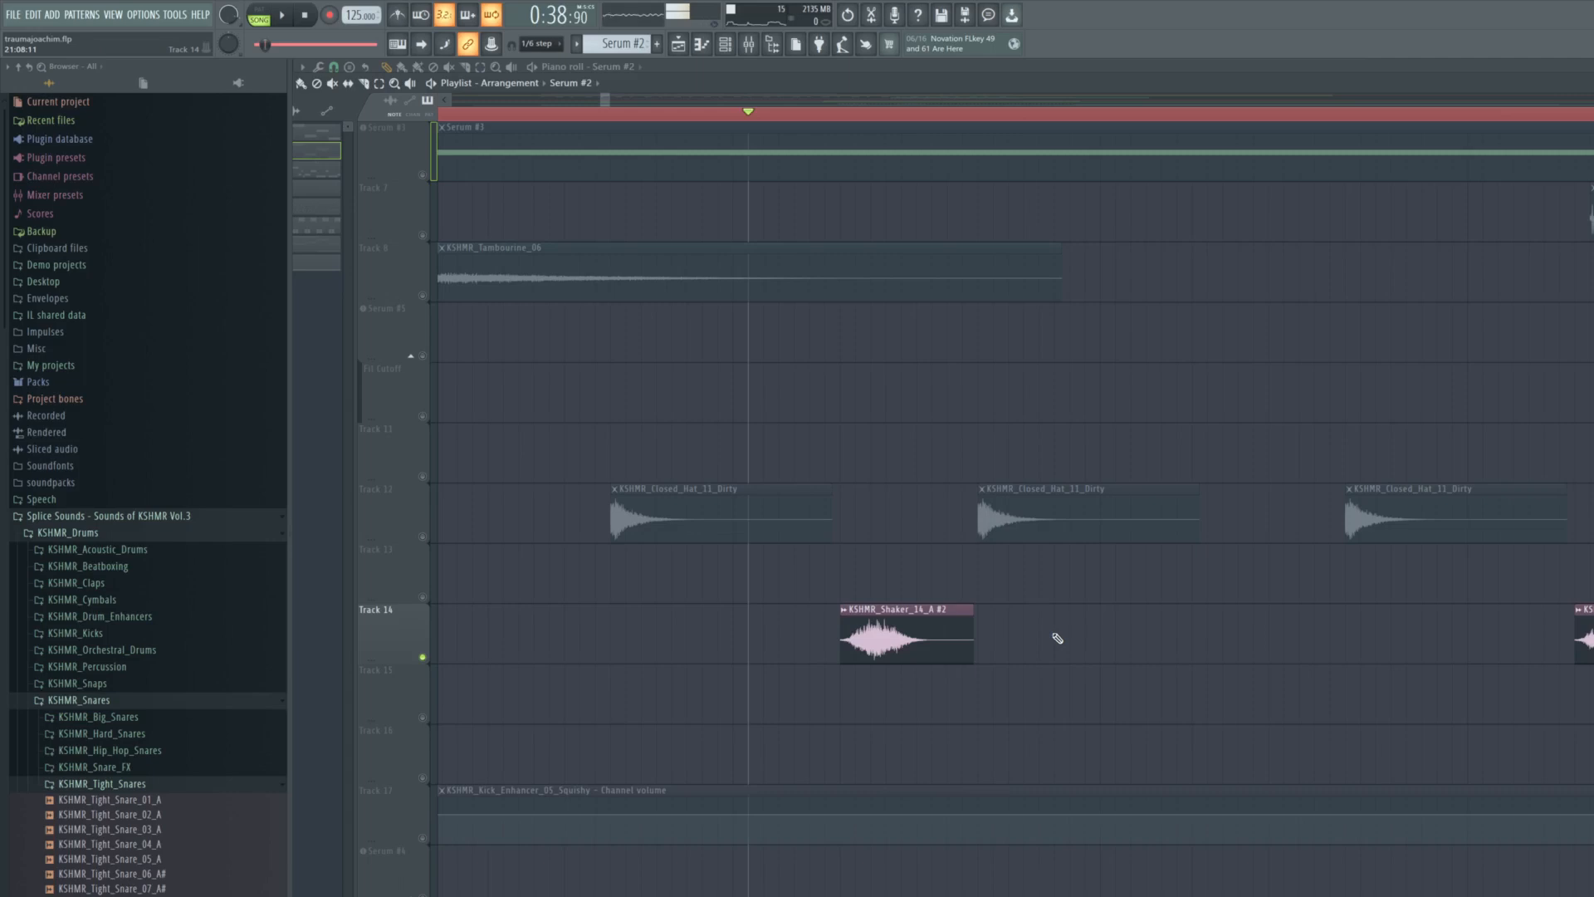
click(1058, 638)
double_click(1031, 642)
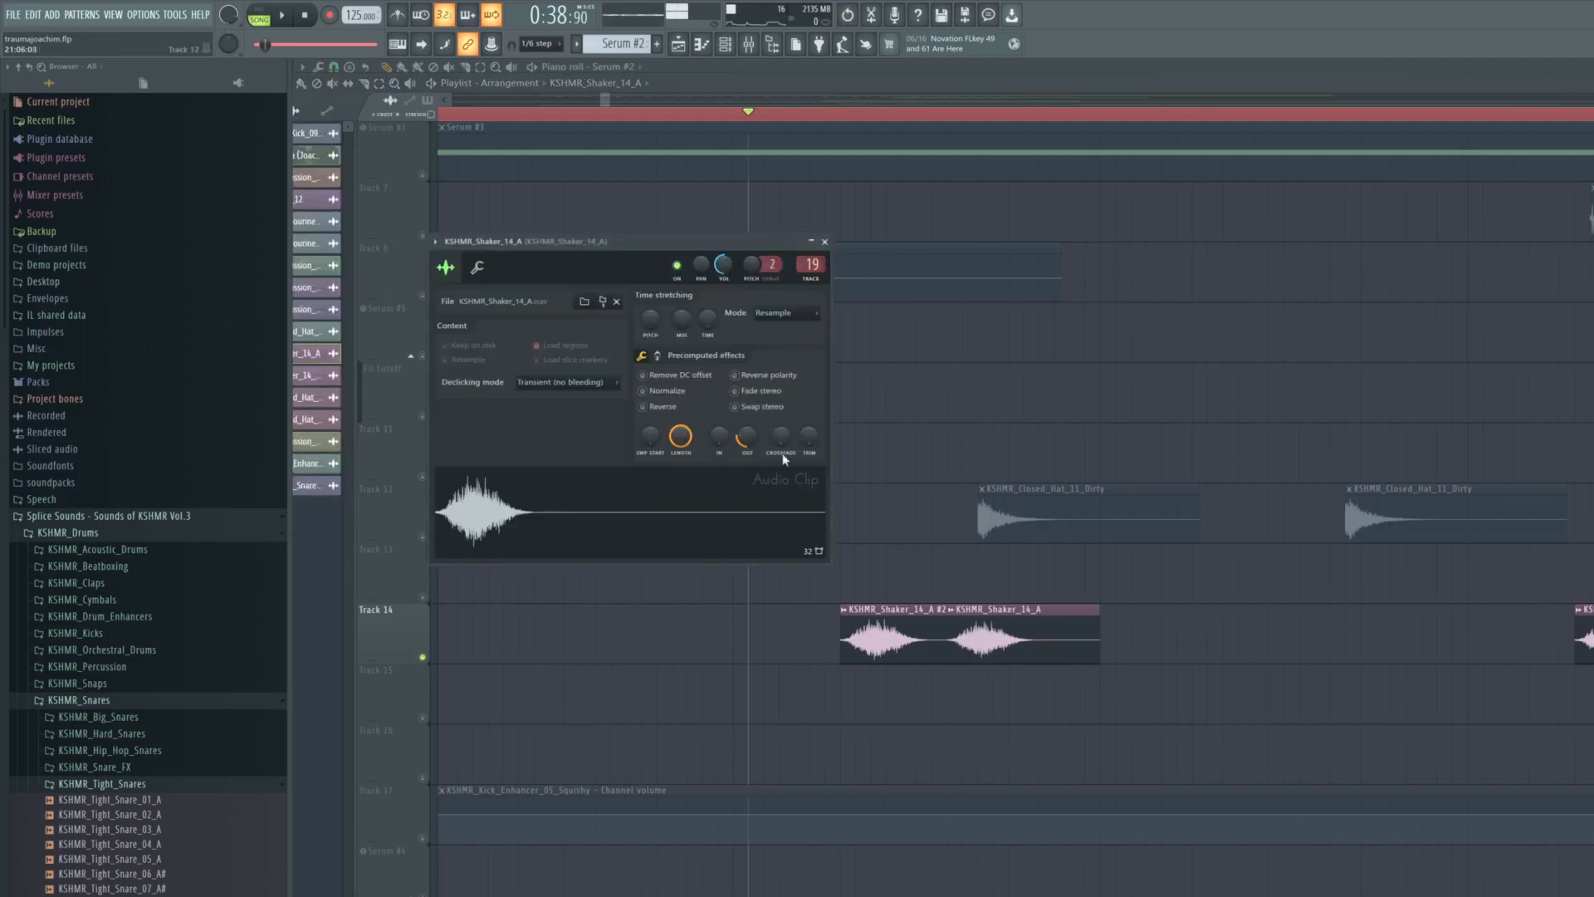
double_click(937, 663)
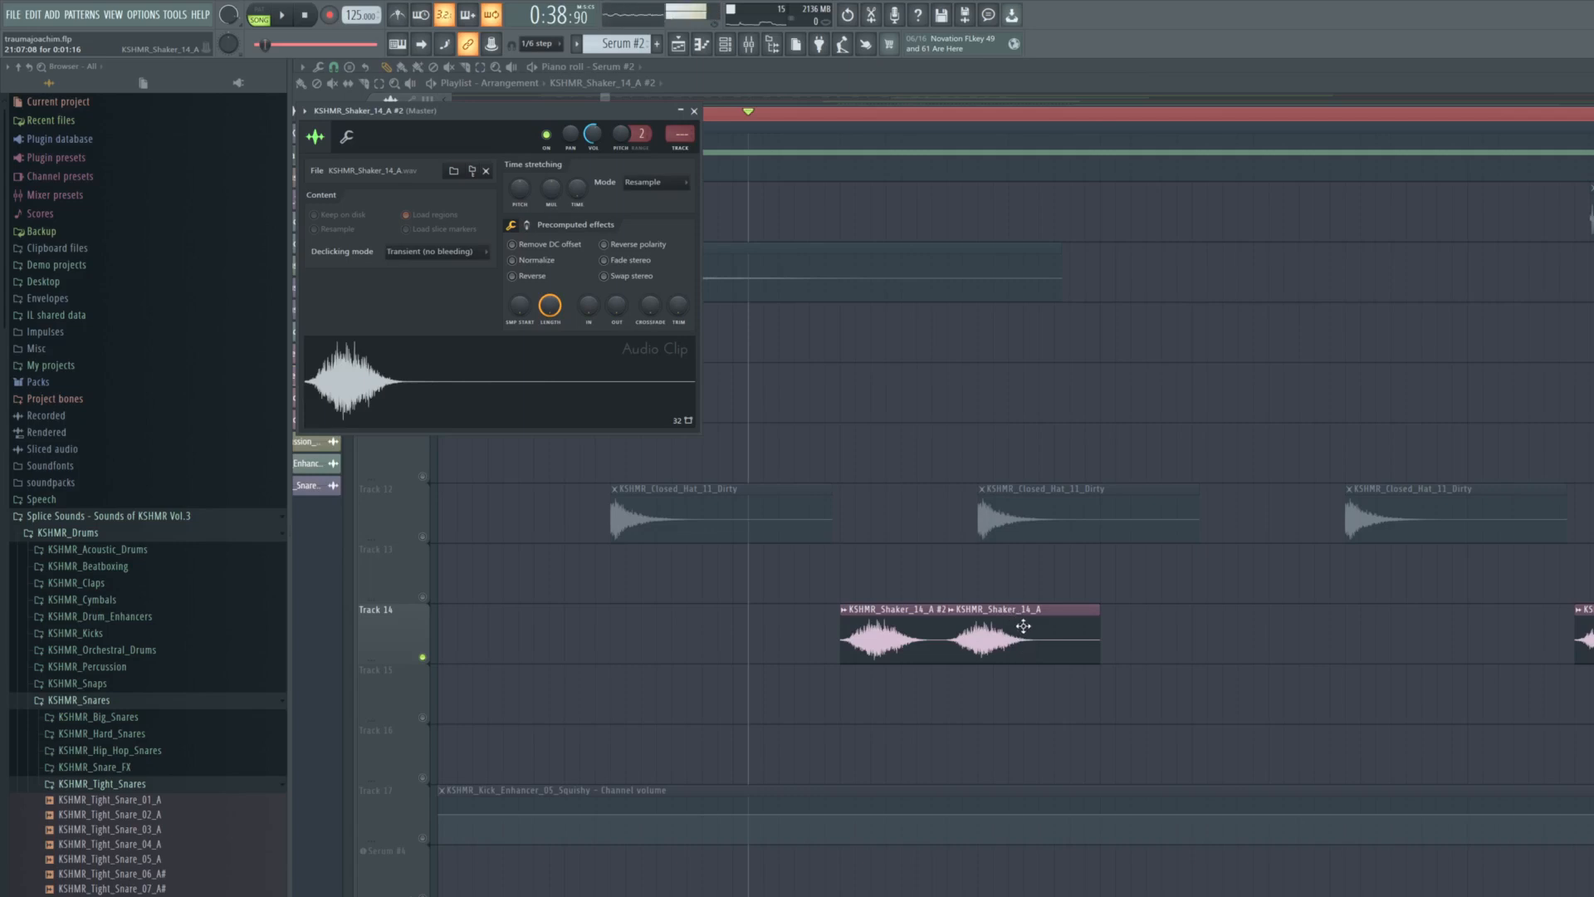
- Play the paired shaker hits repeatedly from just before the first pair in bar 21, reviewing their repetition along Track 14
click(813, 116)
key(space)
key(space)
key(space)
key(space)
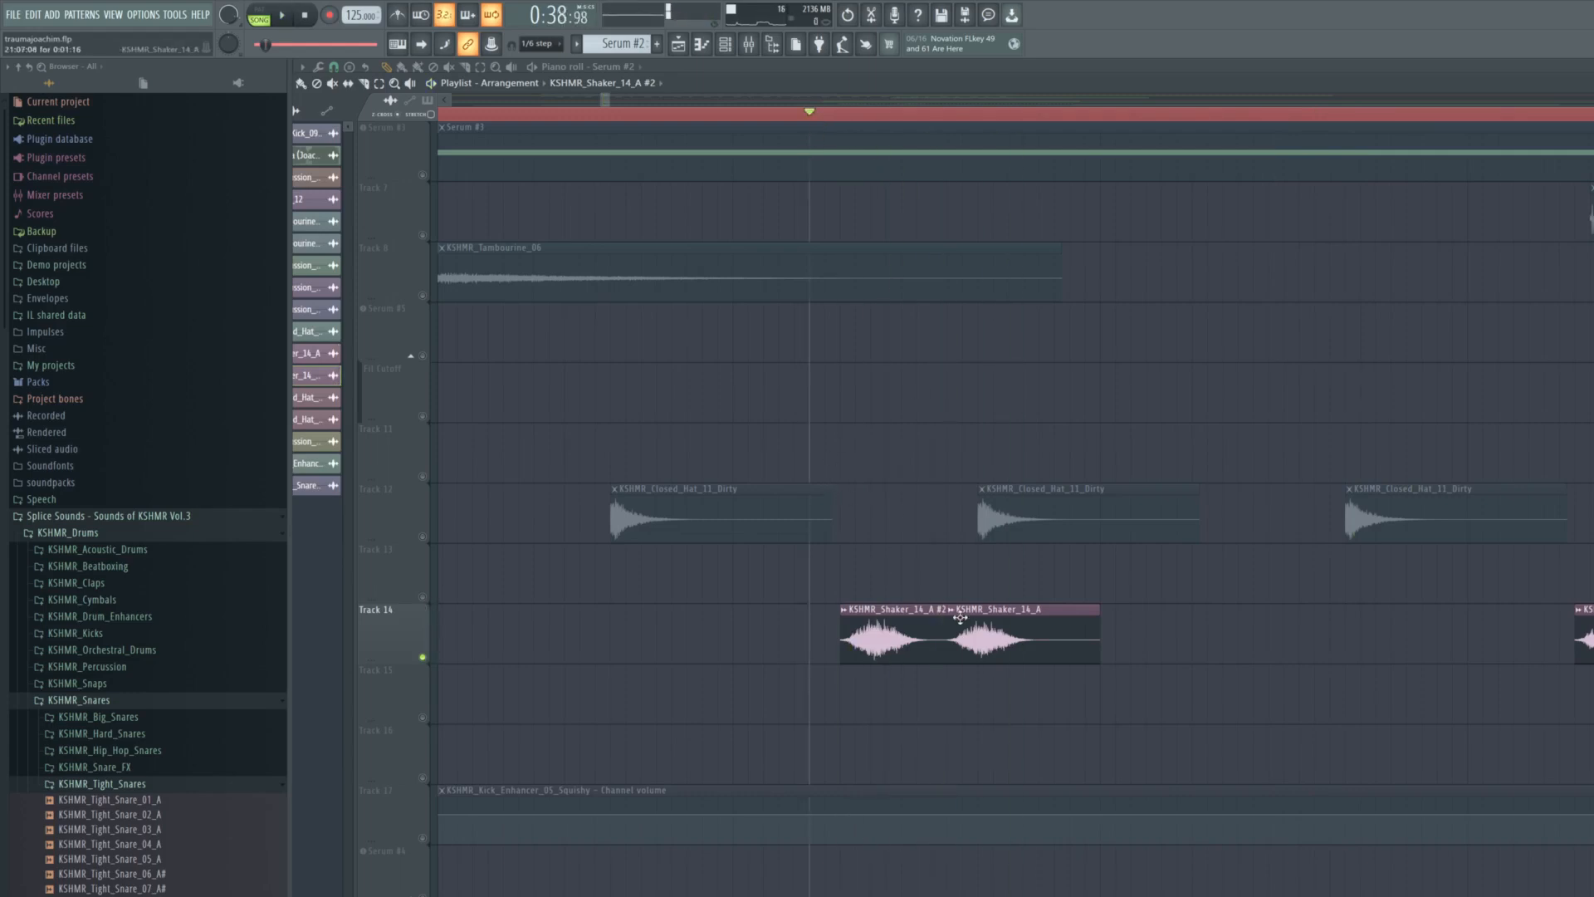
key(space)
scroll(985, 622, down, 5)
key(space)
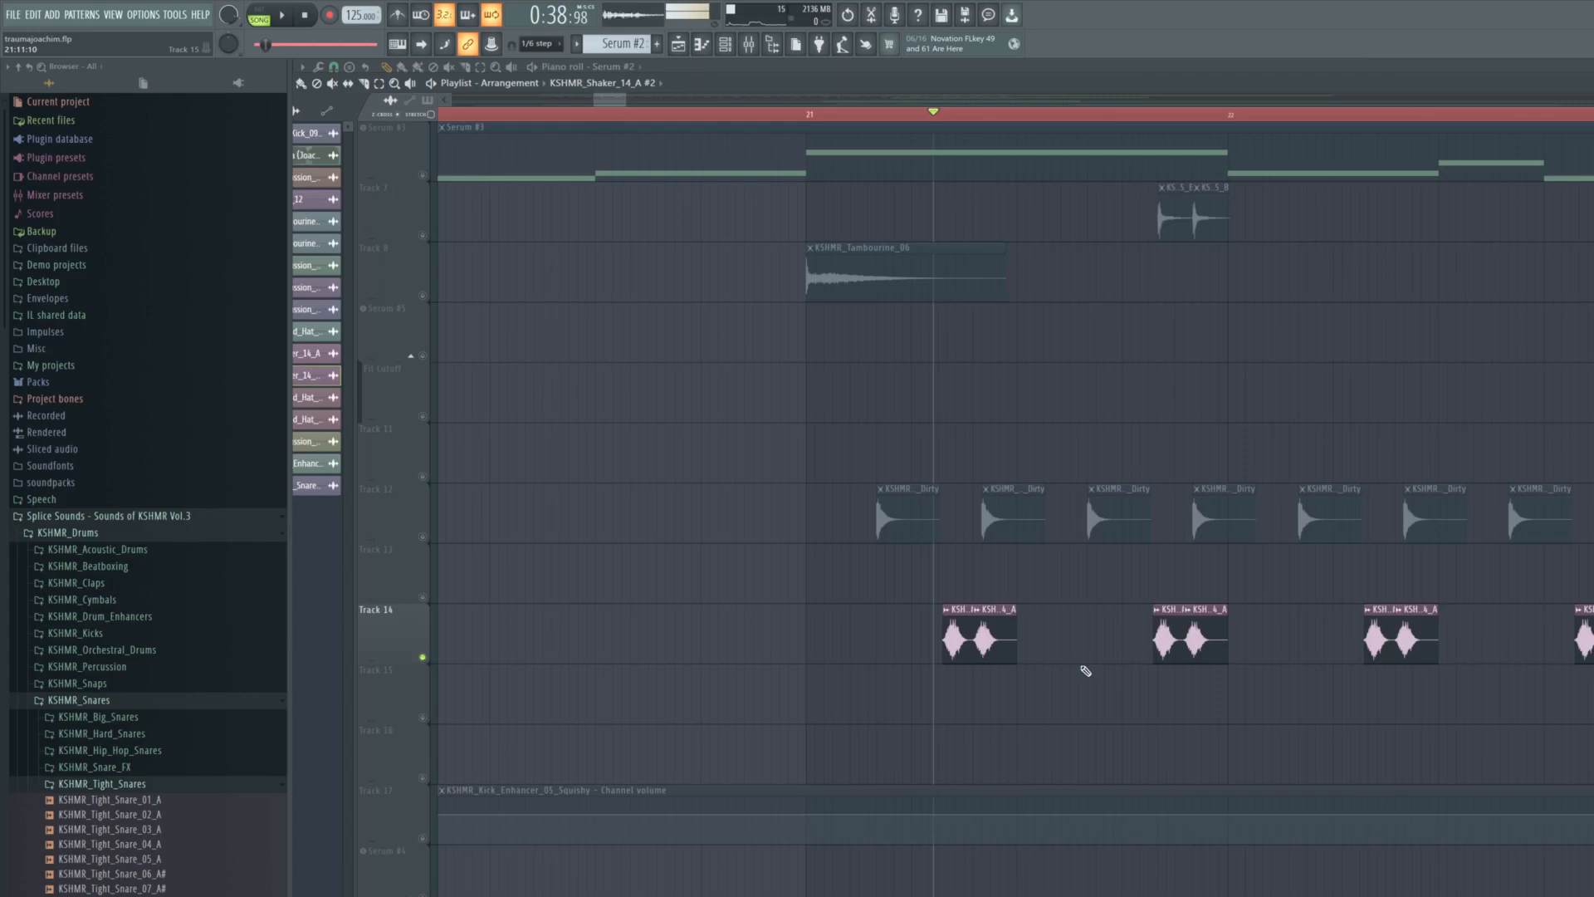
key(space)
- Solo Serum #6 together with its Fil Cutoff #3 automation and play it from bar 57
key(space)
click(423, 537)
key(space)
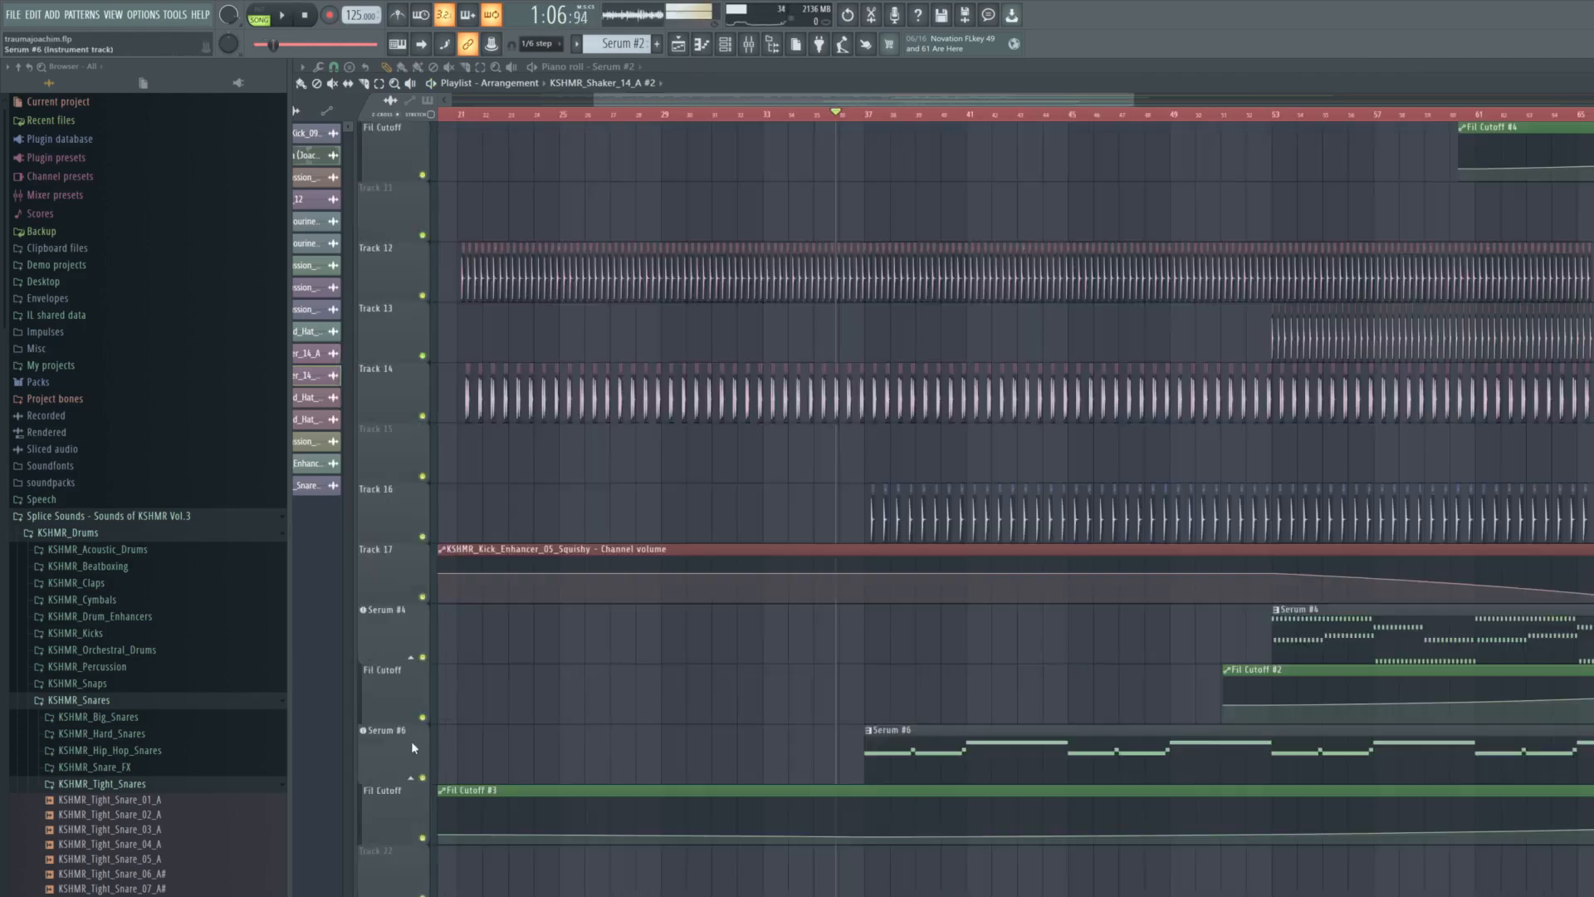
right_click(422, 778)
click(423, 838)
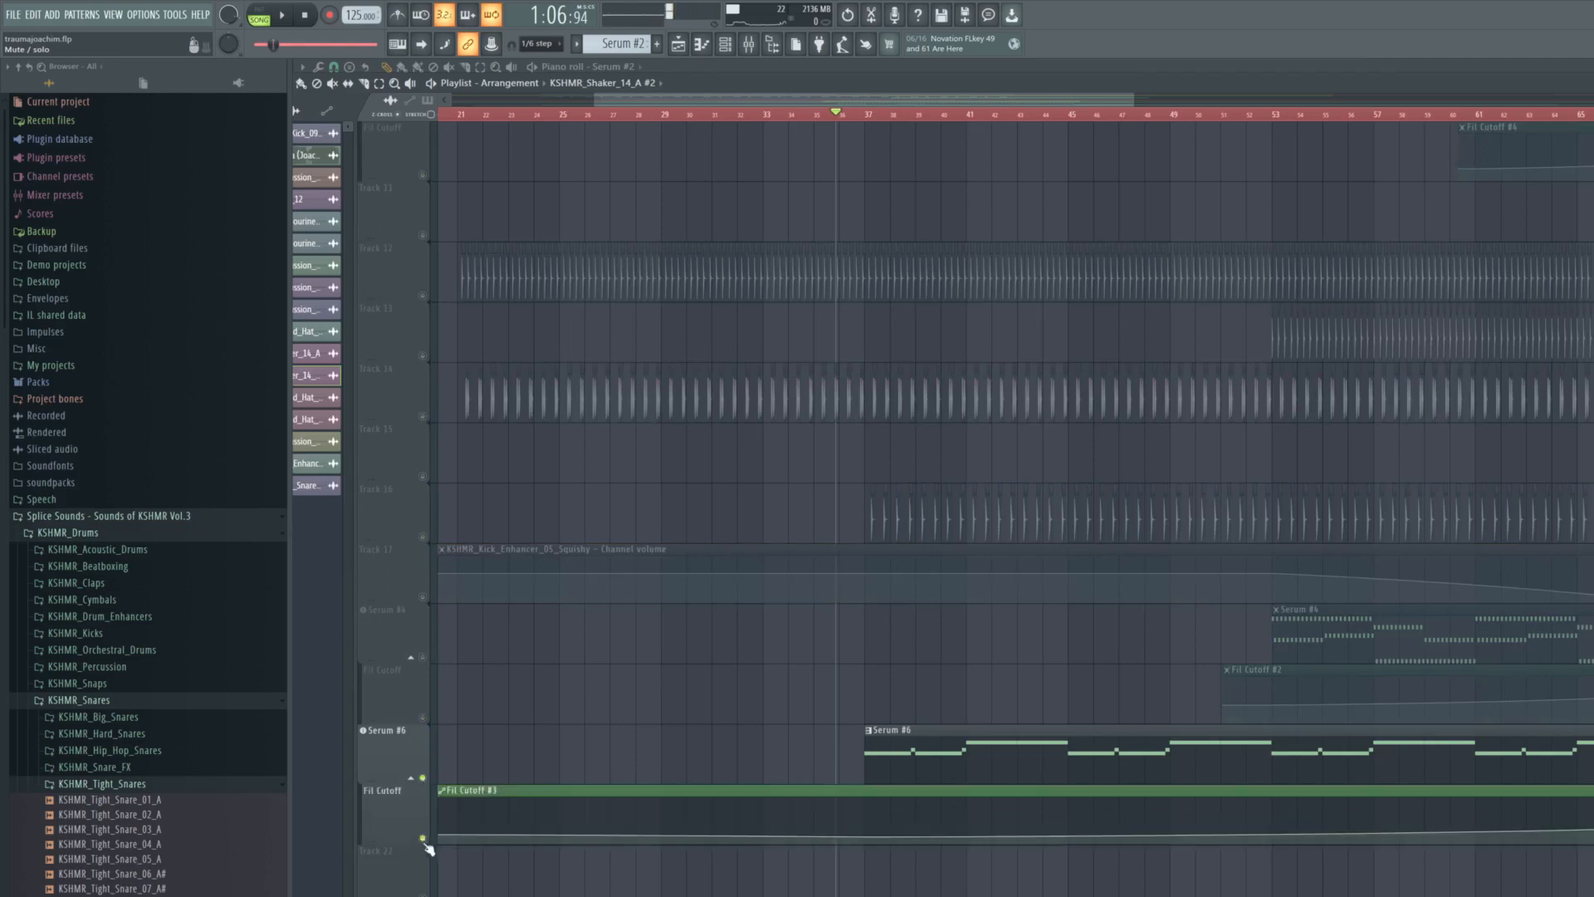
scroll(986, 642, down, 4)
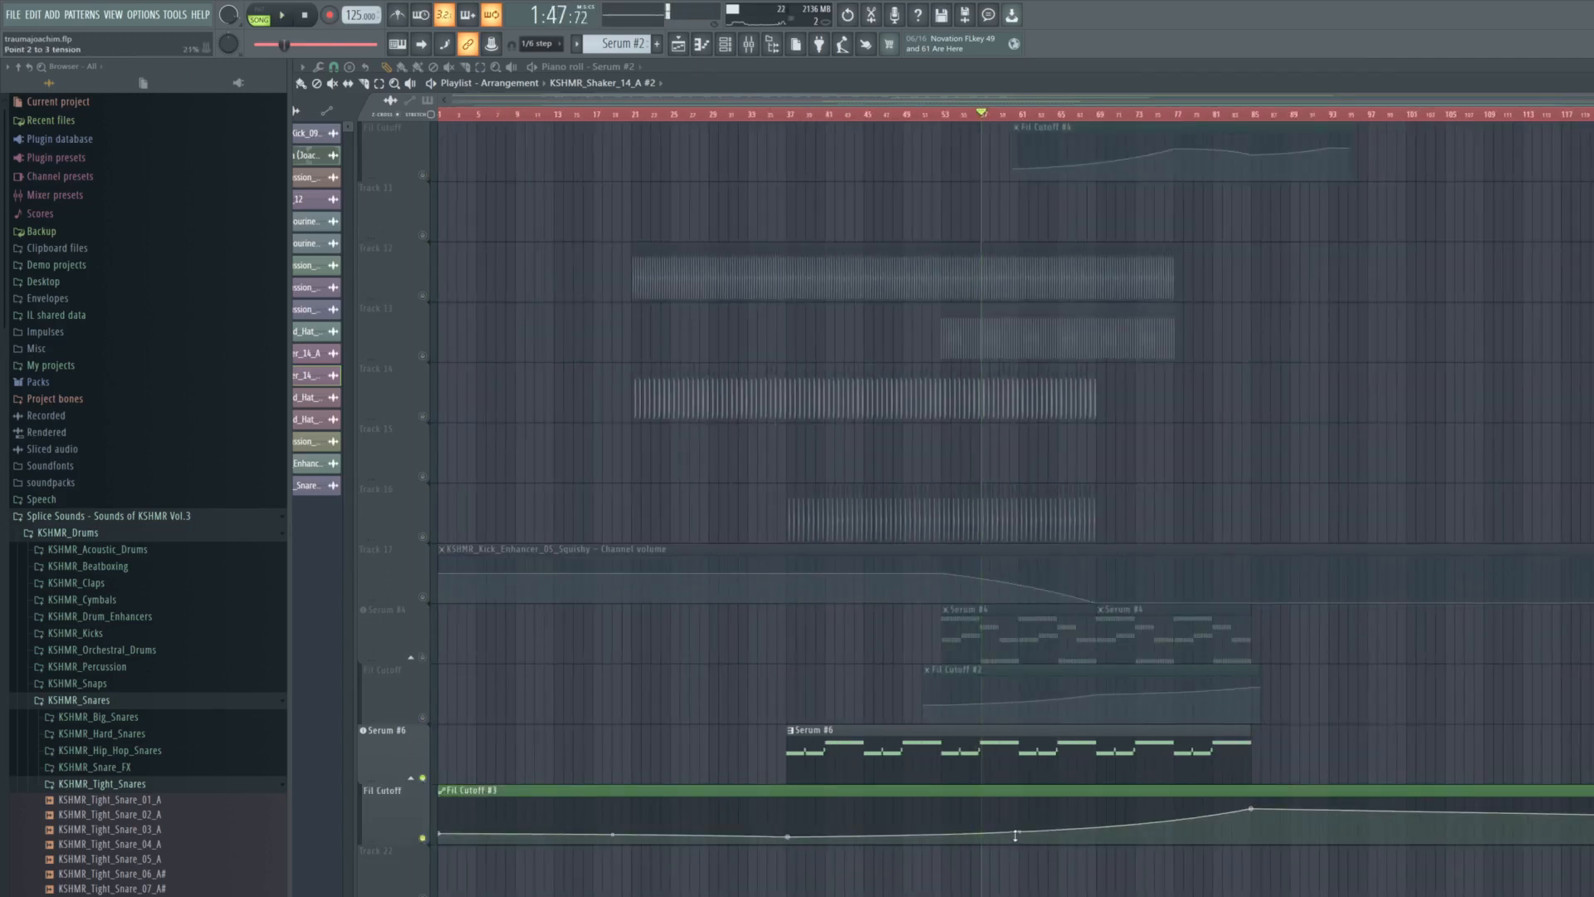
key(space)
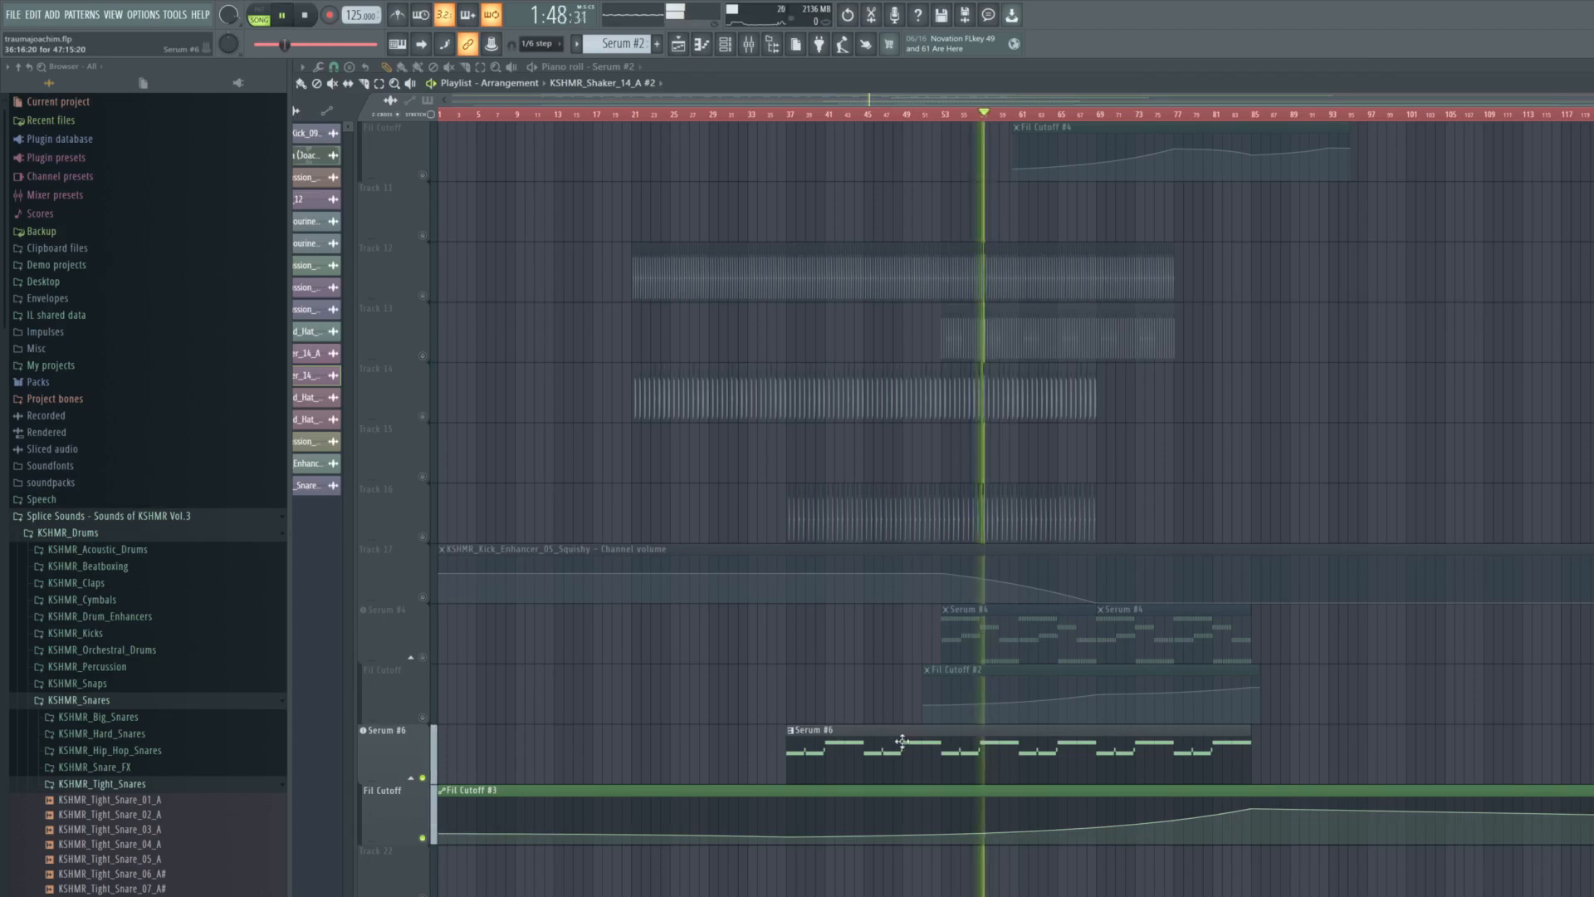
- Examine the Serum #6 patch's oscillators, its distortion, reverb and delay effects, and the LFO 3 shape
click(382, 741)
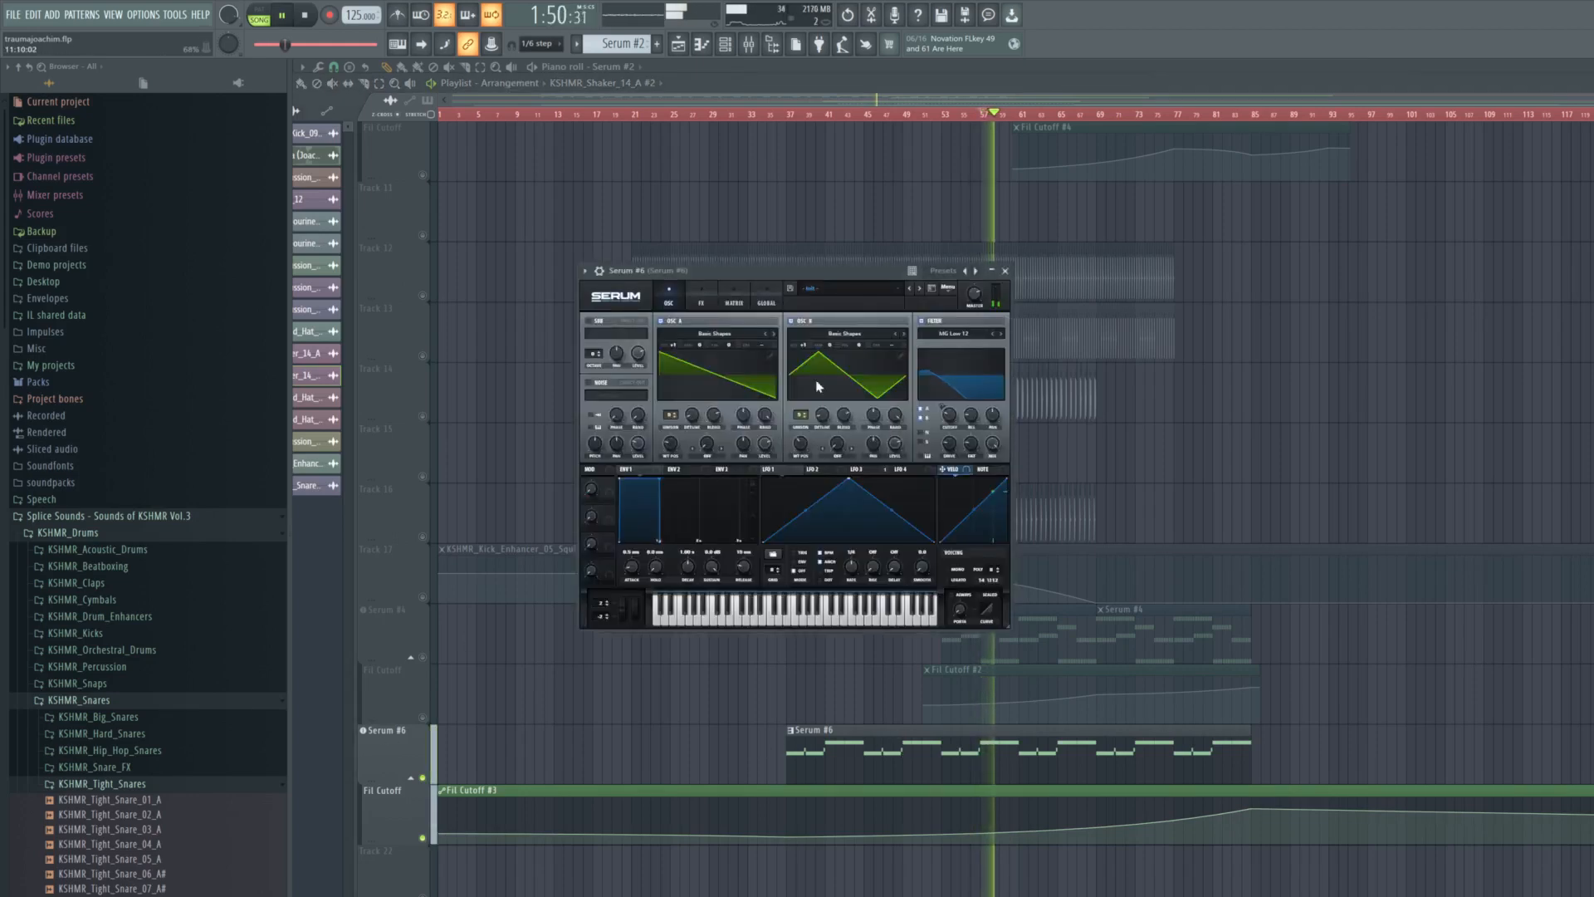
click(701, 301)
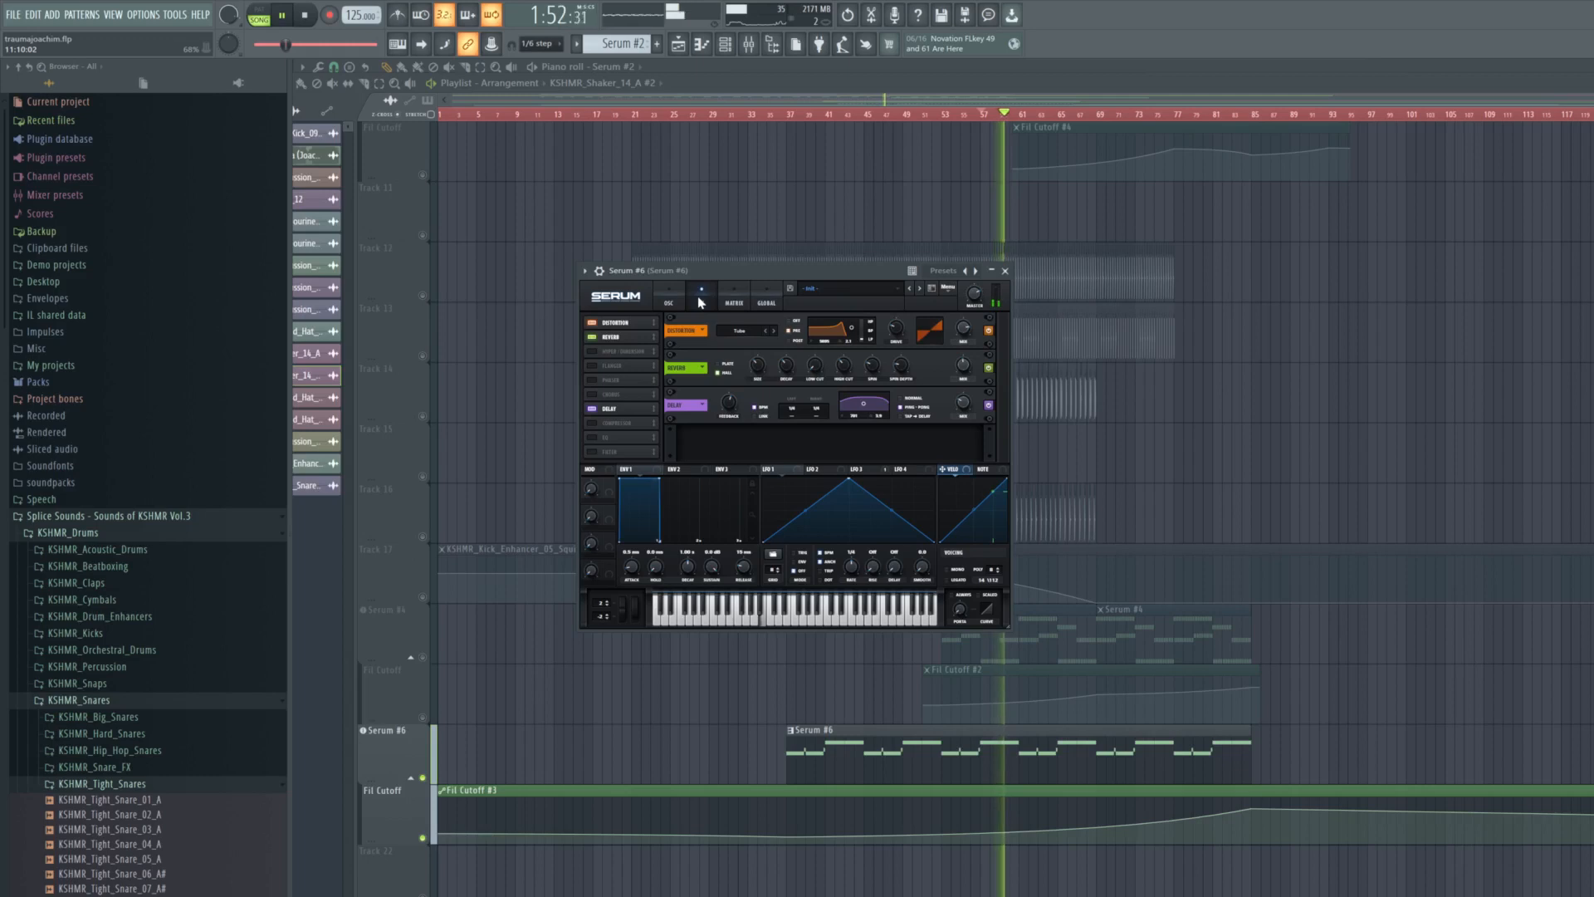
click(663, 300)
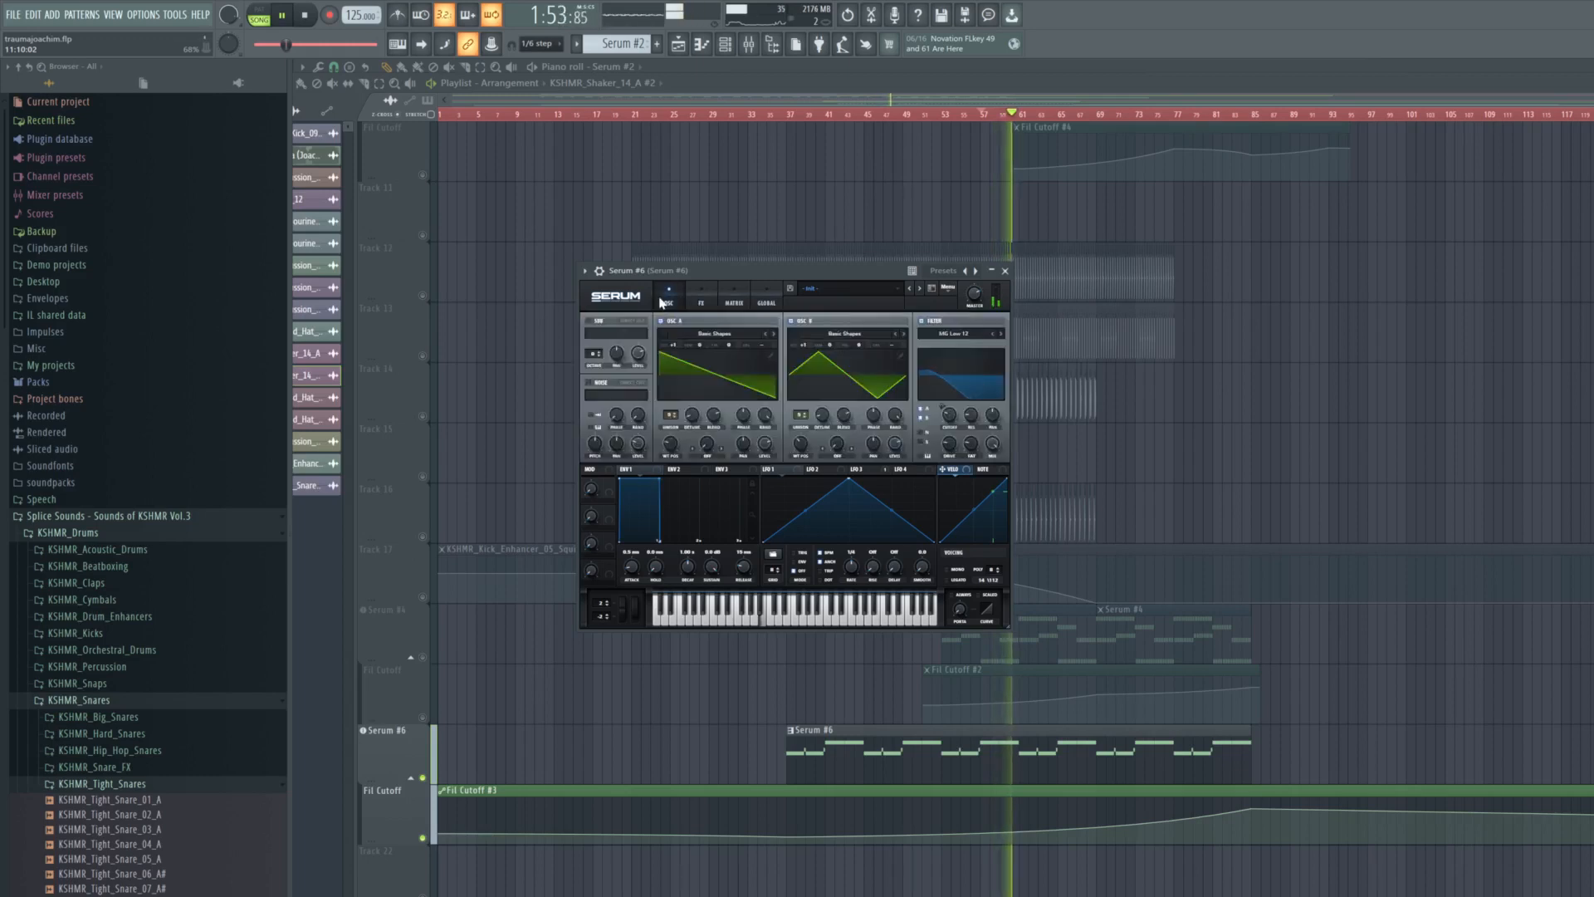
key(space)
click(872, 476)
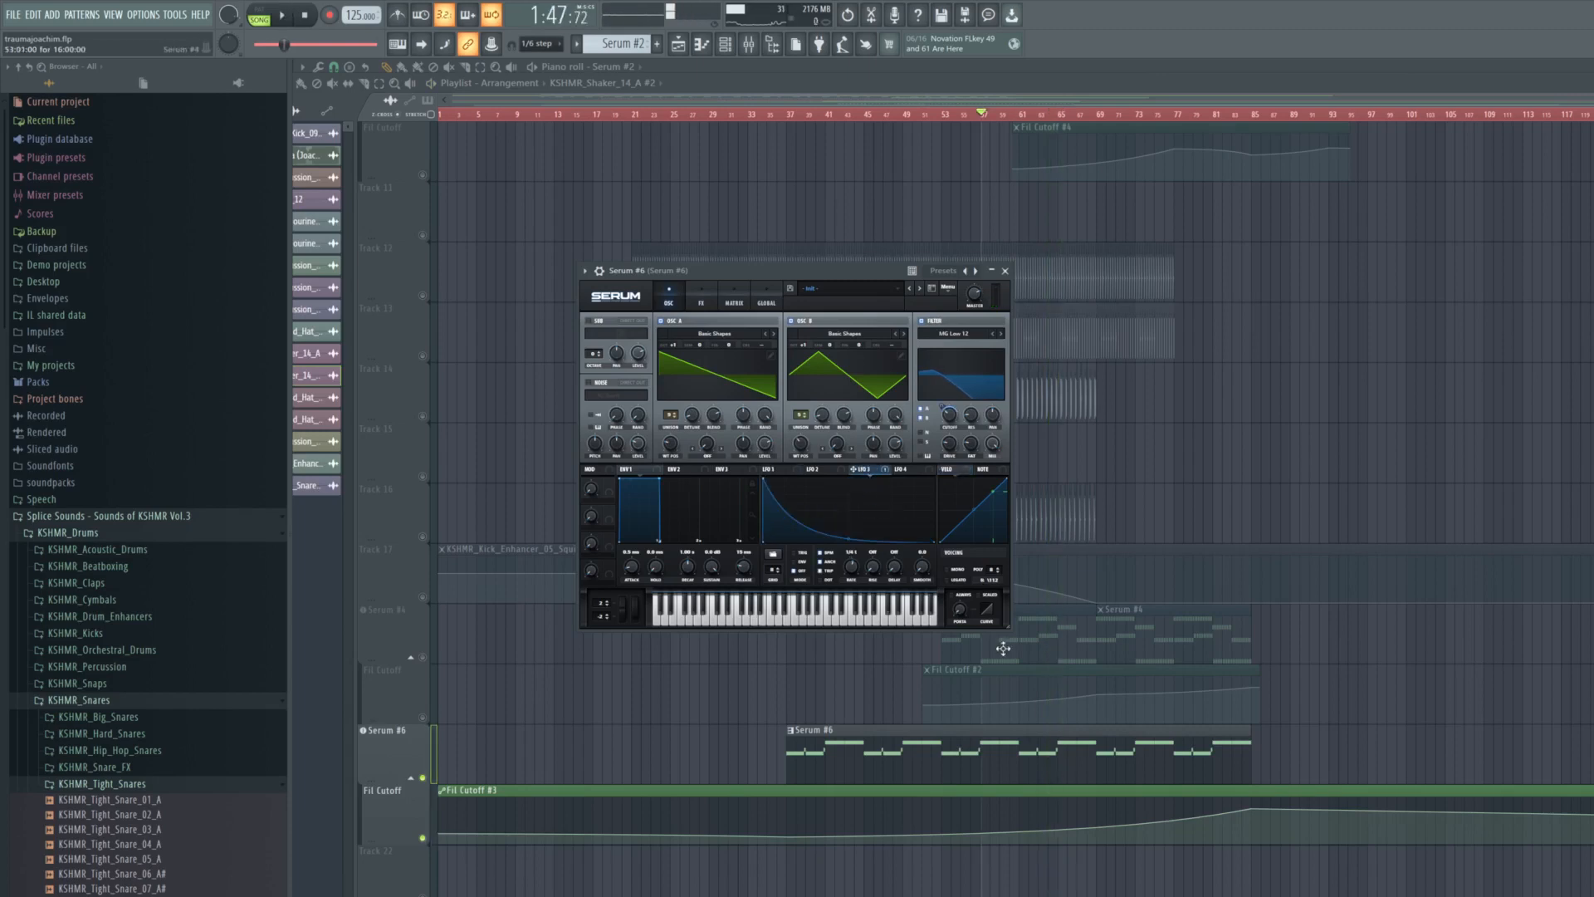
- Enlarge the Serum #6 window and set LFO 3's rate to 1/4 t during playback
drag(1006, 629, 1280, 779)
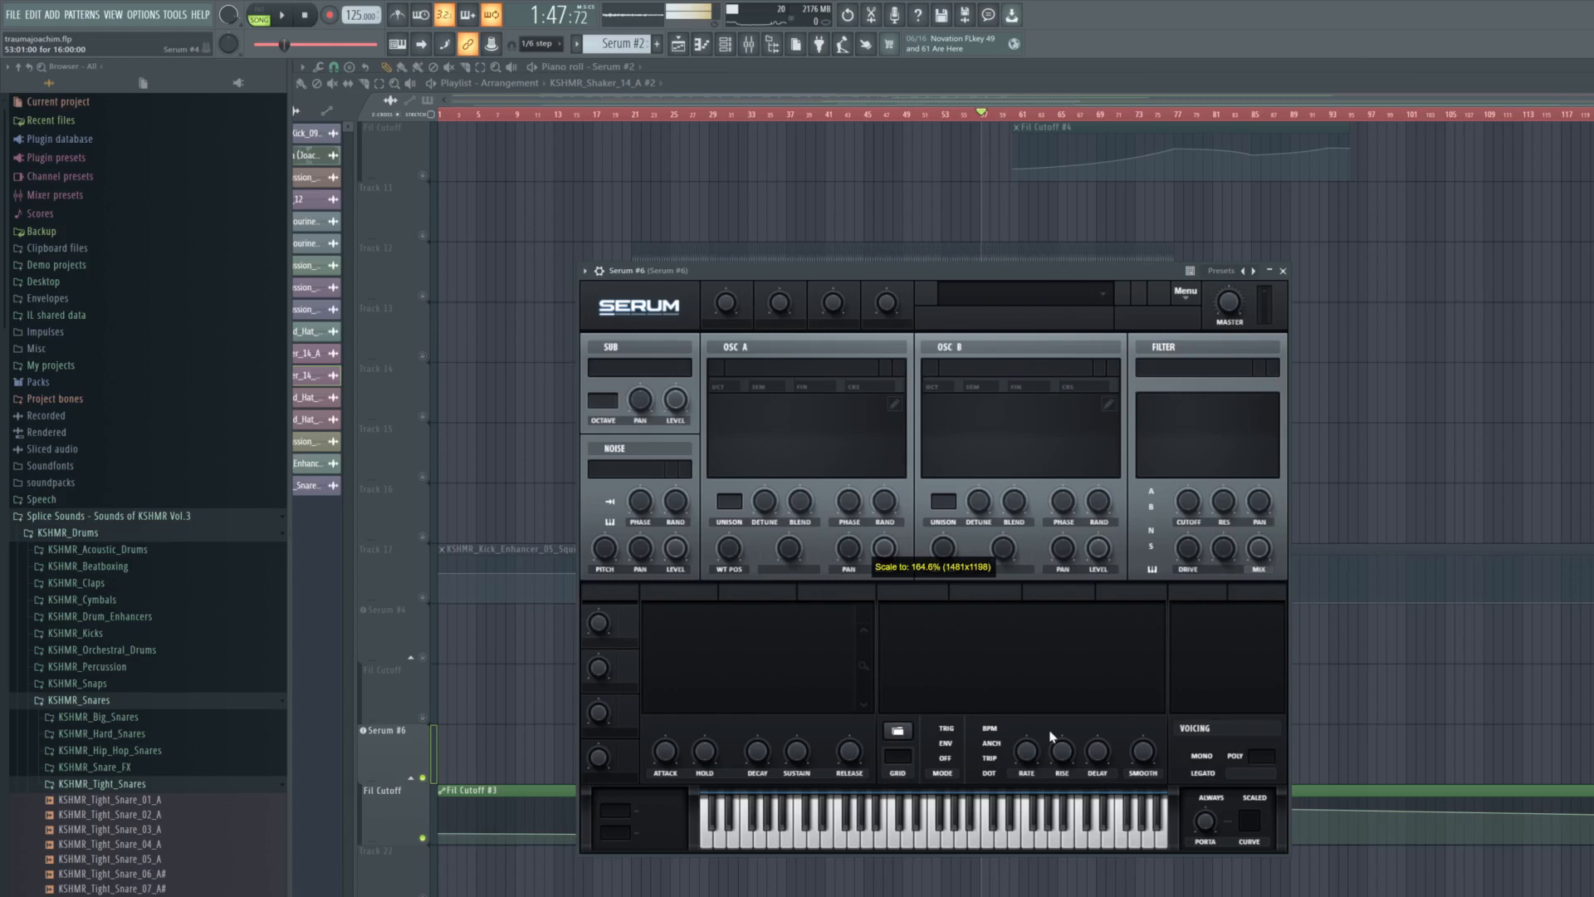
key(space)
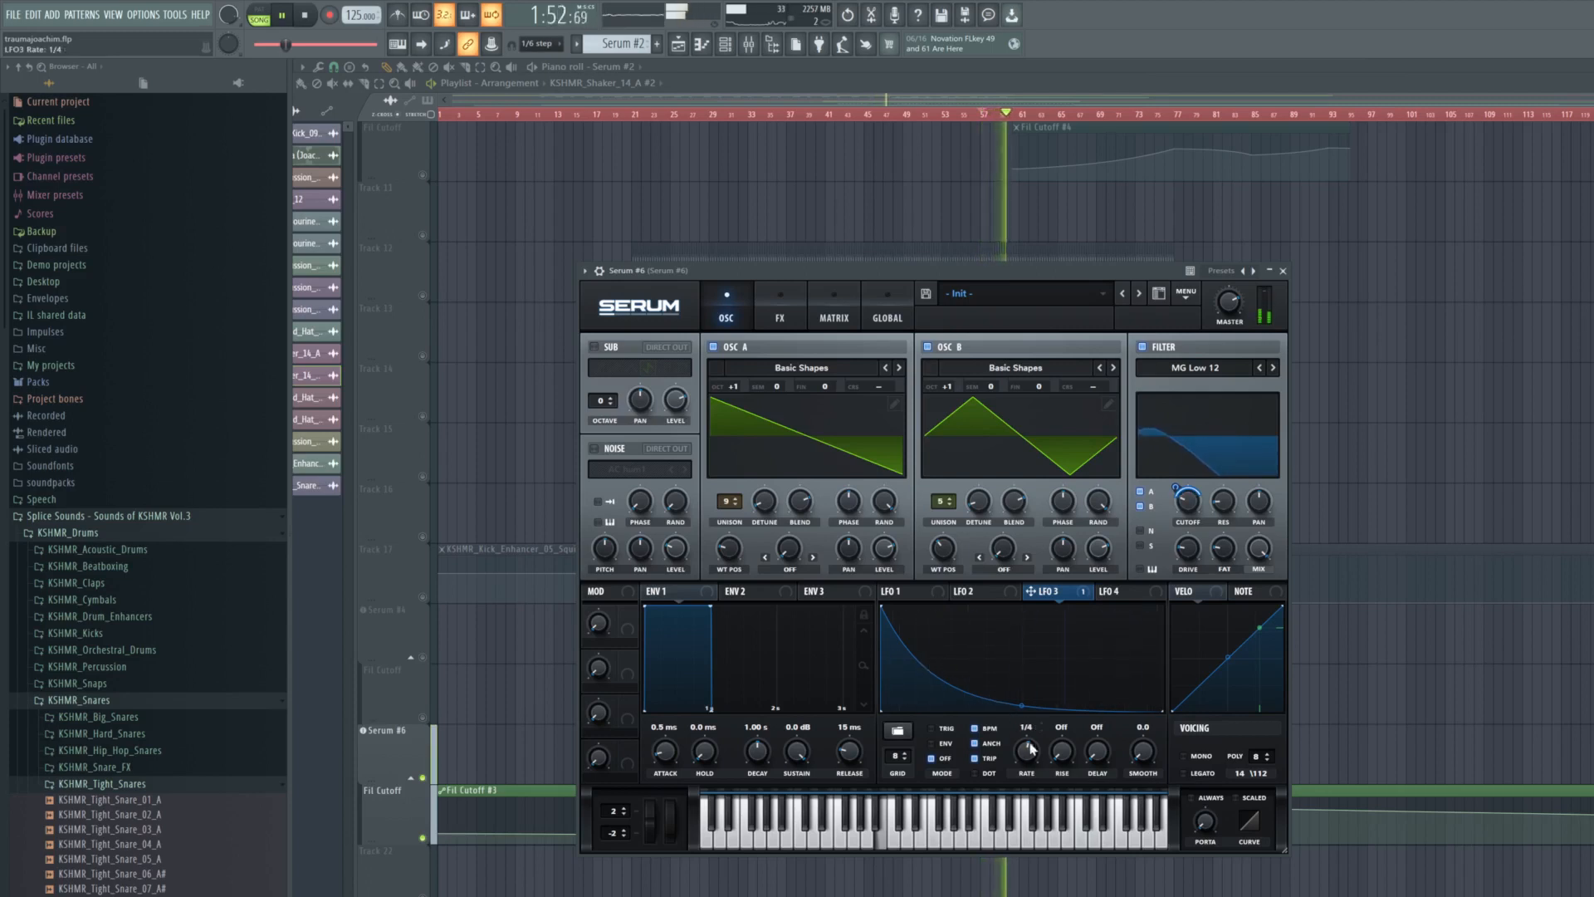
scroll(1034, 757, down, 2)
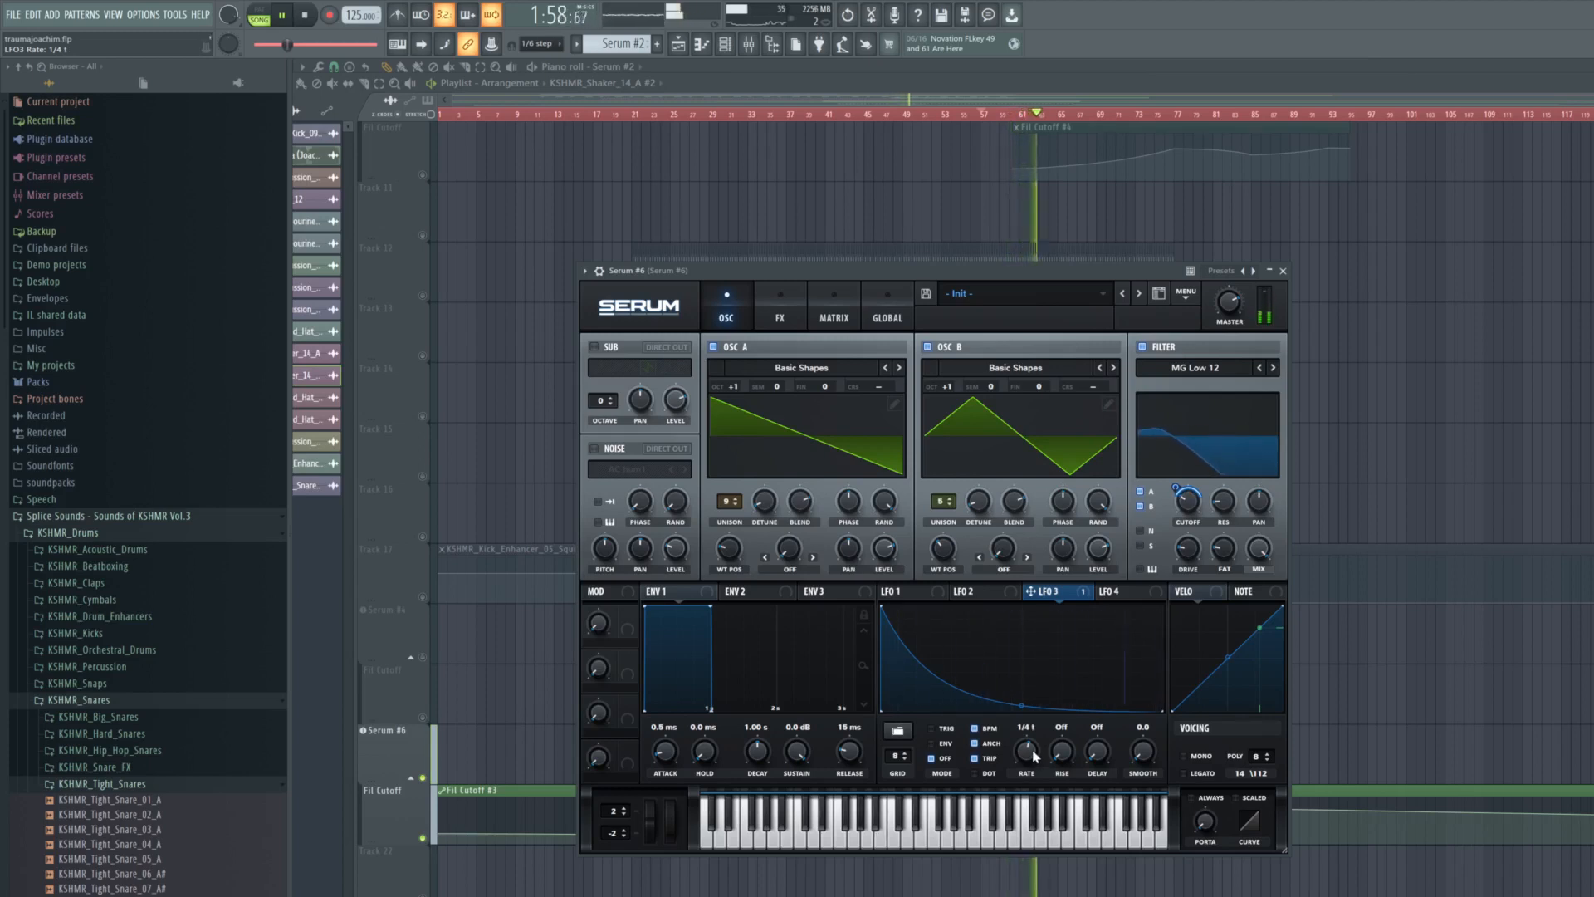
key(space)
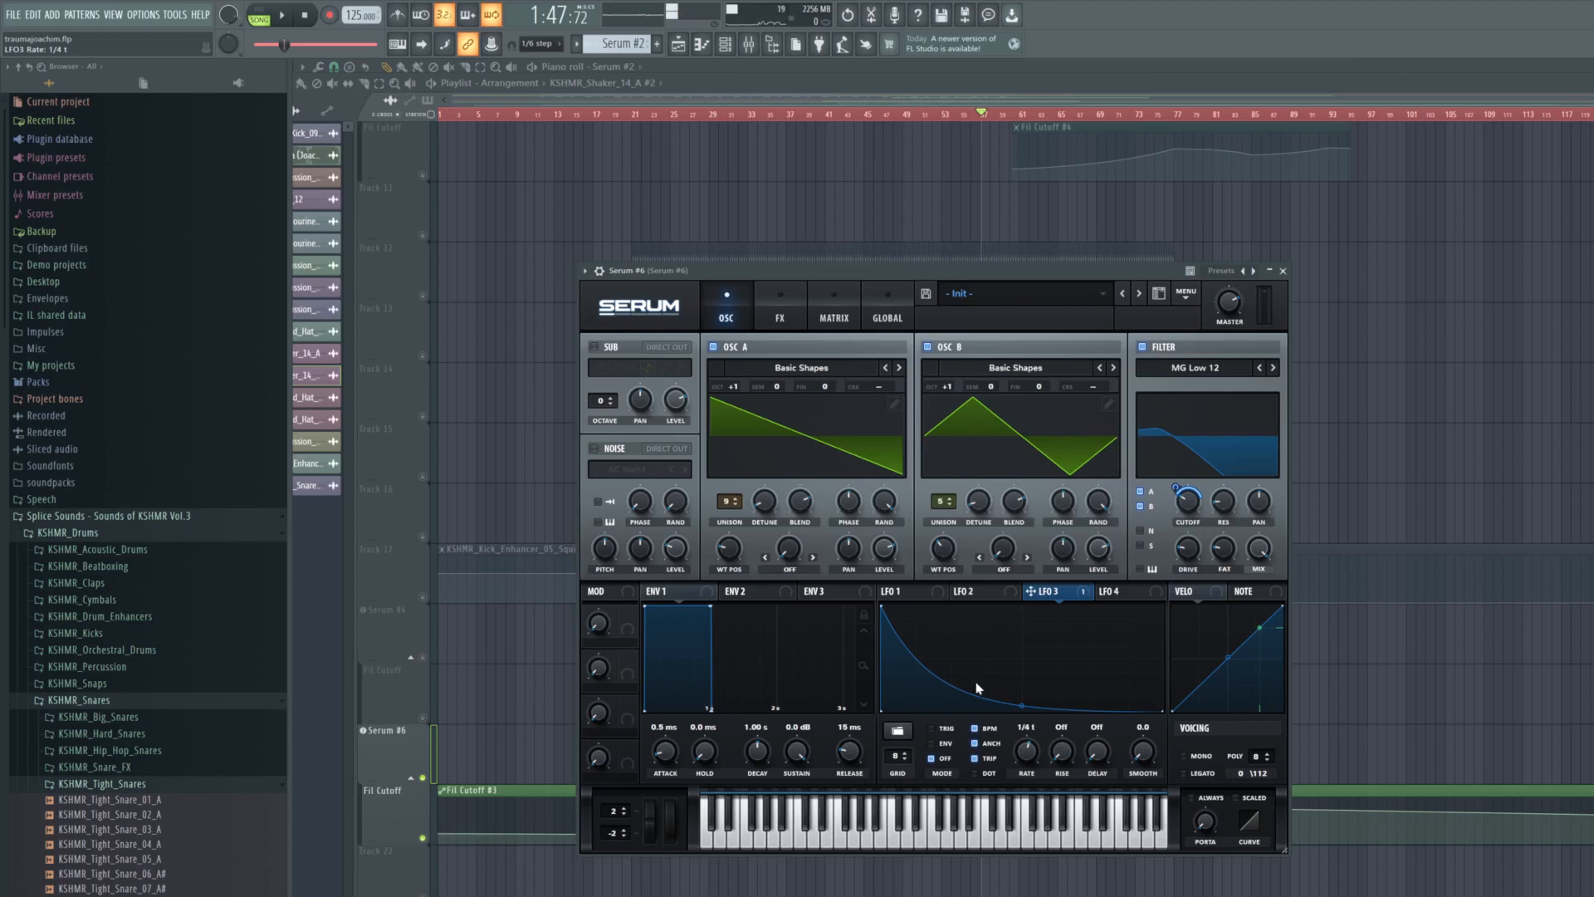
- Unmute Serum, the kick on Track 2, its volume automation, Serum #2 and its Fil Cutoff automation, and play from just before bar 45
key(Escape)
scroll(1007, 587, up, 9)
right_click(426, 174)
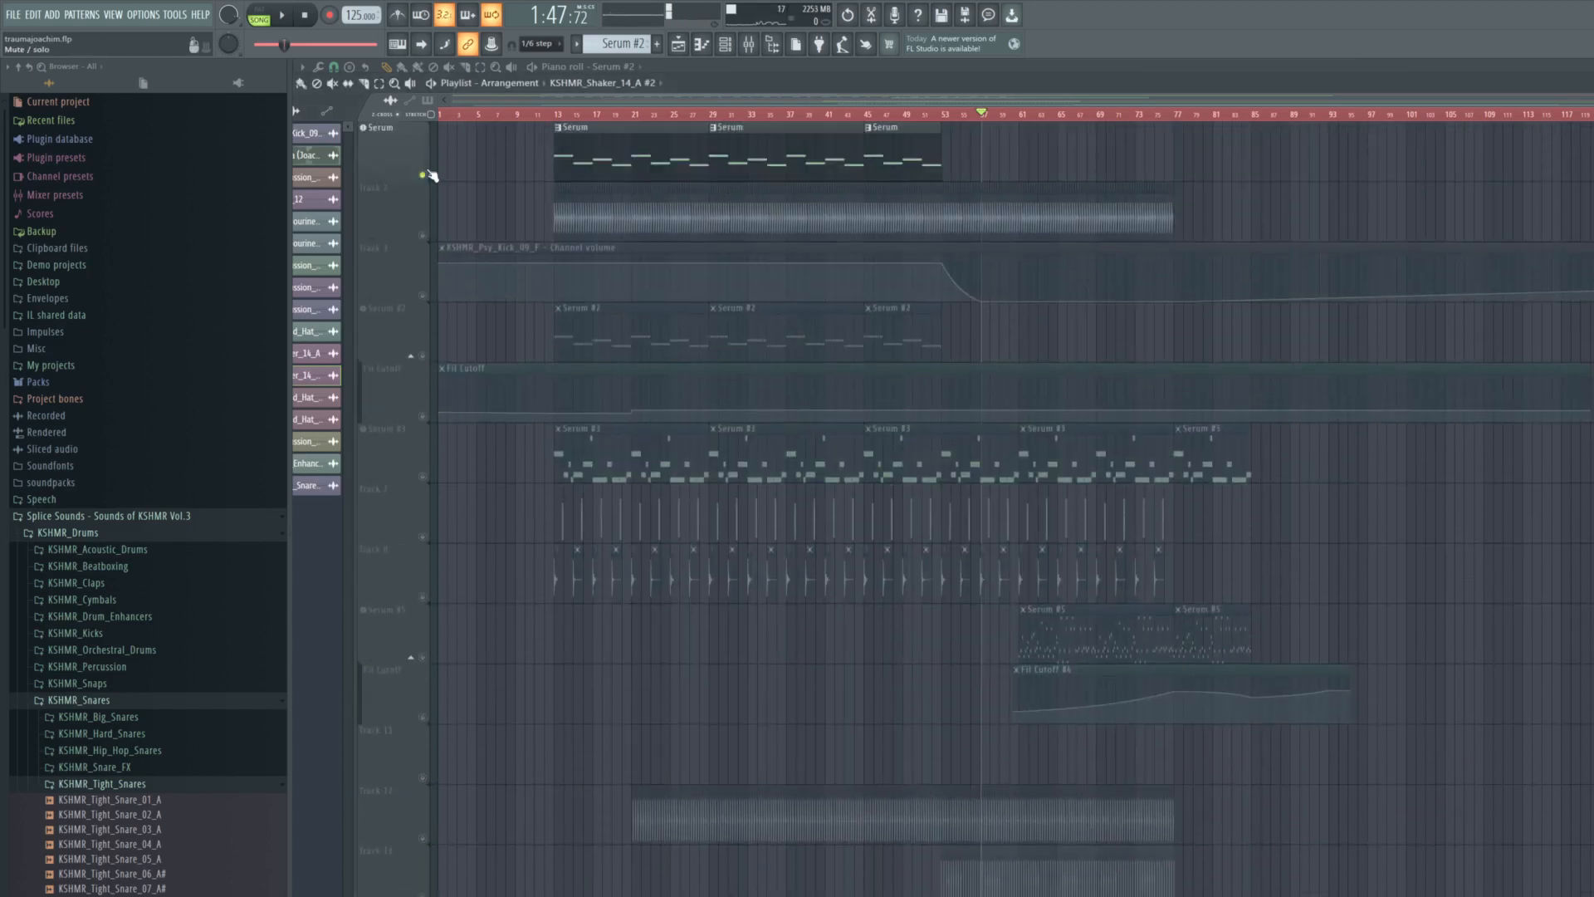
click(423, 235)
click(423, 295)
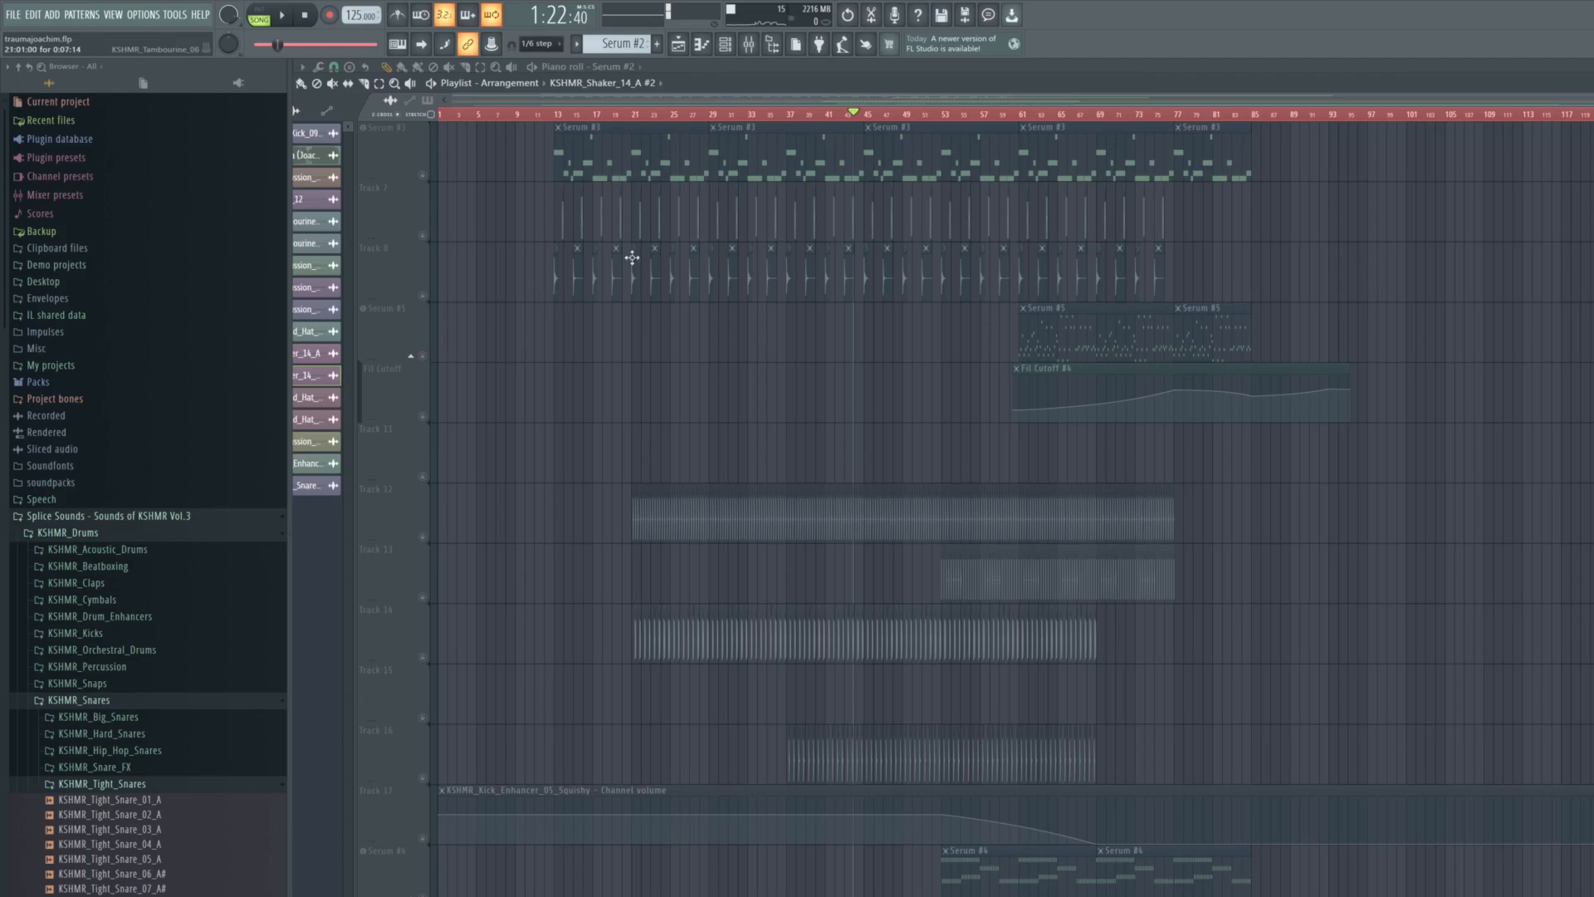
scroll(431, 280, up, 5)
click(423, 356)
click(423, 416)
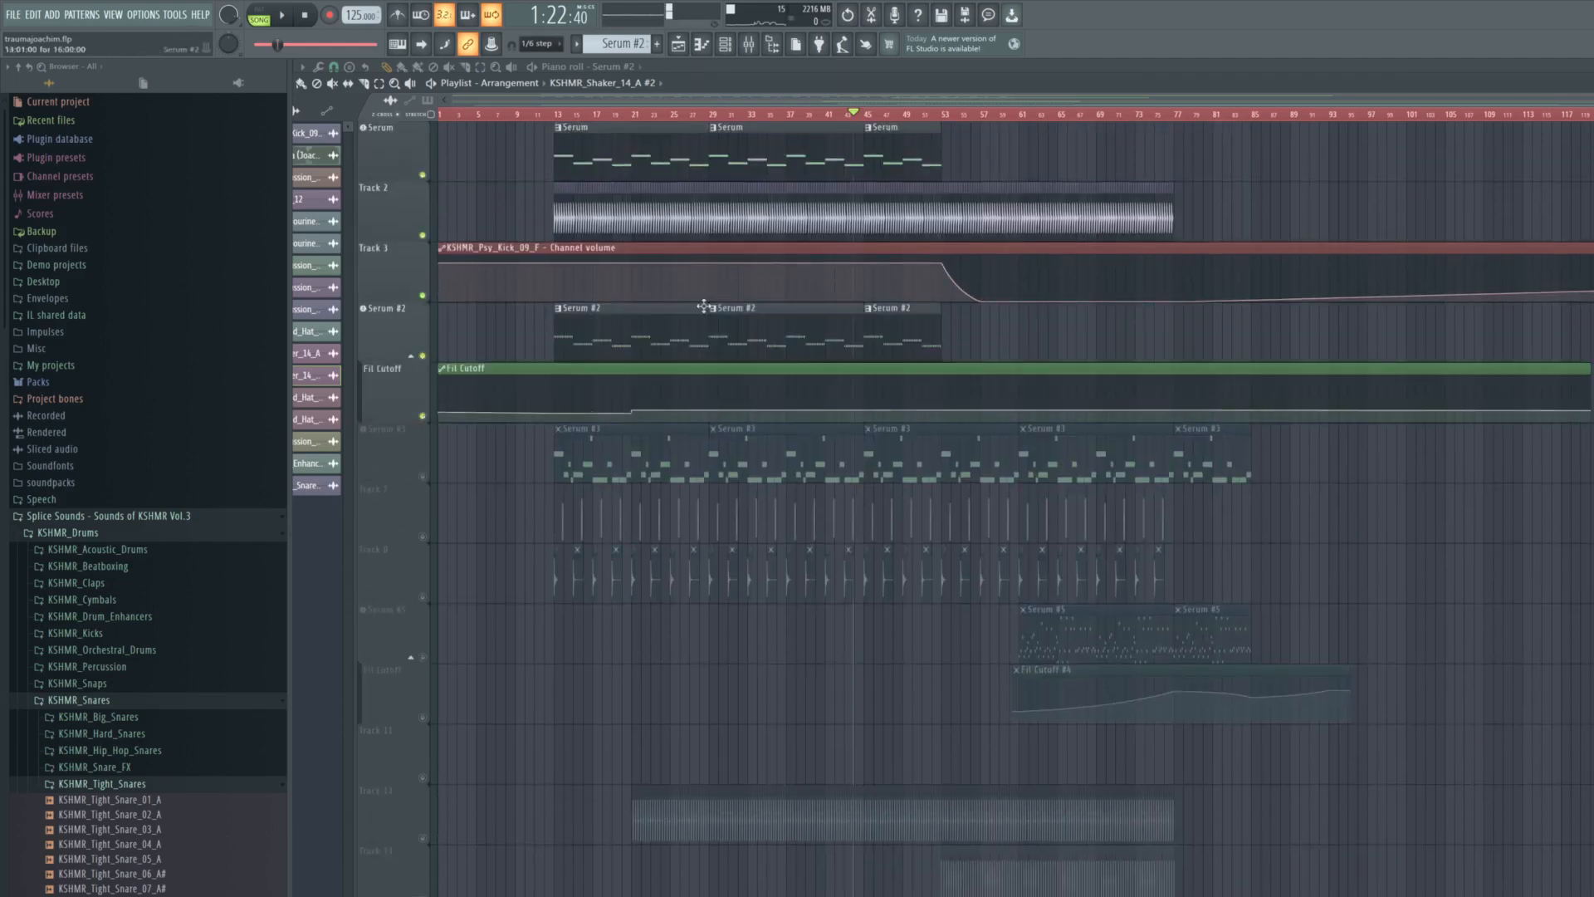
key(space)
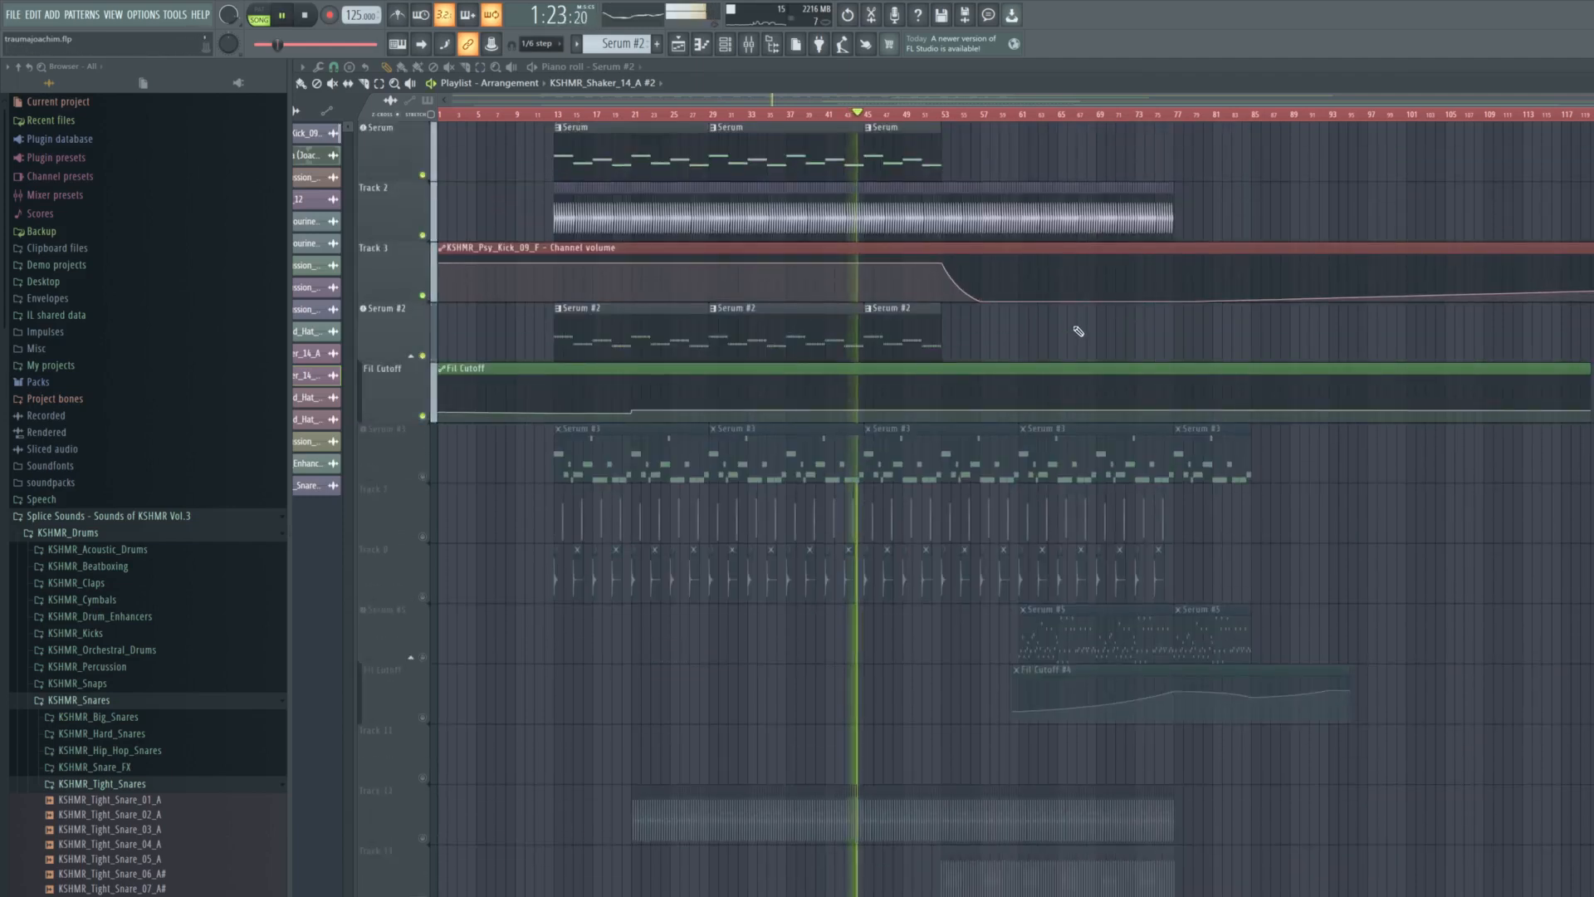
- Review the layers' transition around bar 53, playing Serum, Serum #2 and the kick from bar 52
scroll(1078, 331, down, 3)
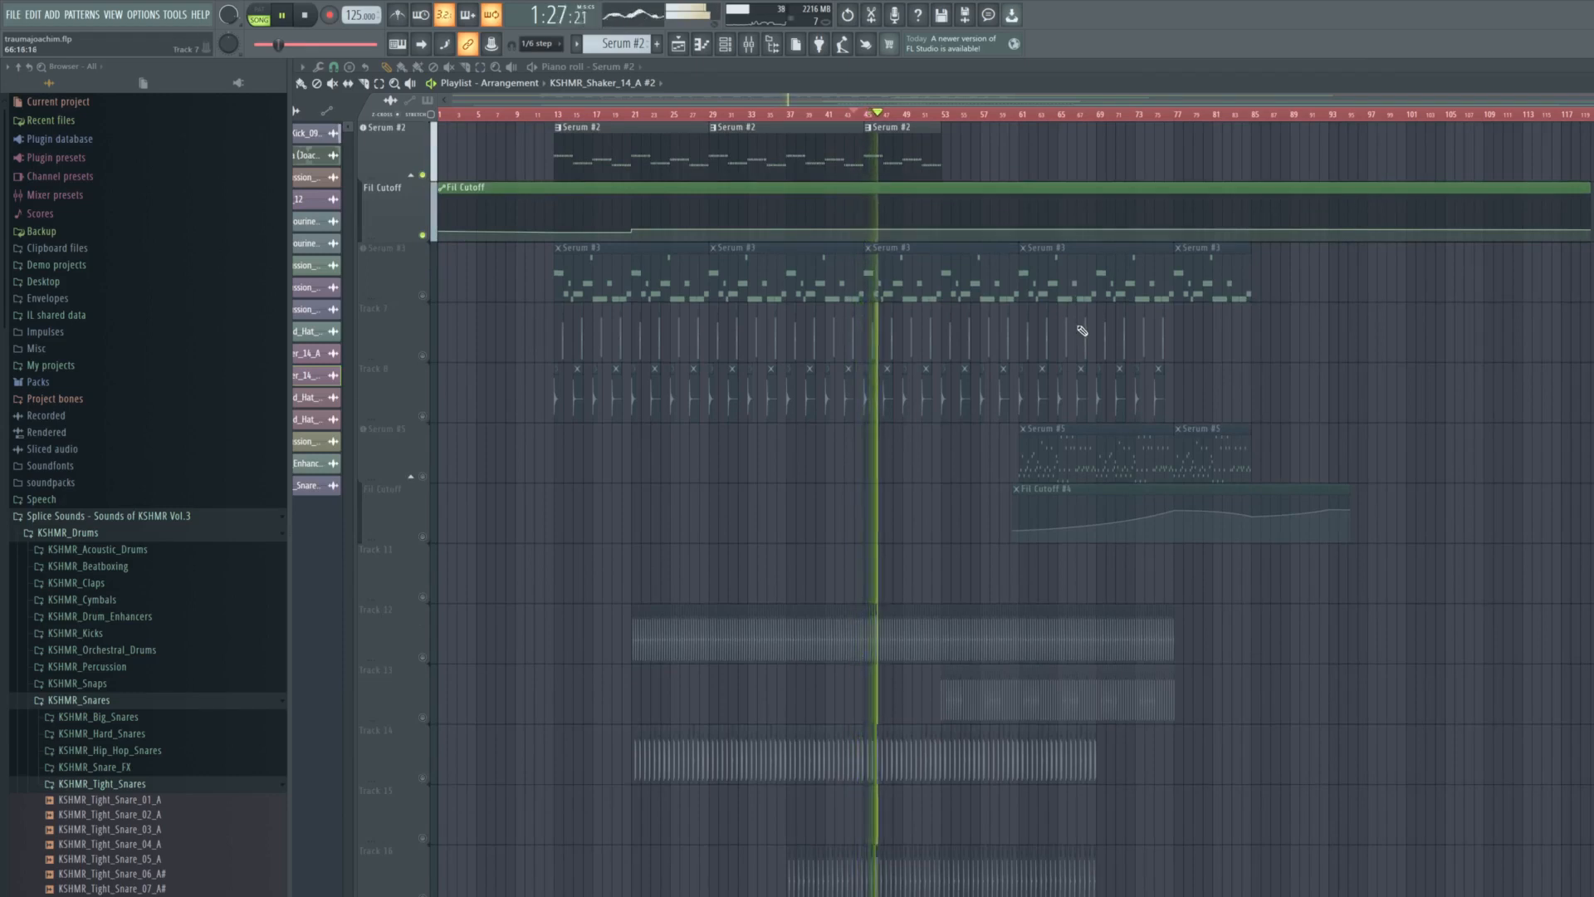
key(space)
scroll(1080, 332, down, 5)
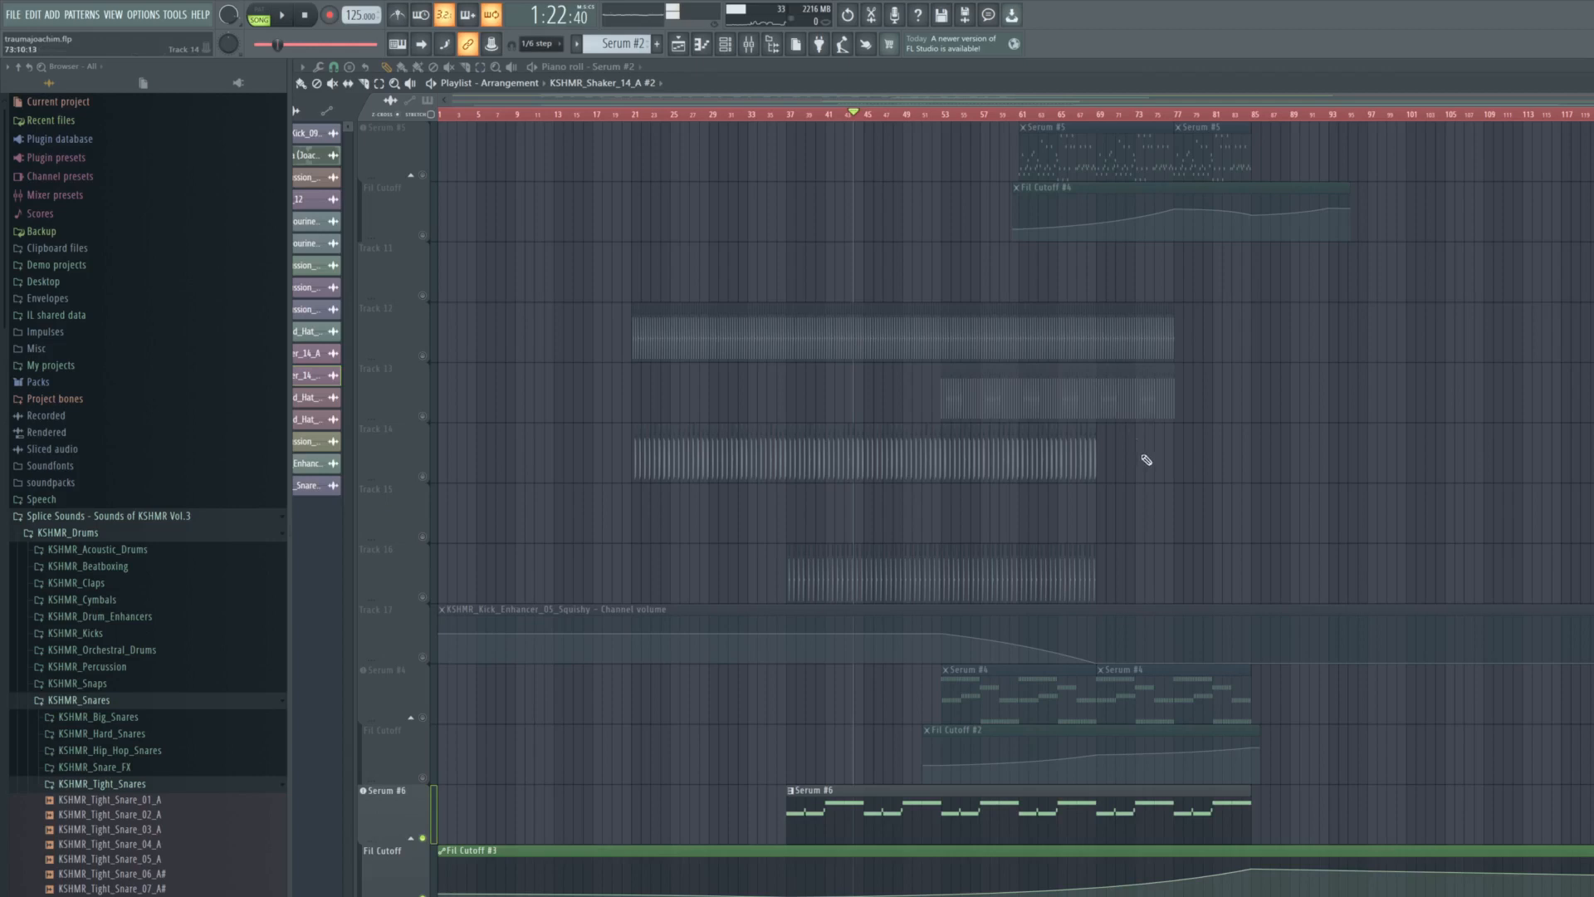
scroll(989, 598, up, 3)
scroll(968, 590, up, 6)
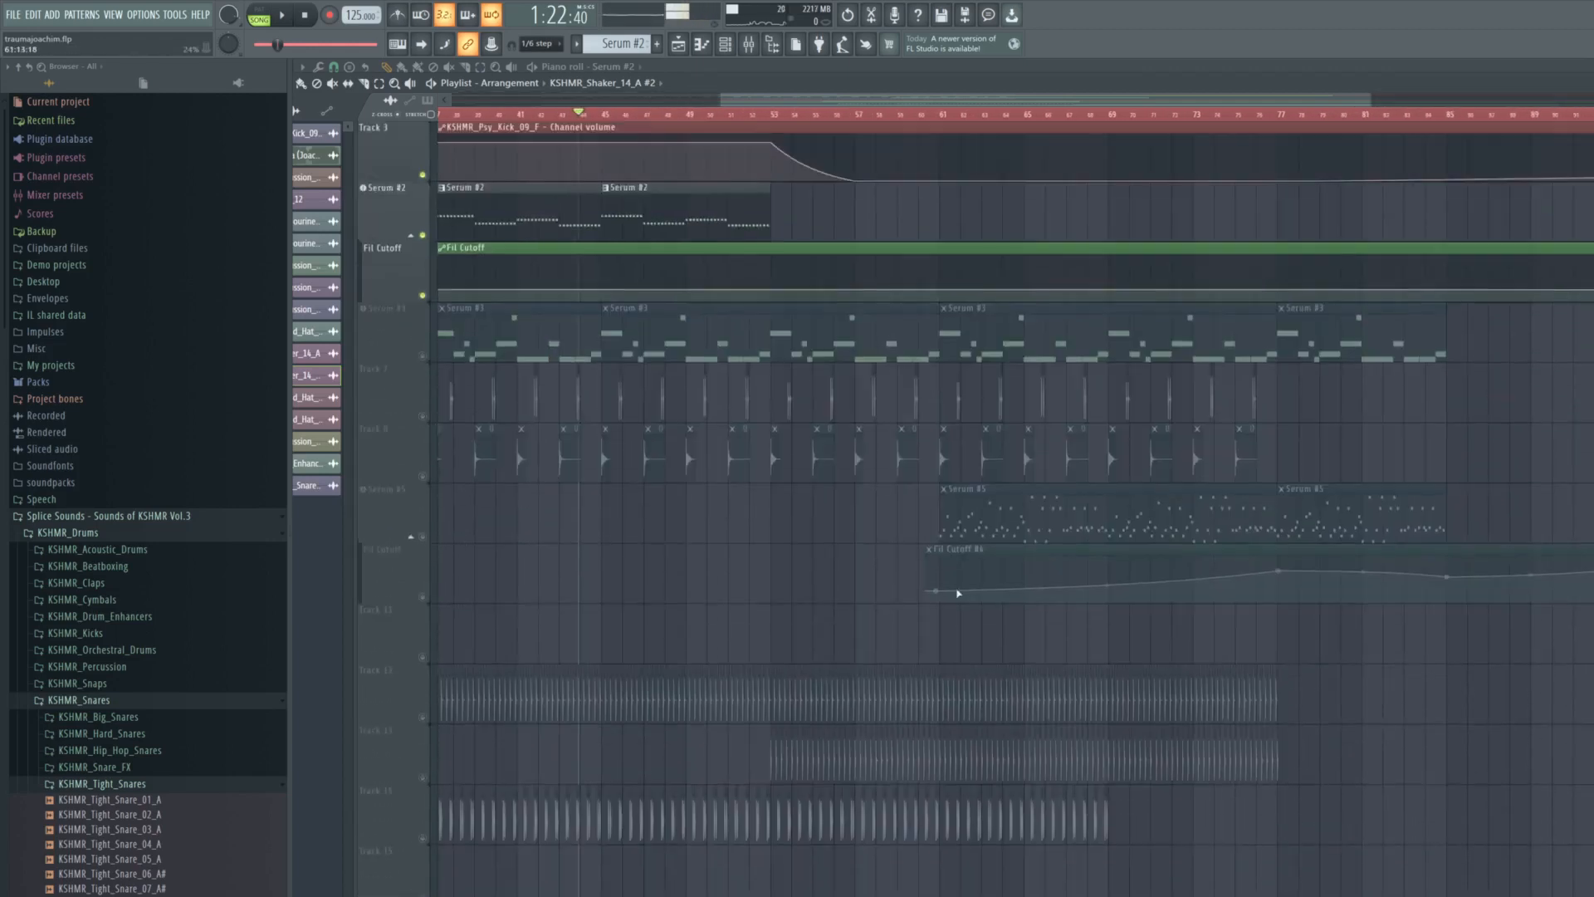
scroll(957, 580, down, 6)
click(750, 116)
scroll(789, 448, up, 8)
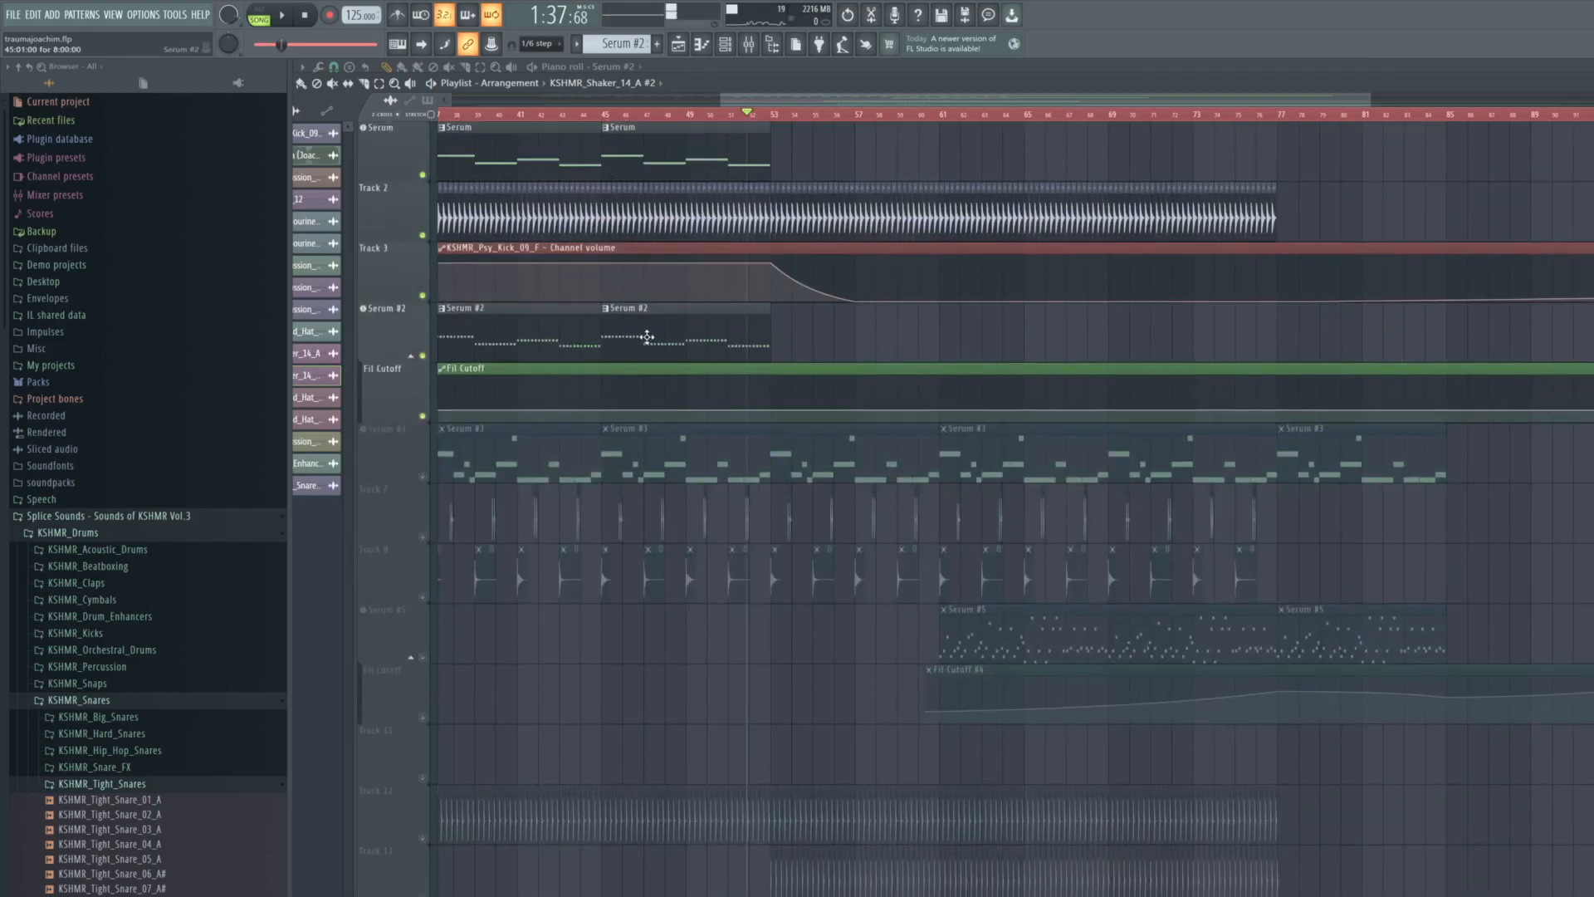
key(space)
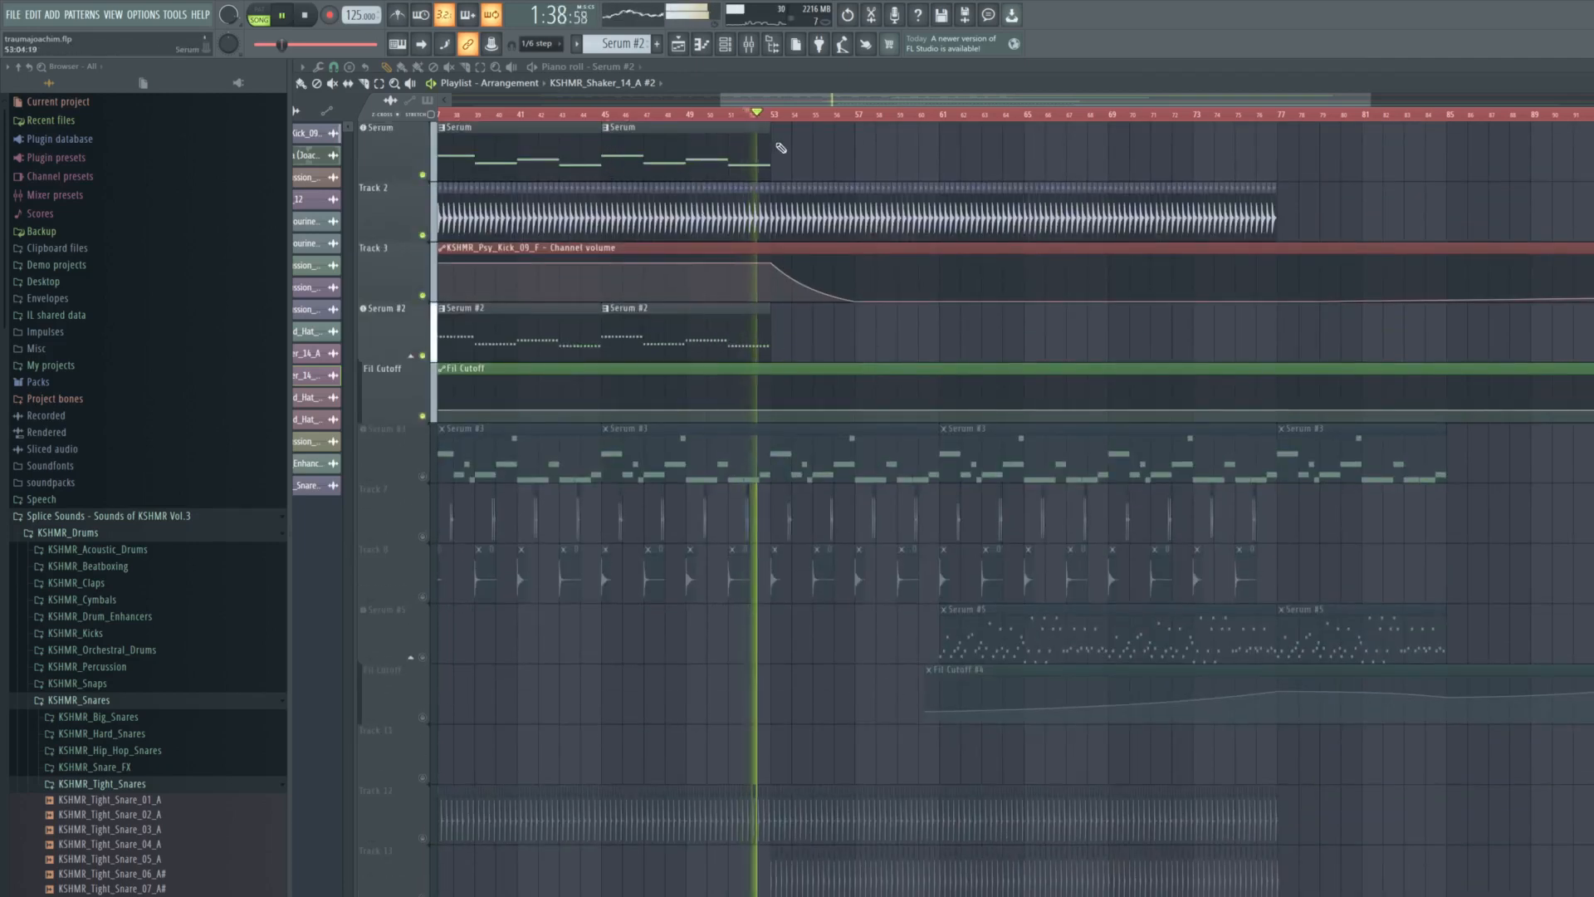
key(space)
- Unmute Serum #4 and its Fil Cutoff #2 automation and play the pattern through bar 53 and beyond
scroll(804, 787, down, 6)
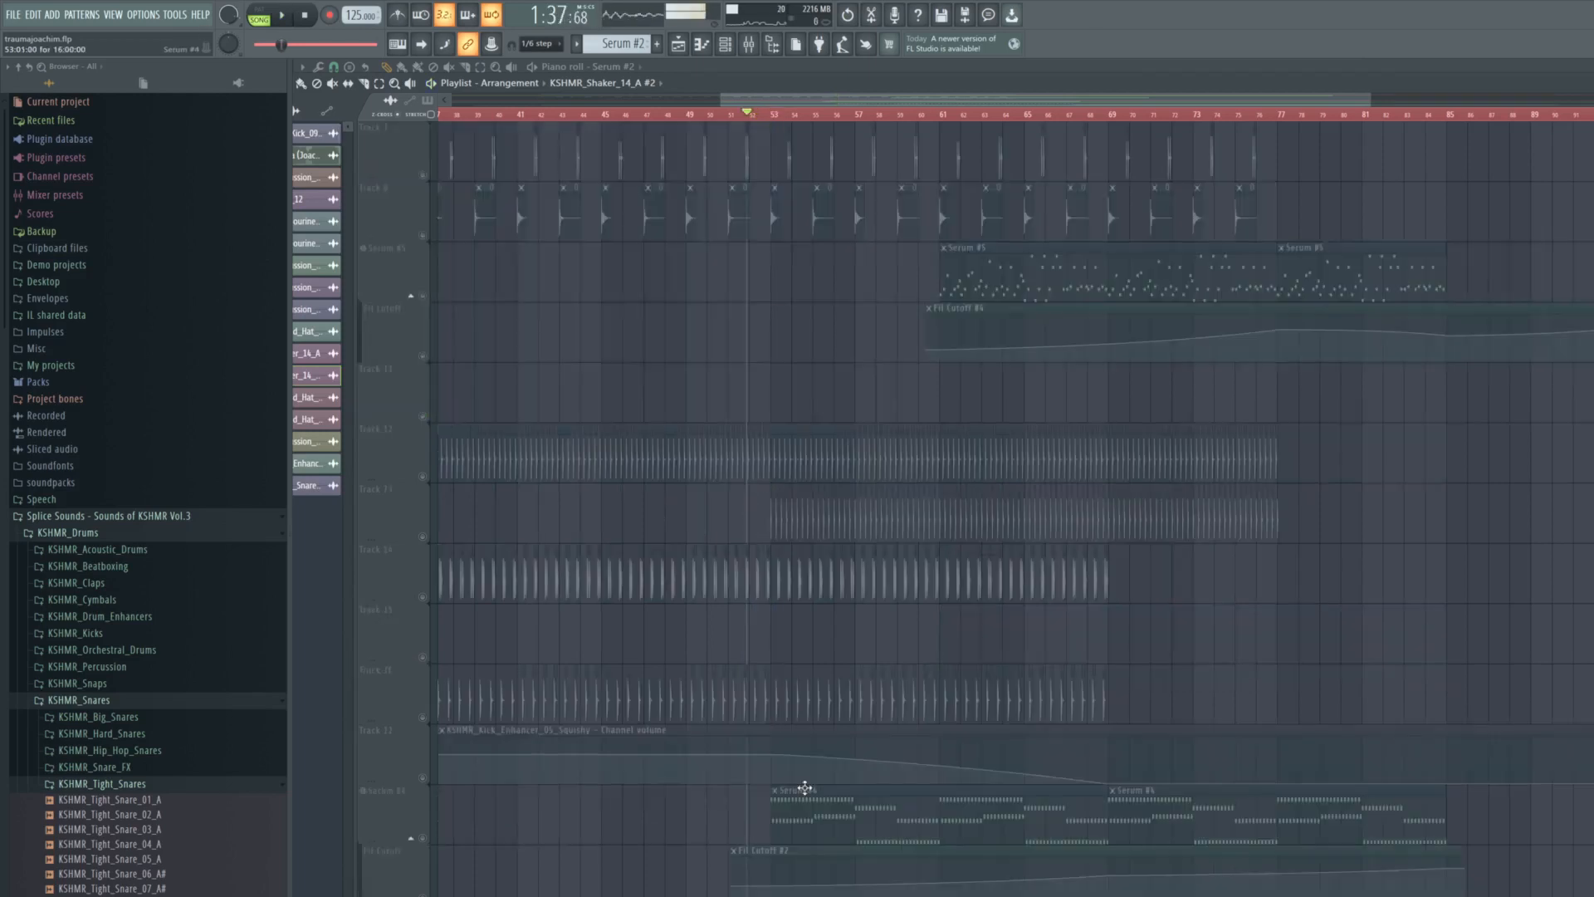
click(423, 838)
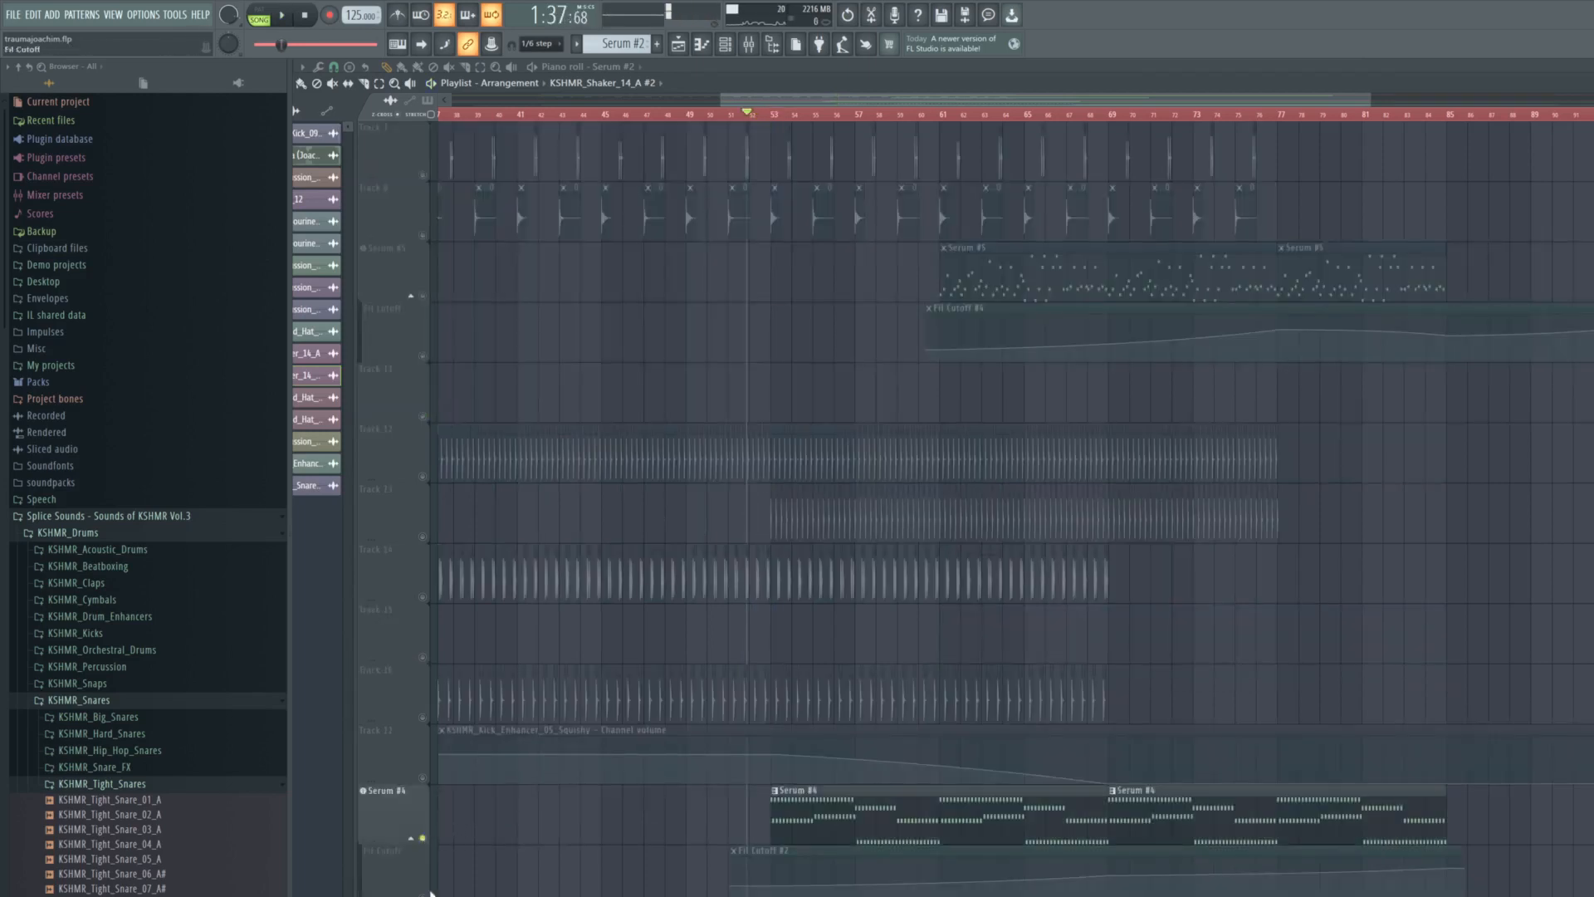
click(423, 895)
scroll(822, 788, up, 5)
key(space)
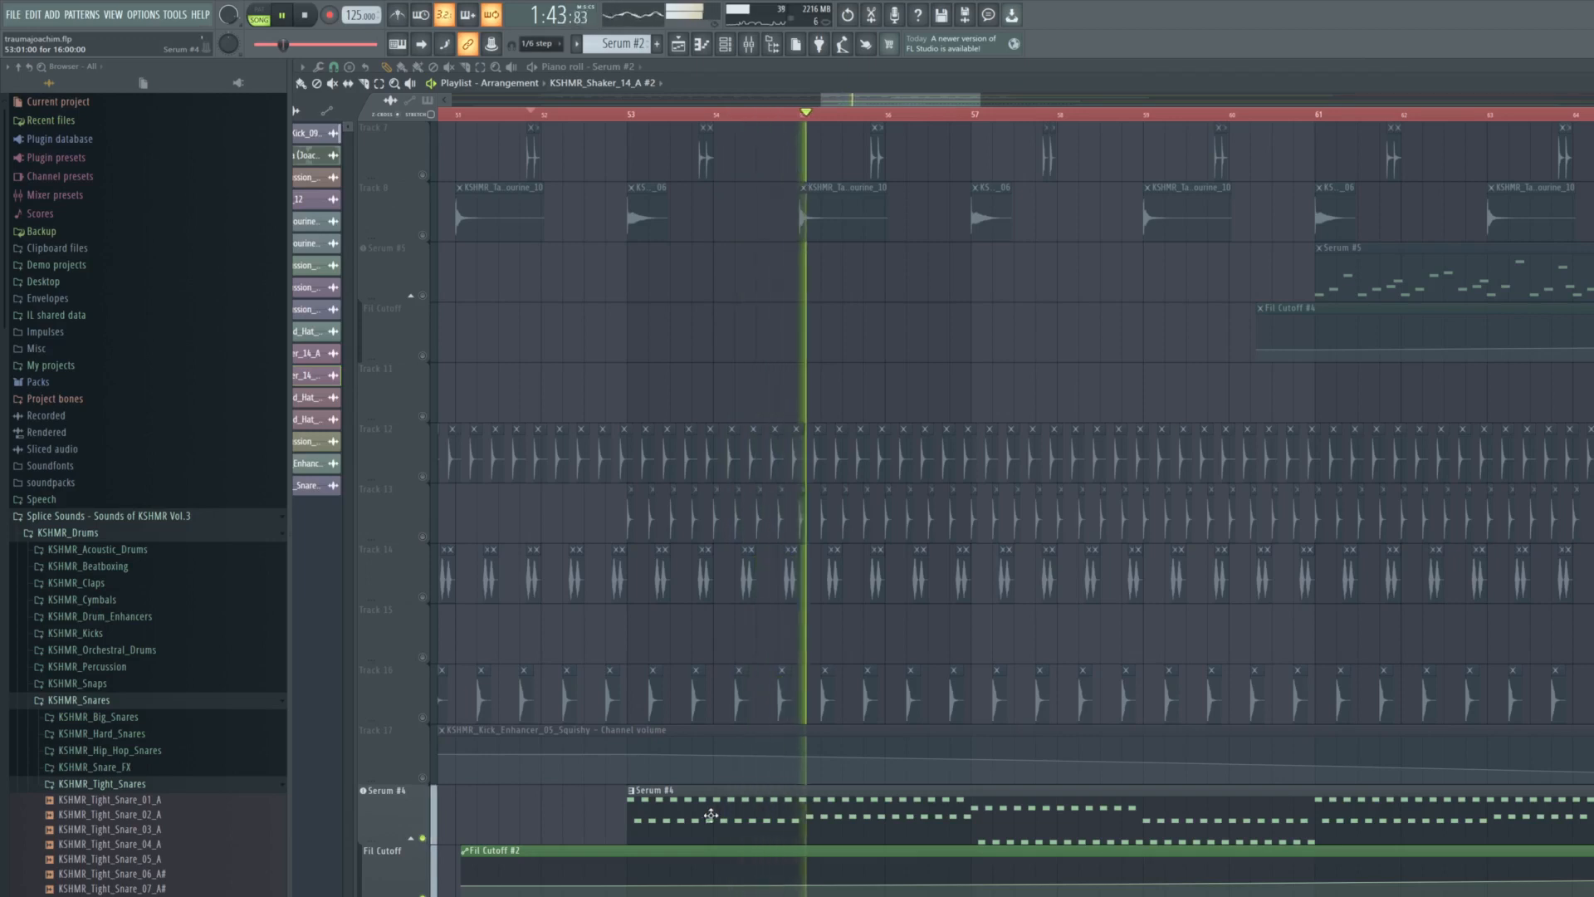
scroll(886, 816, down, 3)
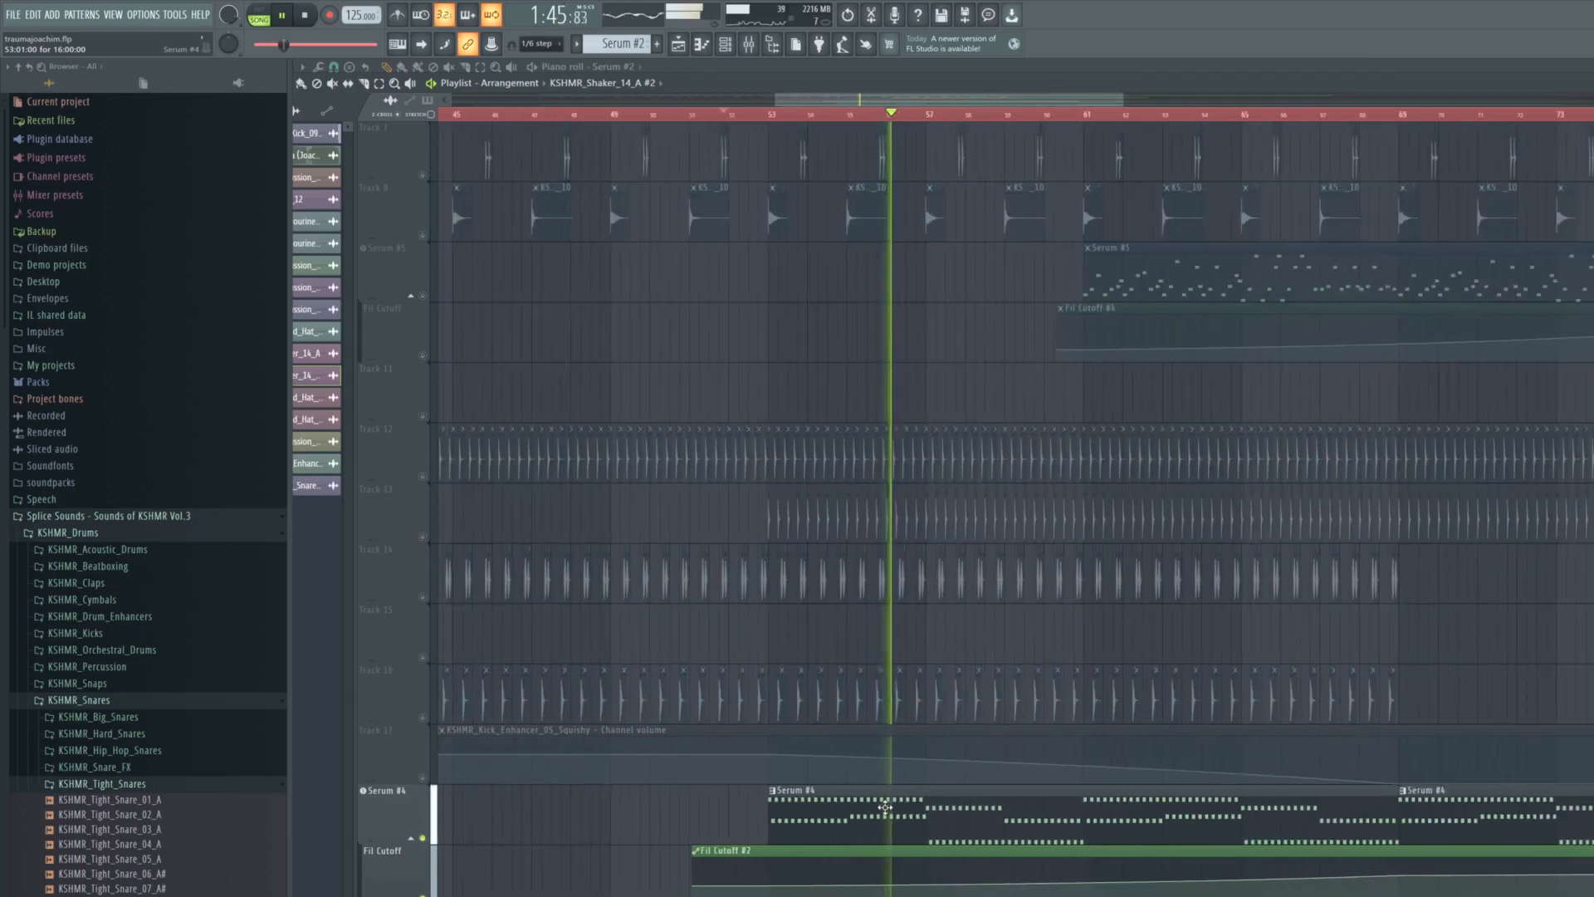
scroll(910, 792, down, 3)
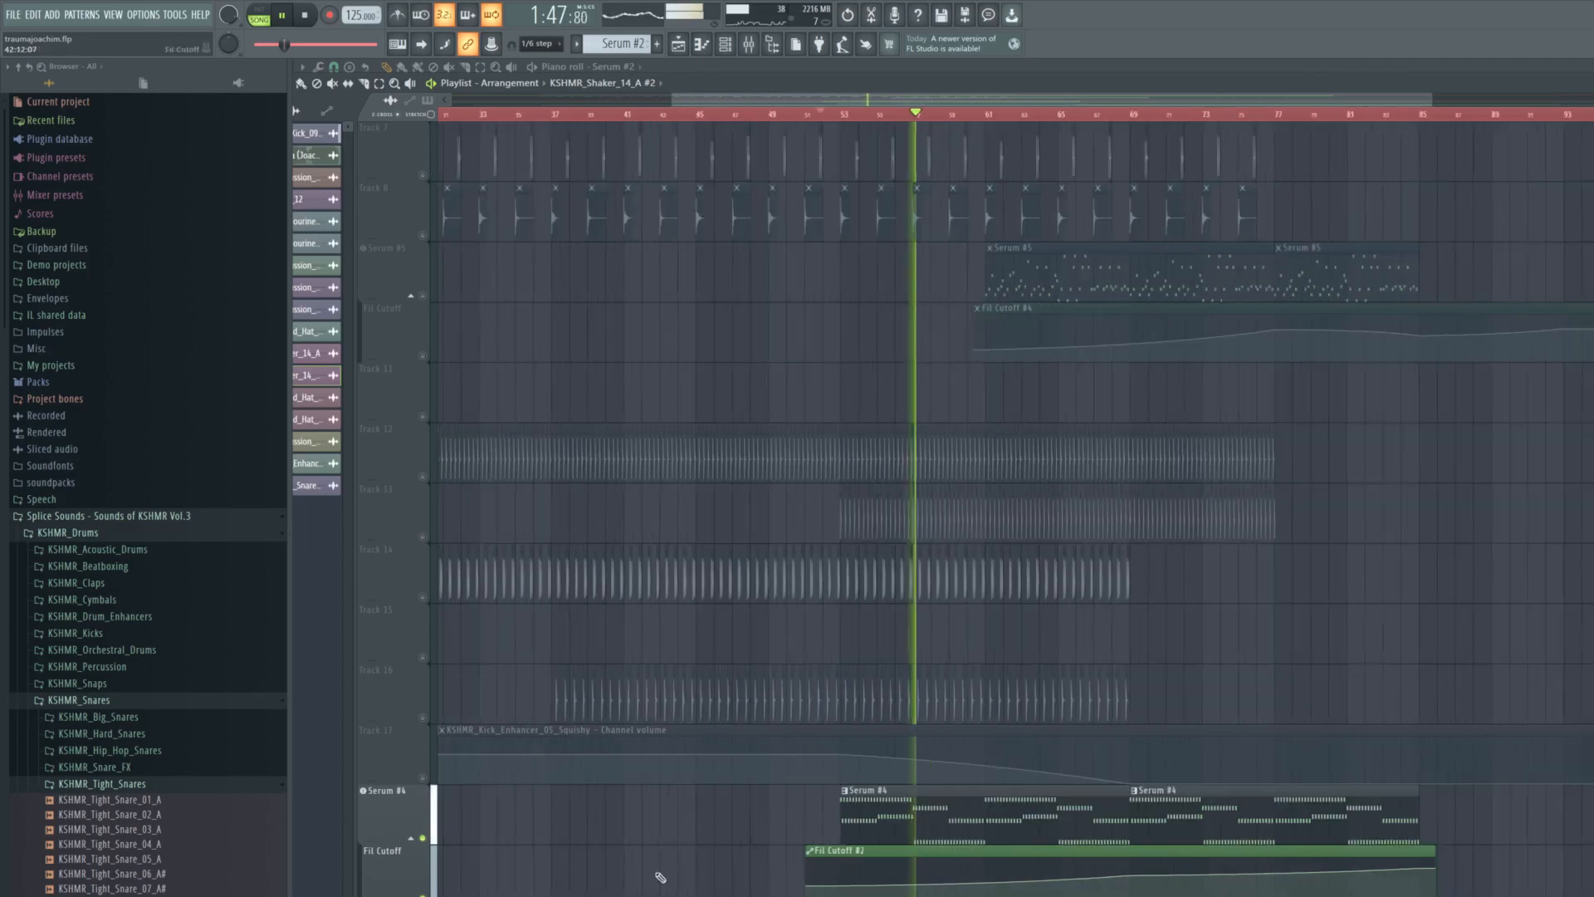
- Play Serum #4 with its Fil Cutoff #2 automation from around bars 63, 69 and 73 to compare the filter opening
scroll(598, 878, down, 1)
key(space)
click(423, 894)
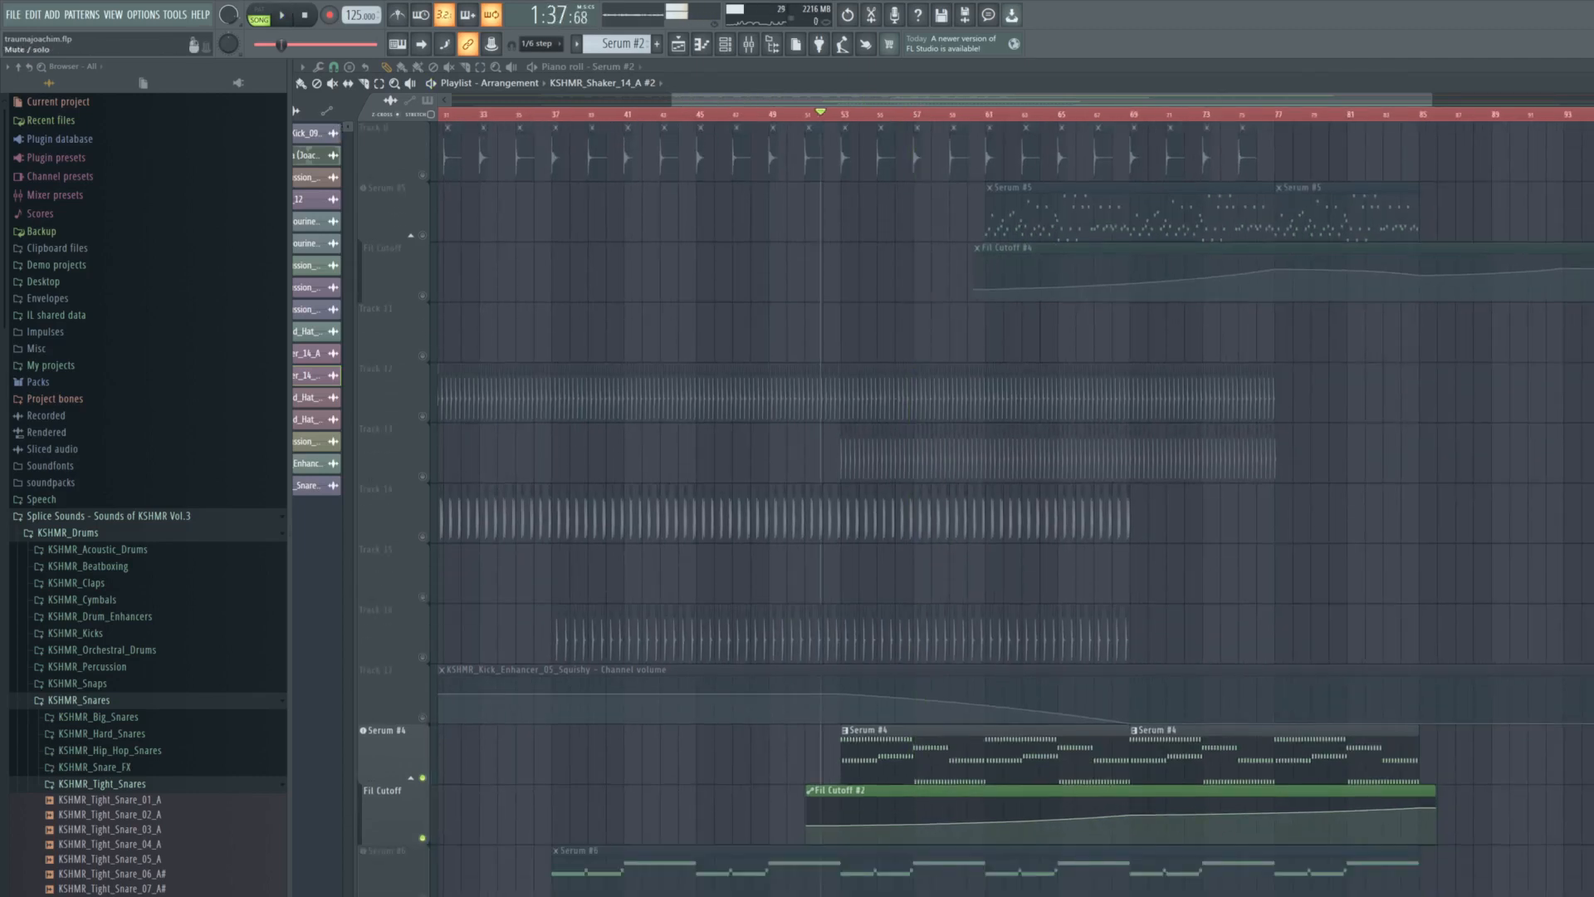
click(1031, 116)
key(space)
click(1137, 115)
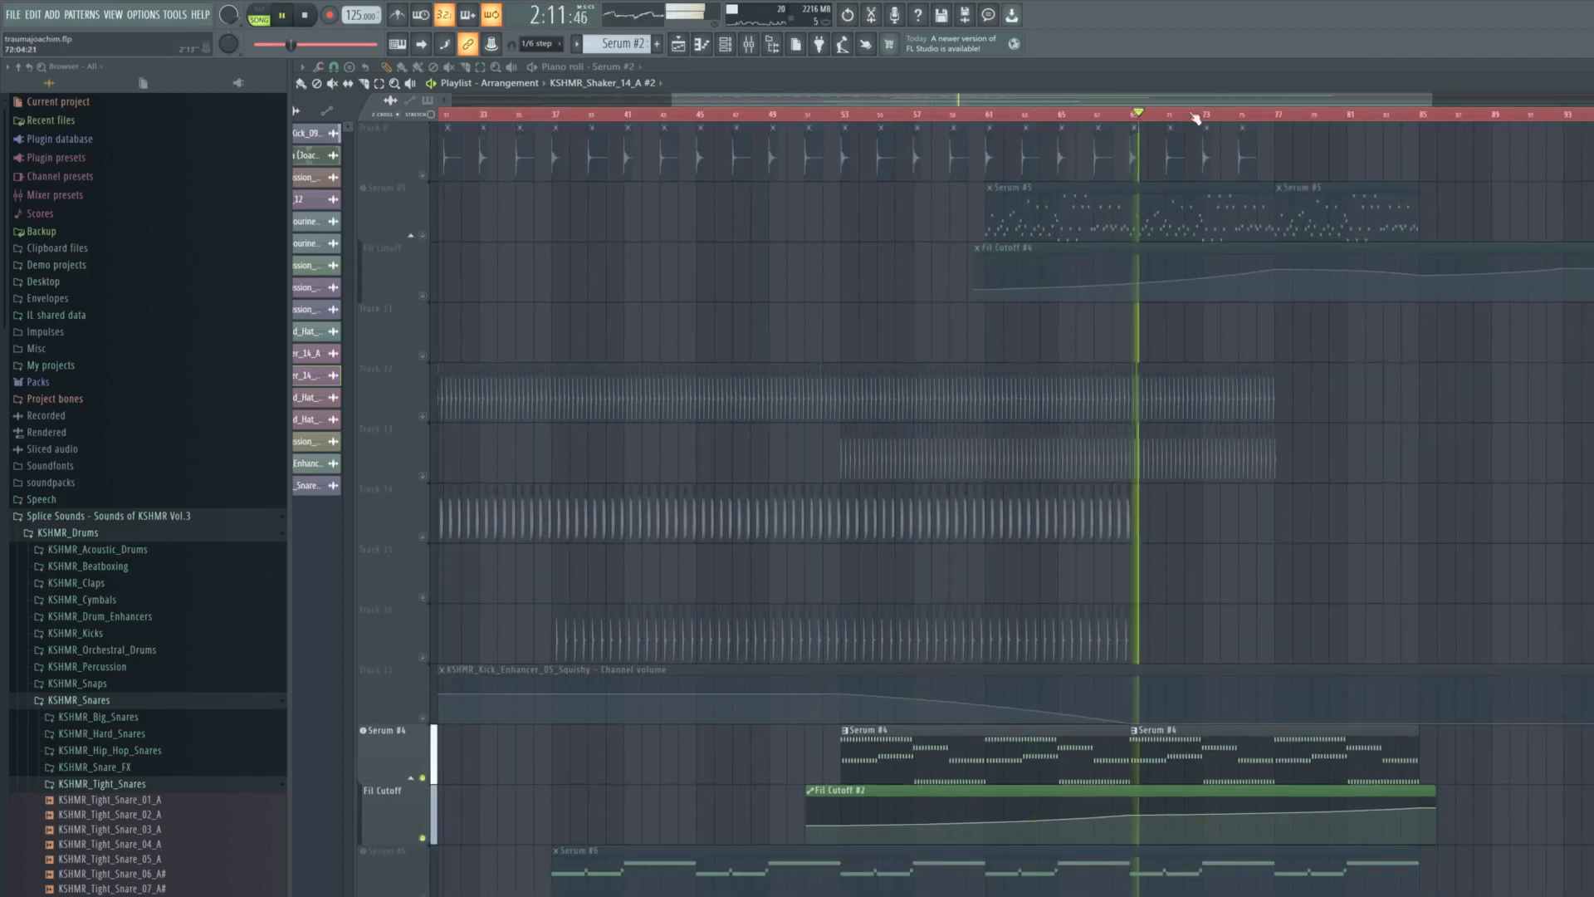
click(1215, 116)
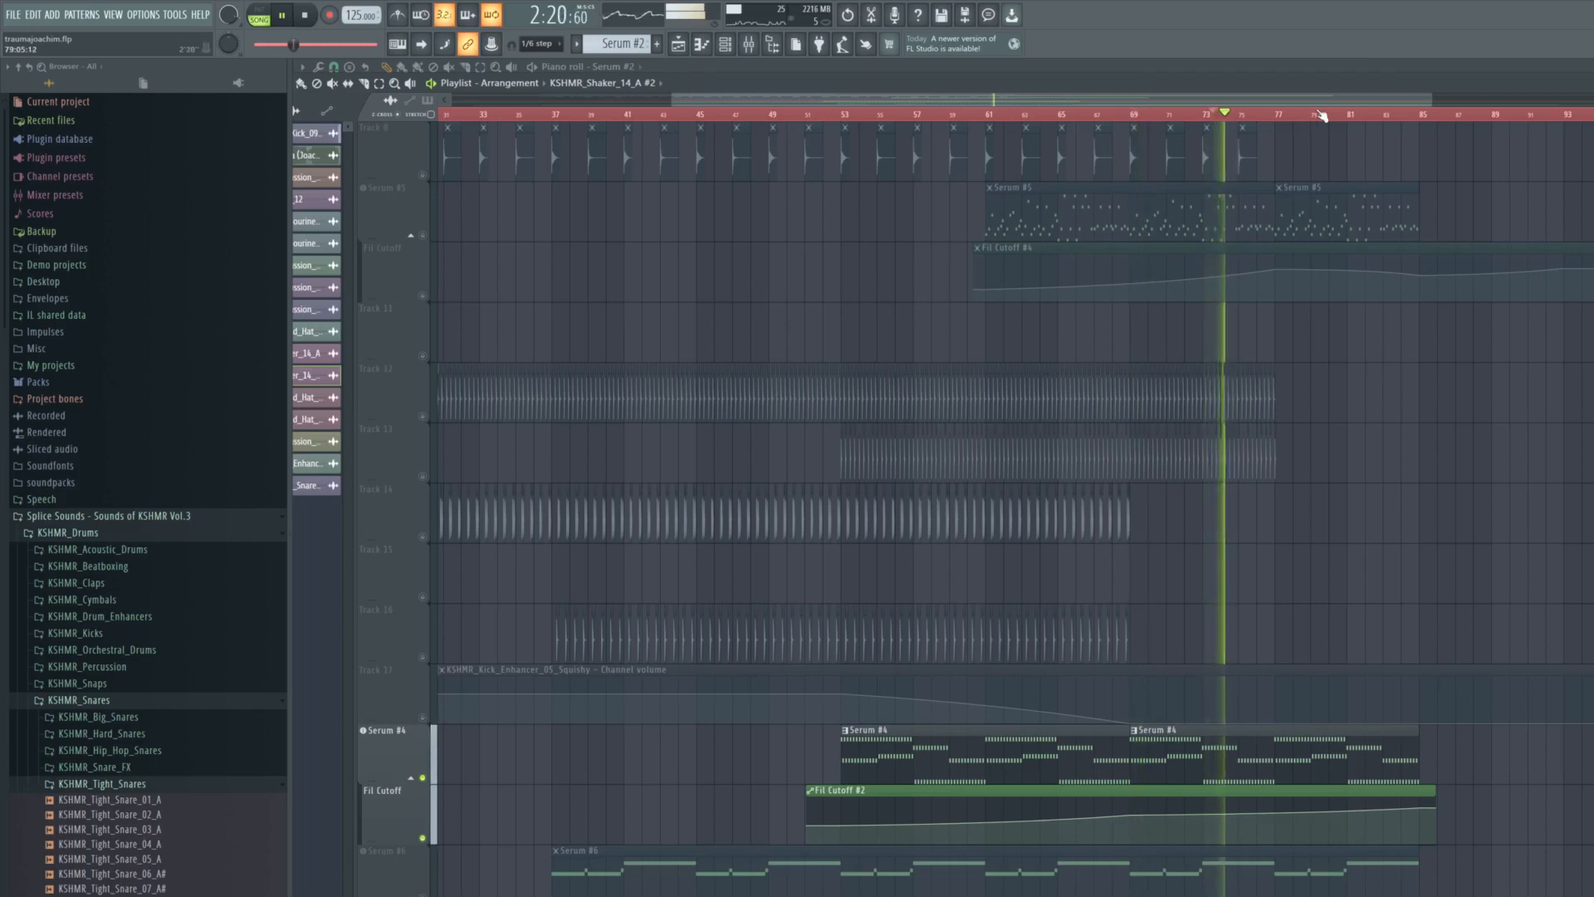
key(space)
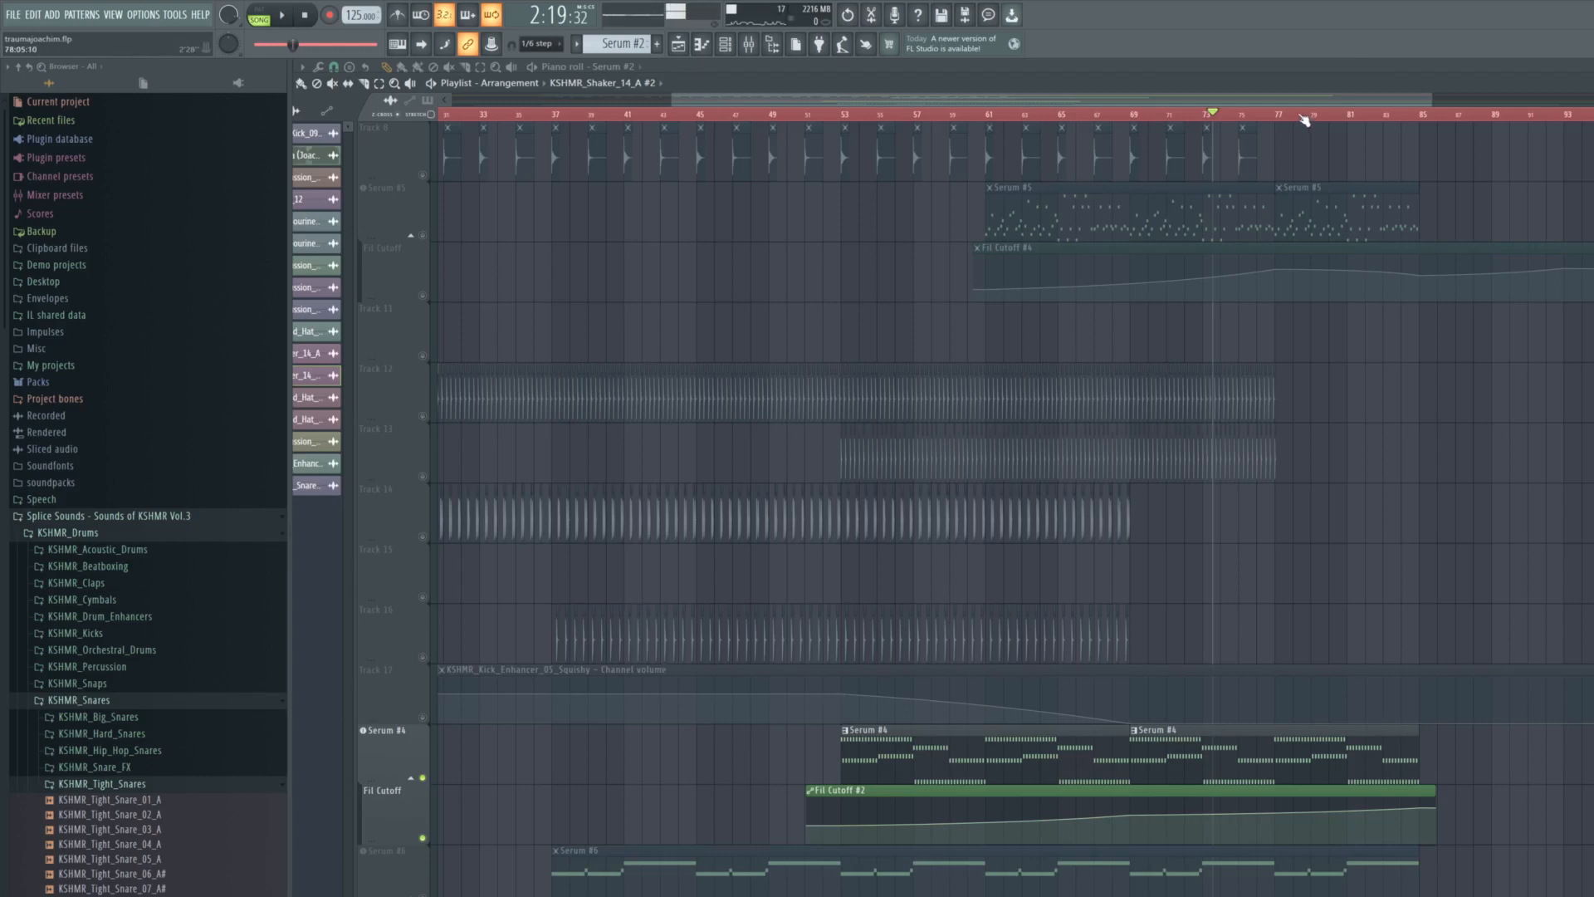
- Play the final section of Serum #4's pattern from around bars 78 and 82
key(space)
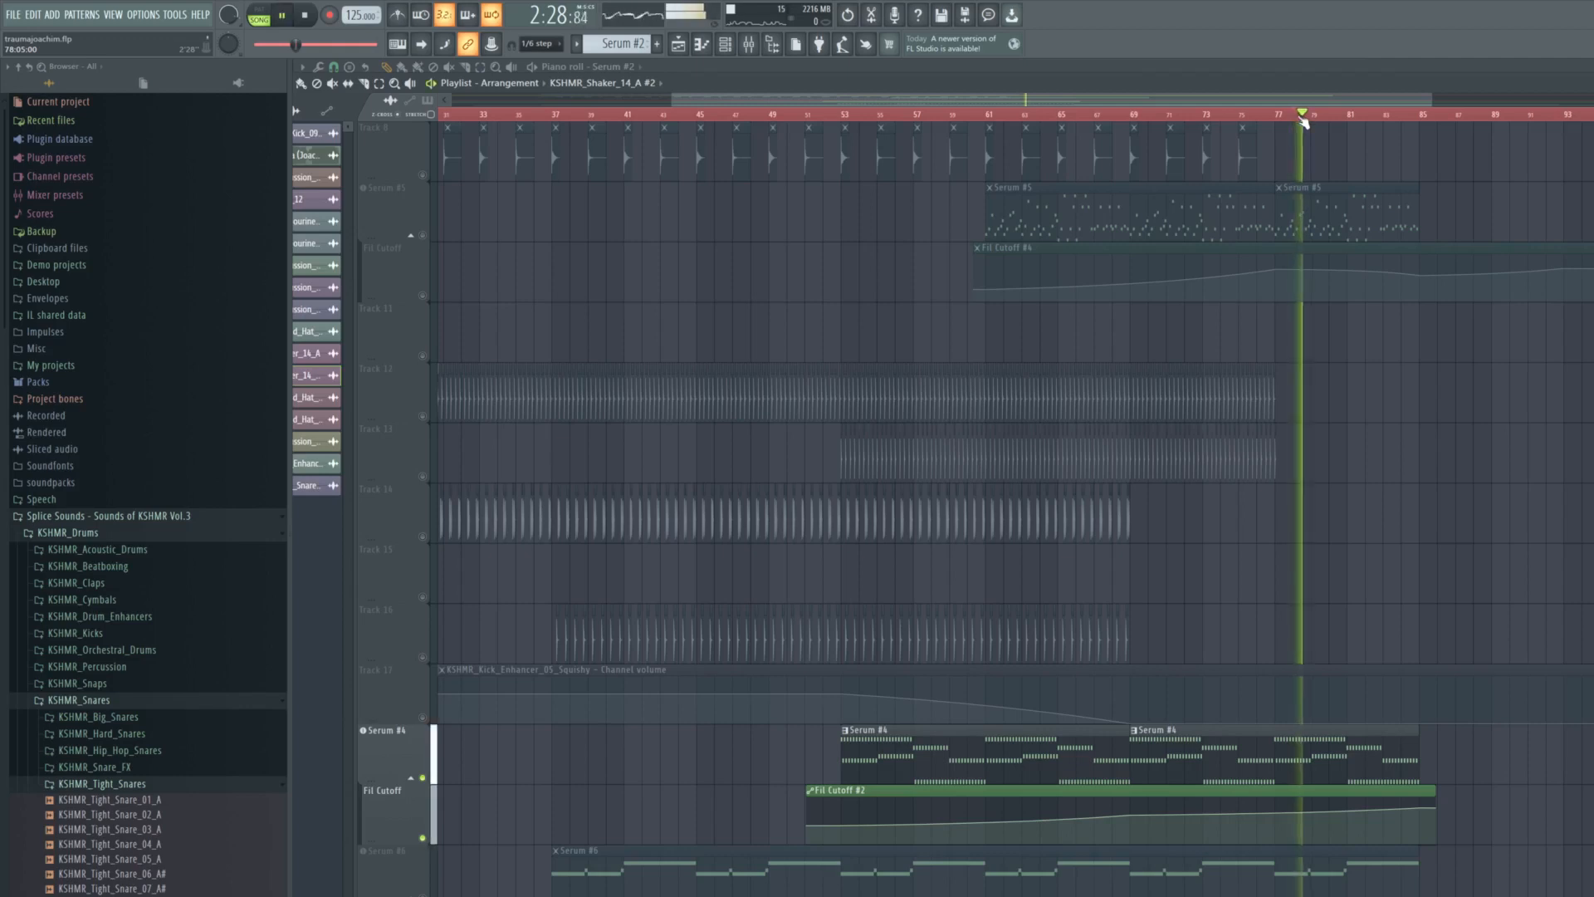
click(1376, 115)
key(space)
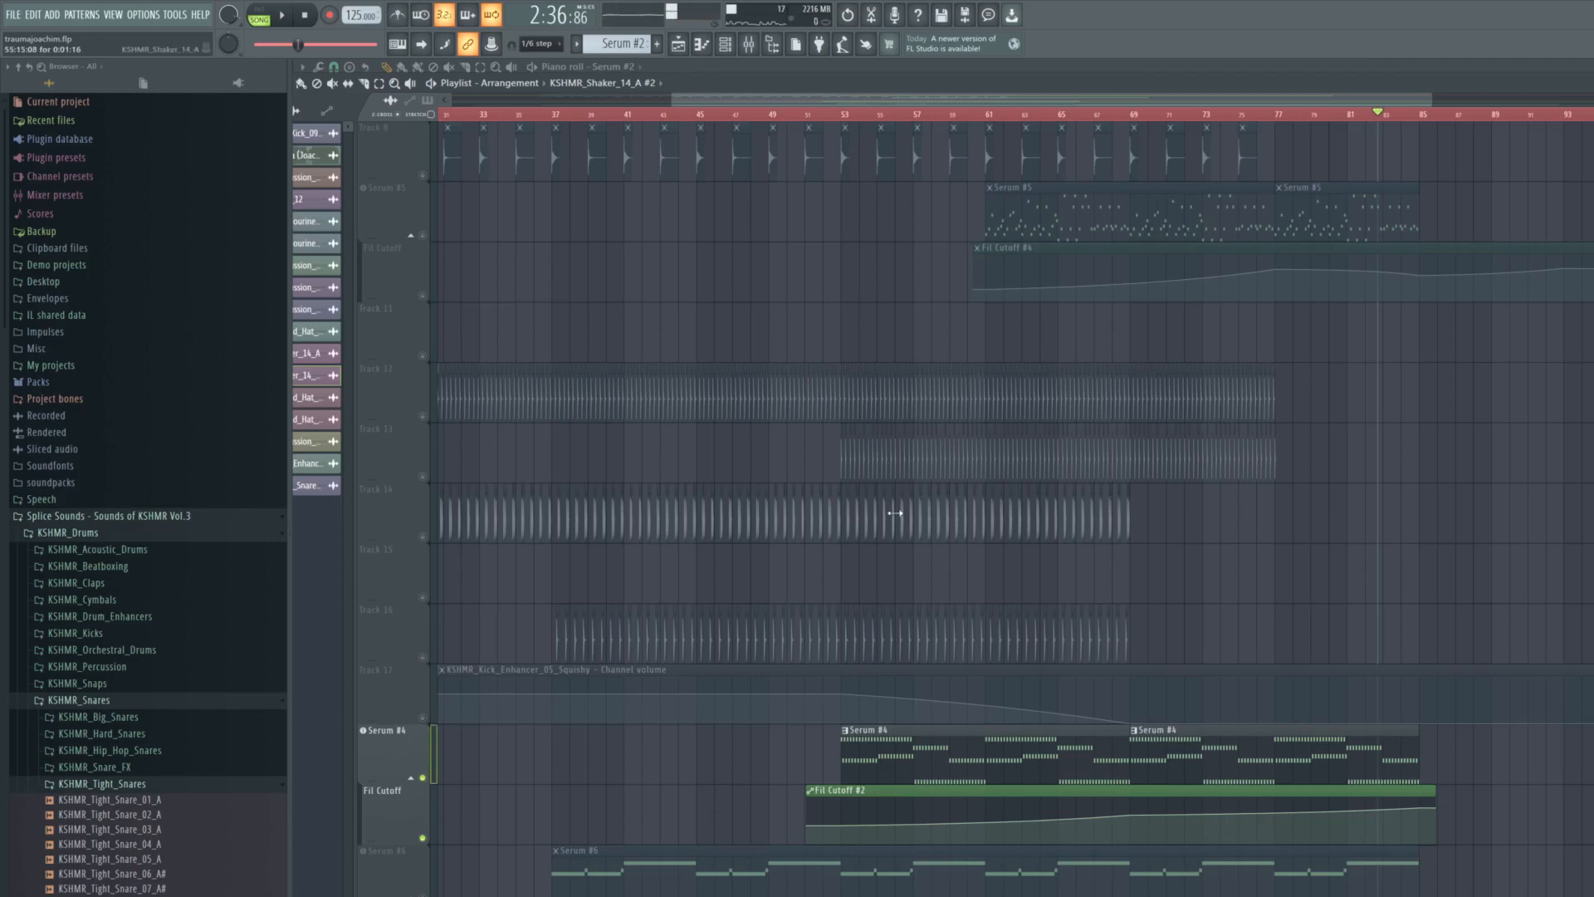
key(space)
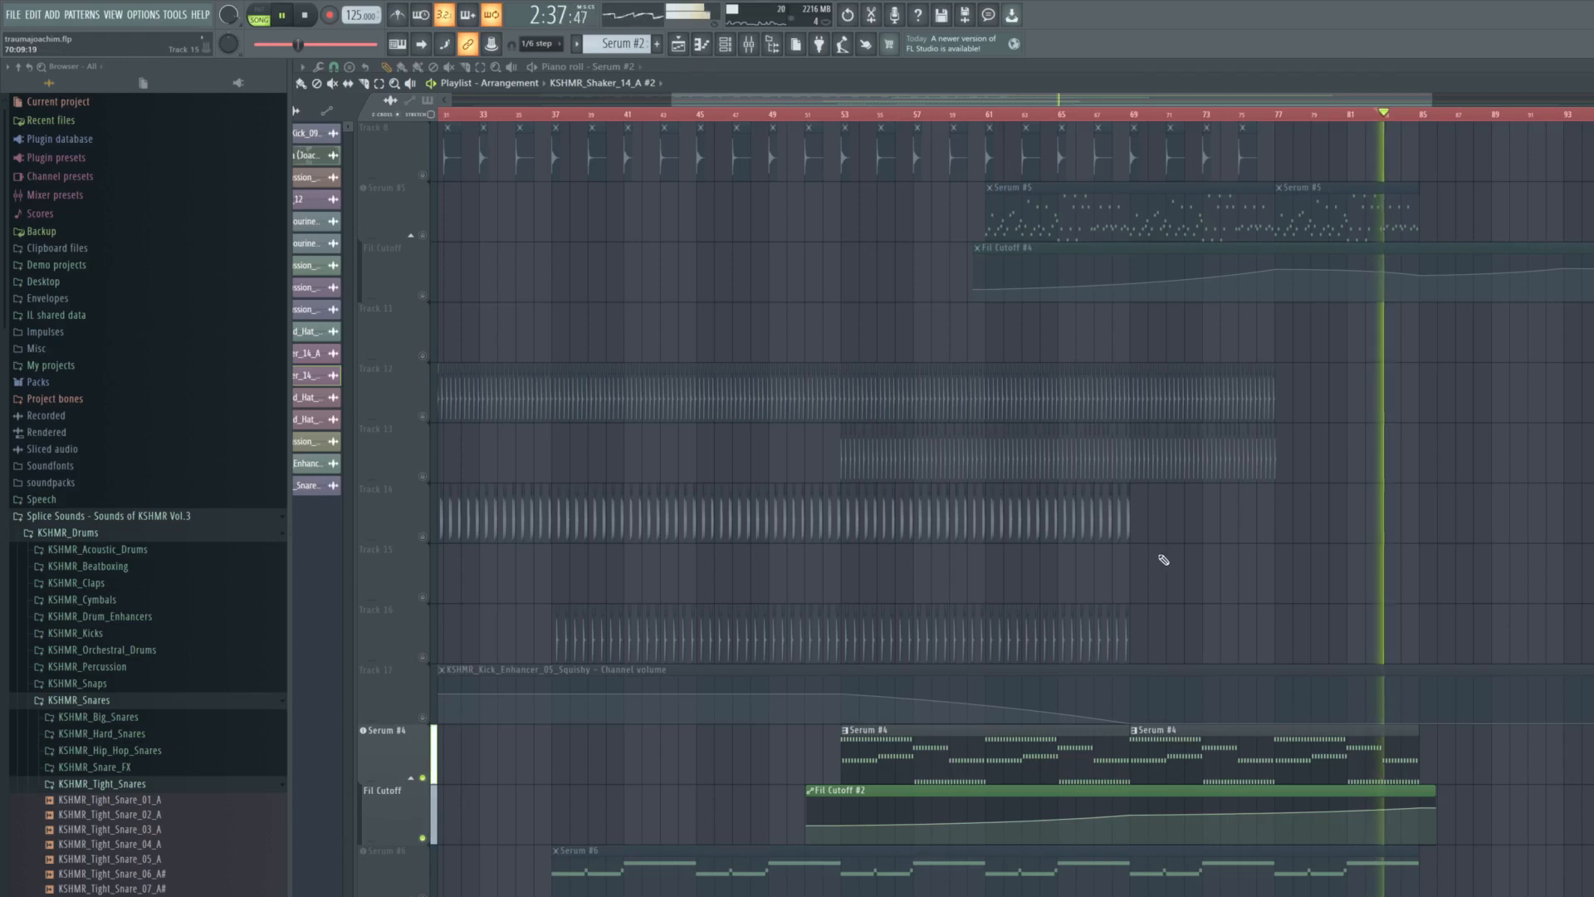
key(space)
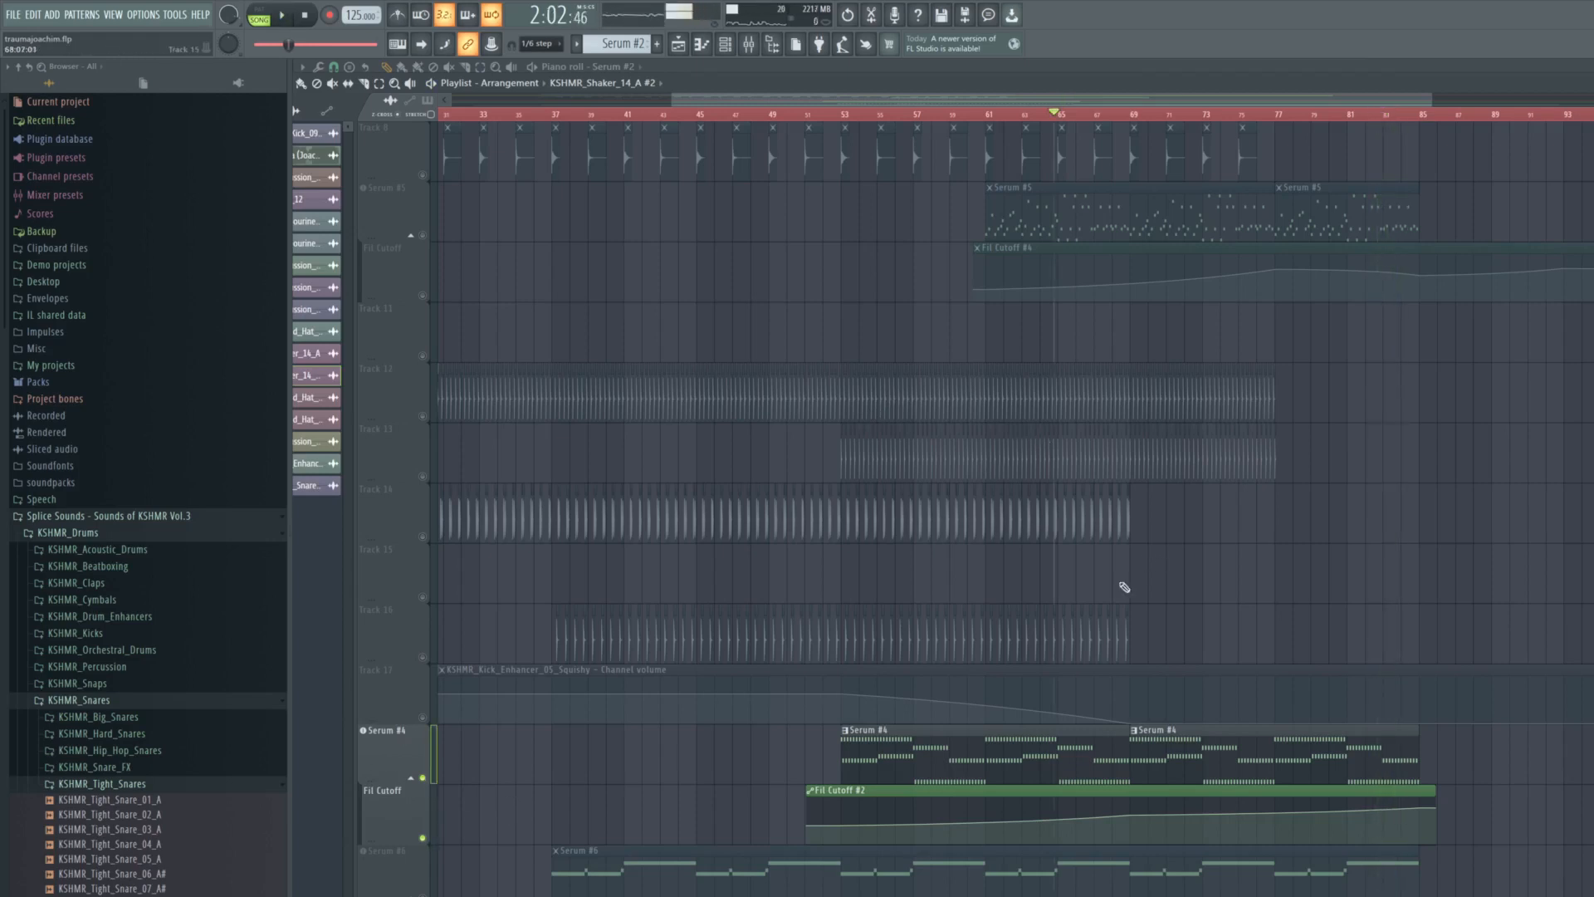
- Unmute all the tracks and play the full mix from bar 36 into the Serum #6 entry at bar 37
scroll(996, 631, up, 7)
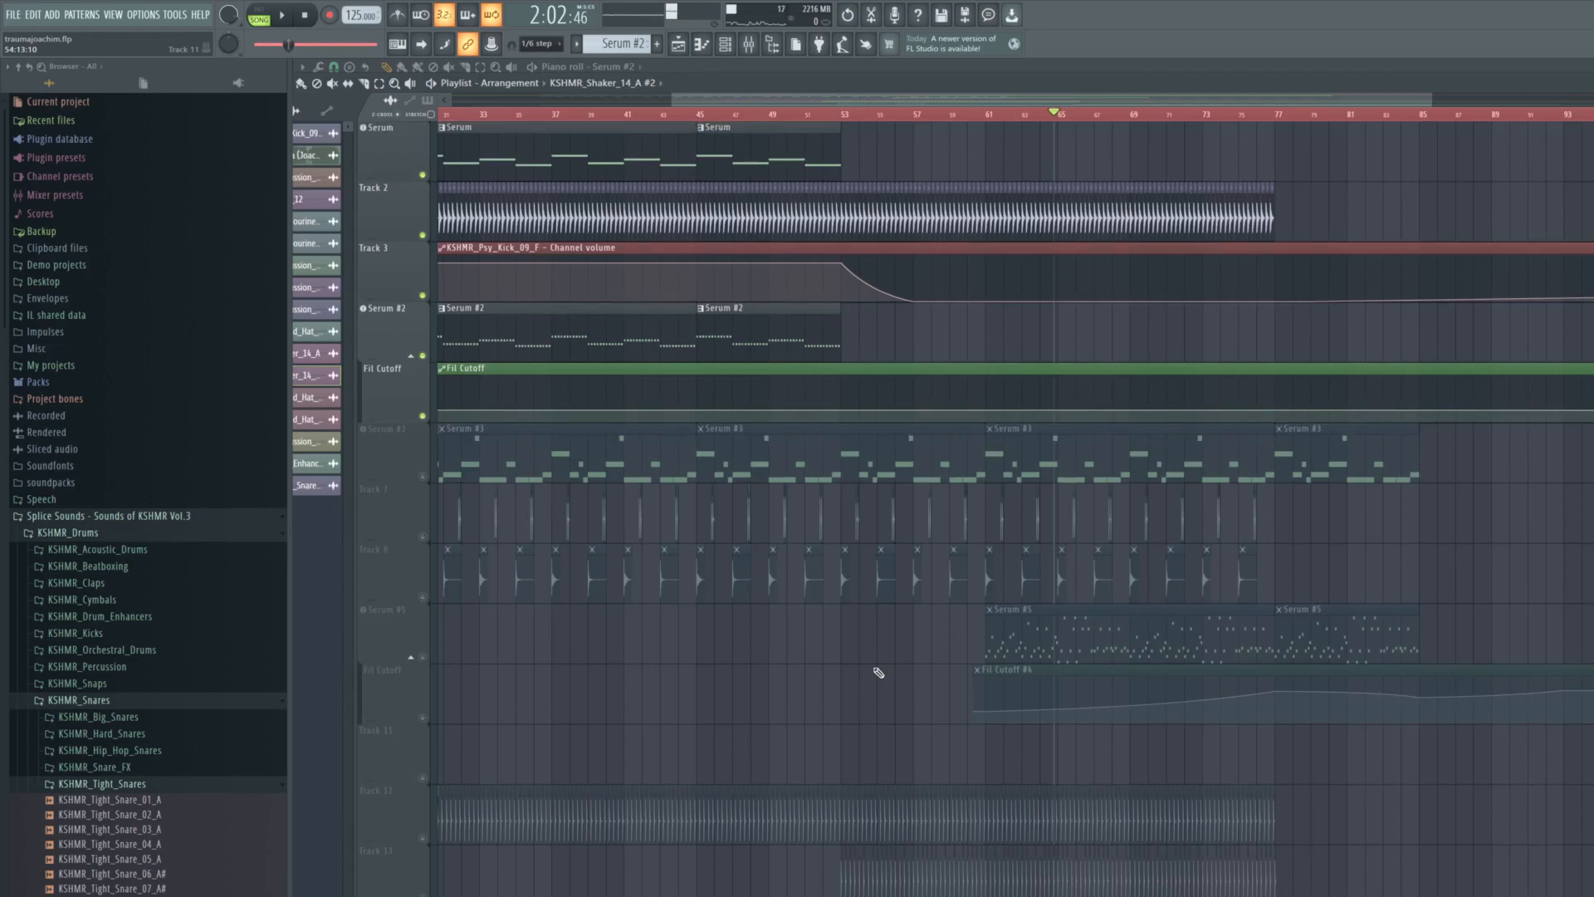
scroll(1038, 347, down, 6)
scroll(1038, 347, up, 6)
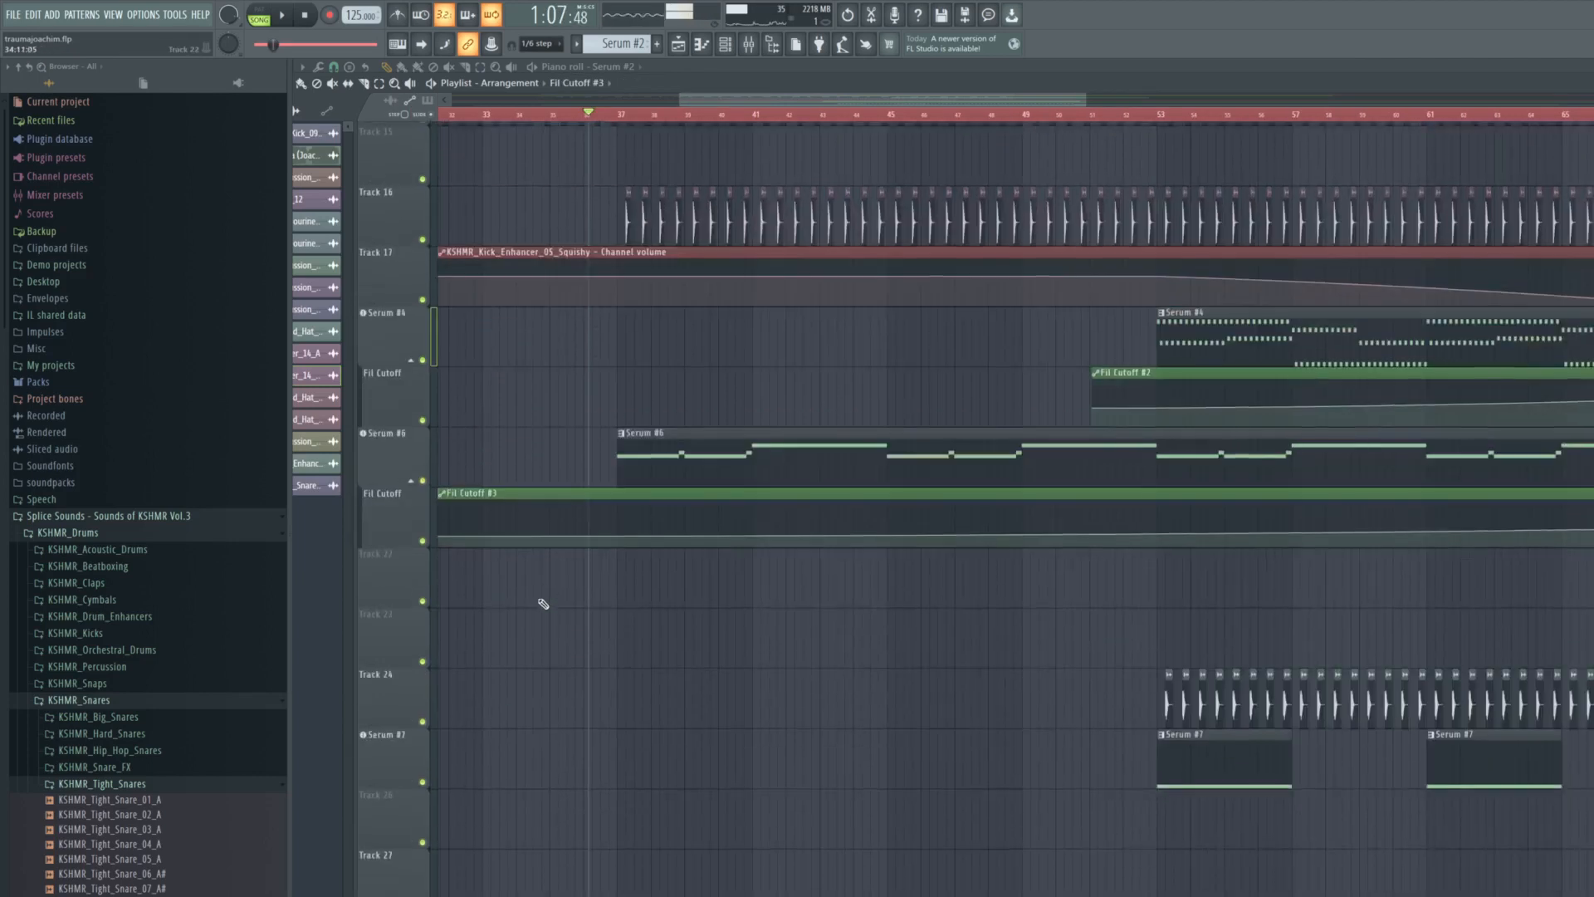
scroll(540, 605, down, 6)
scroll(490, 555, up, 6)
scroll(490, 555, up, 3)
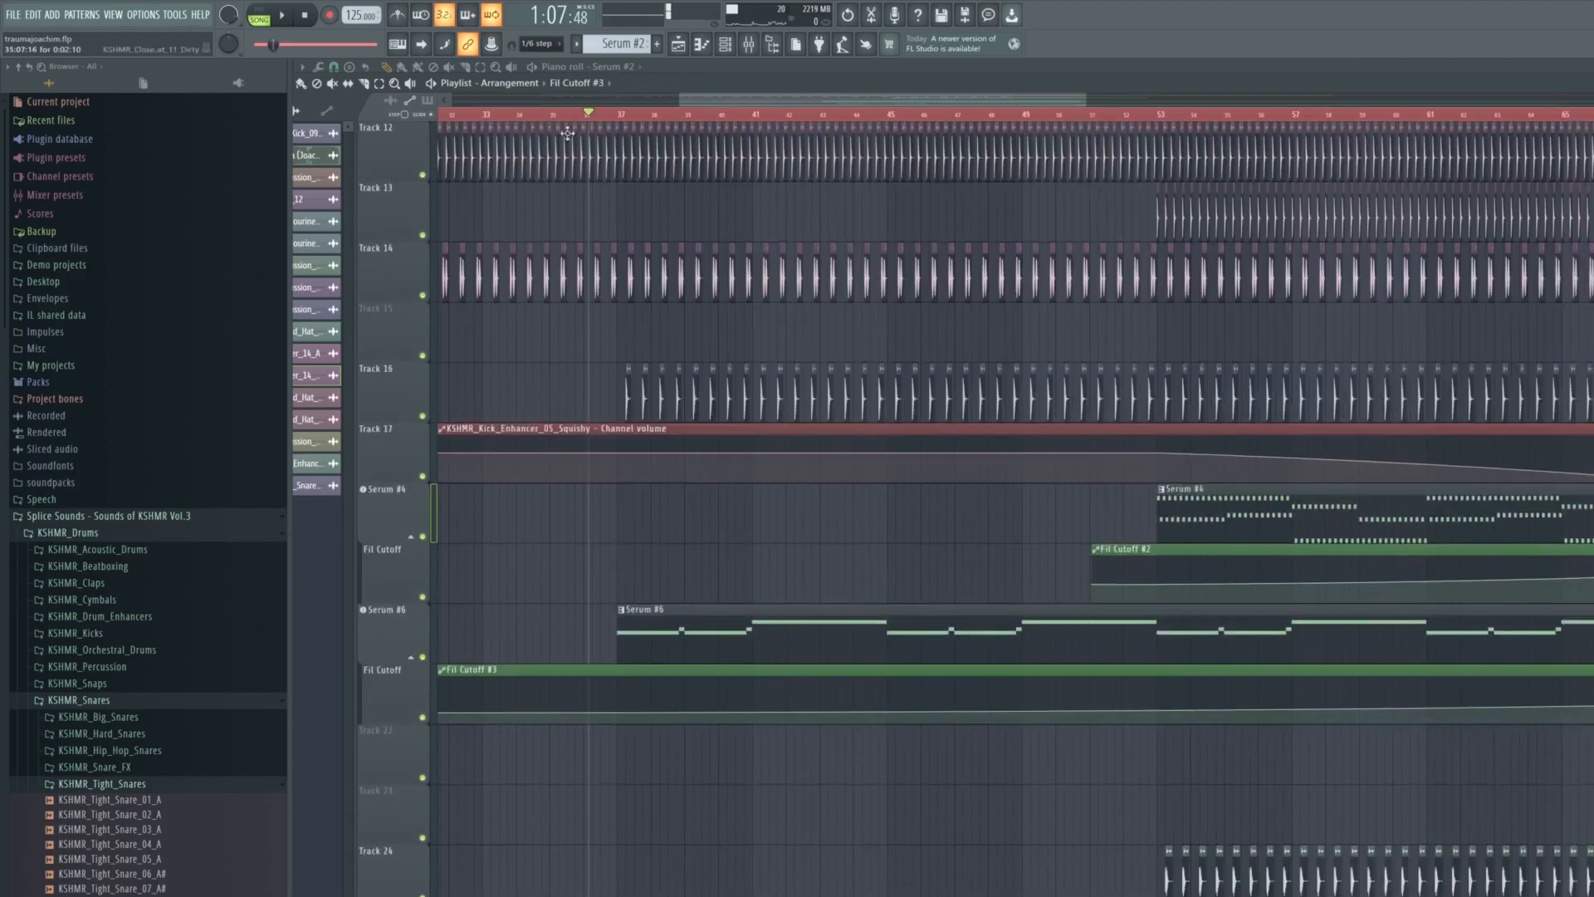
key(space)
ctrl+scroll(643, 249, up, 2)
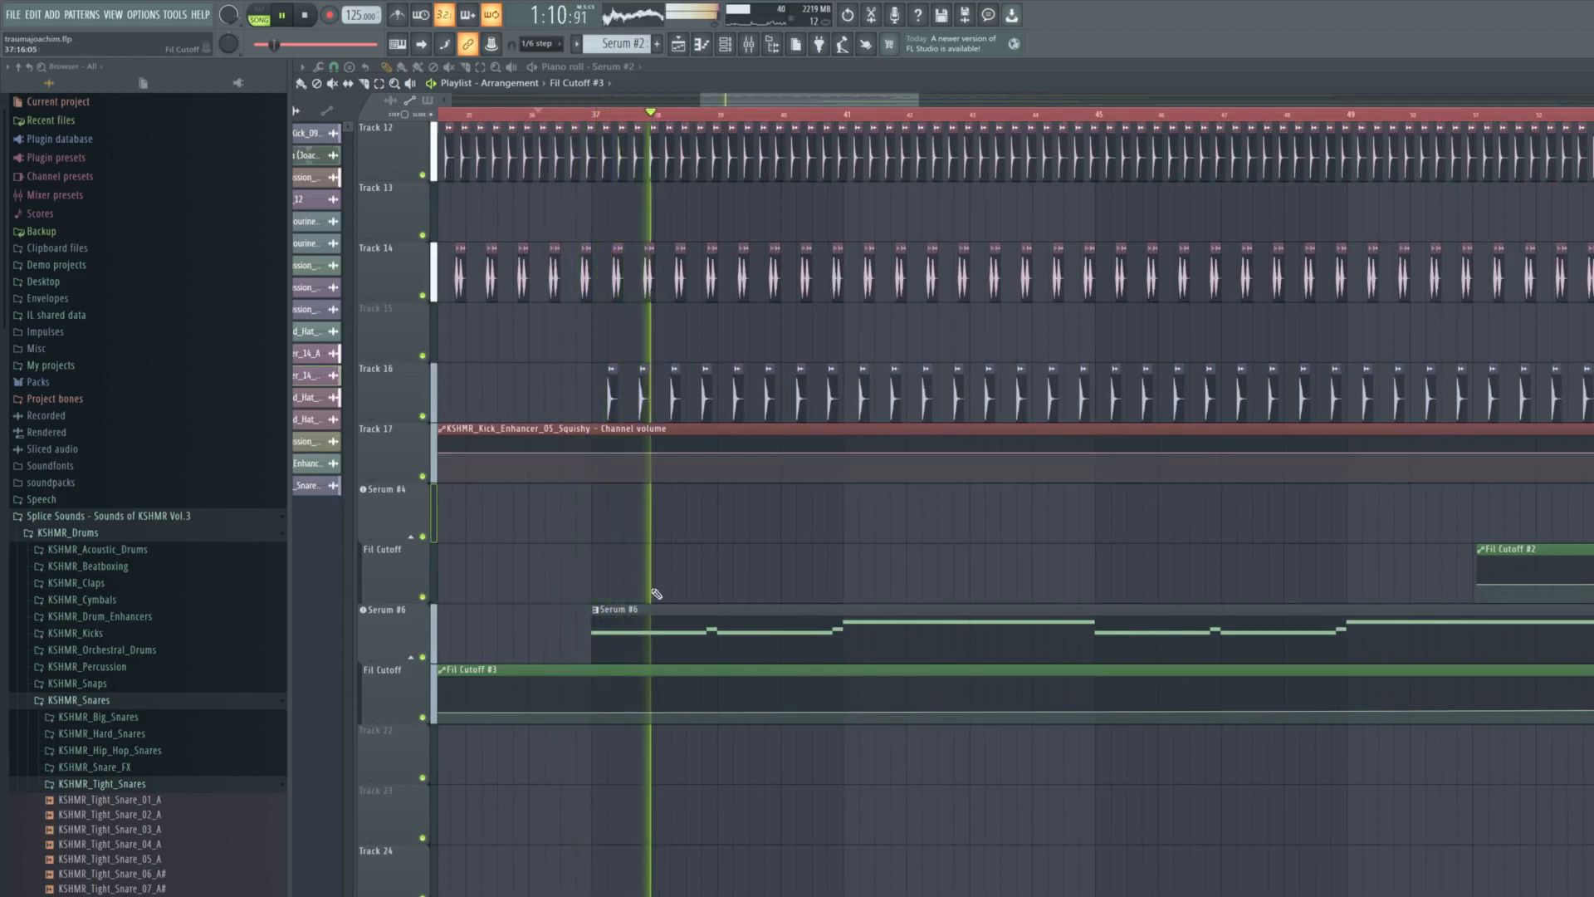
key(space)
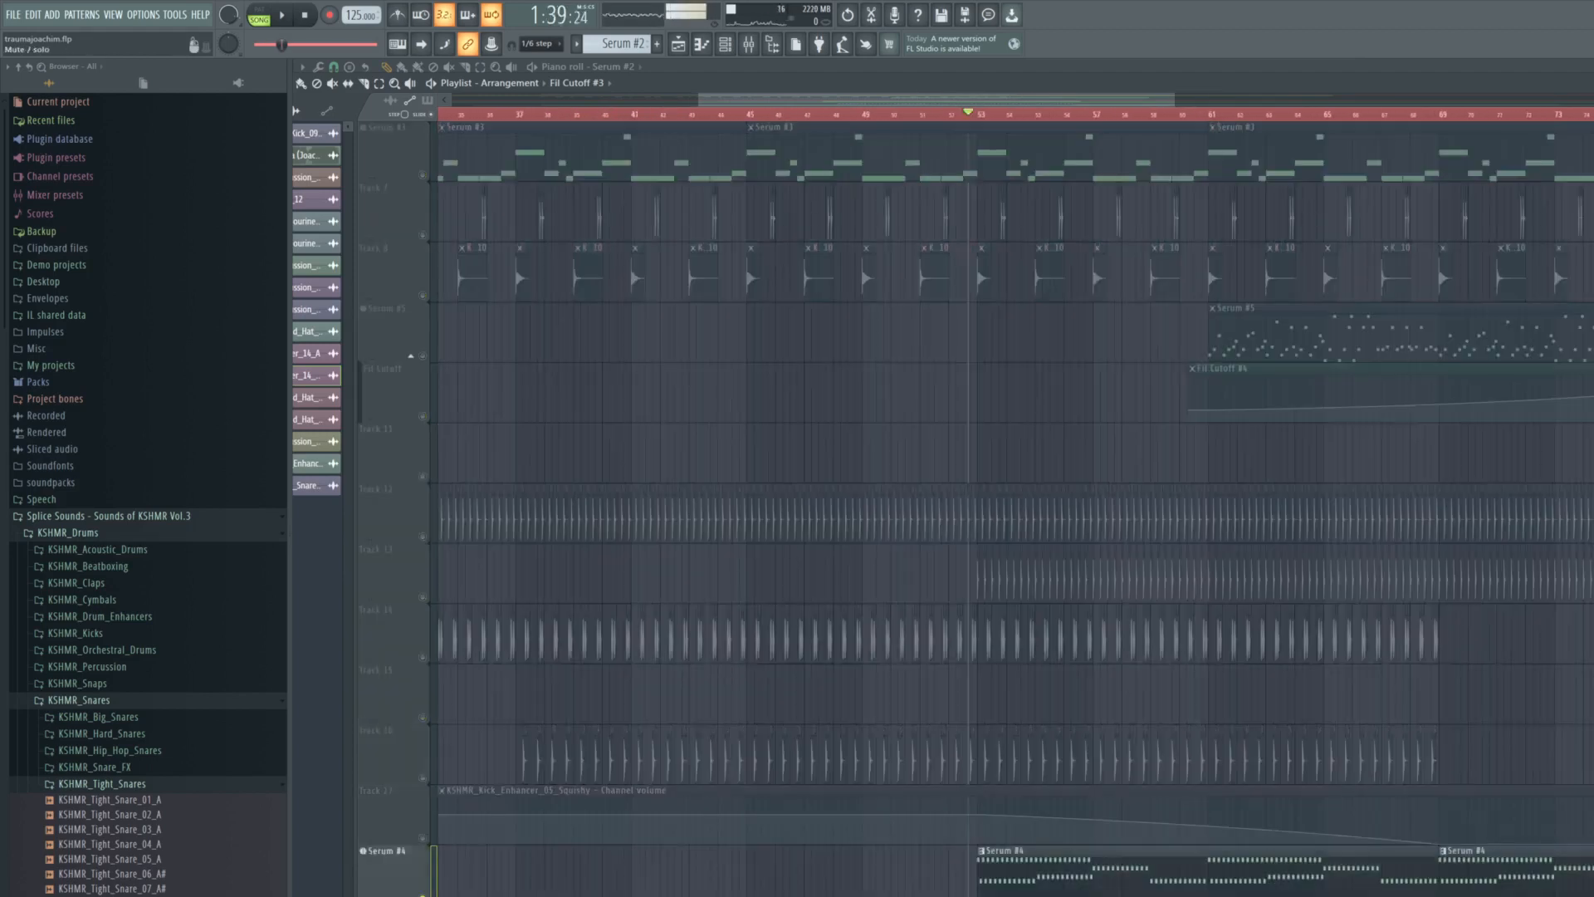
- Solo Serum #5, unmute its Fil Cutoff #4 automation and play from just before bar 61
scroll(987, 765, down, 4)
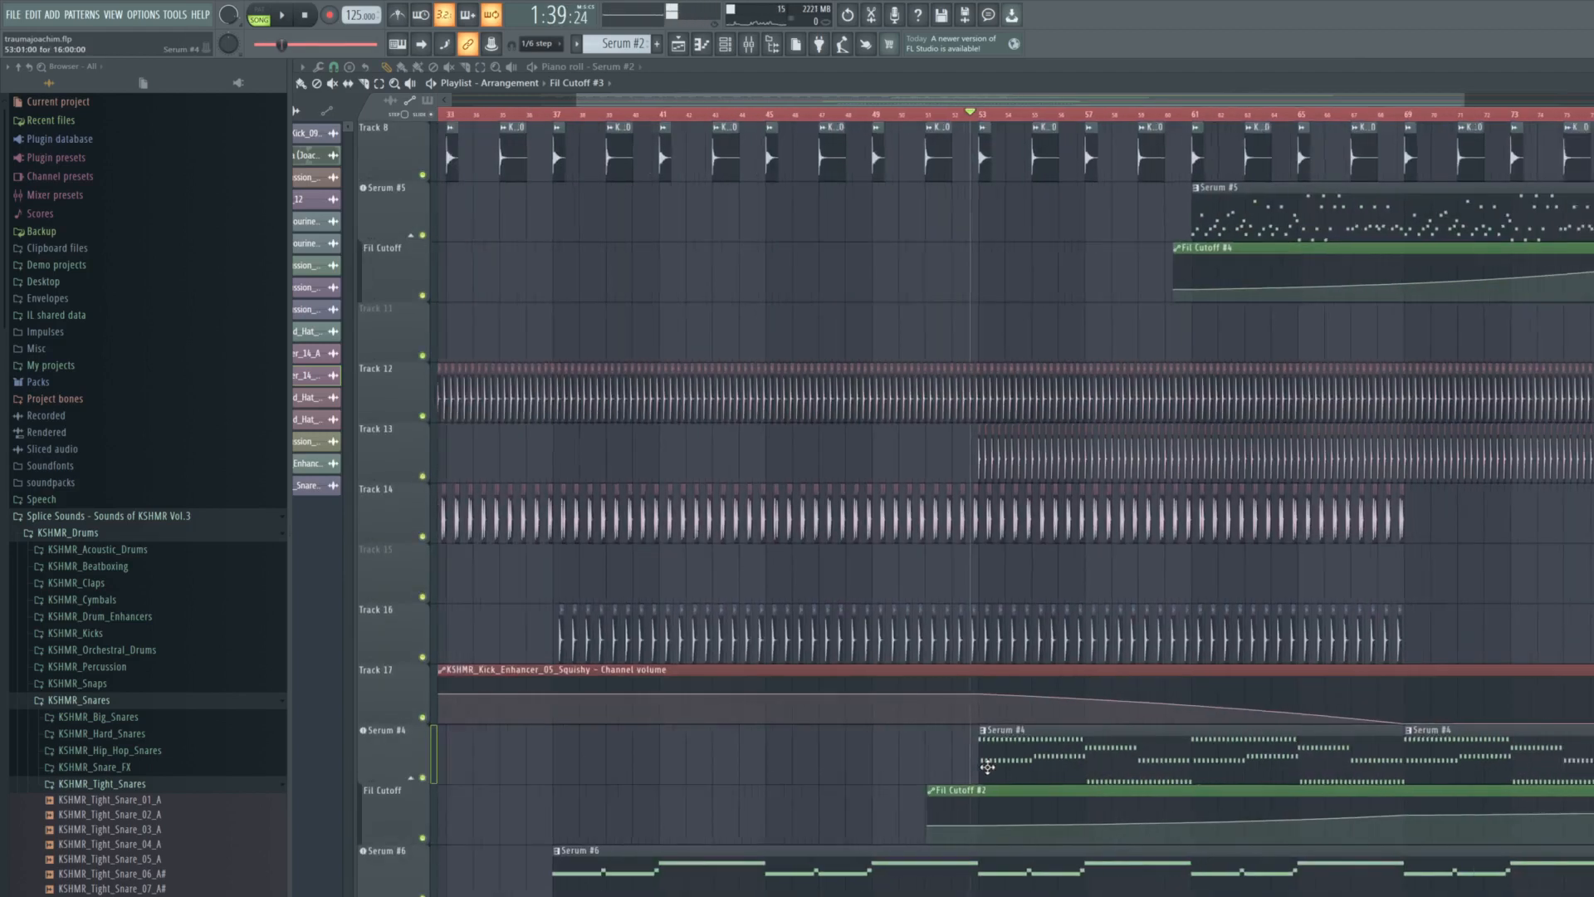
scroll(987, 765, down, 4)
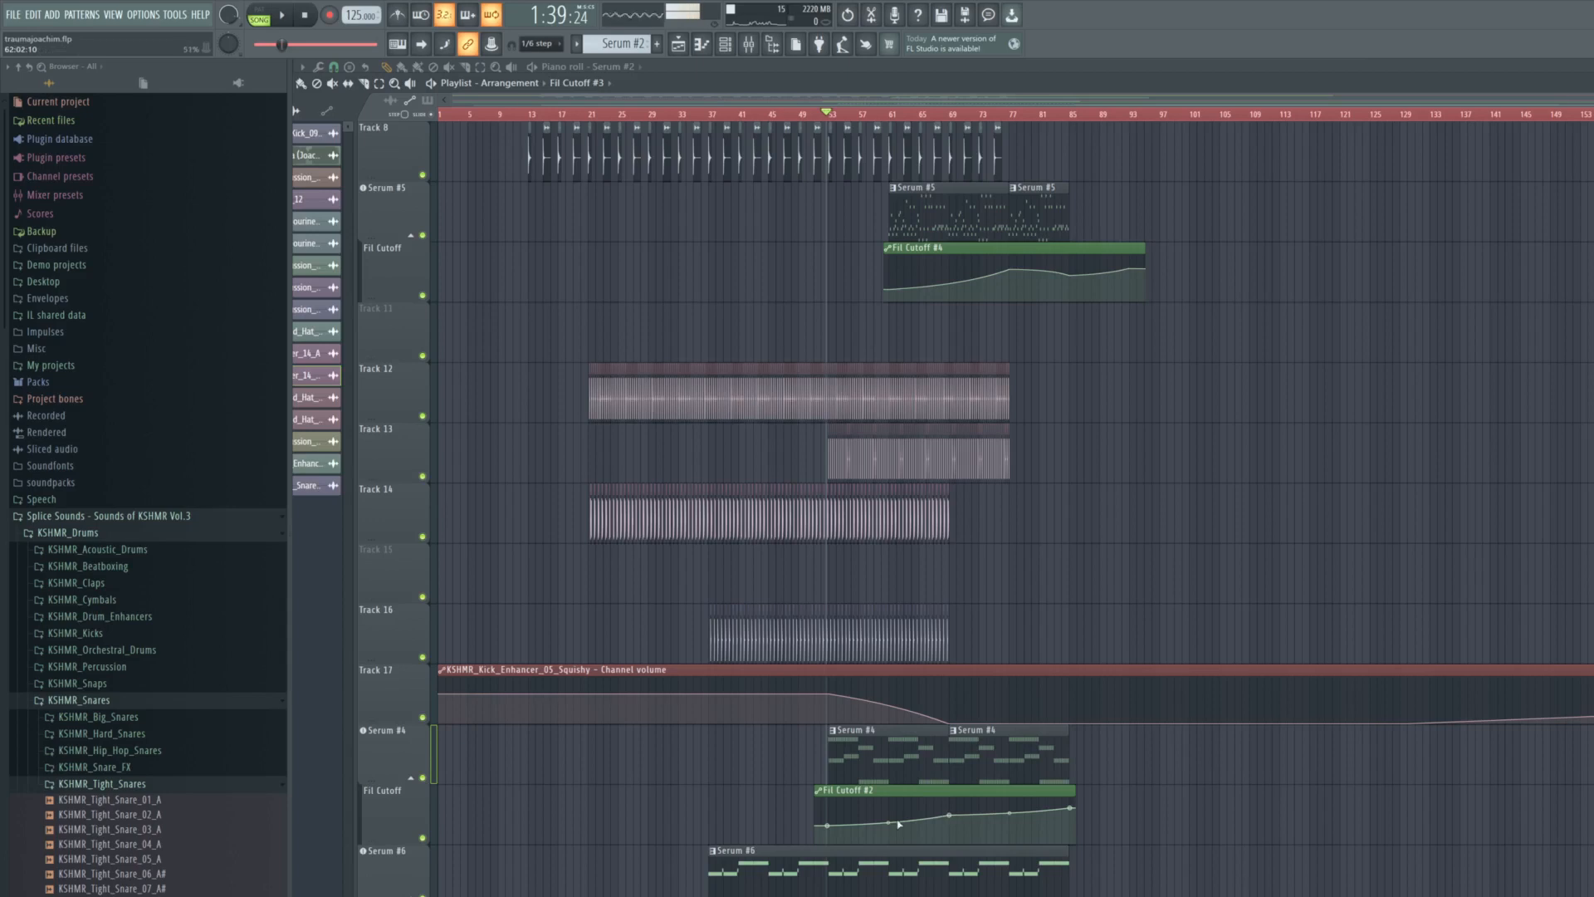
scroll(898, 823, up, 2)
scroll(860, 666, up, 3)
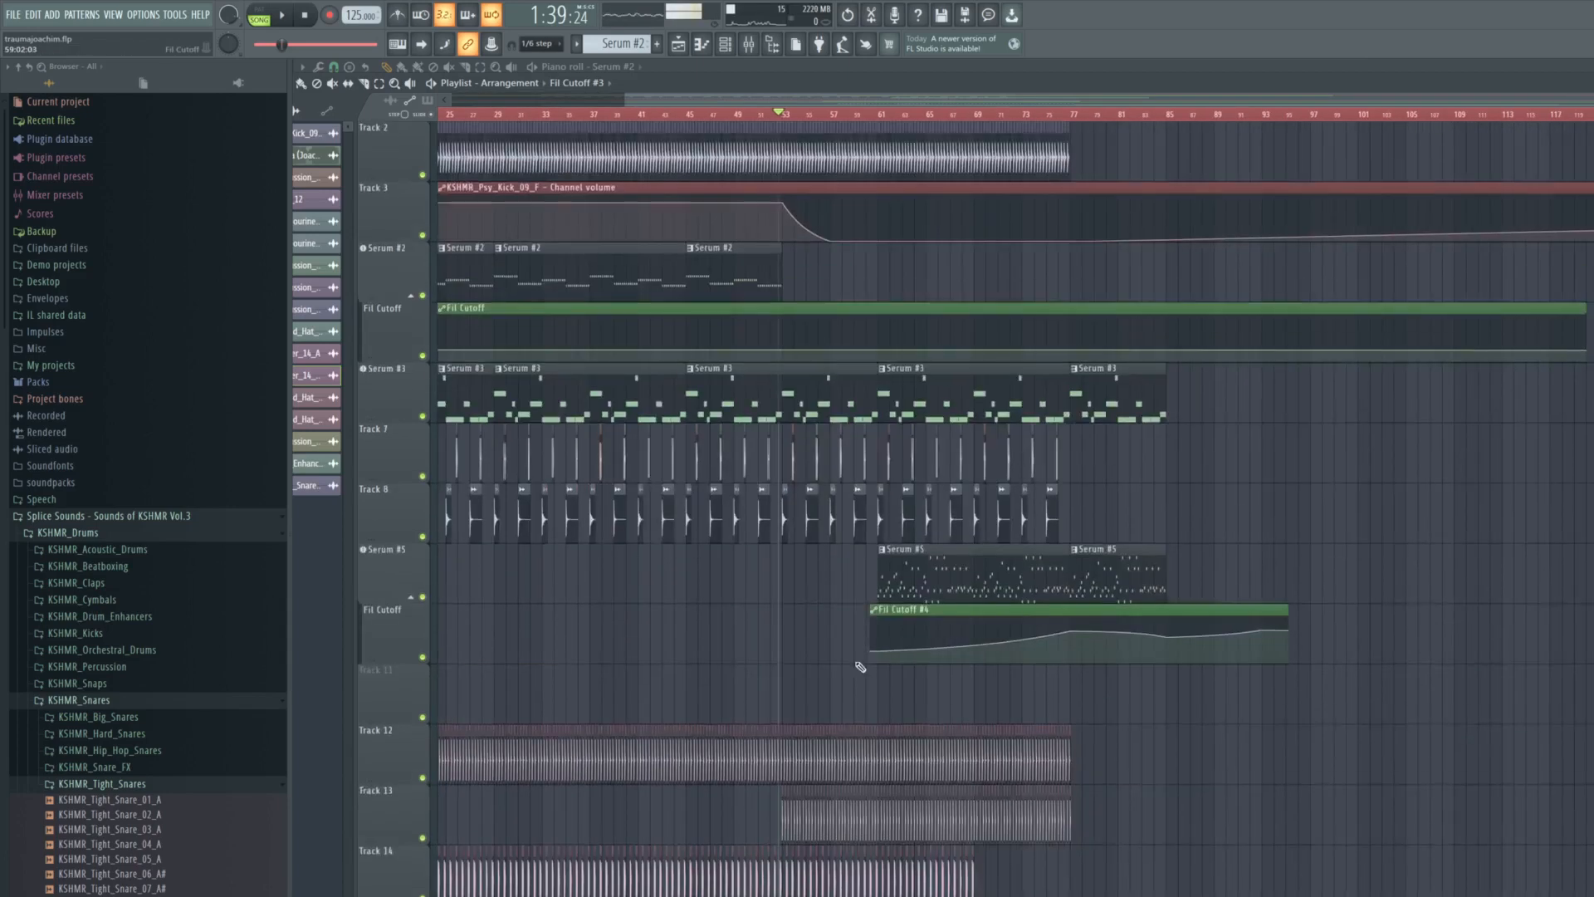
click(871, 118)
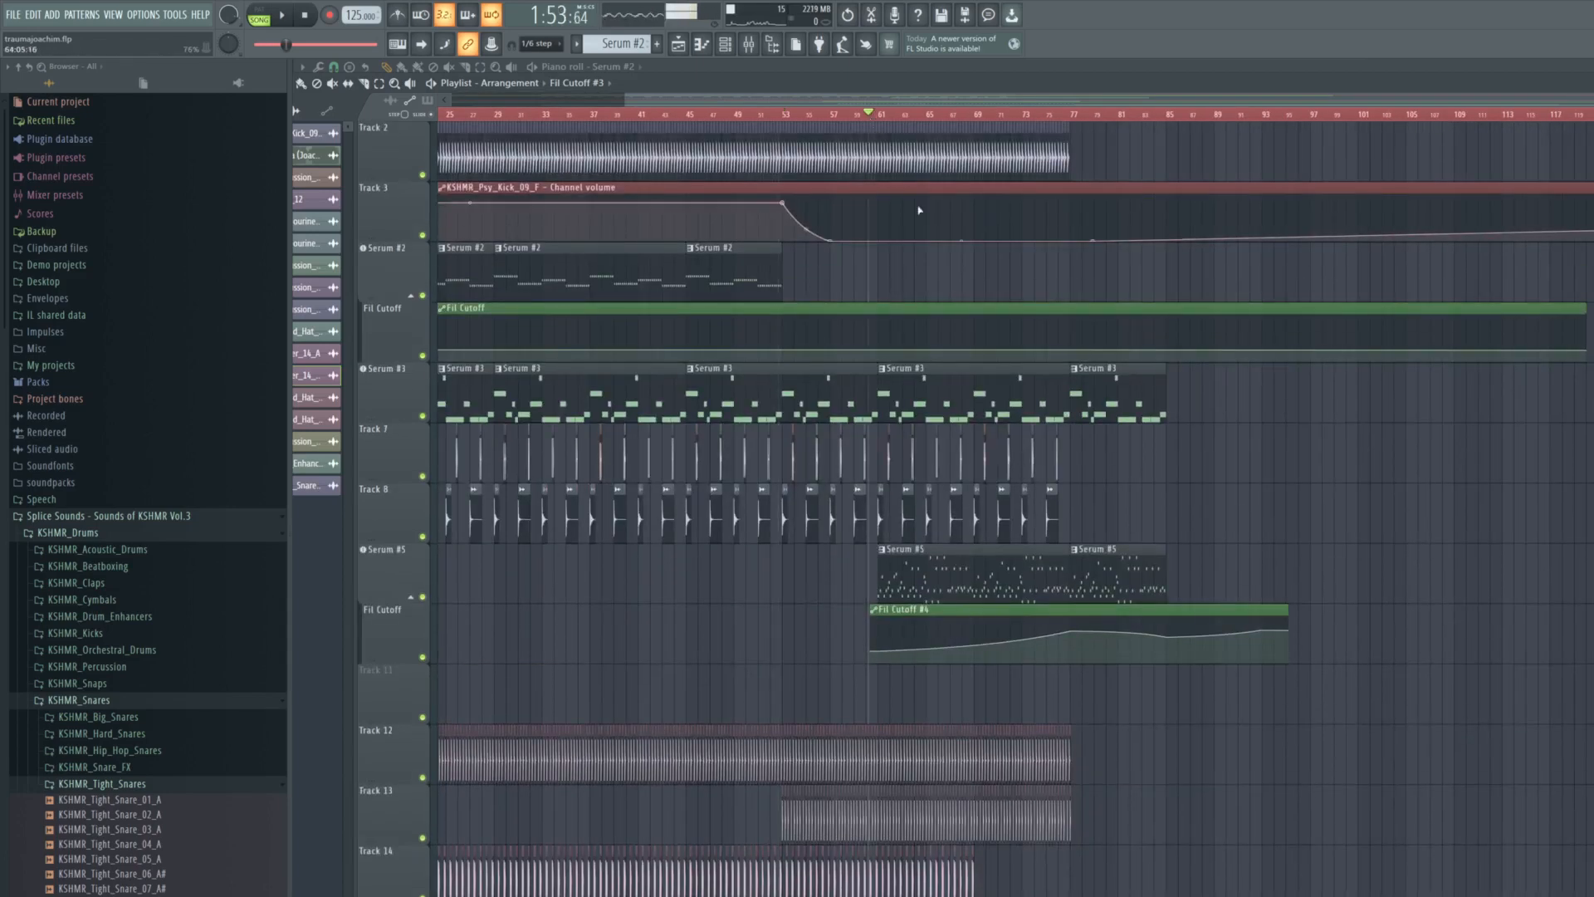
scroll(514, 643, up, 2)
right_click(422, 597)
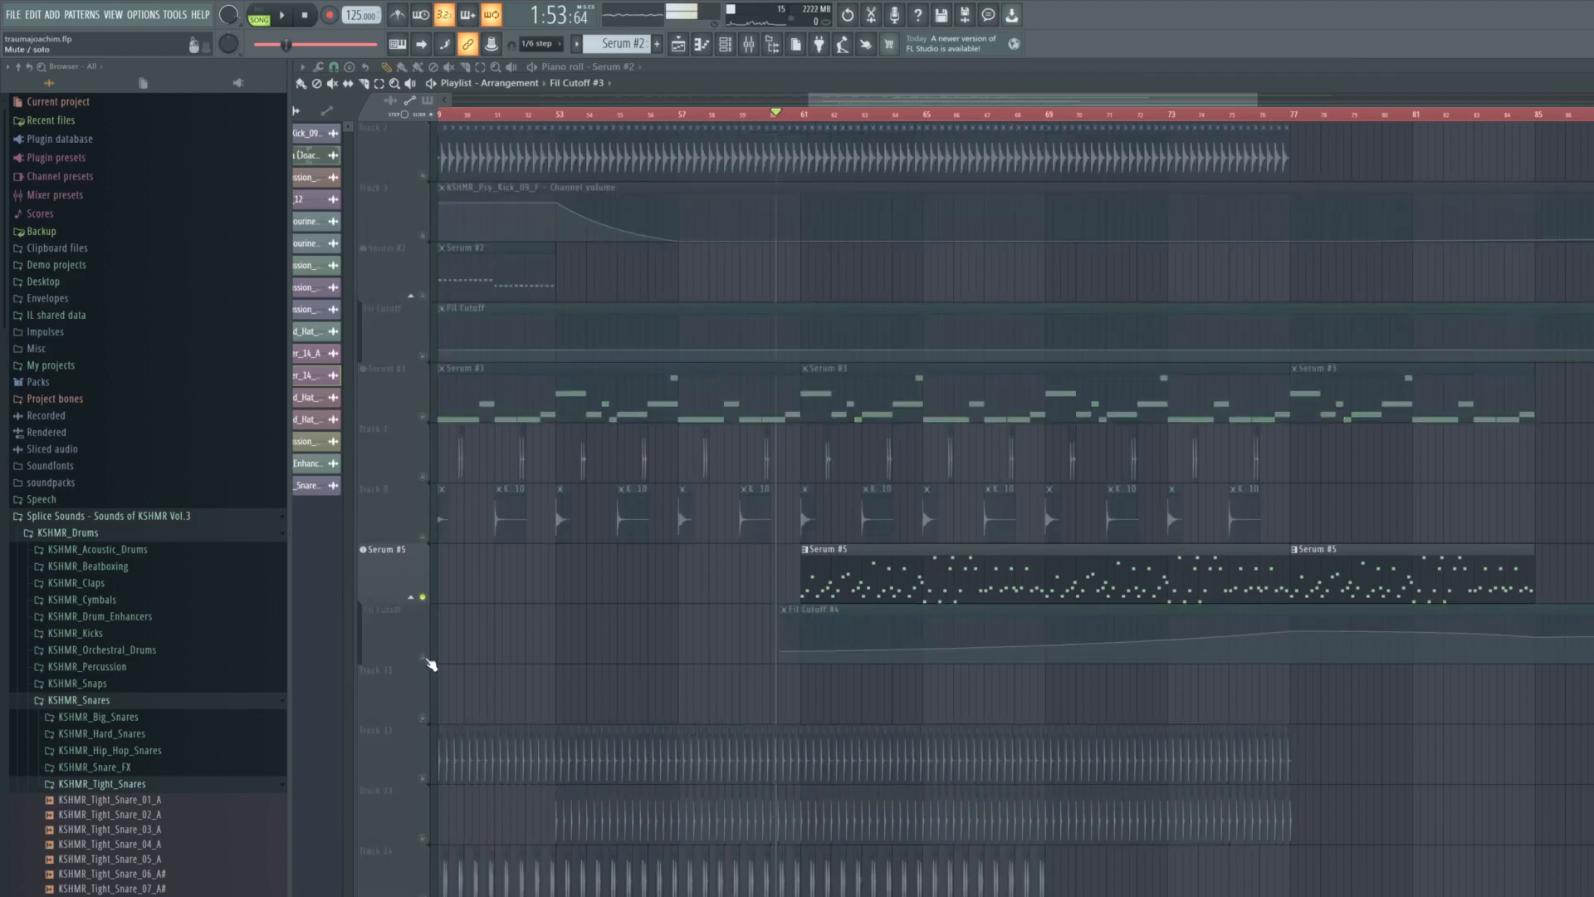
click(423, 656)
scroll(831, 357, up, 2)
click(782, 116)
key(space)
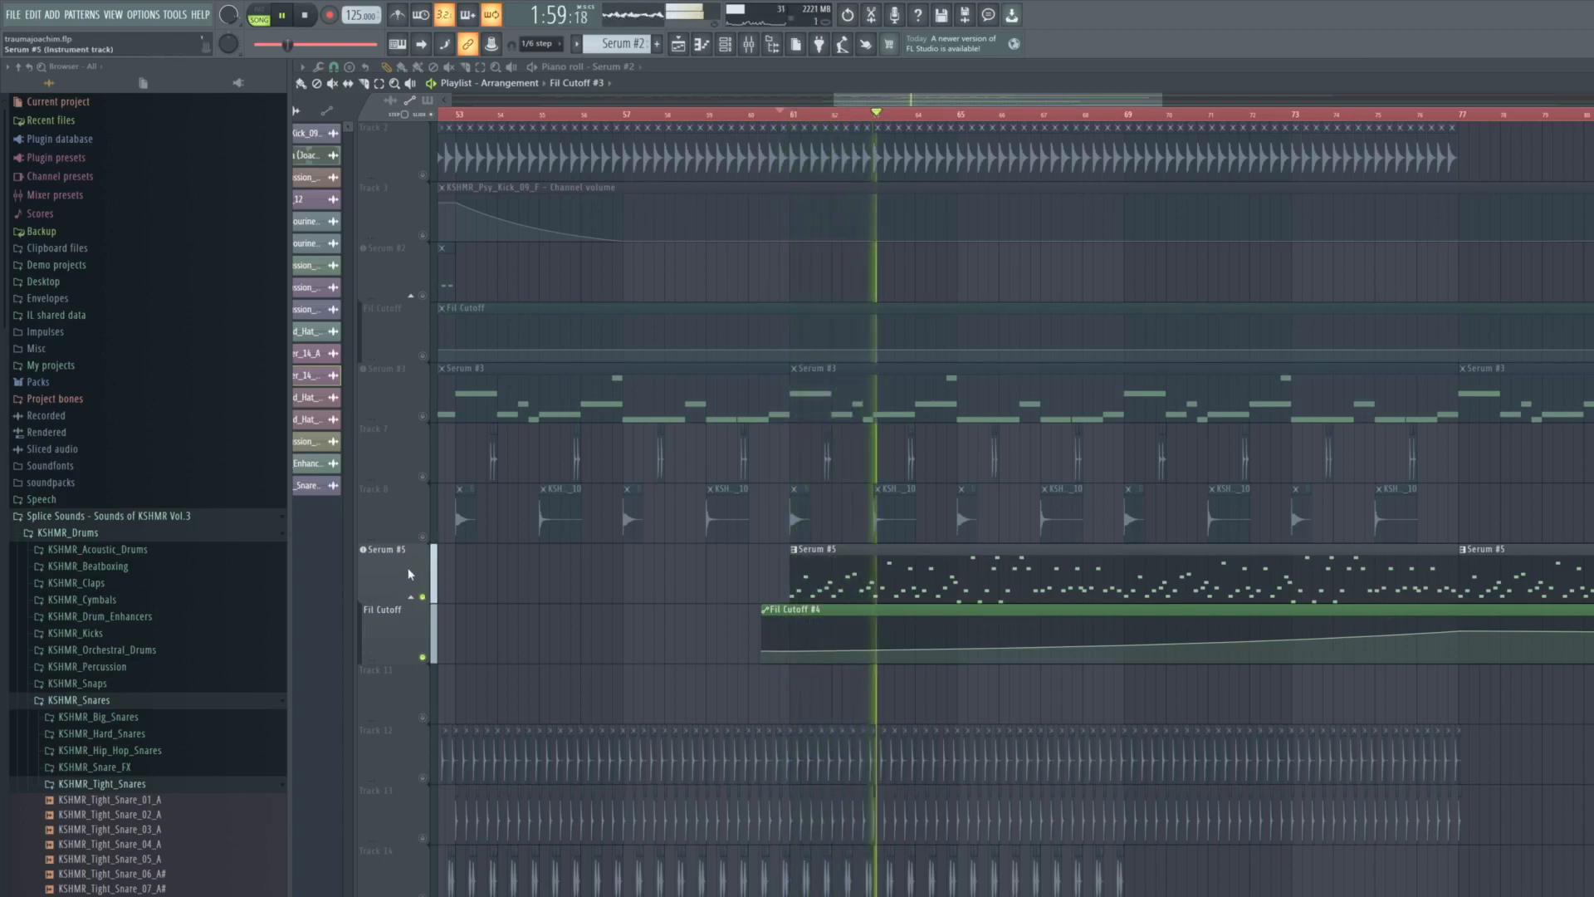
- Stop playback, inspect the notes of the first Serum #5 pattern in the piano roll and return to the playlist
scroll(408, 572, down, 2)
scroll(409, 573, up, 1)
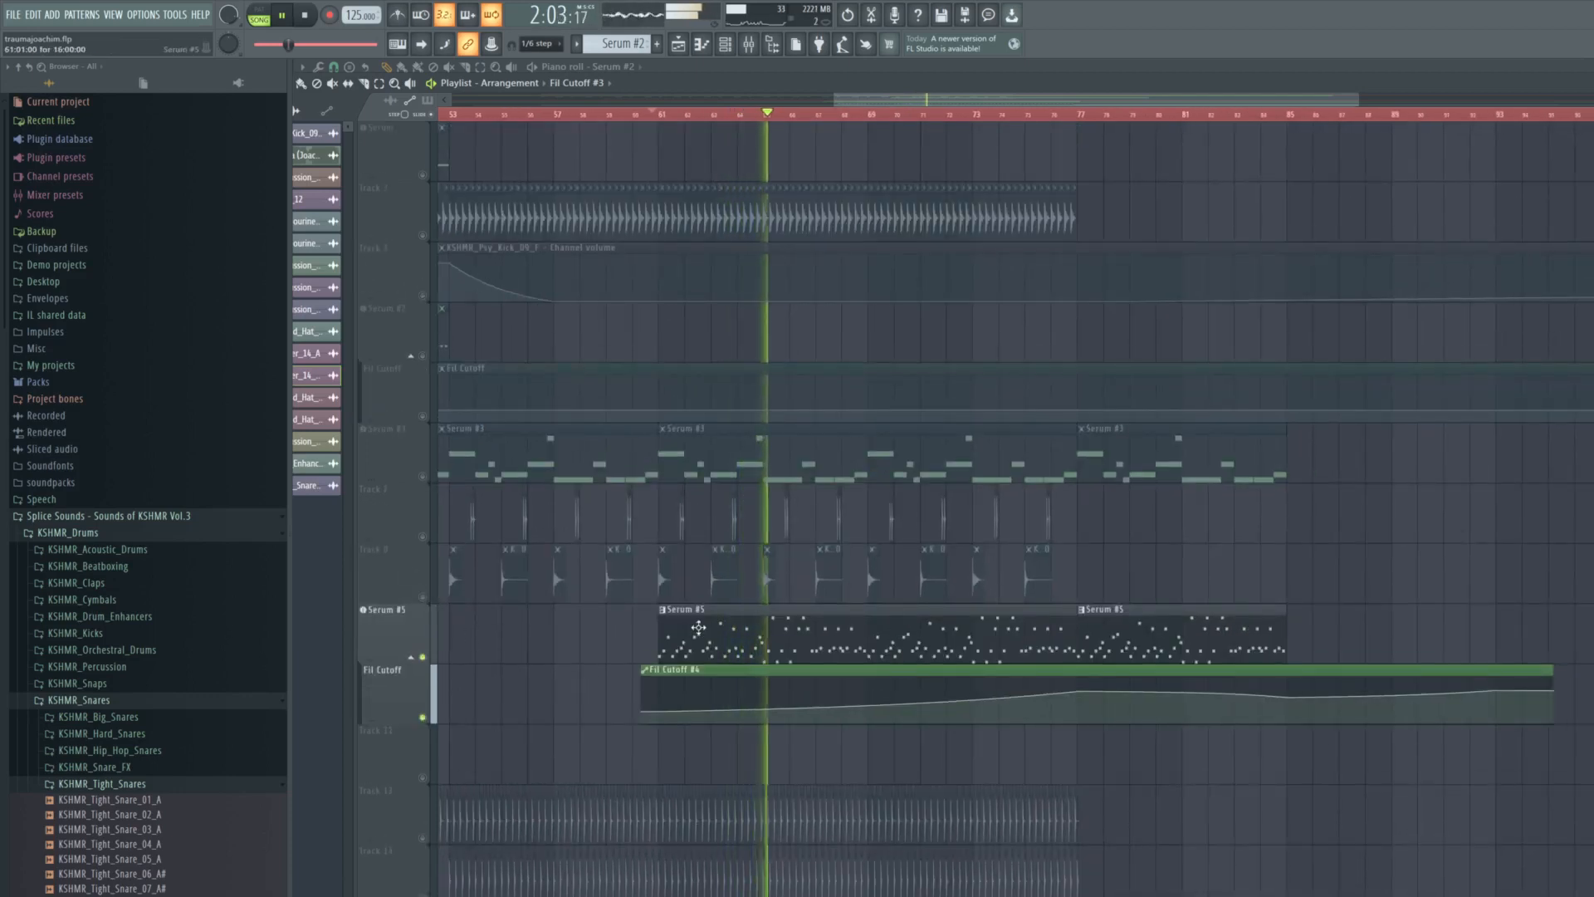
key(space)
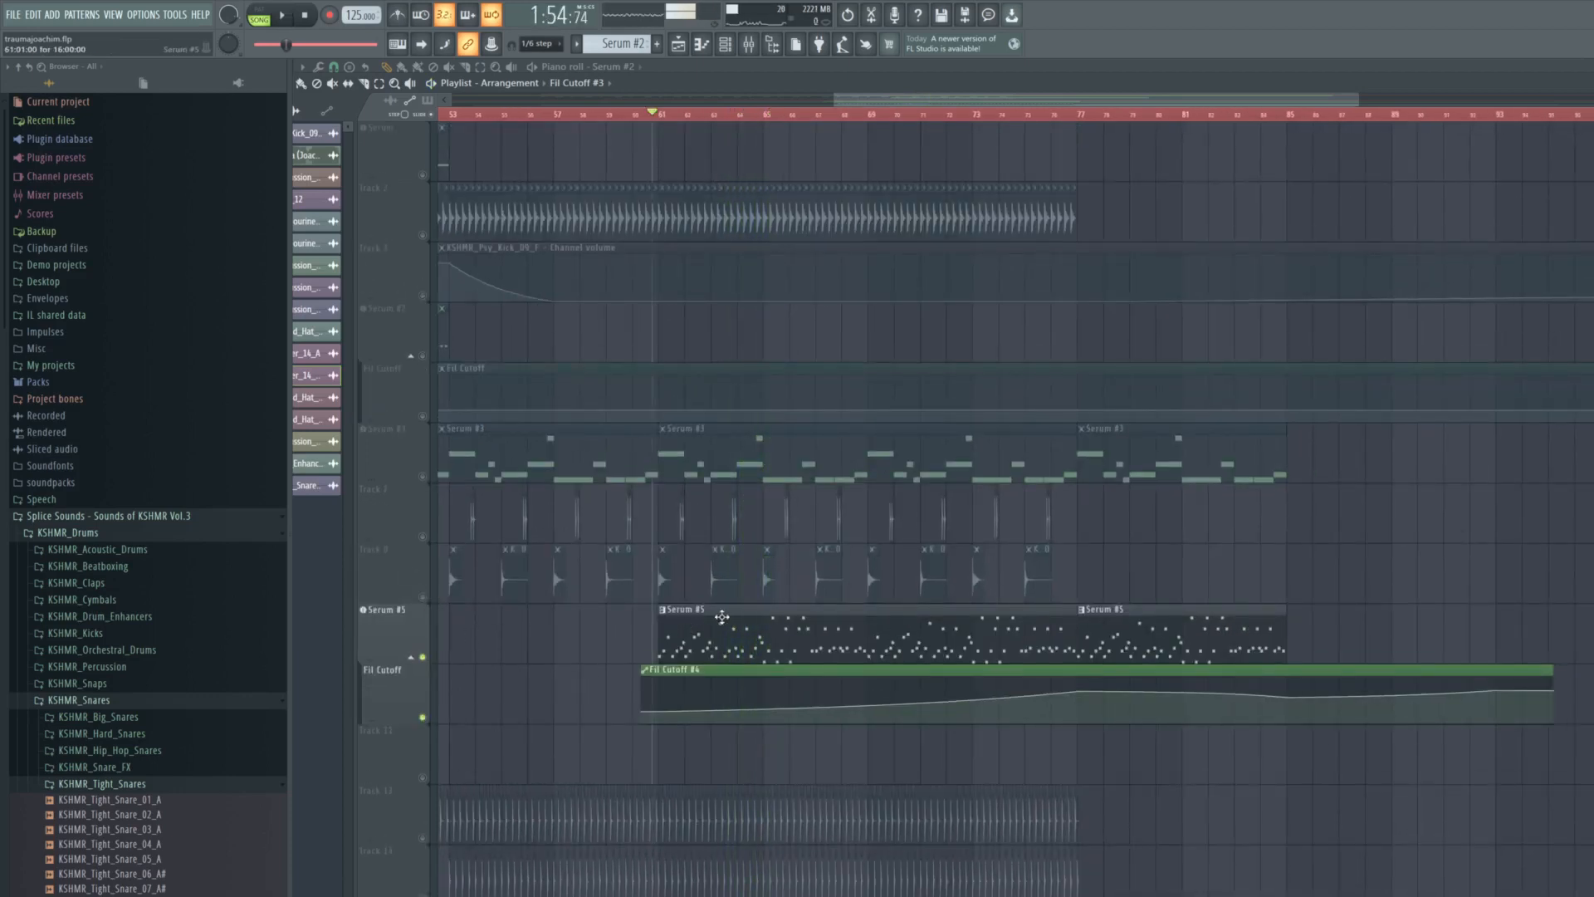
double_click(721, 616)
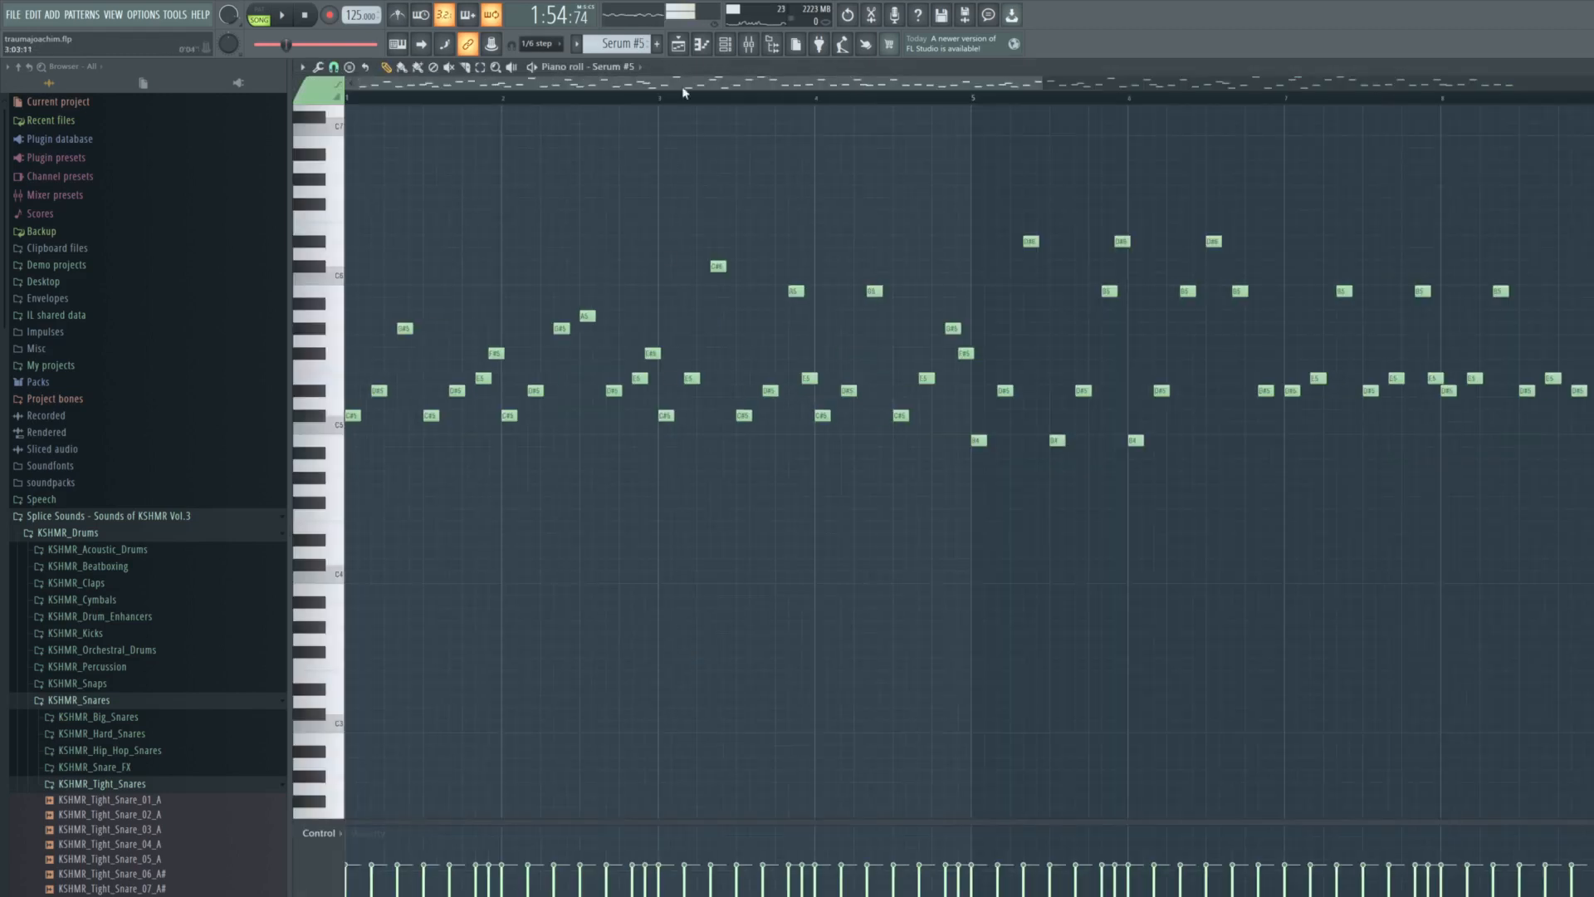
key(F5)
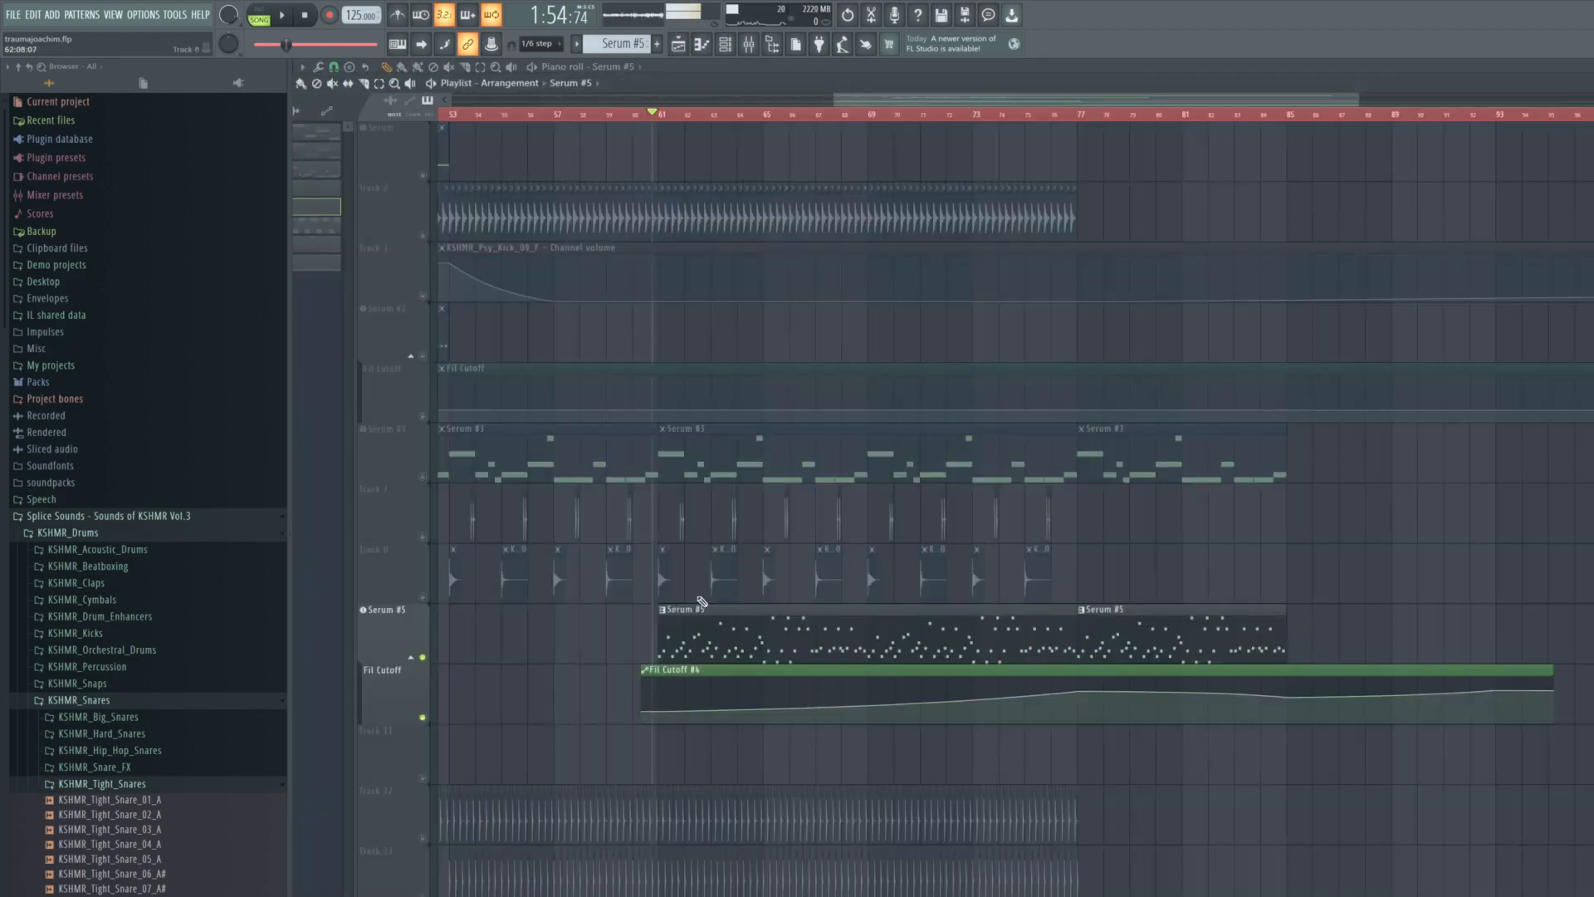
- Play Serum #5 with its filter automation from its start and from around bars 72 and 76
scroll(704, 597, down, 4)
key(space)
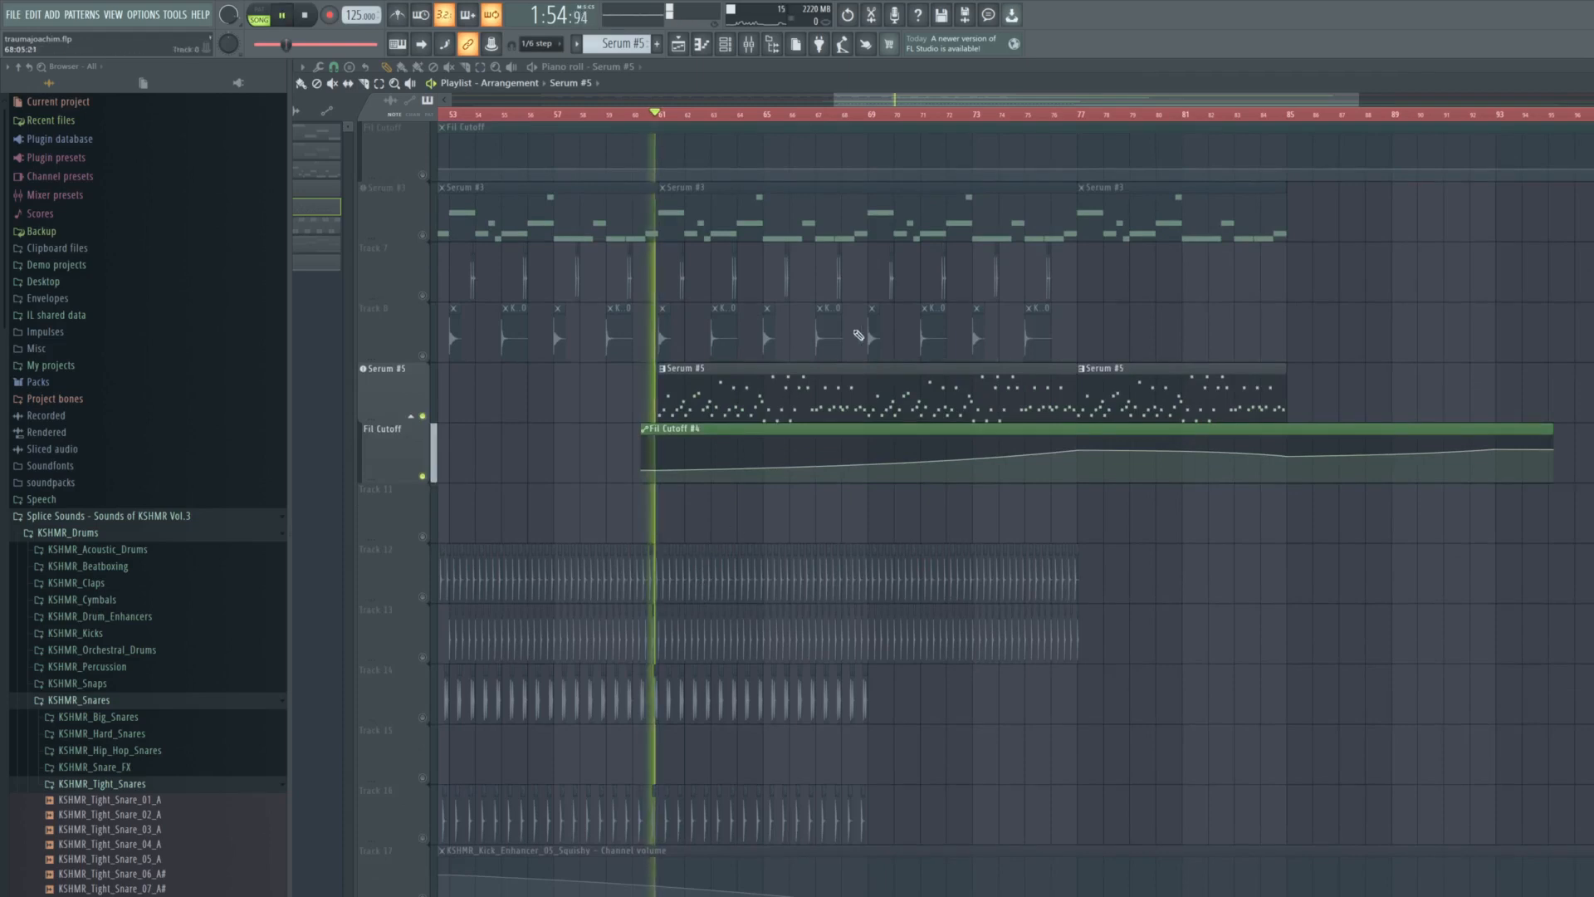
click(956, 116)
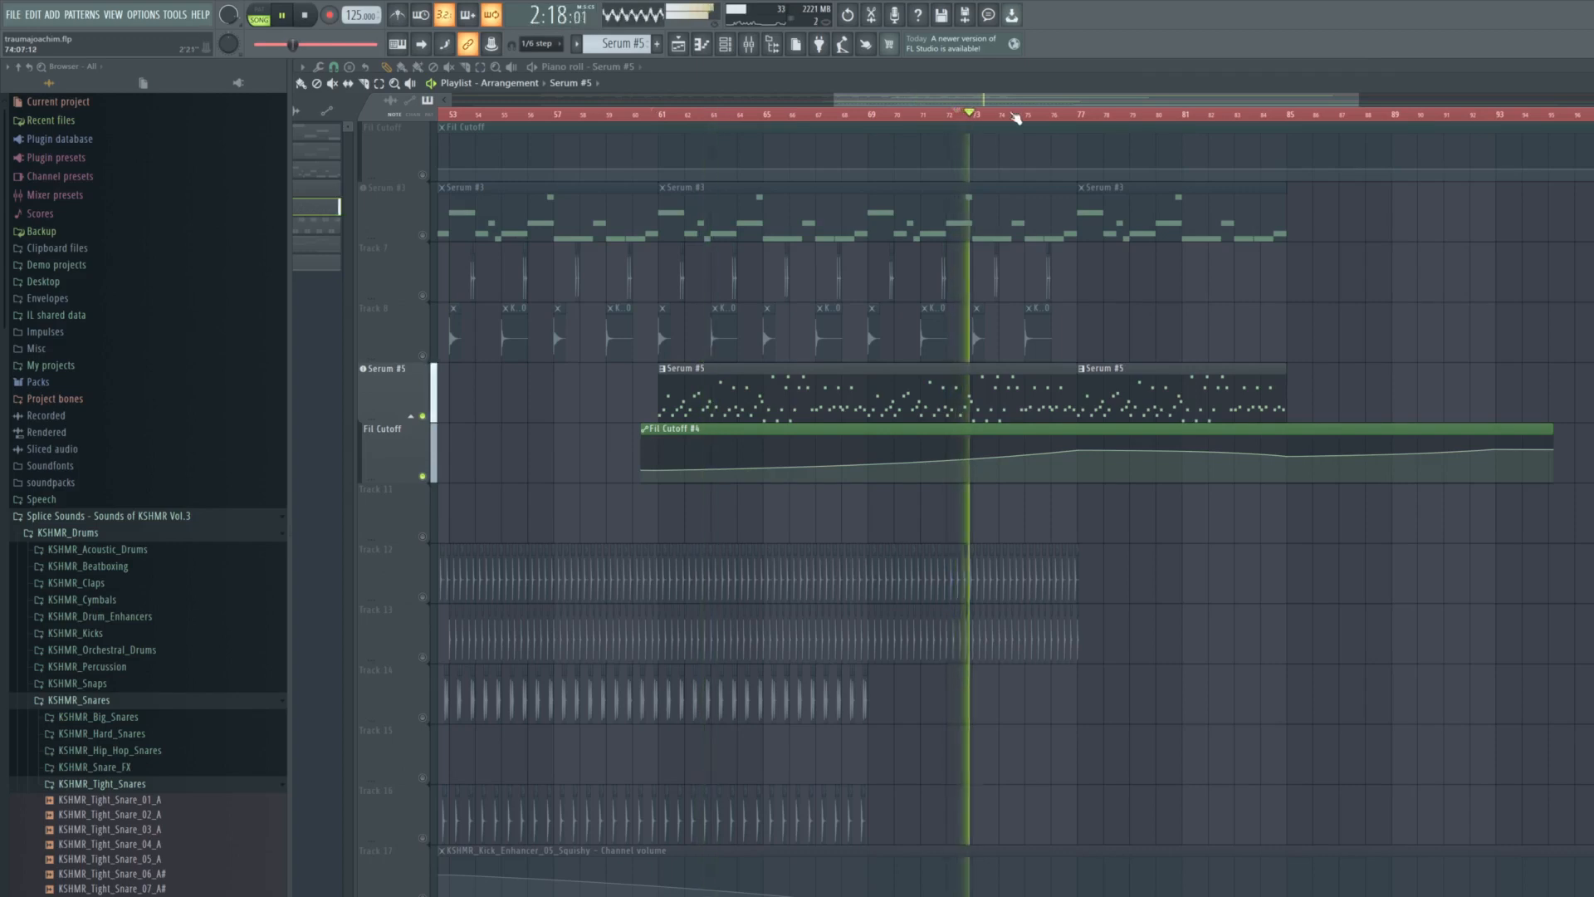
click(1061, 117)
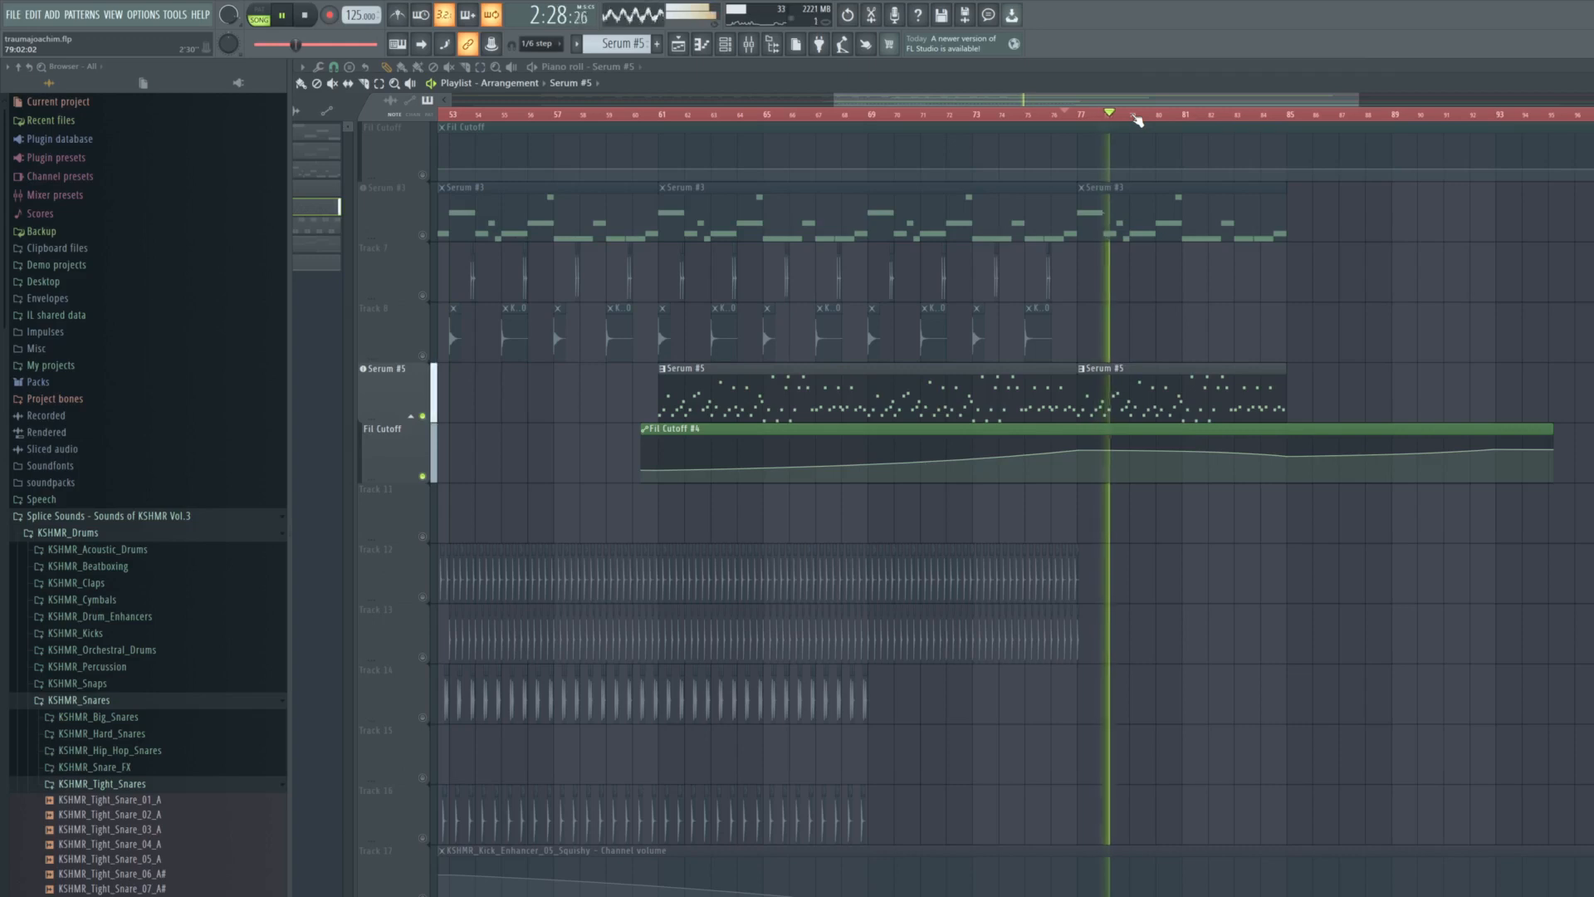
scroll(1085, 117, down, 3)
key(space)
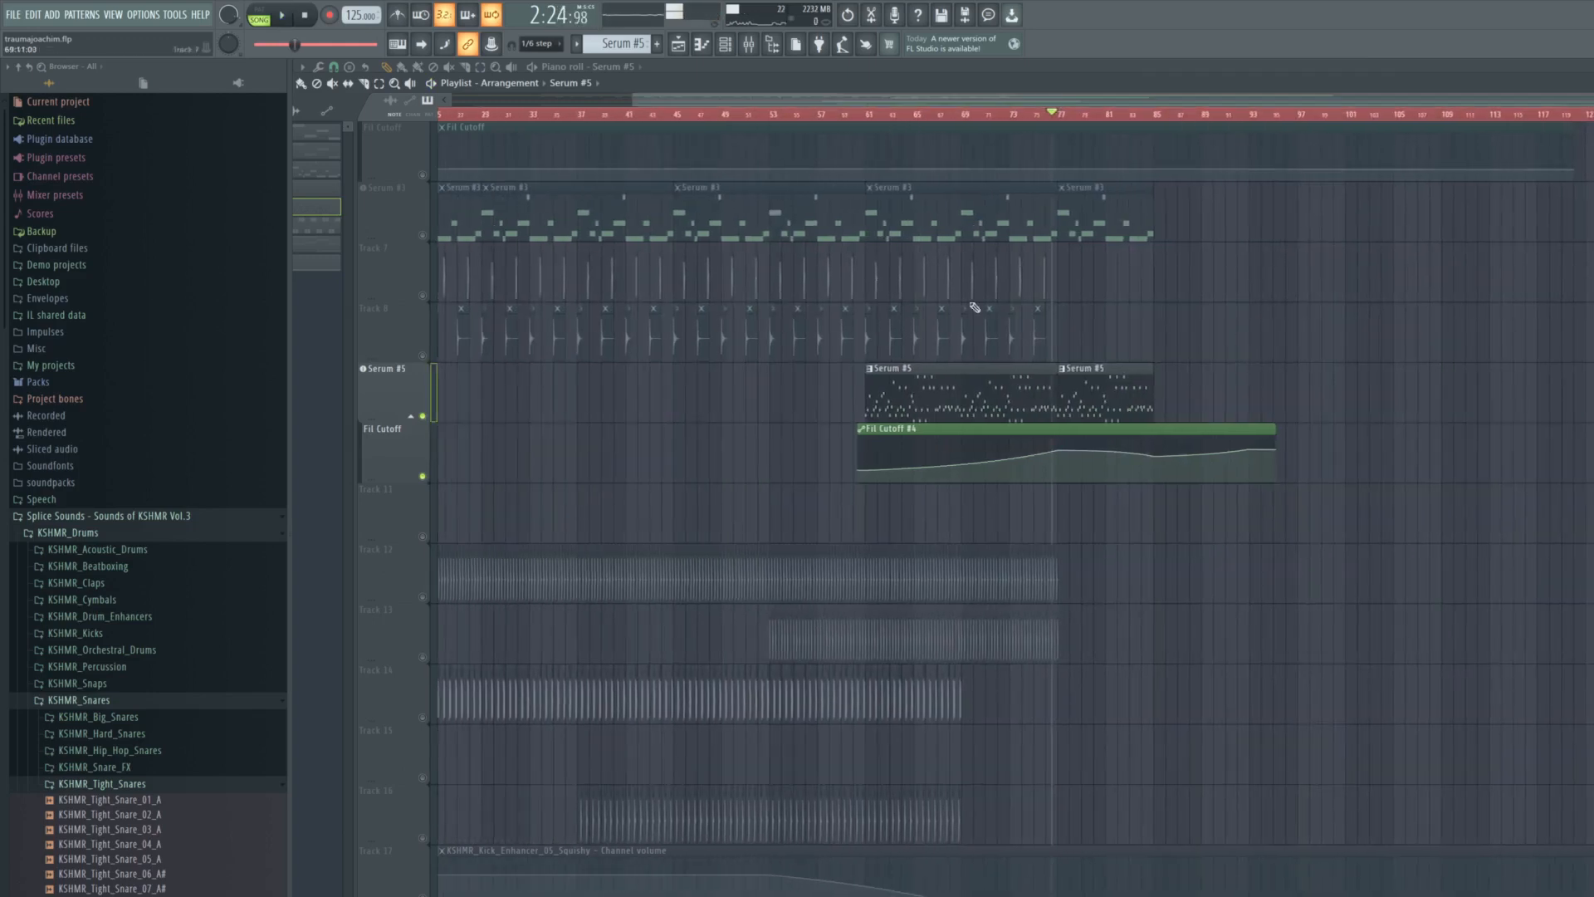
- End the solo of Serum #5 by unmuting all the playlist tracks
scroll(892, 417, down, 3)
scroll(716, 433, up, 5)
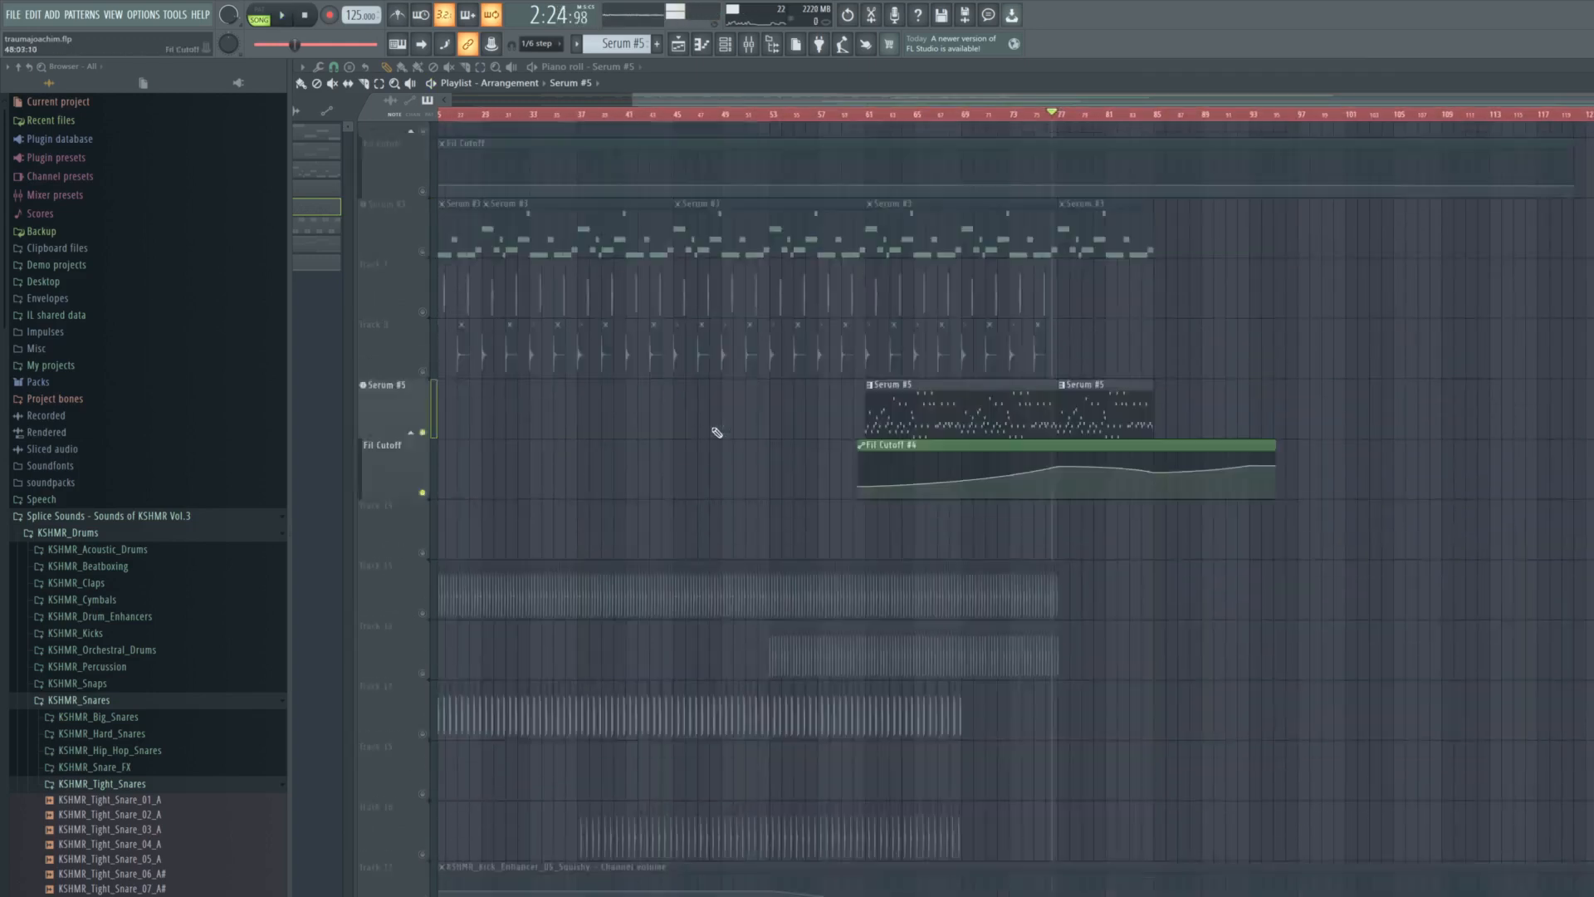
scroll(709, 430, down, 3)
scroll(534, 335, up, 3)
right_click(423, 178)
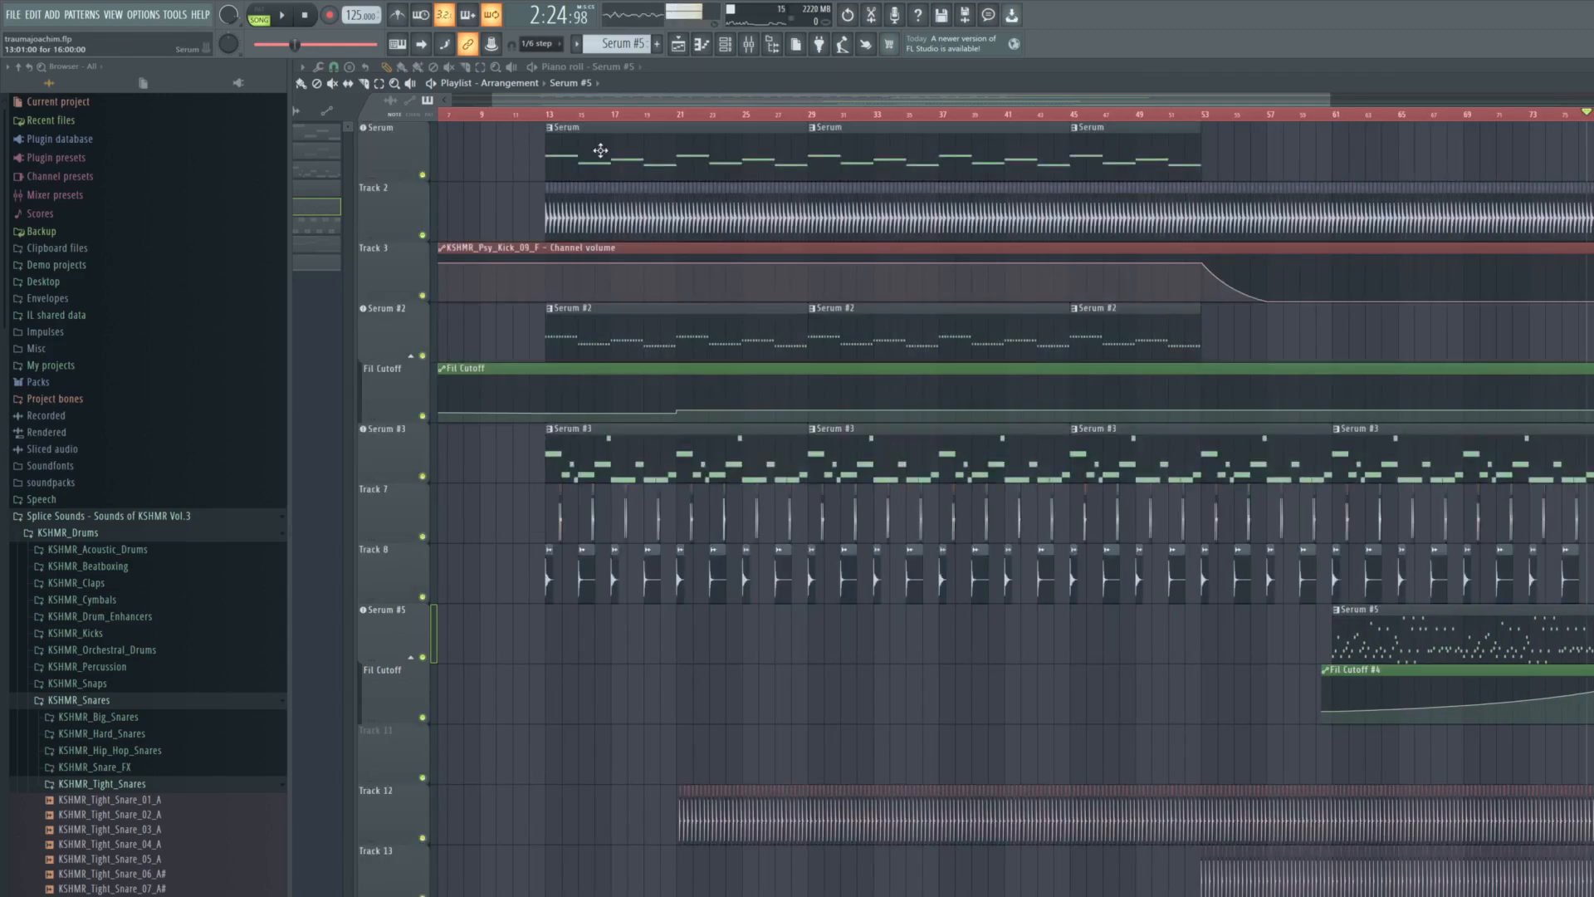
- Review the first Serum track's synth settings and effects, and close the plugin
double_click(572, 153)
key(Escape)
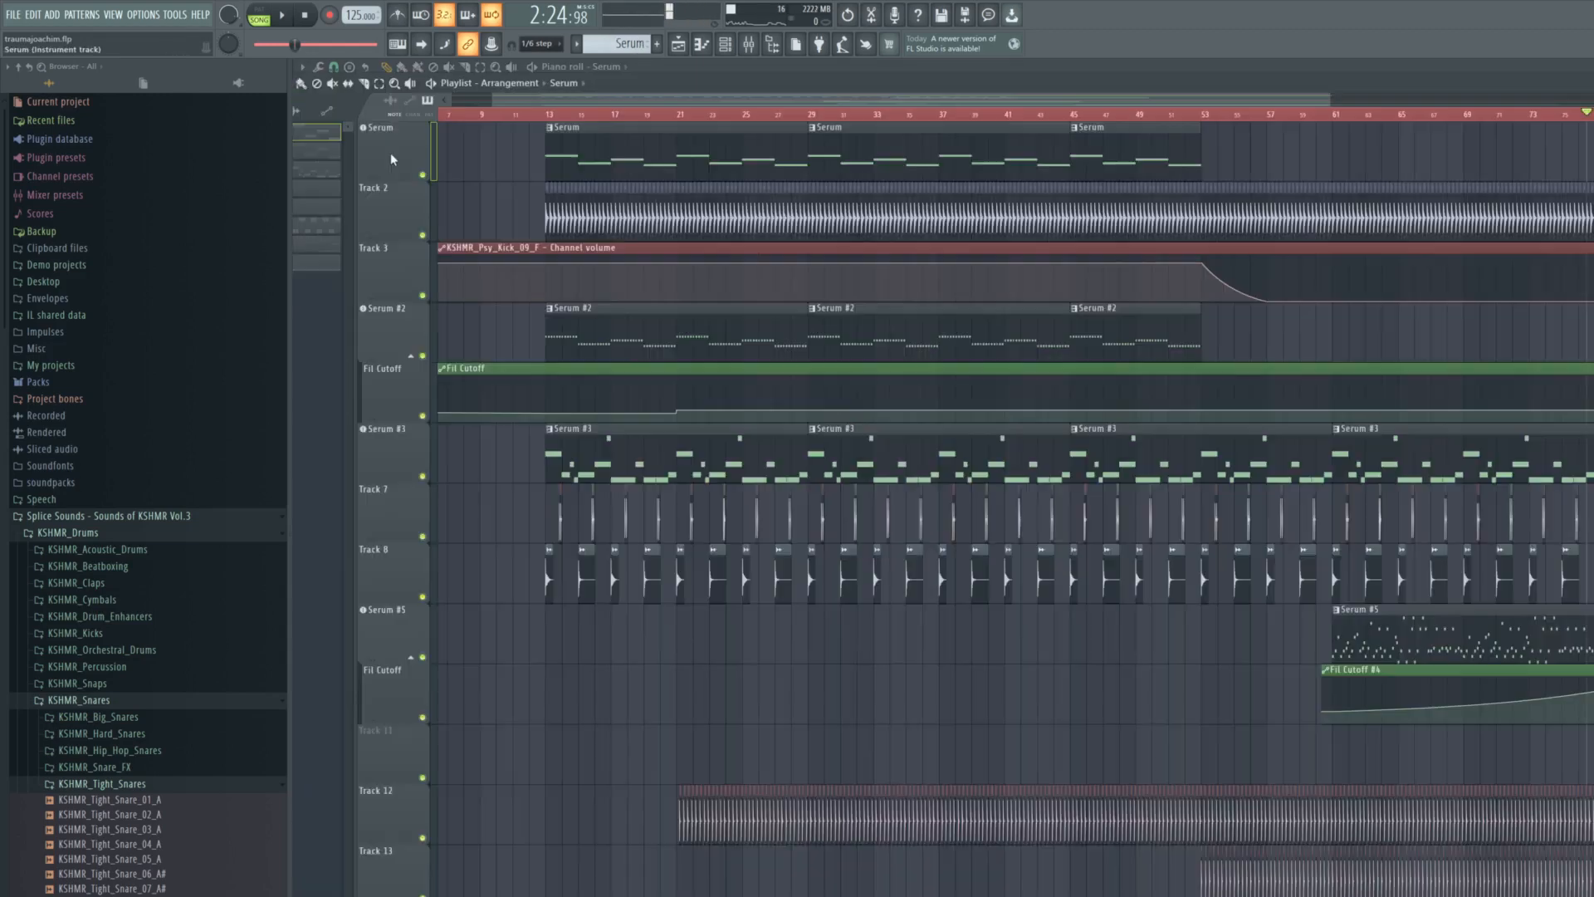
double_click(391, 153)
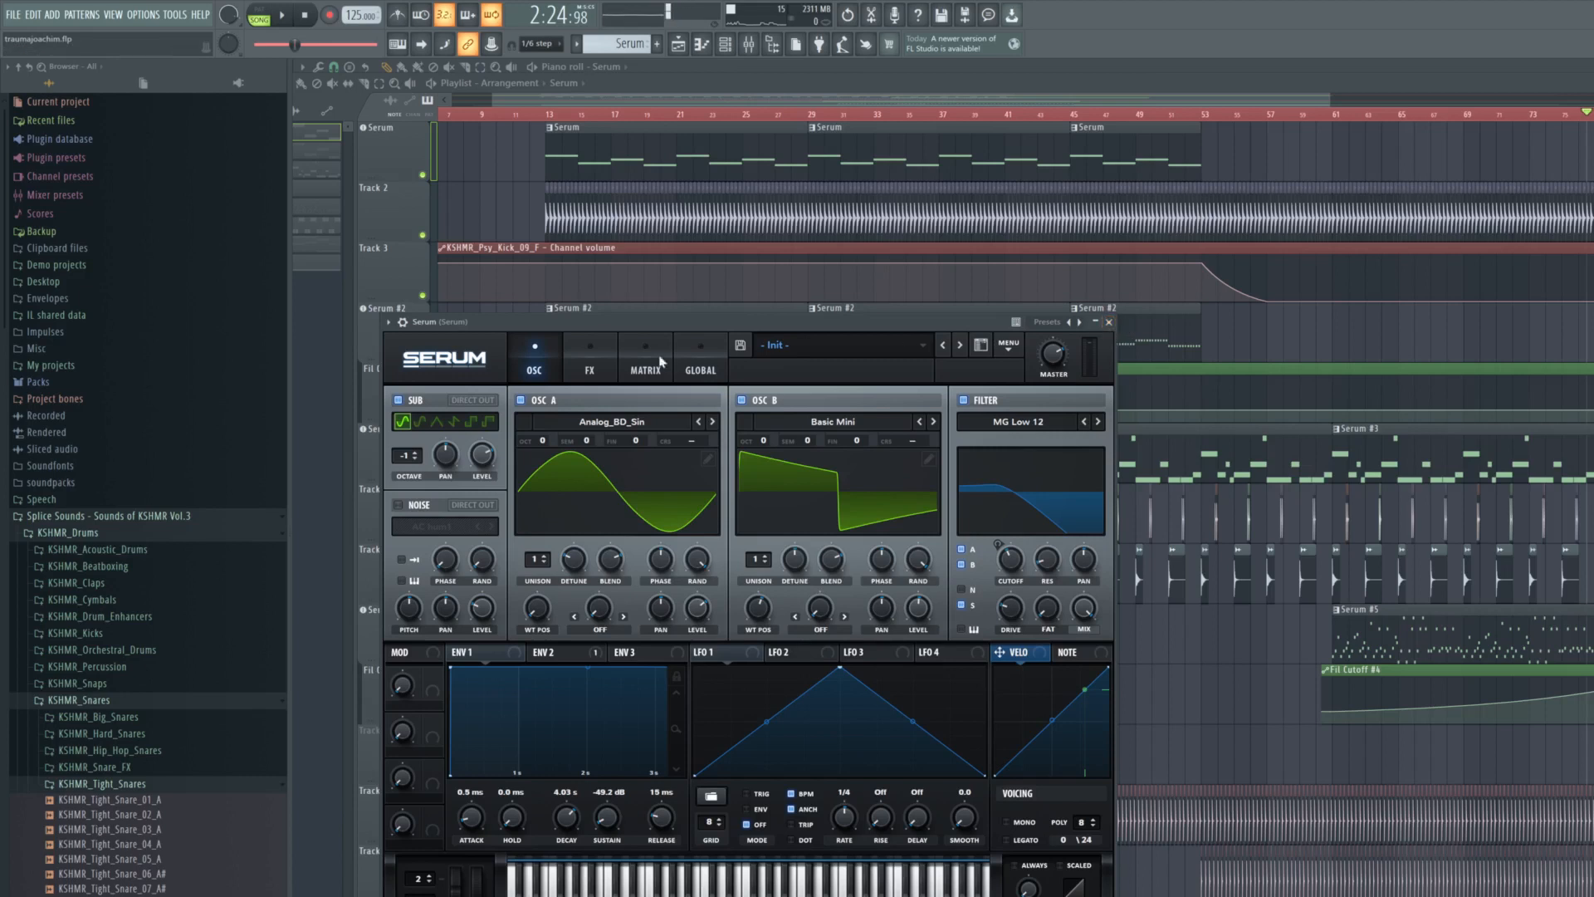
click(589, 367)
click(1109, 322)
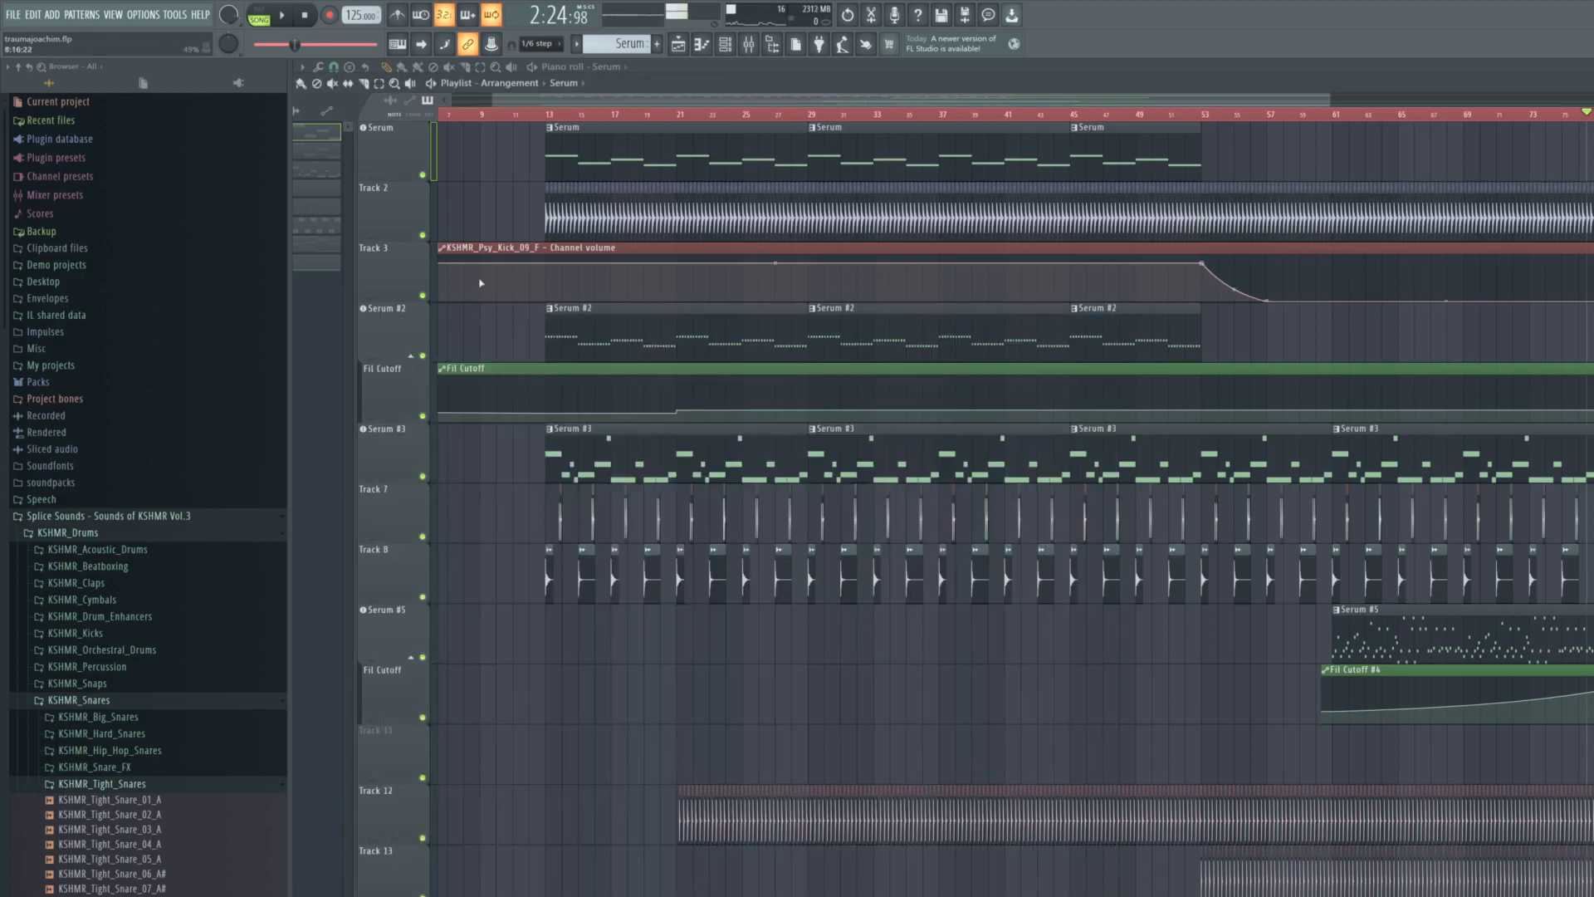
- Open the Serum #2 synth, enlarge its window to review the BA D_Bass 1 [DU] preset, and close it
click(382, 308)
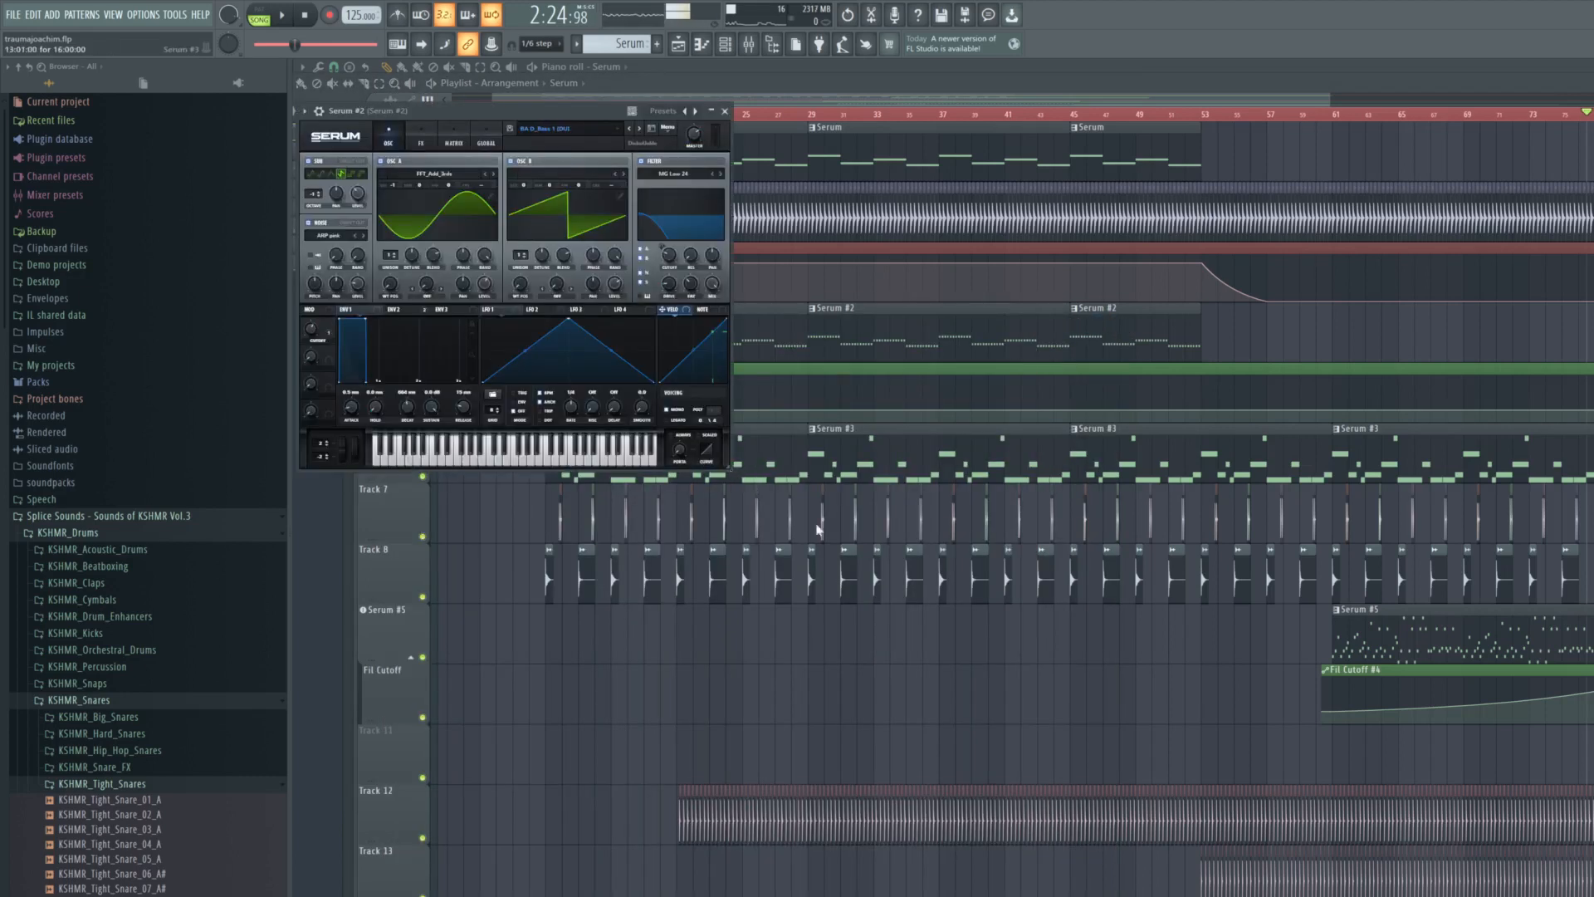
drag(729, 468, 1084, 755)
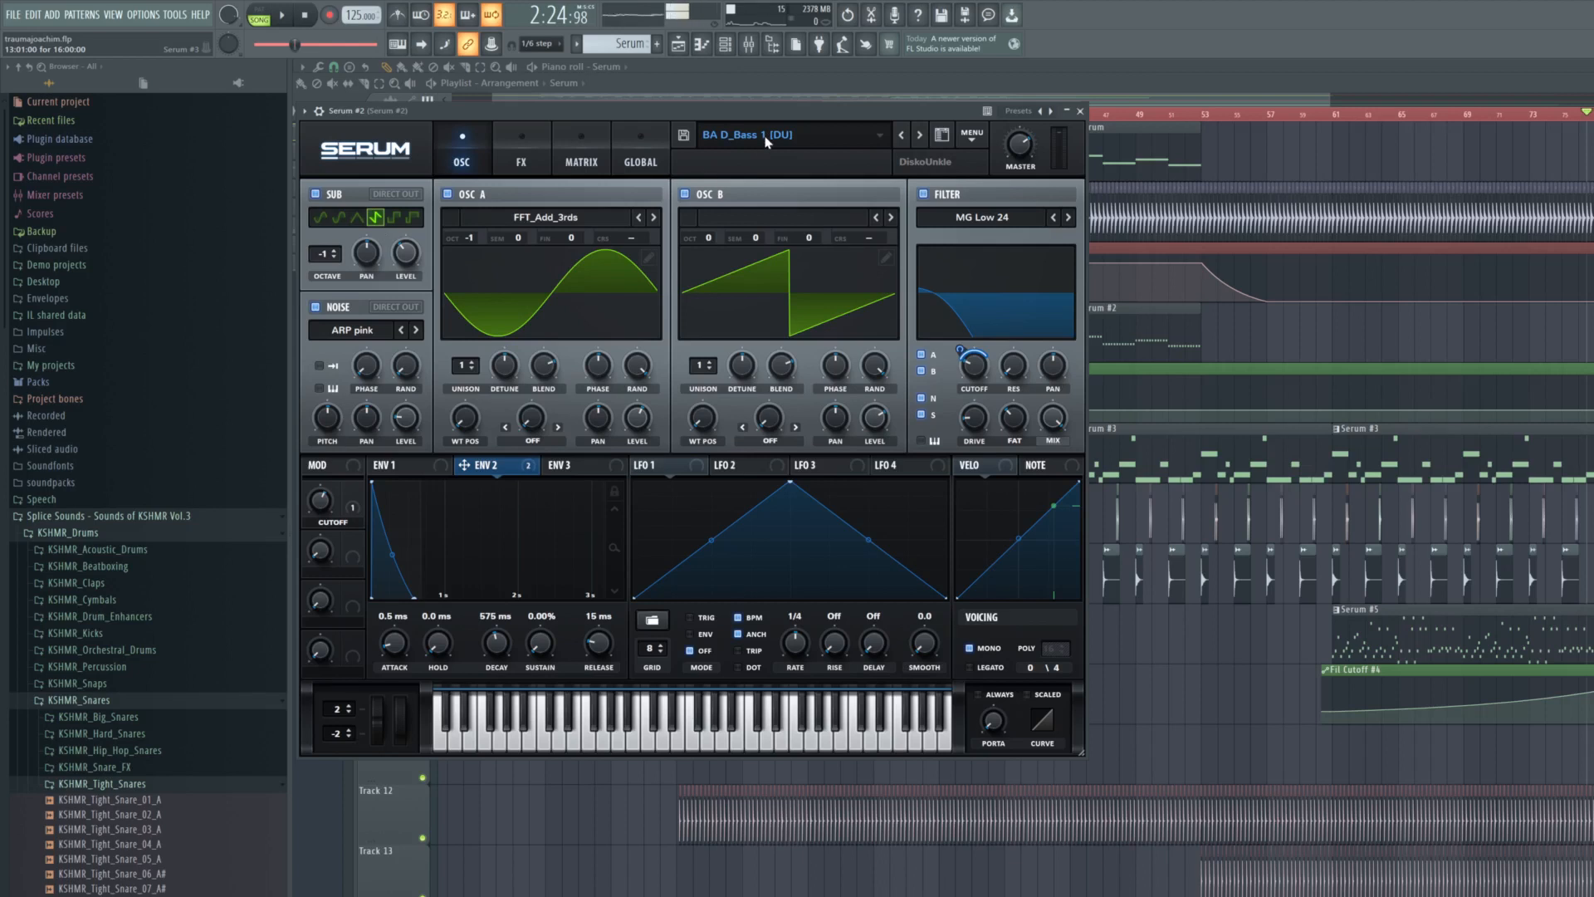
click(1080, 111)
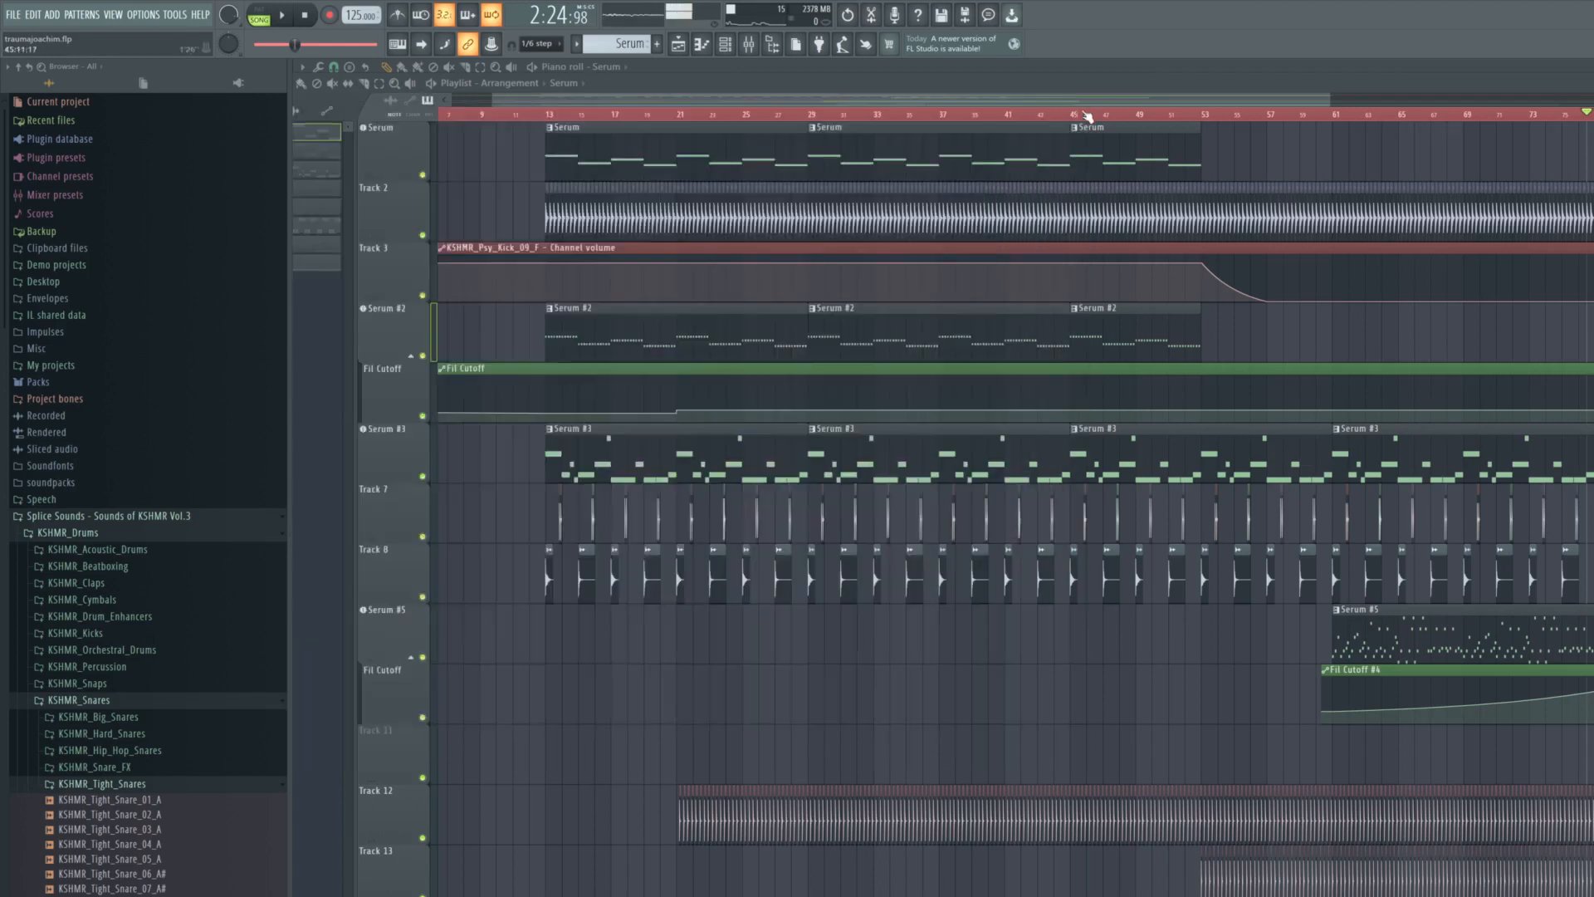
- Open the Serum #3 synth, enlarge its window to review the oscillators and effects, and close it
click(390, 451)
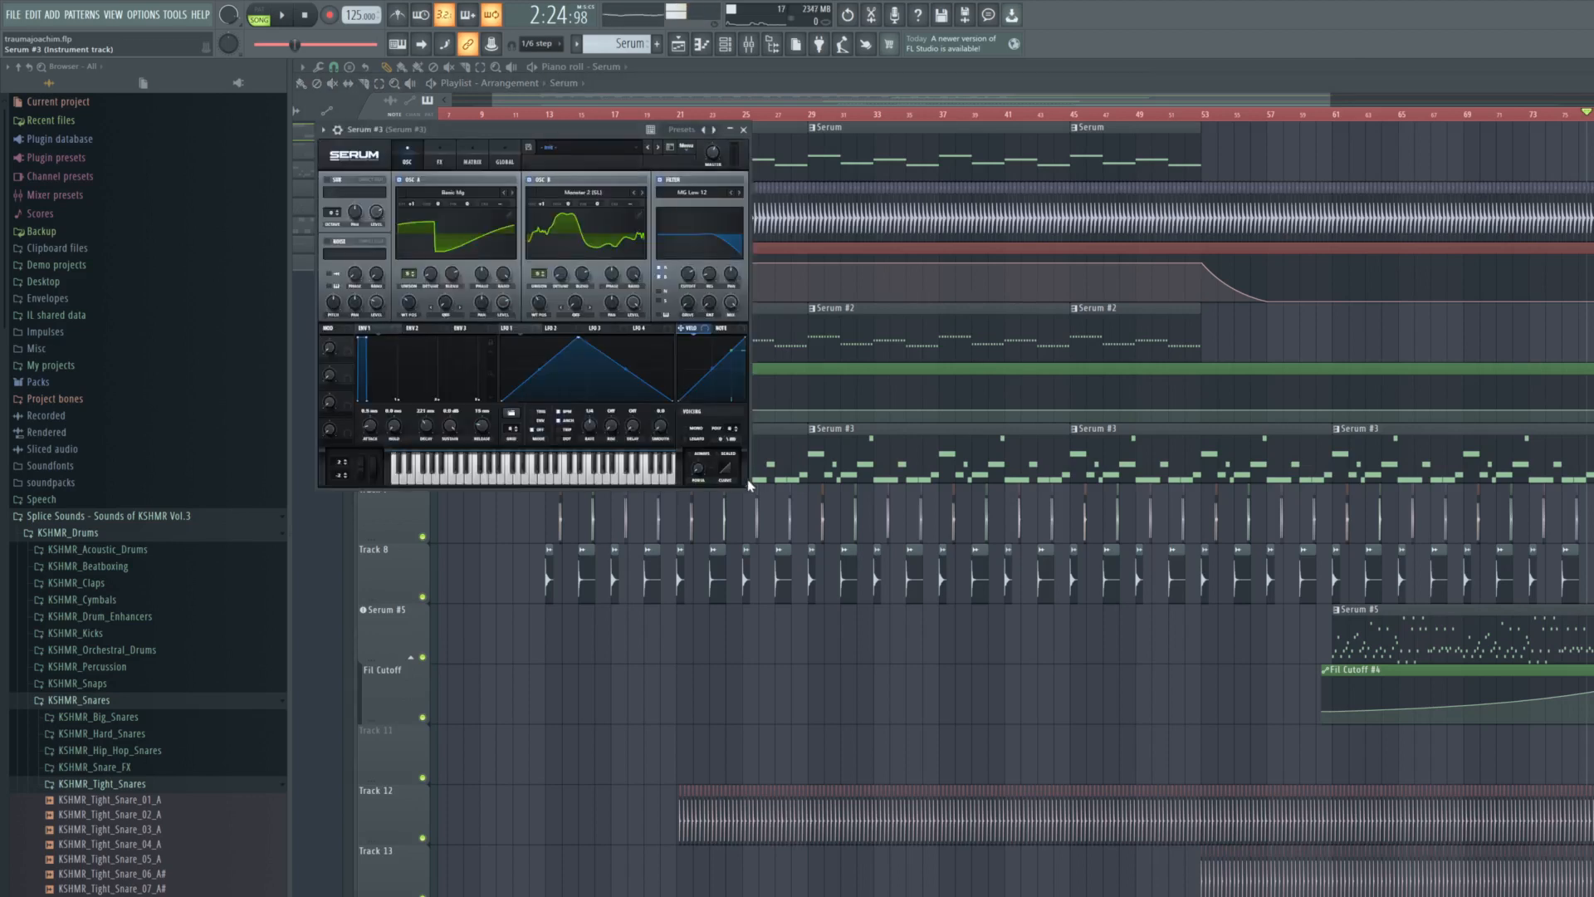
drag(748, 491, 1203, 676)
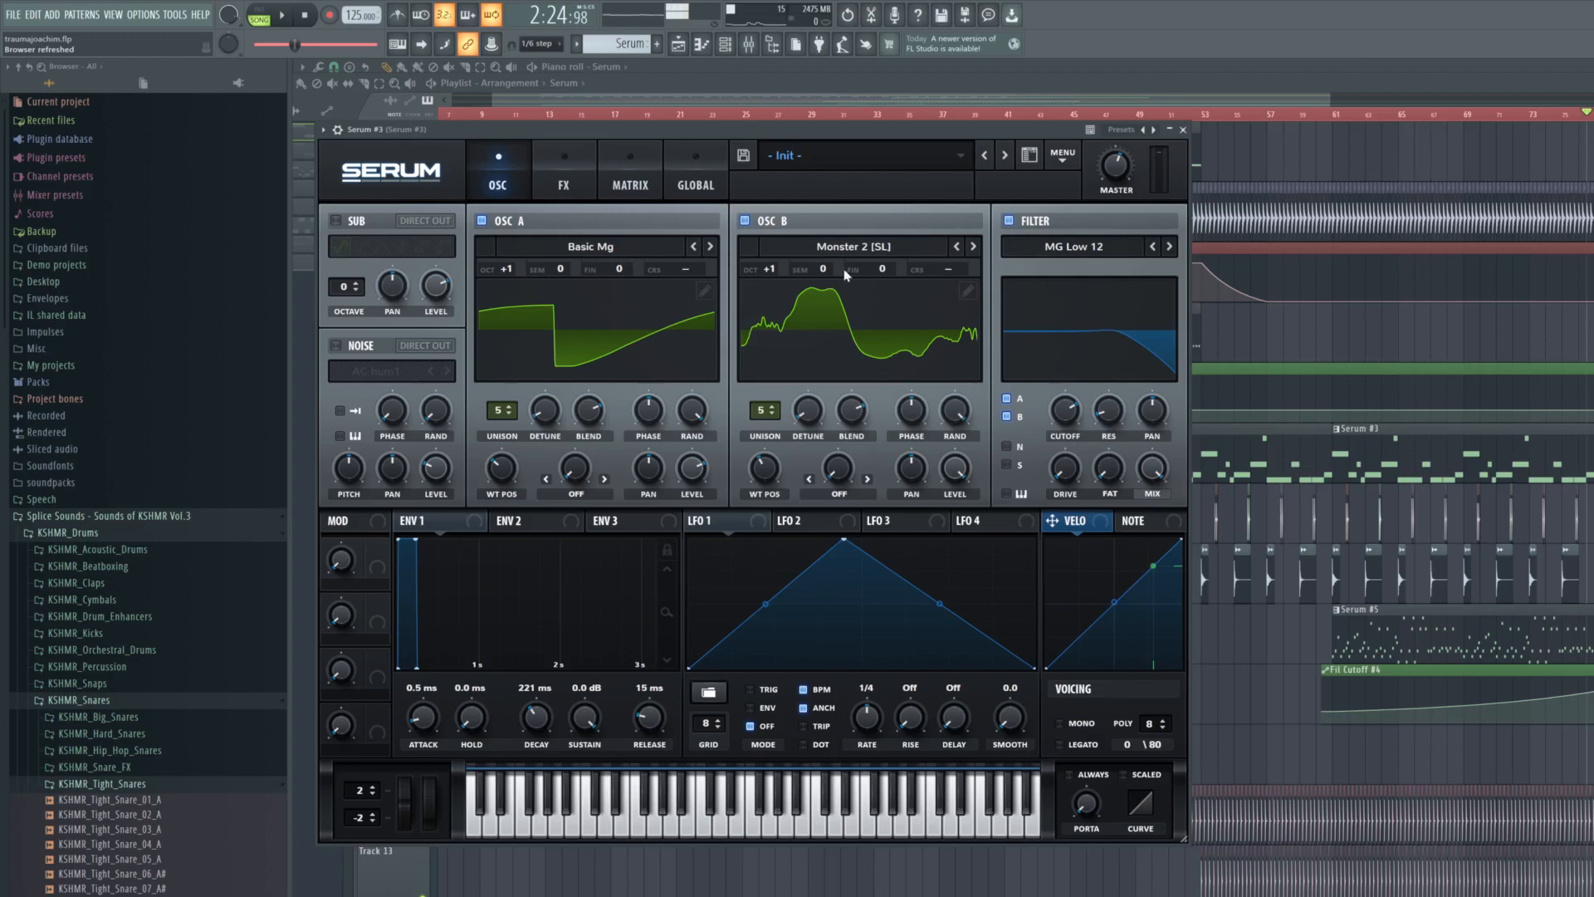
click(563, 189)
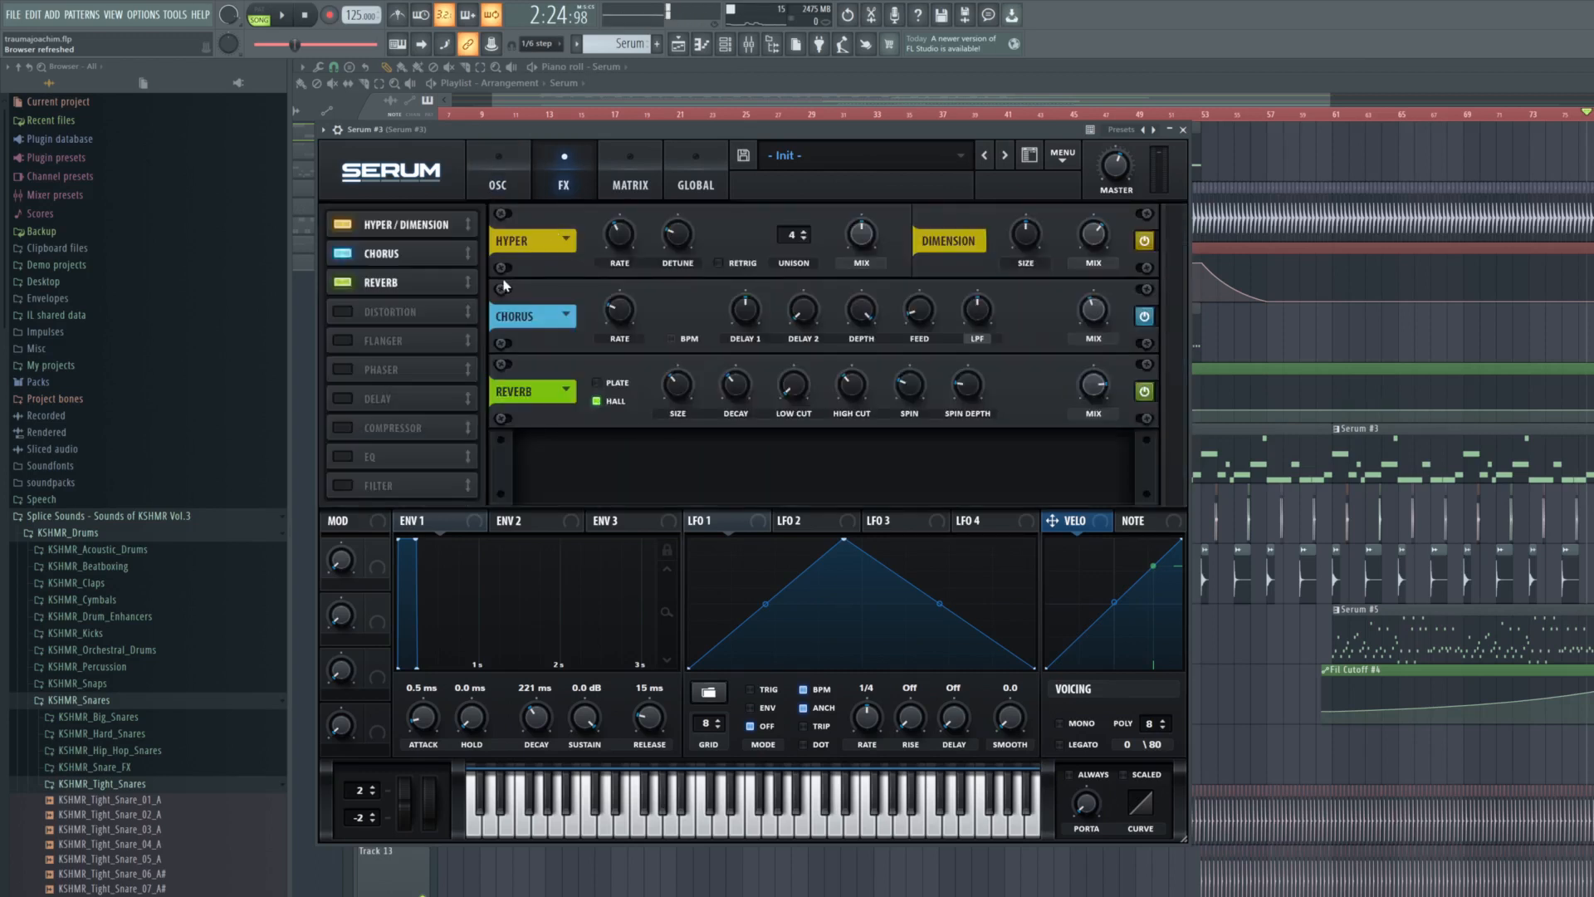
click(1184, 132)
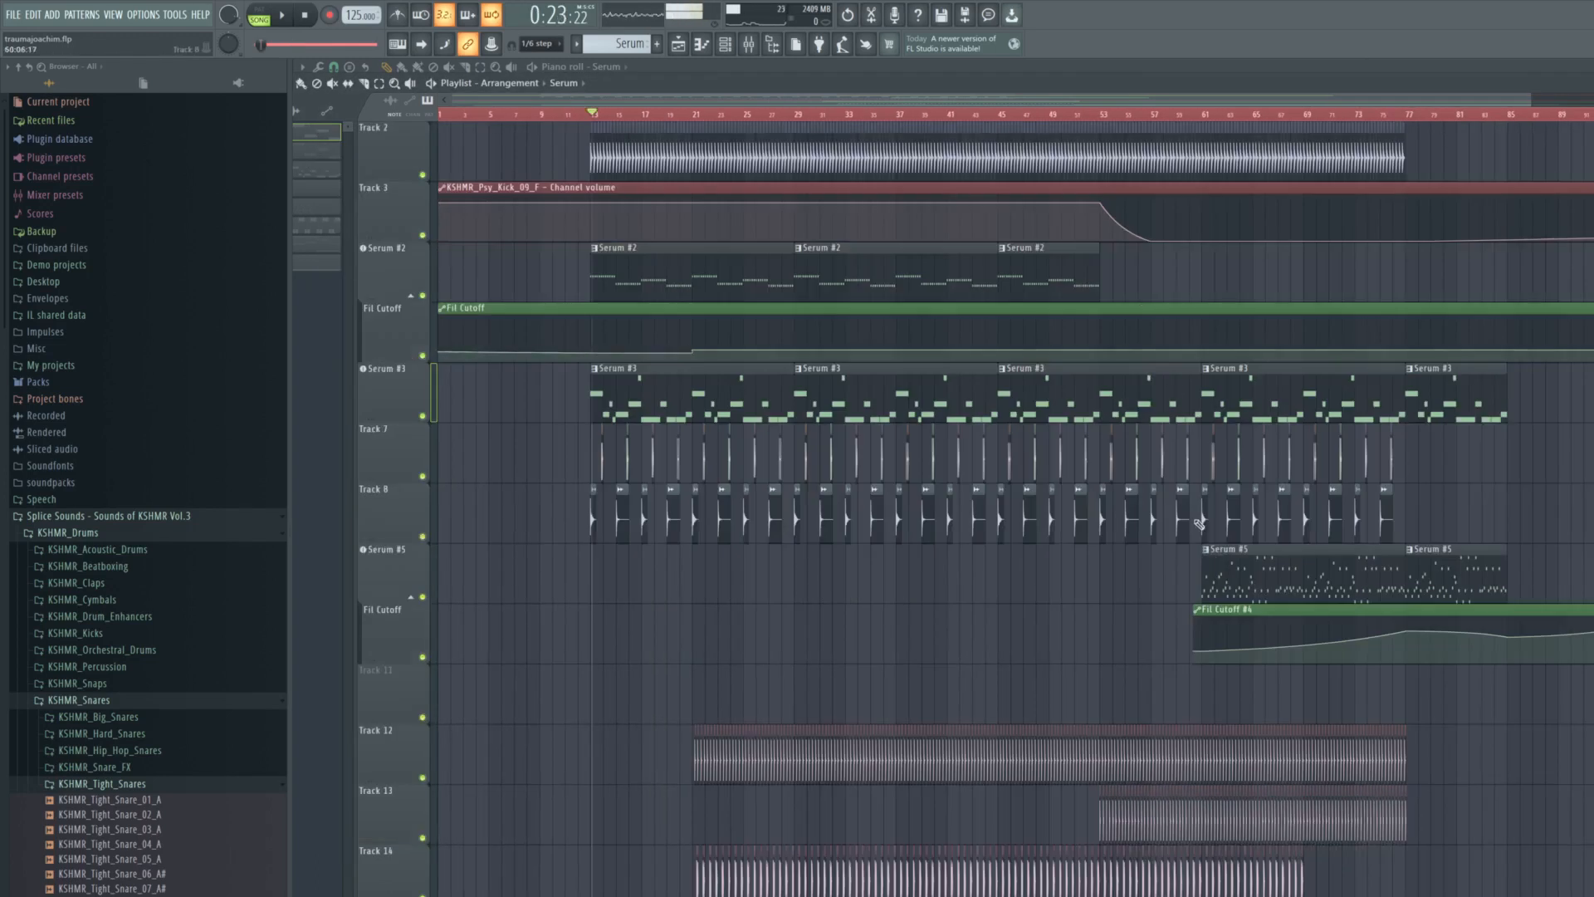
- Solo Serum #5 with its filter automation, review its synth settings during playback, and close the plugin
right_click(427, 607)
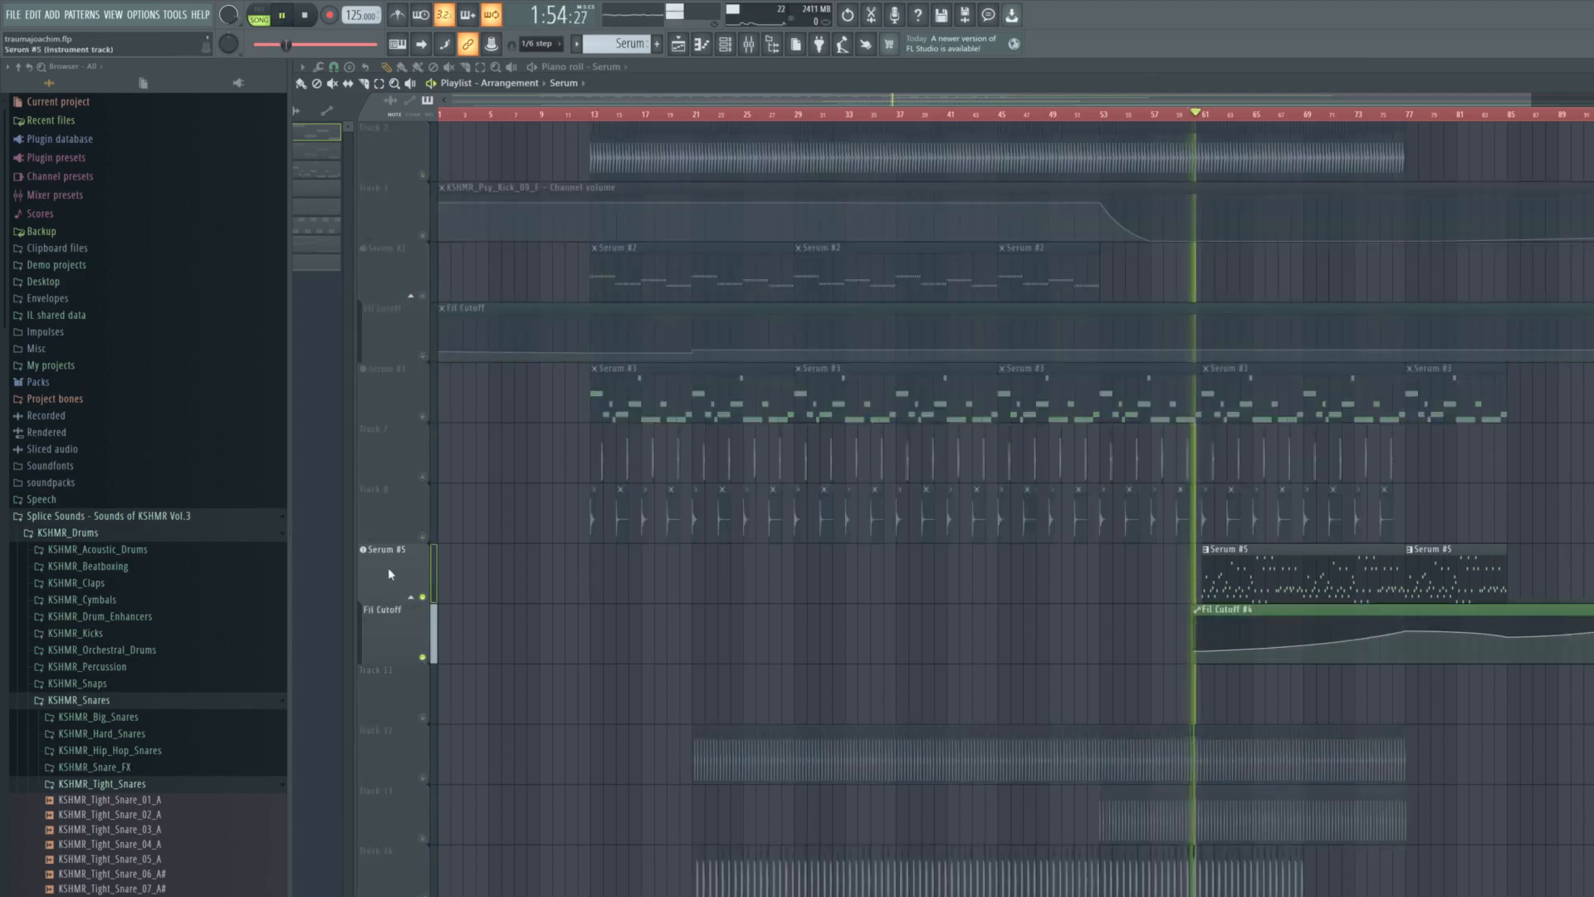
click(387, 566)
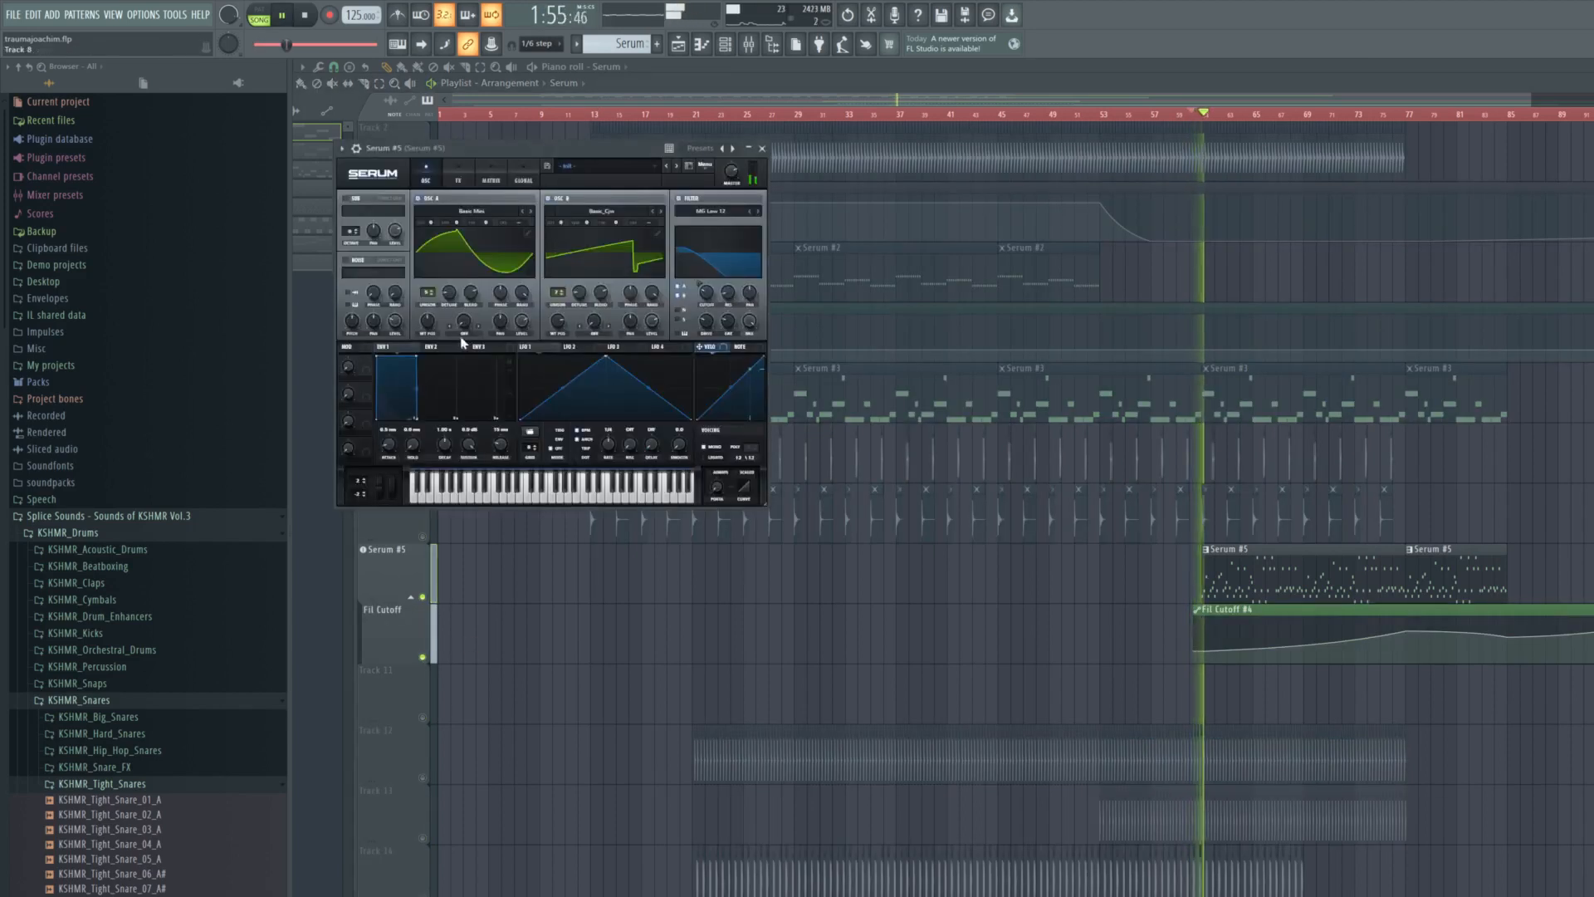
click(431, 346)
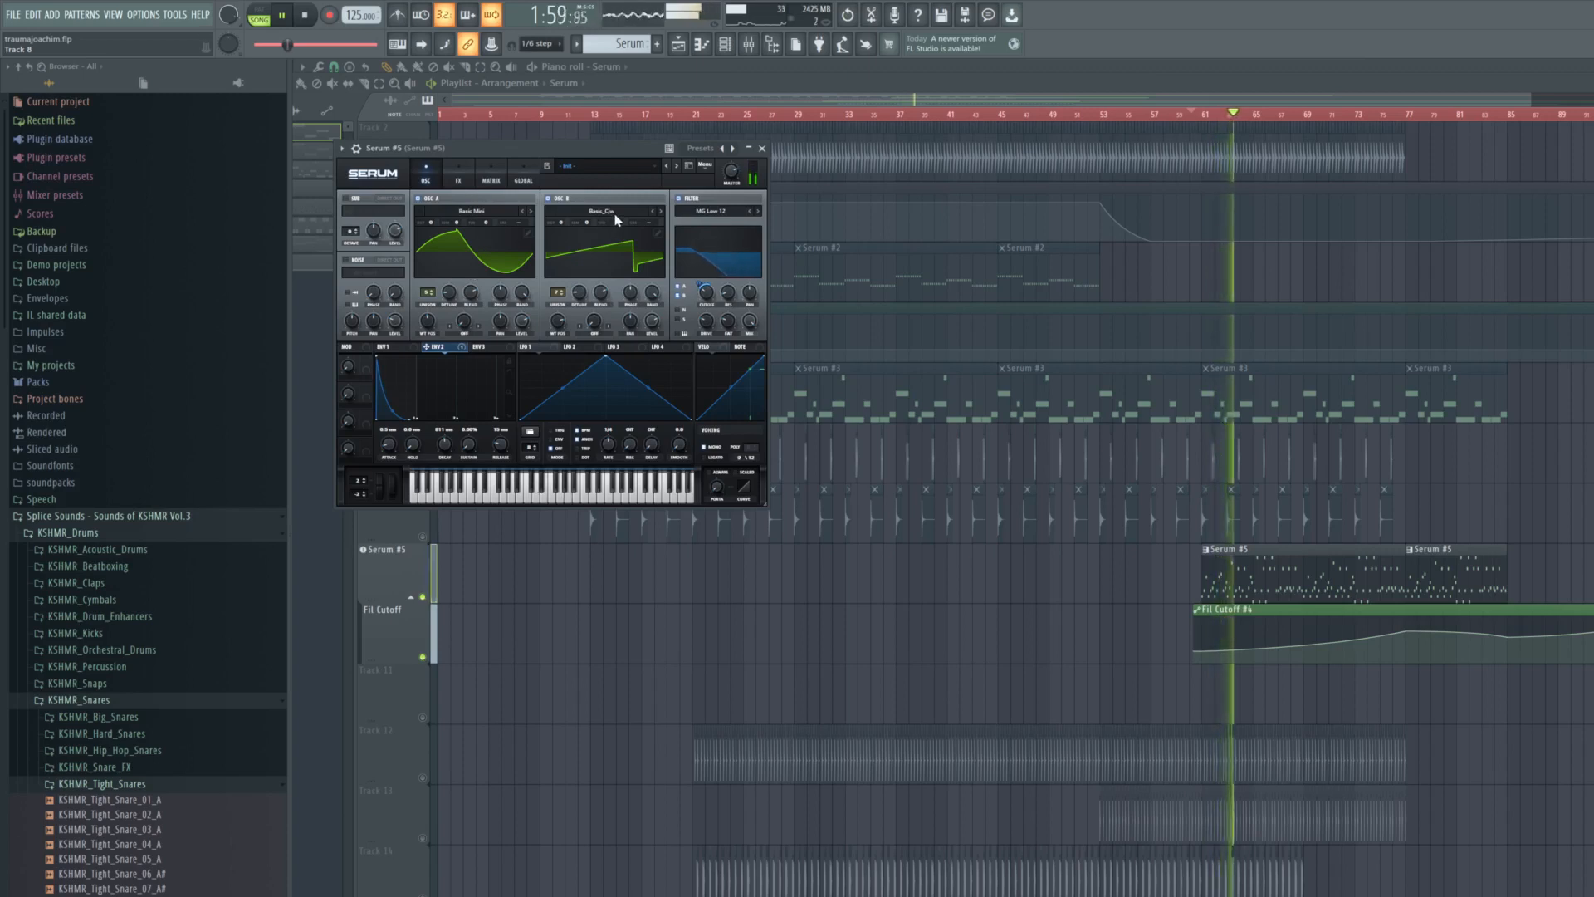
key(space)
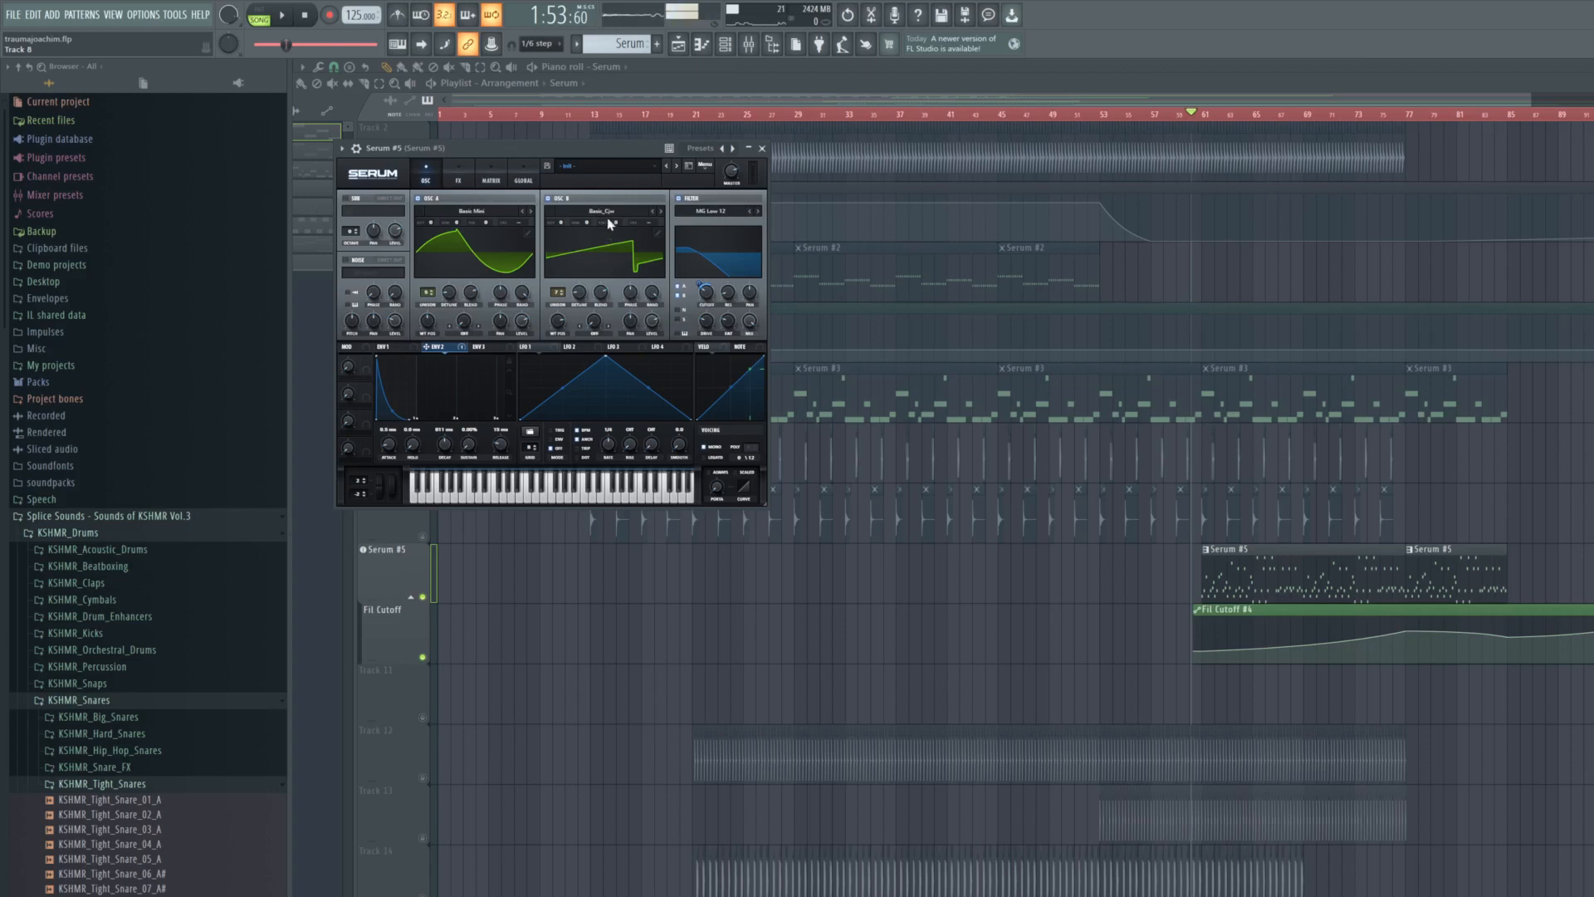
click(762, 148)
- Play from bar 37, unmute Serum #4 with its filter cutoff automation, and keep Serum #6 muted
scroll(913, 239, down, 6)
click(900, 115)
key(space)
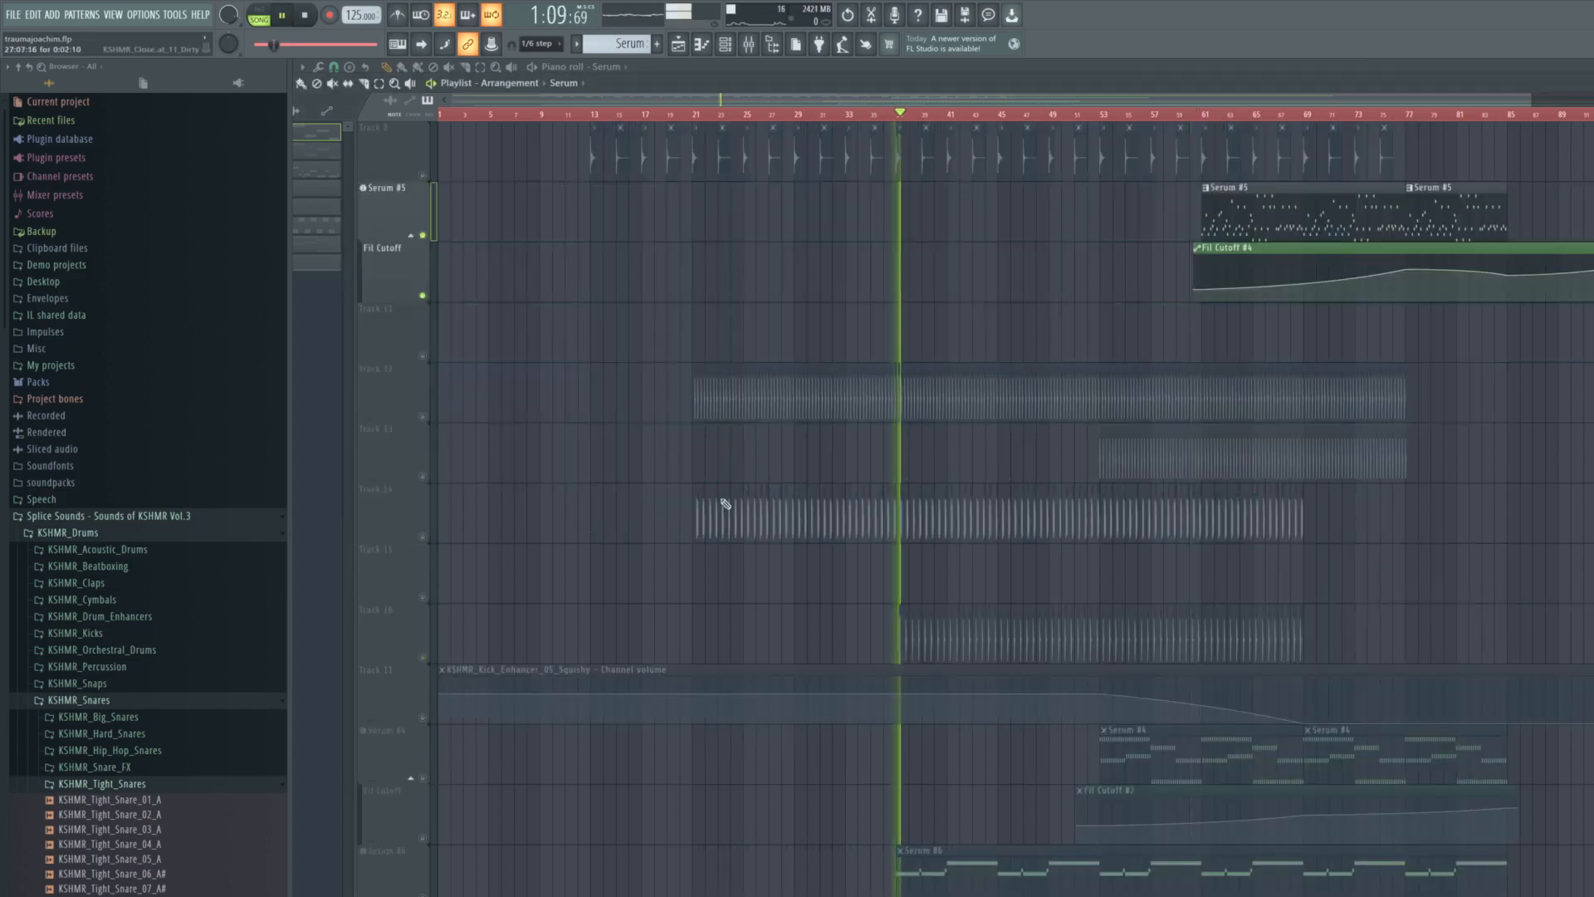
click(423, 895)
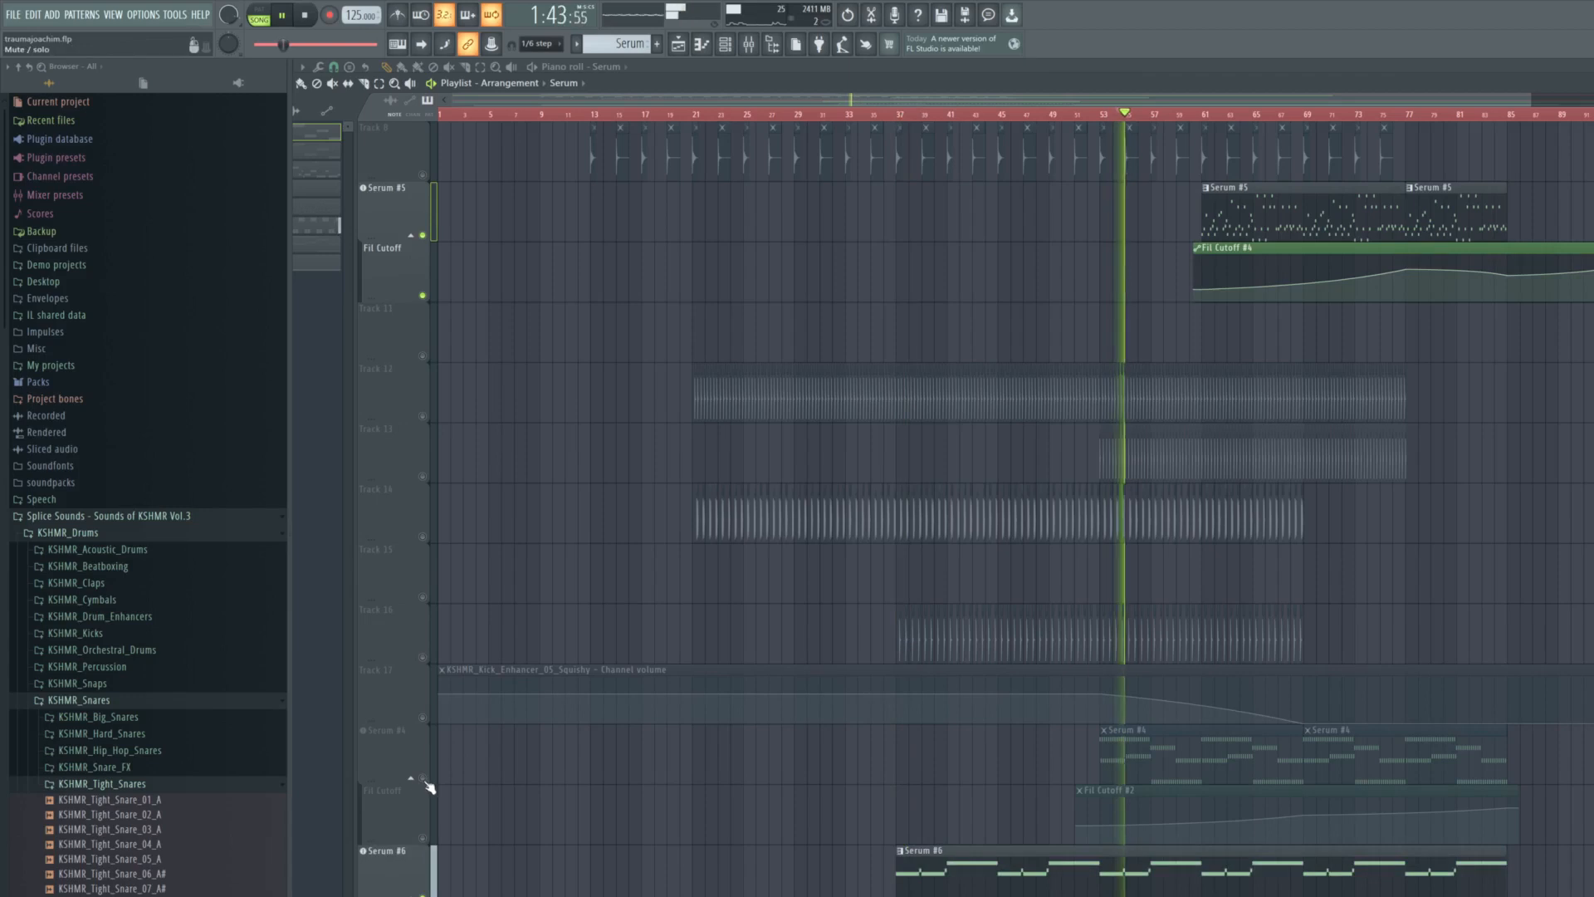
click(422, 777)
click(423, 836)
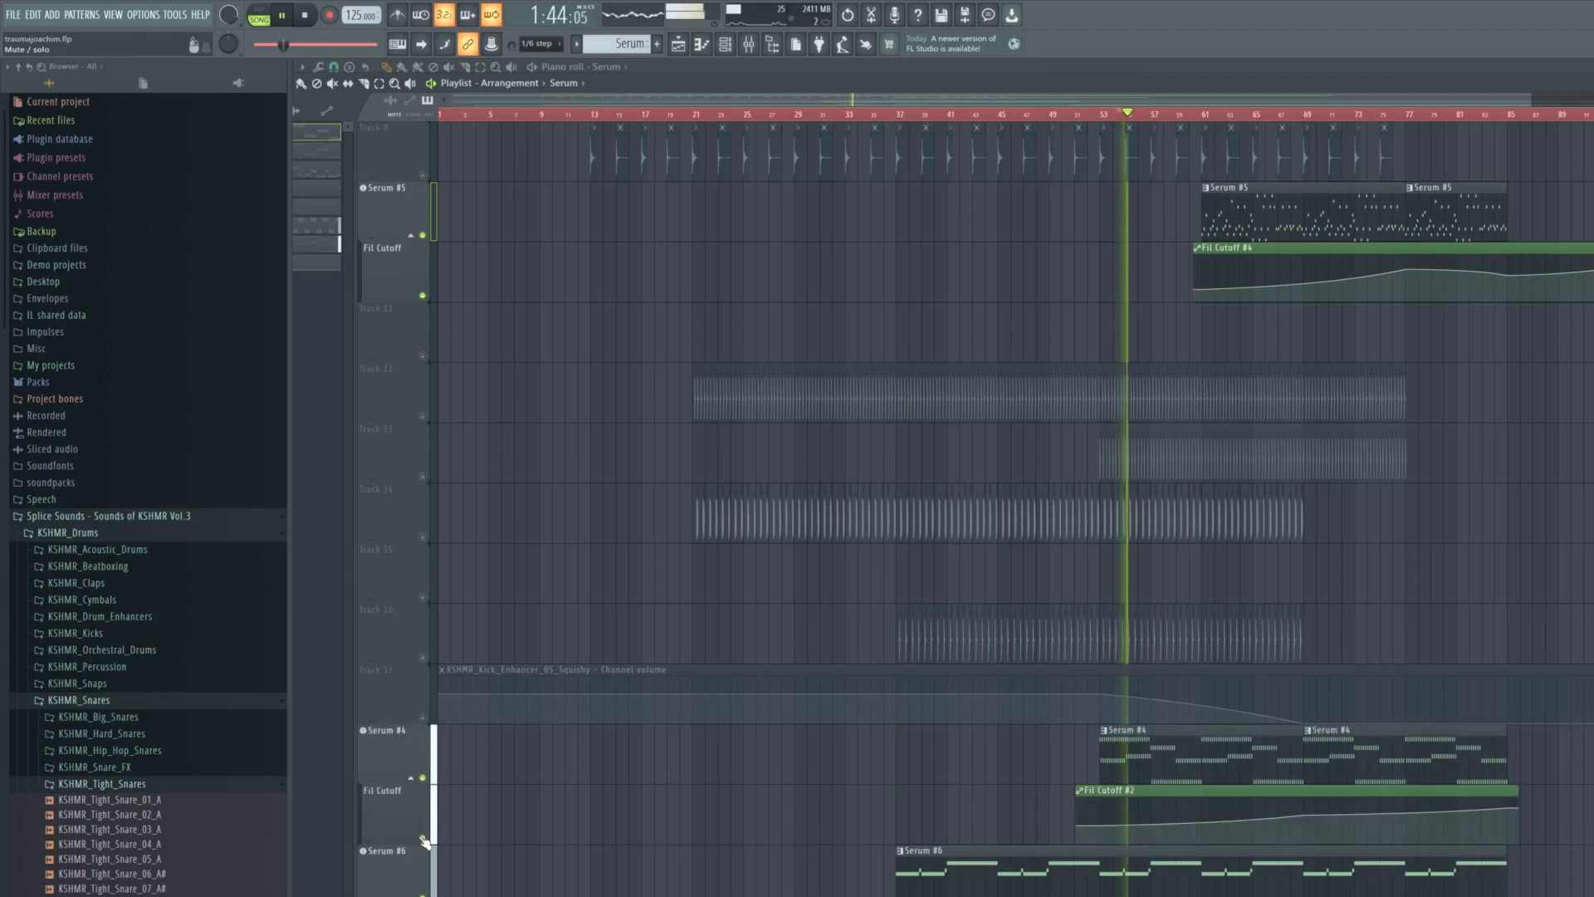
click(422, 895)
- Review Serum #4's synth settings and its Fruity parametric EQ 2 spectrum during playback, and close the equalizer
scroll(1345, 581, up, 4)
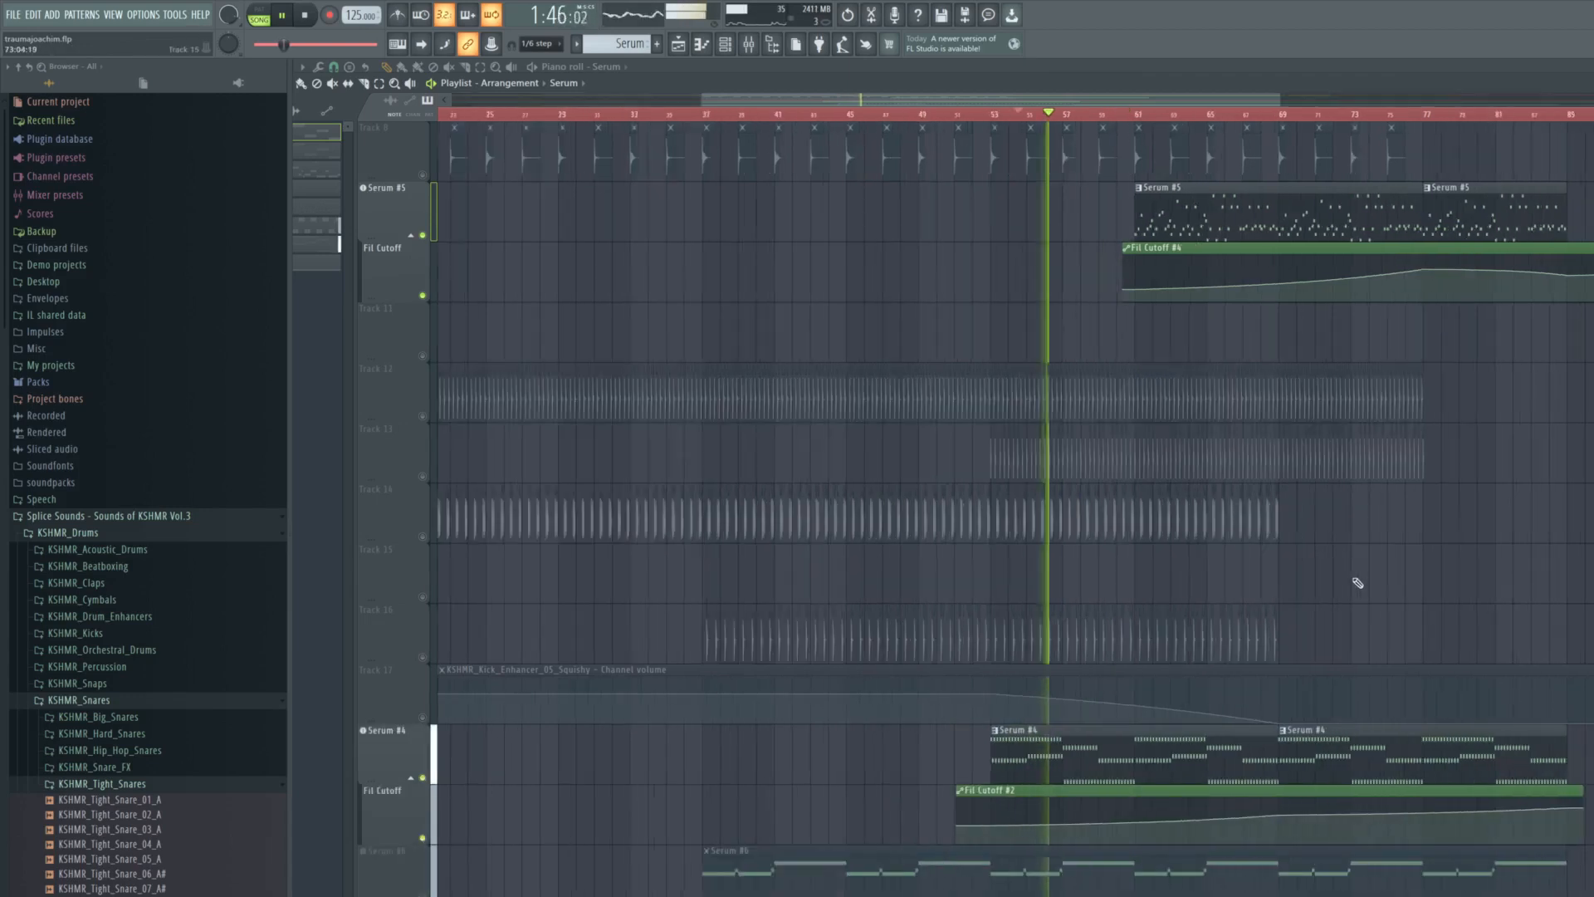
scroll(699, 613, up, 5)
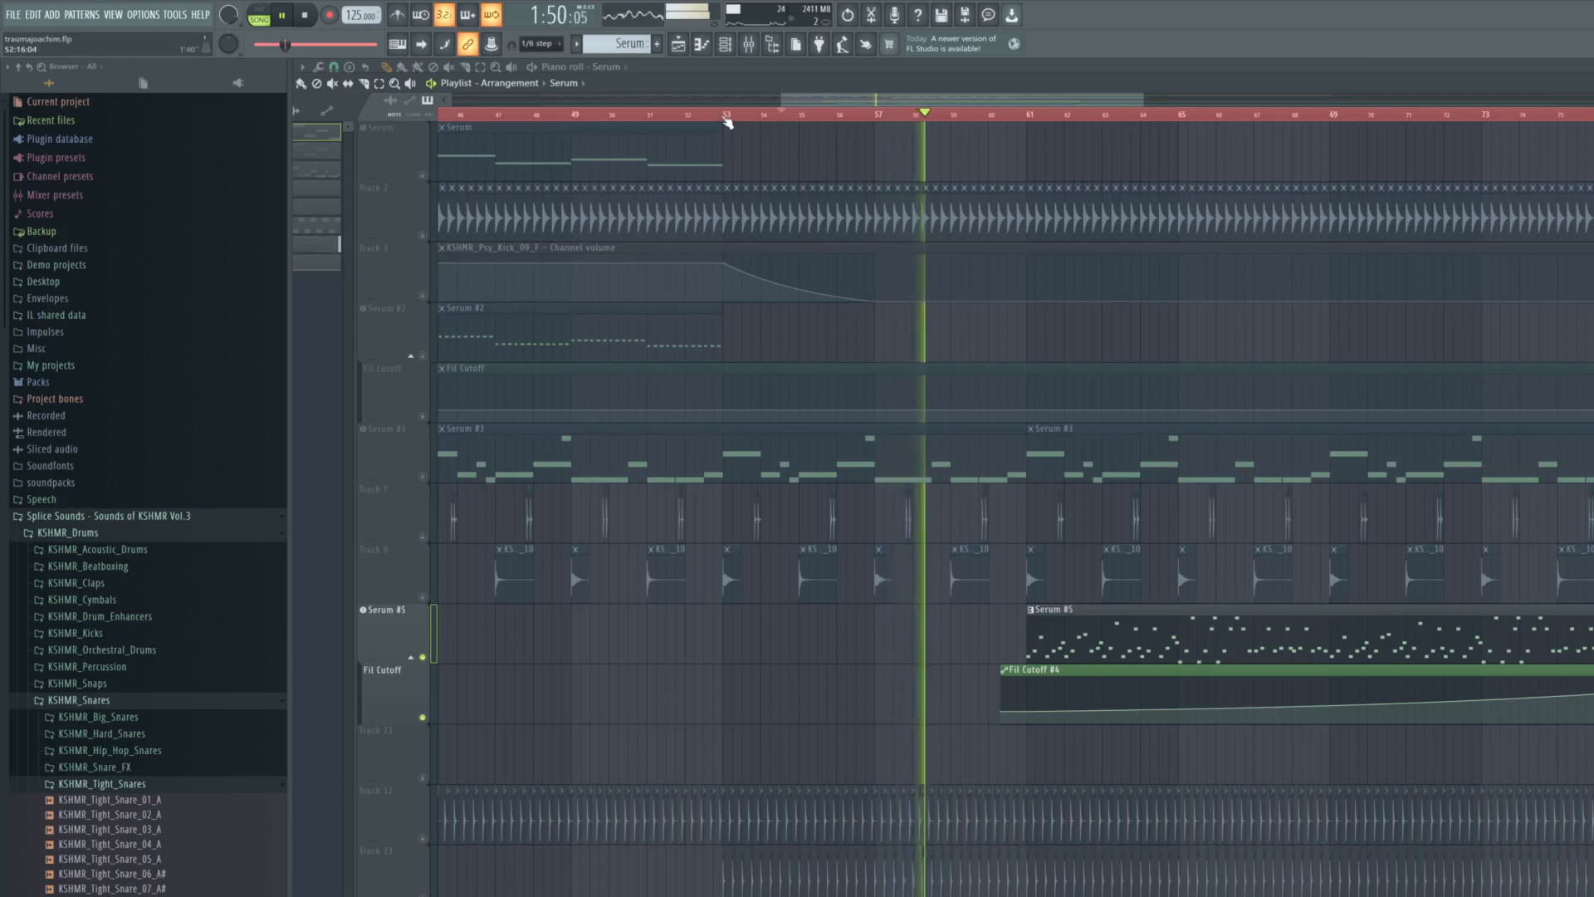
scroll(728, 119, down, 3)
scroll(612, 702, down, 5)
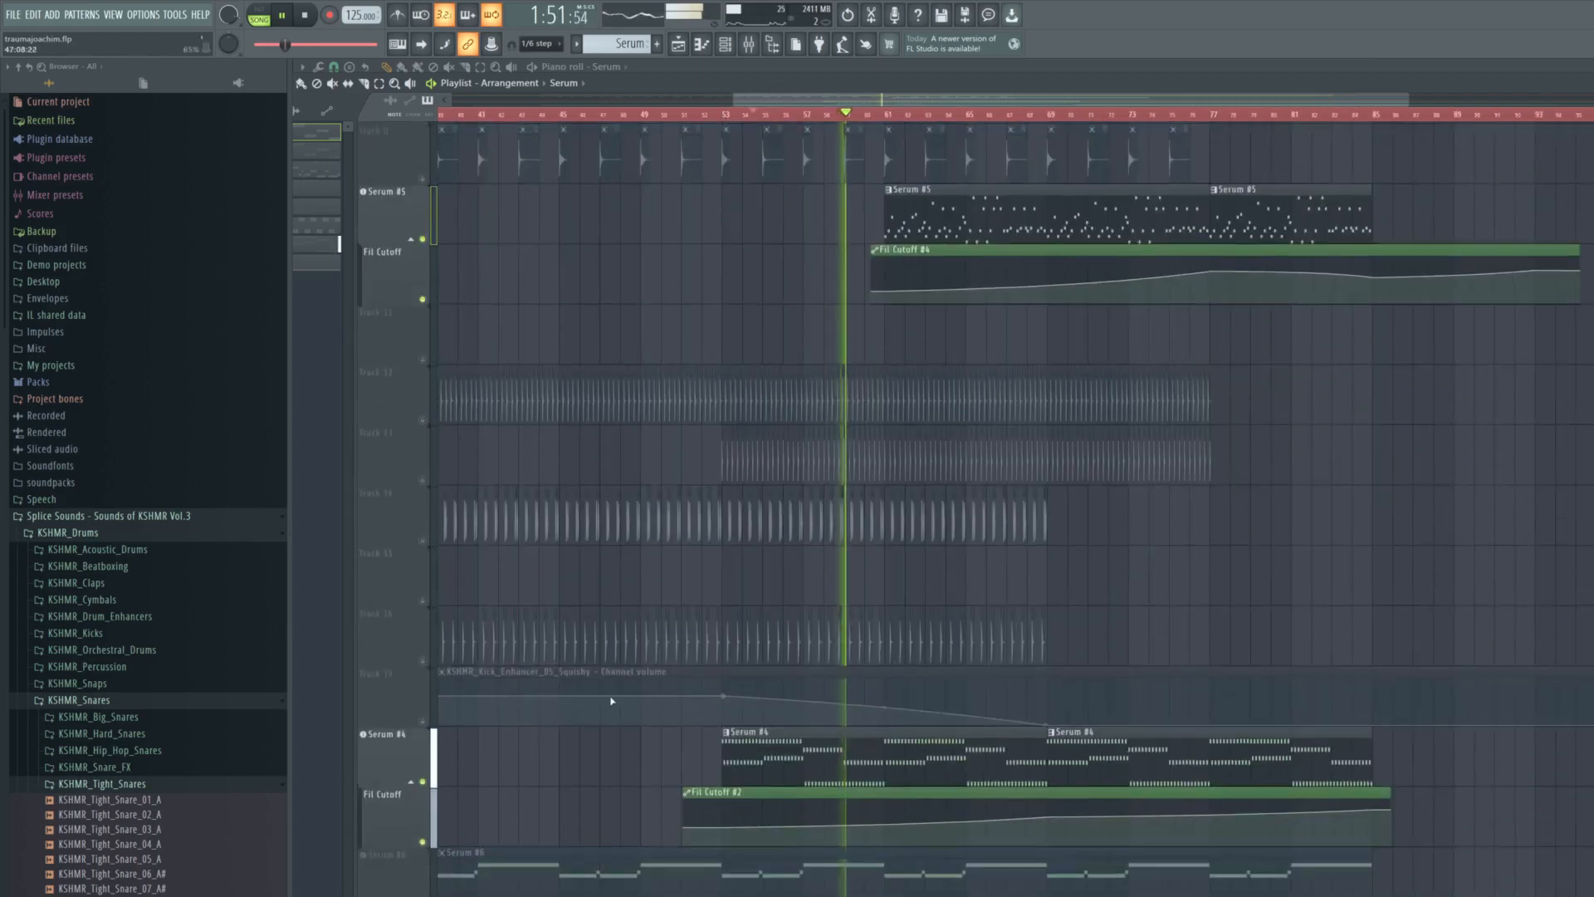
click(370, 746)
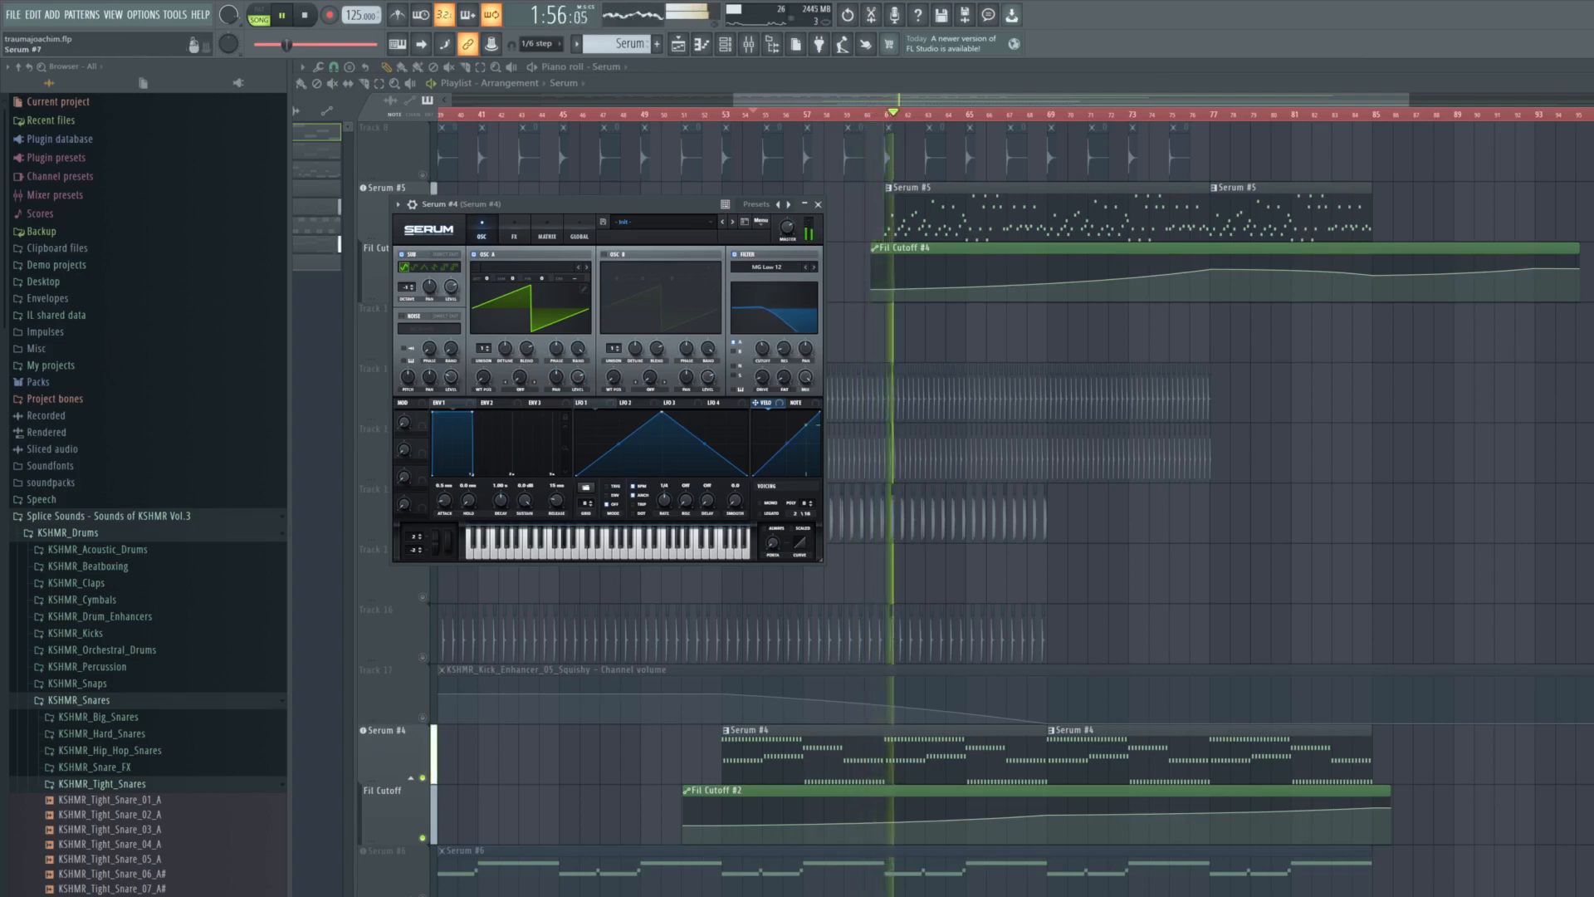
click(687, 300)
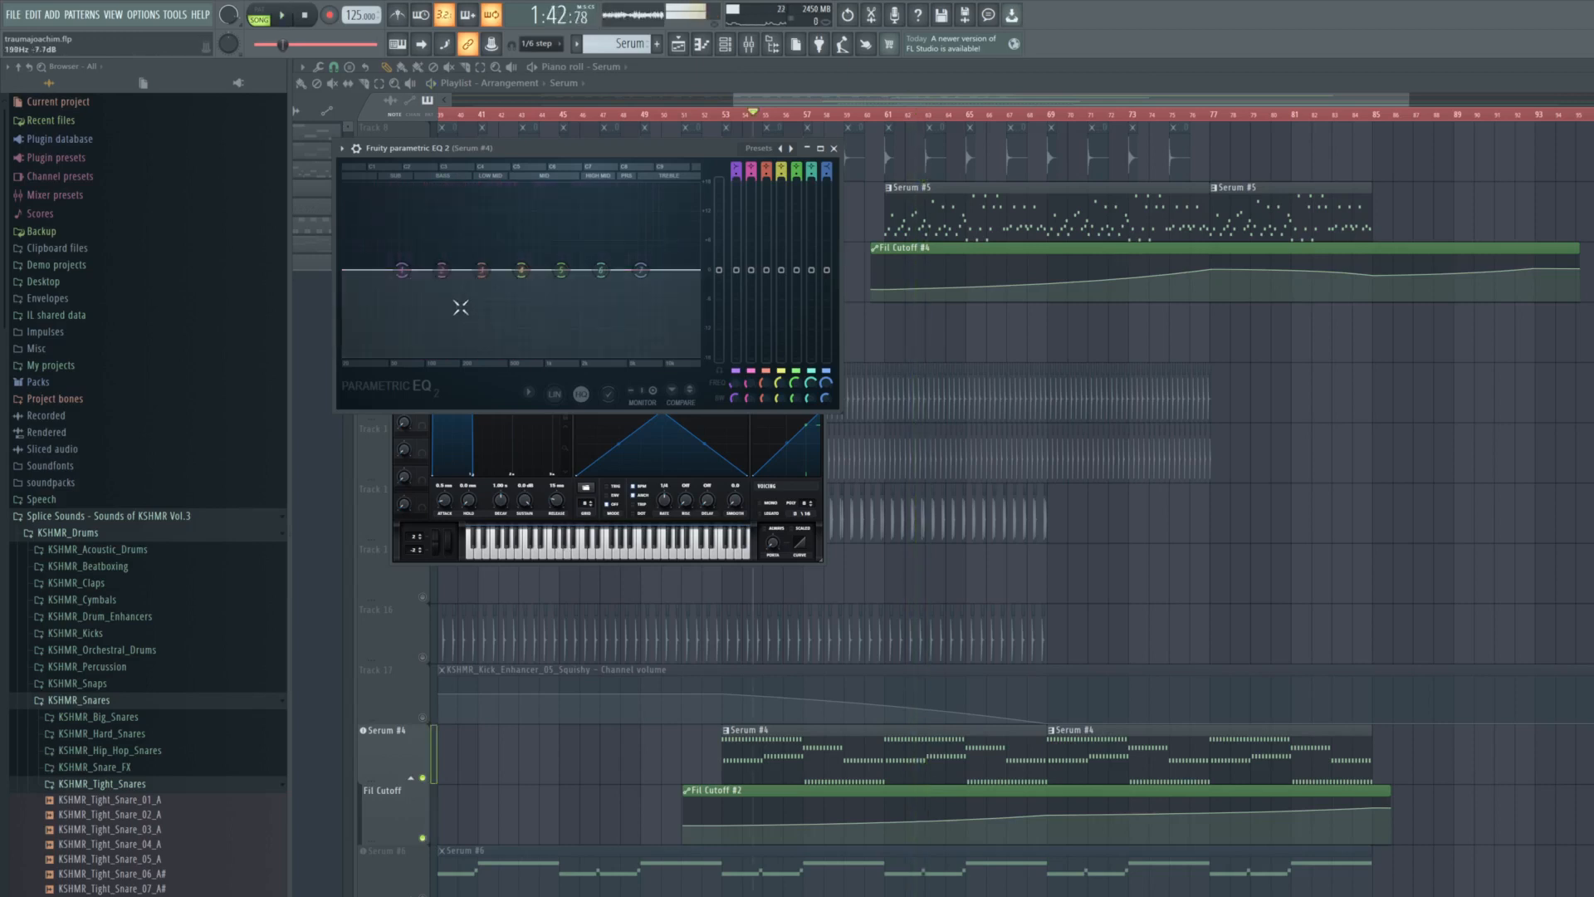
key(space)
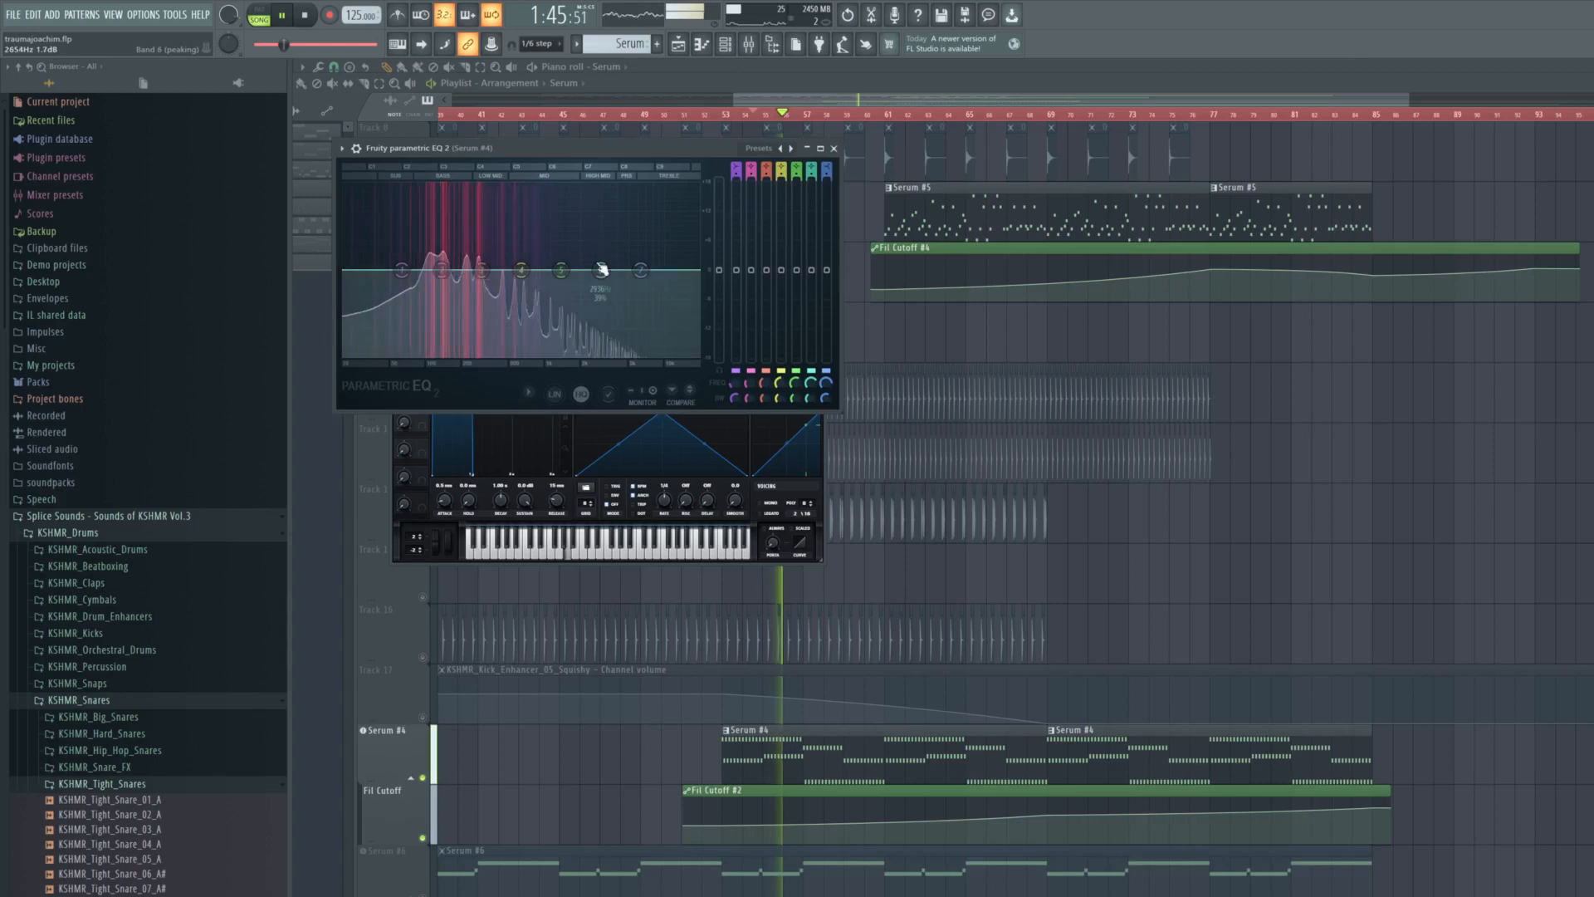
click(834, 148)
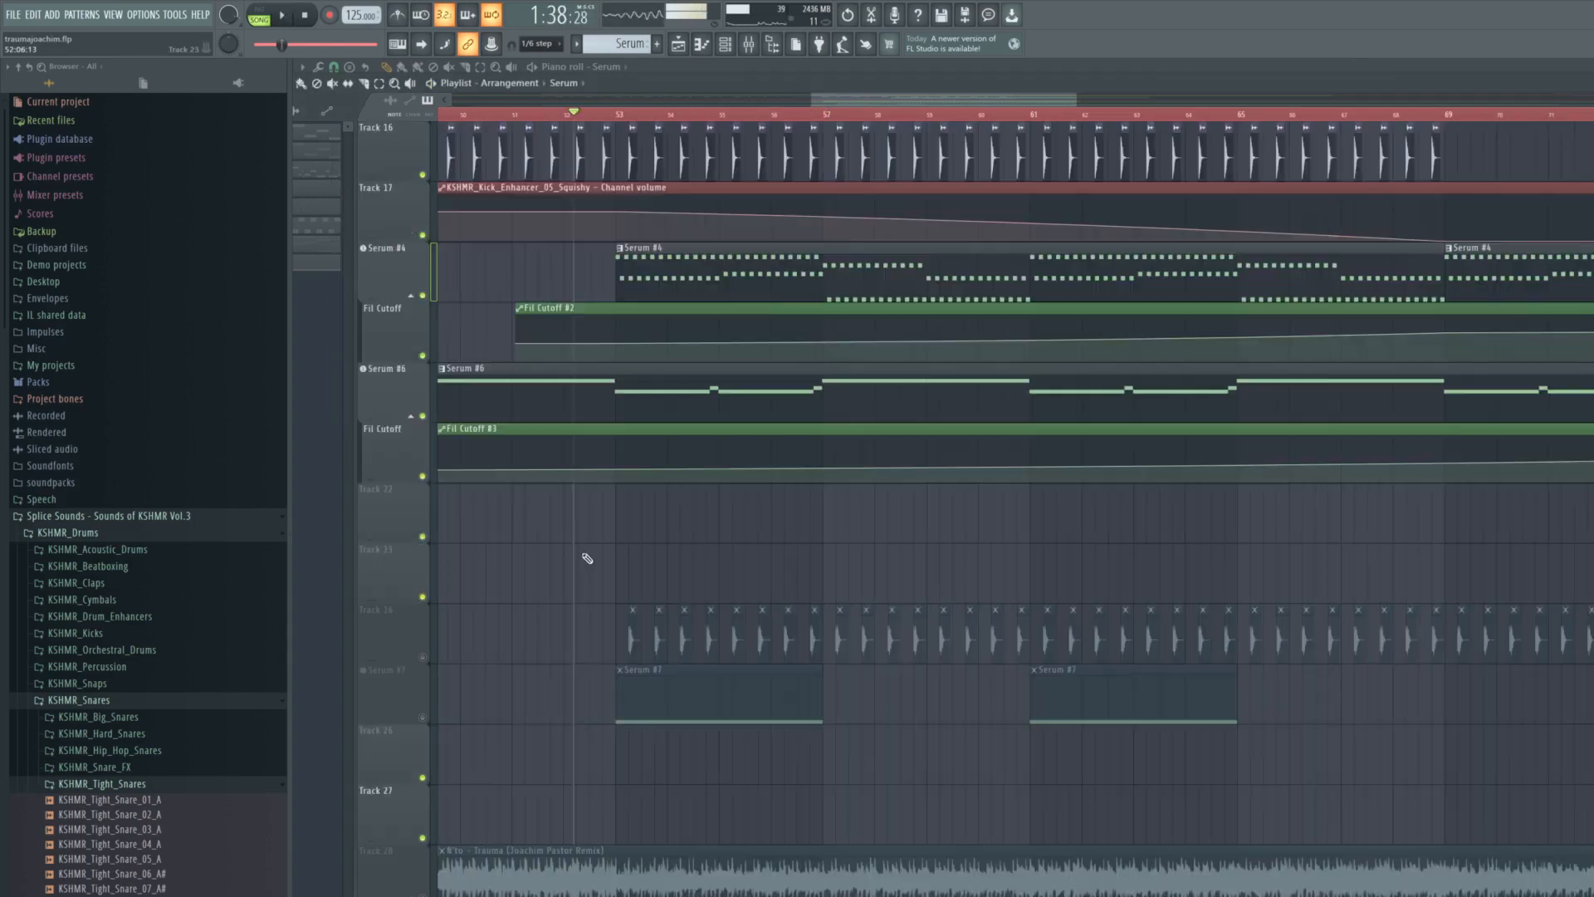
- Play the combined layers from around bar 52 and unmute the Track 24 kick enhancer clips during playback
key(space)
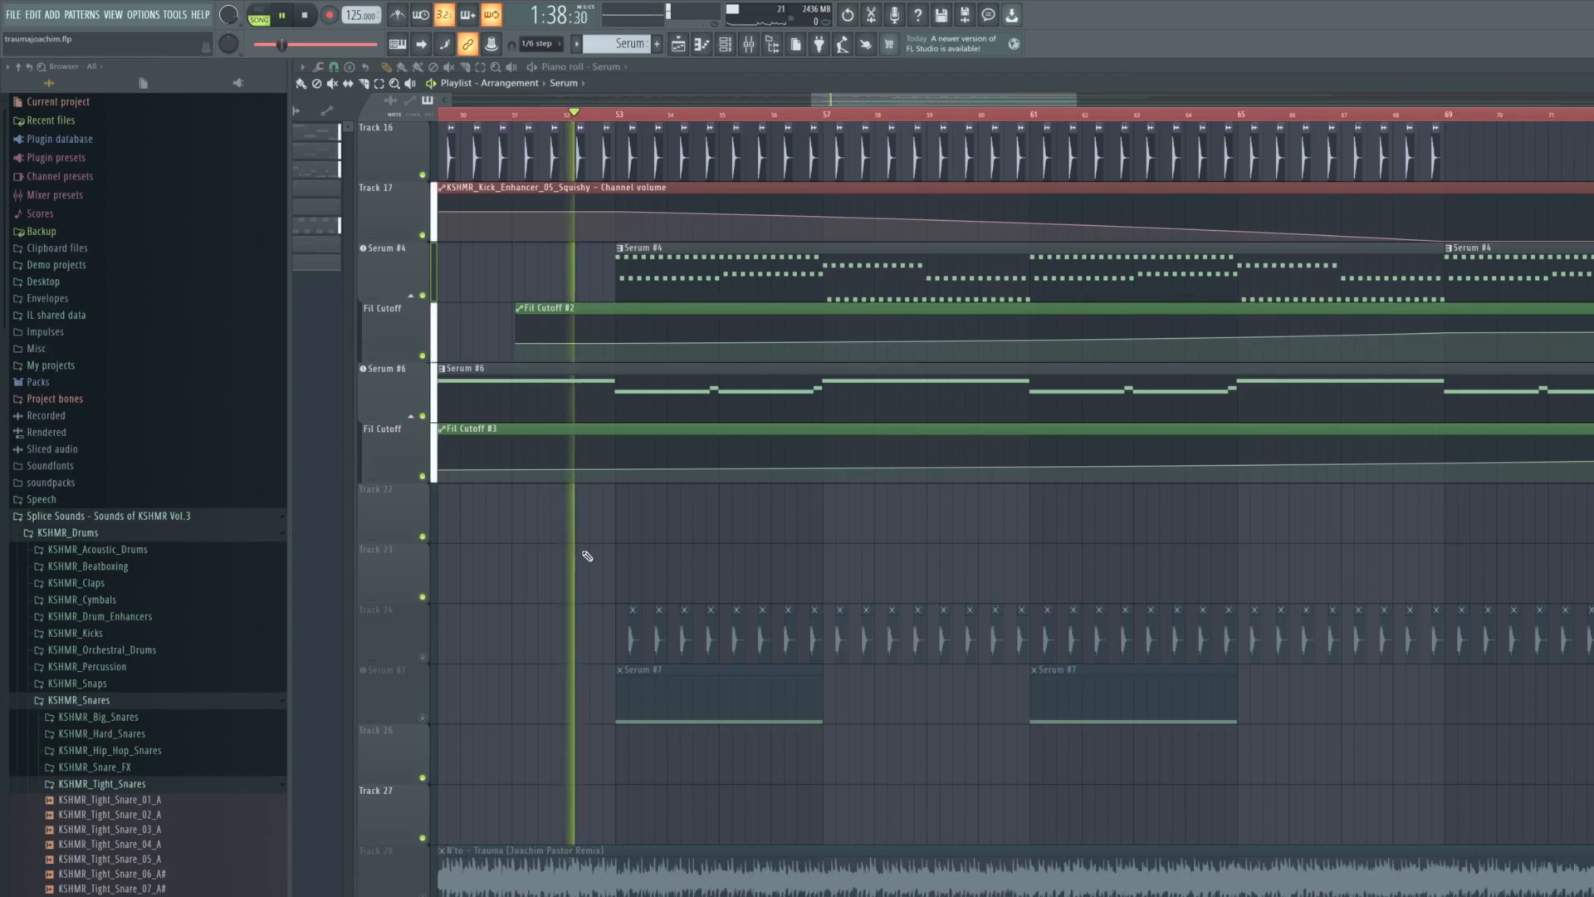
scroll(587, 555, up, 6)
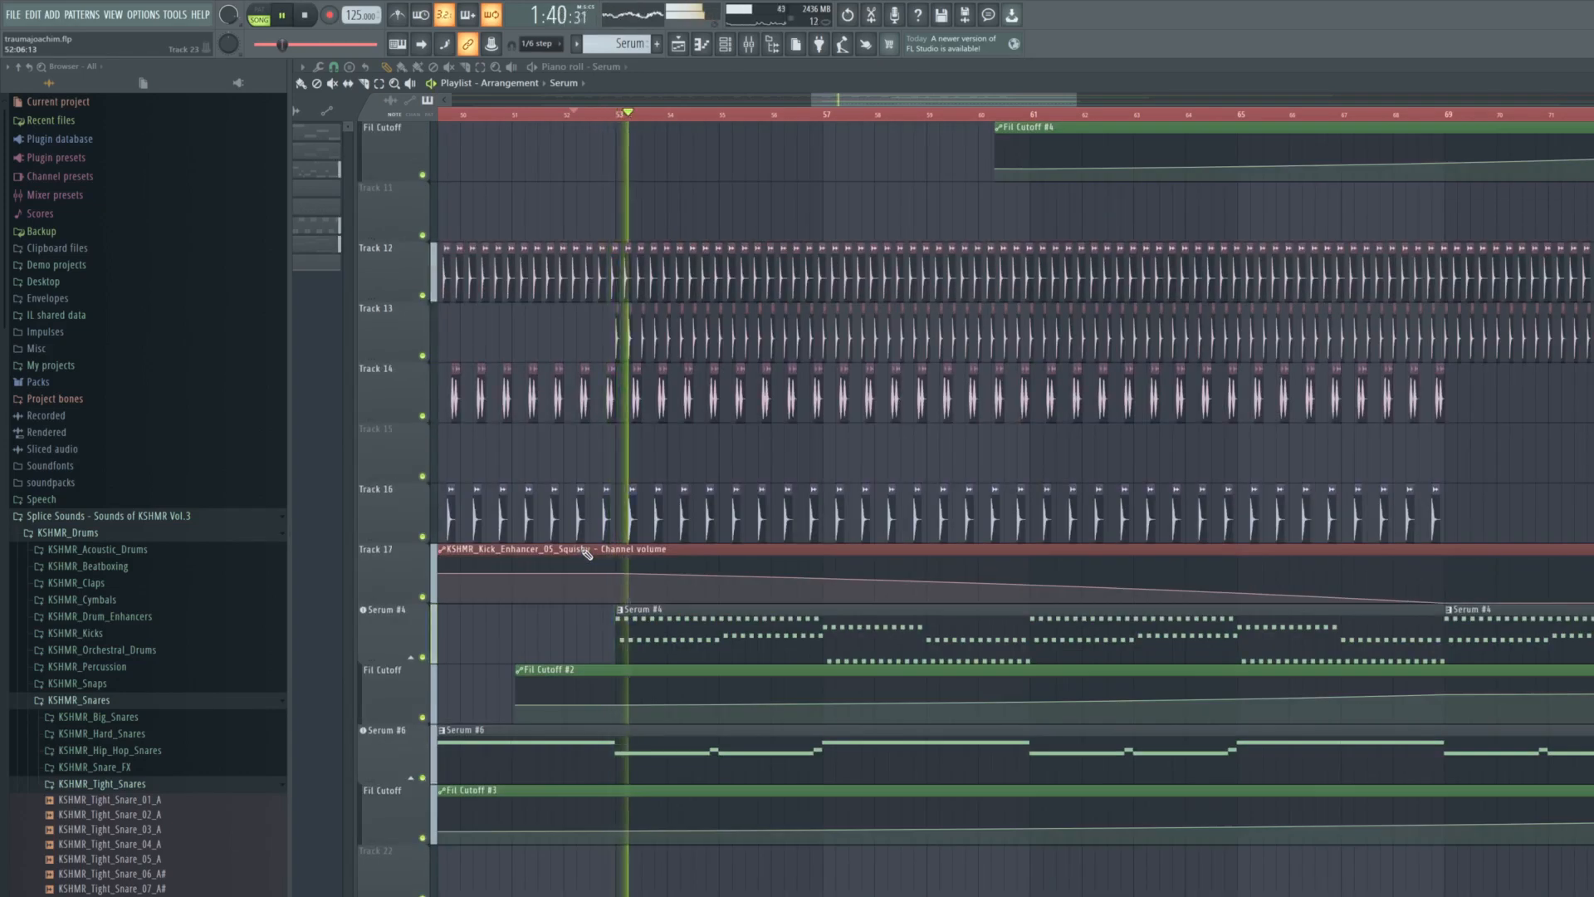
scroll(587, 556, up, 5)
scroll(587, 555, up, 4)
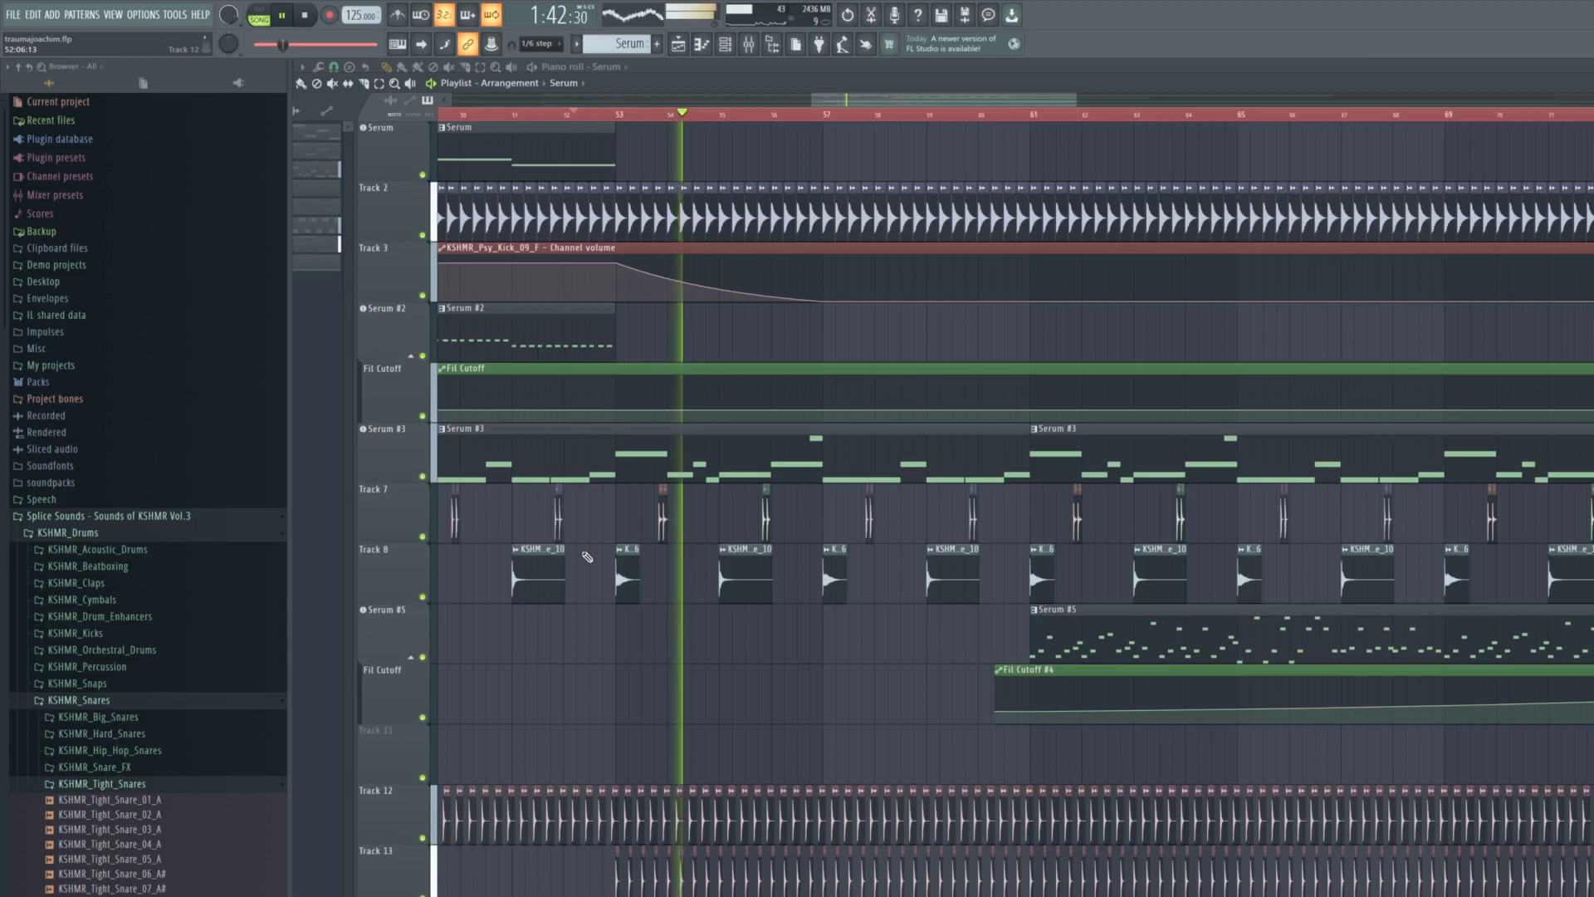
ctrl+scroll(587, 561, down, 2)
scroll(587, 560, down, 14)
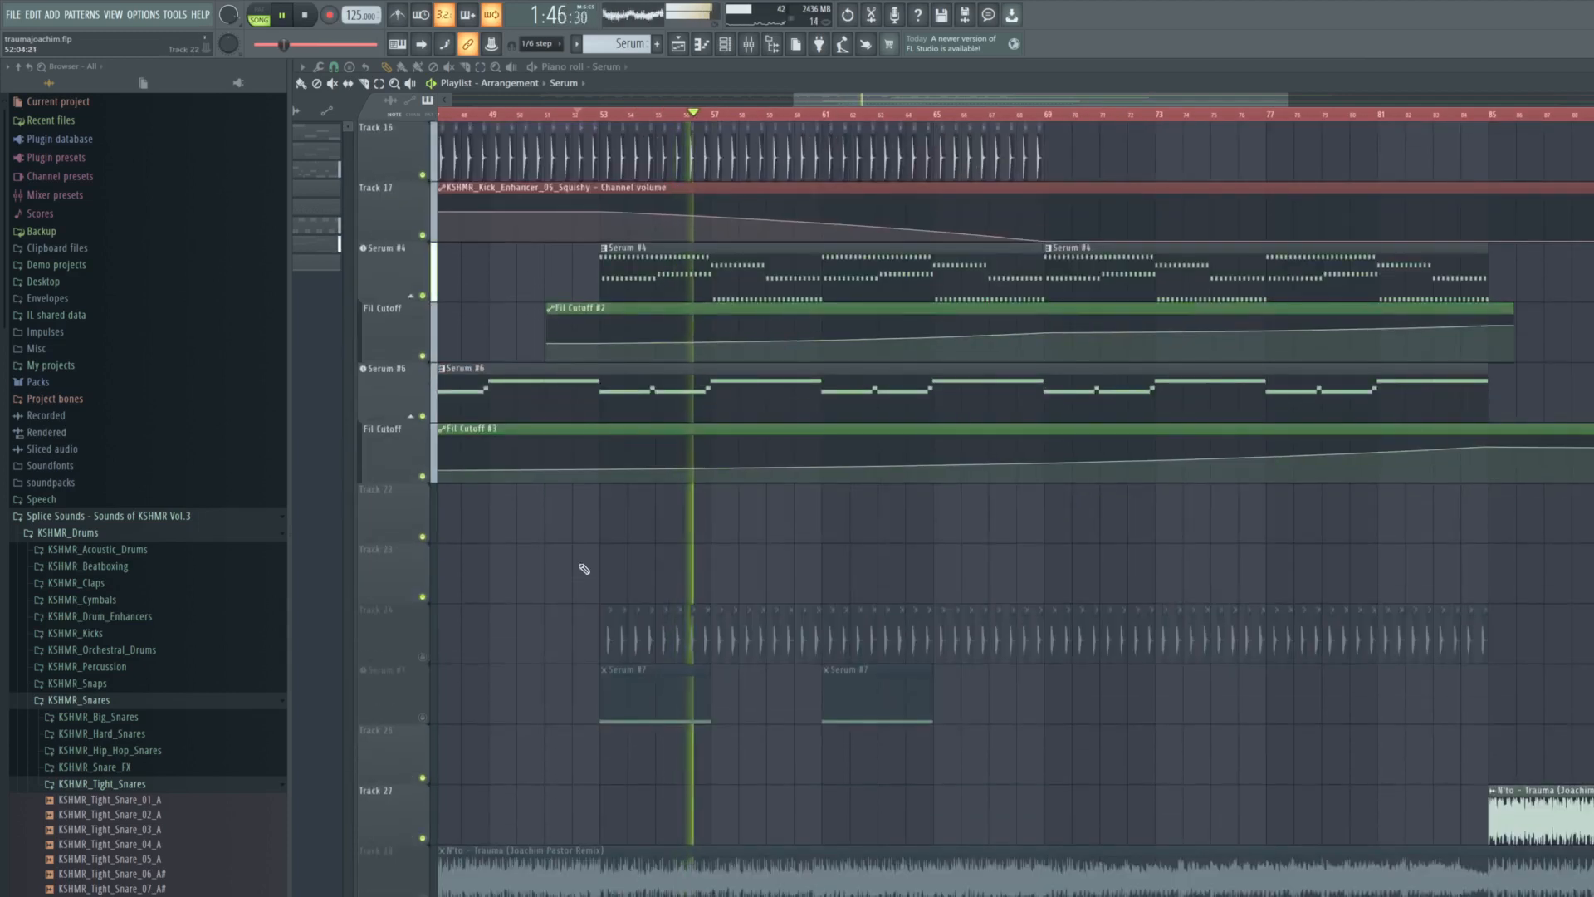
click(423, 657)
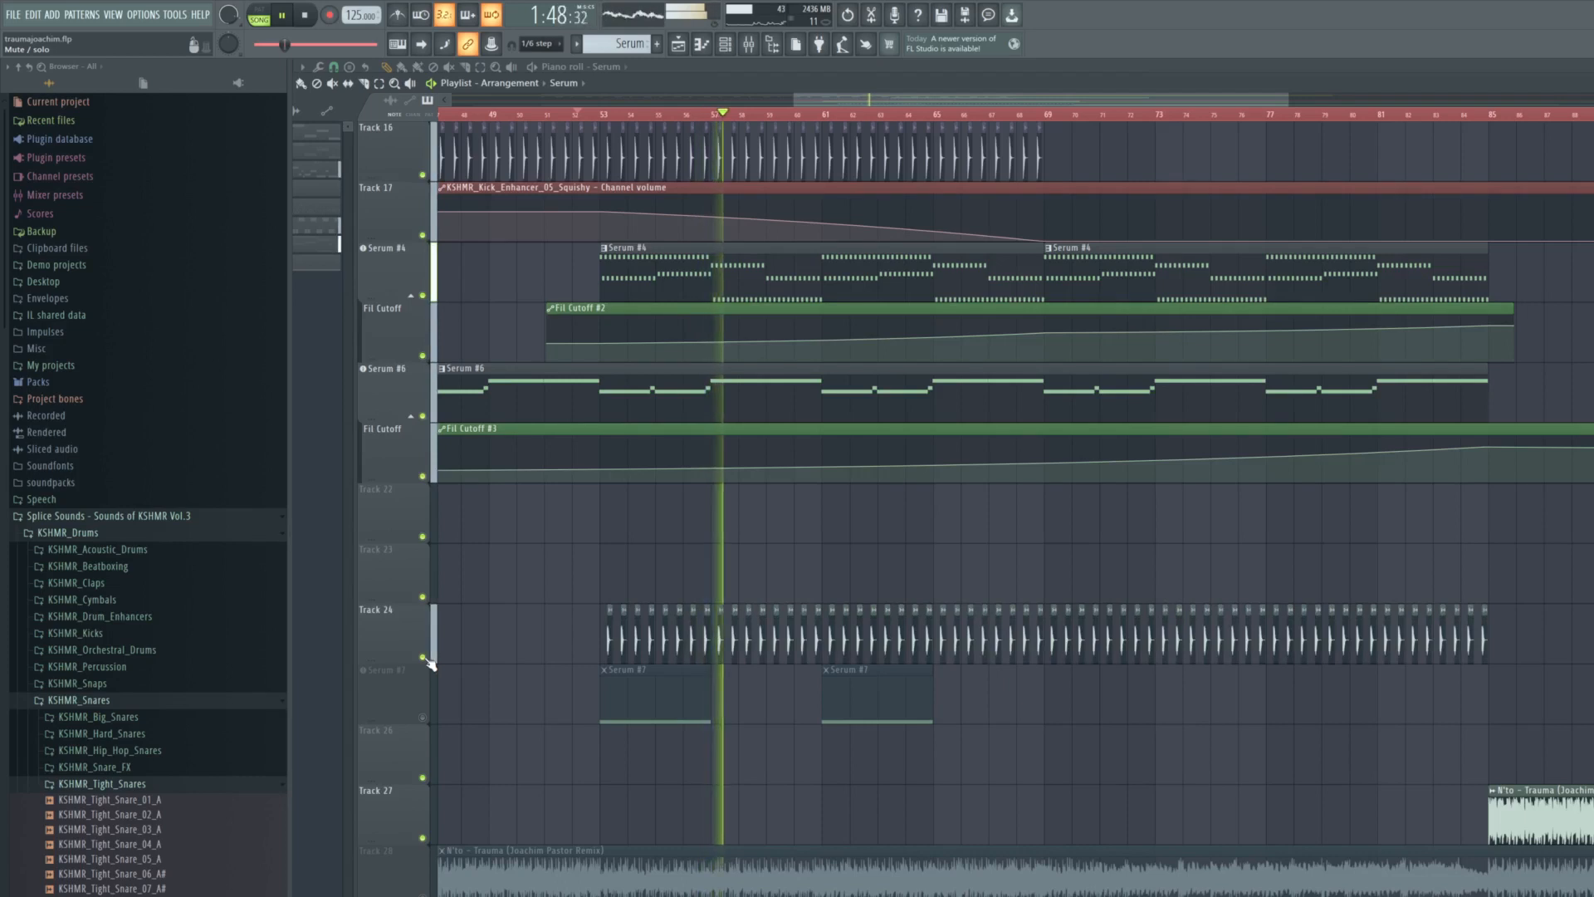
ctrl+scroll(753, 492, up, 2)
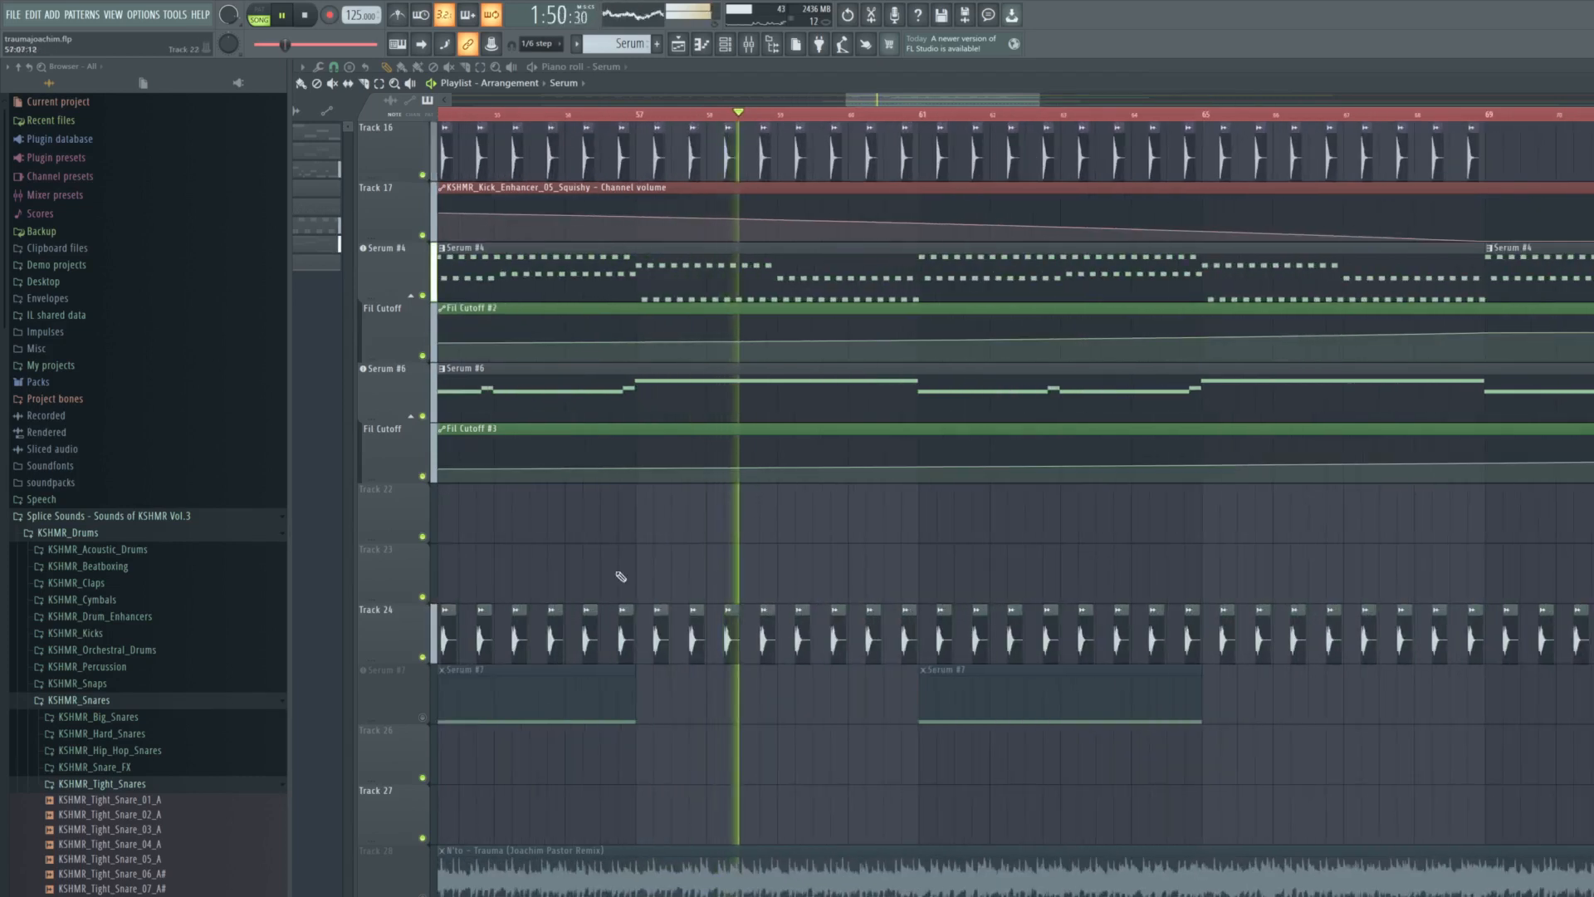
key(space)
- Unmute and solo the Serum #7 track, and play it from just before bar 53
ctrl+scroll(435, 722, up, 4)
click(424, 719)
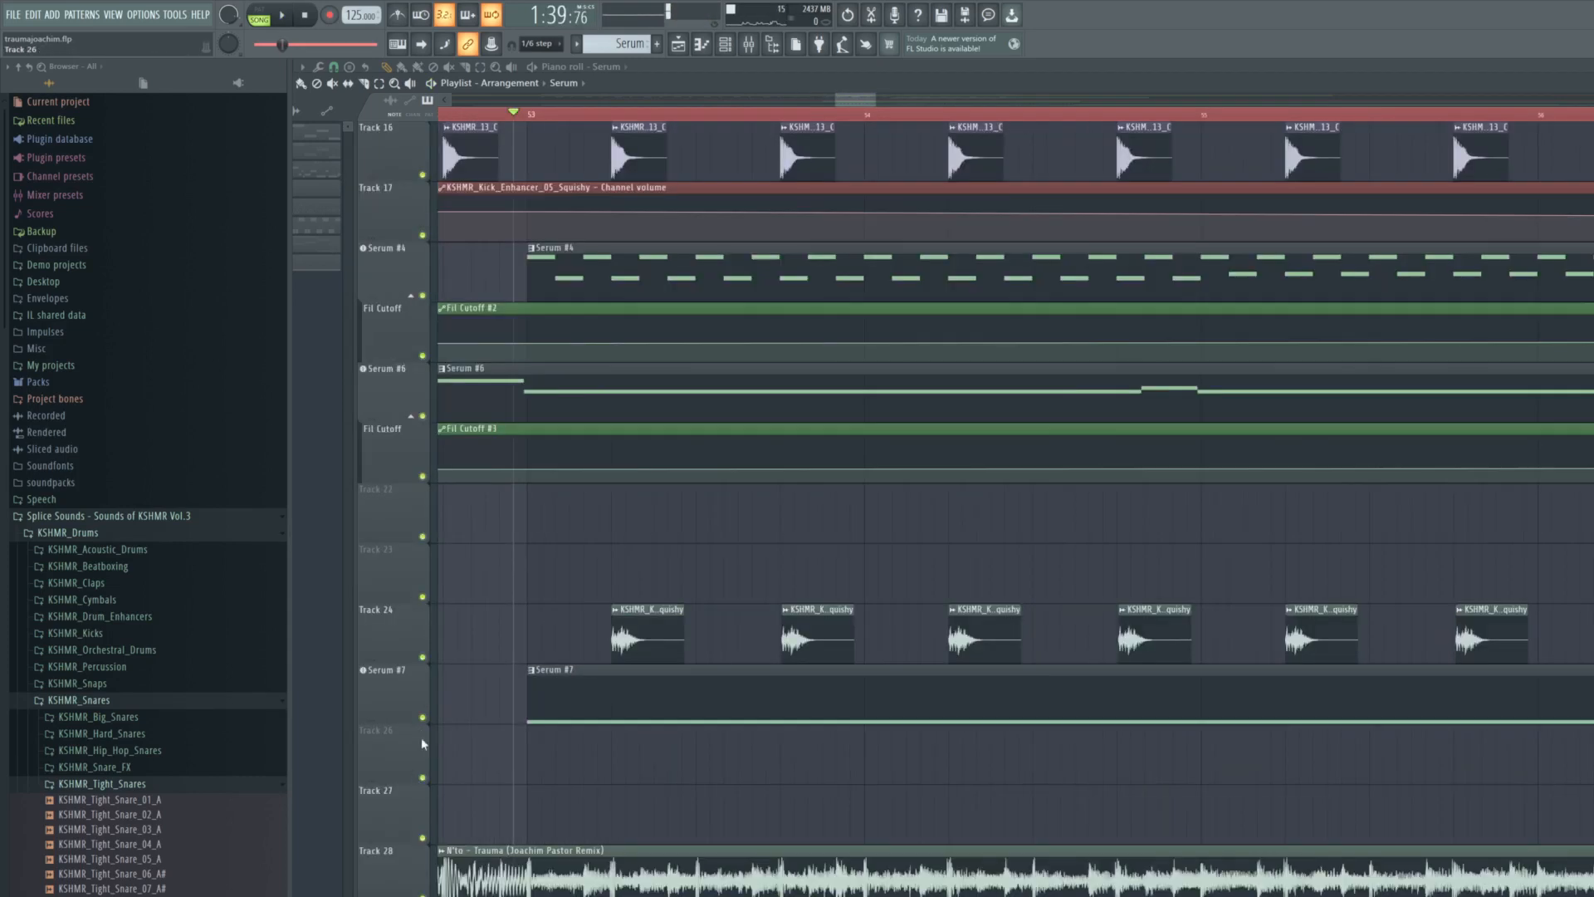
right_click(424, 717)
key(space)
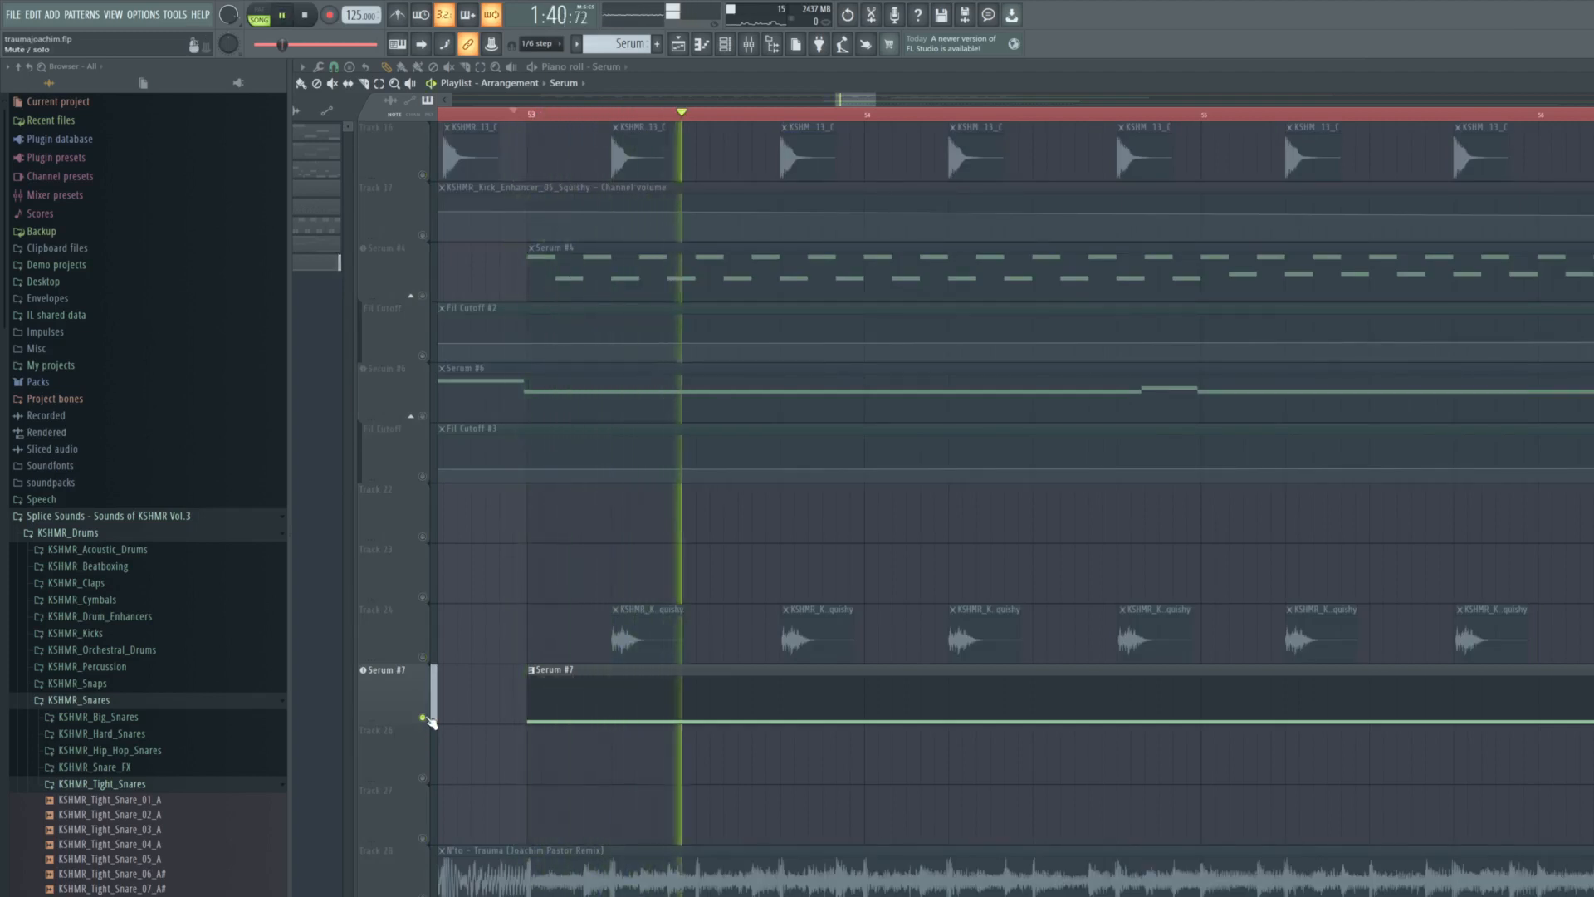
key(space)
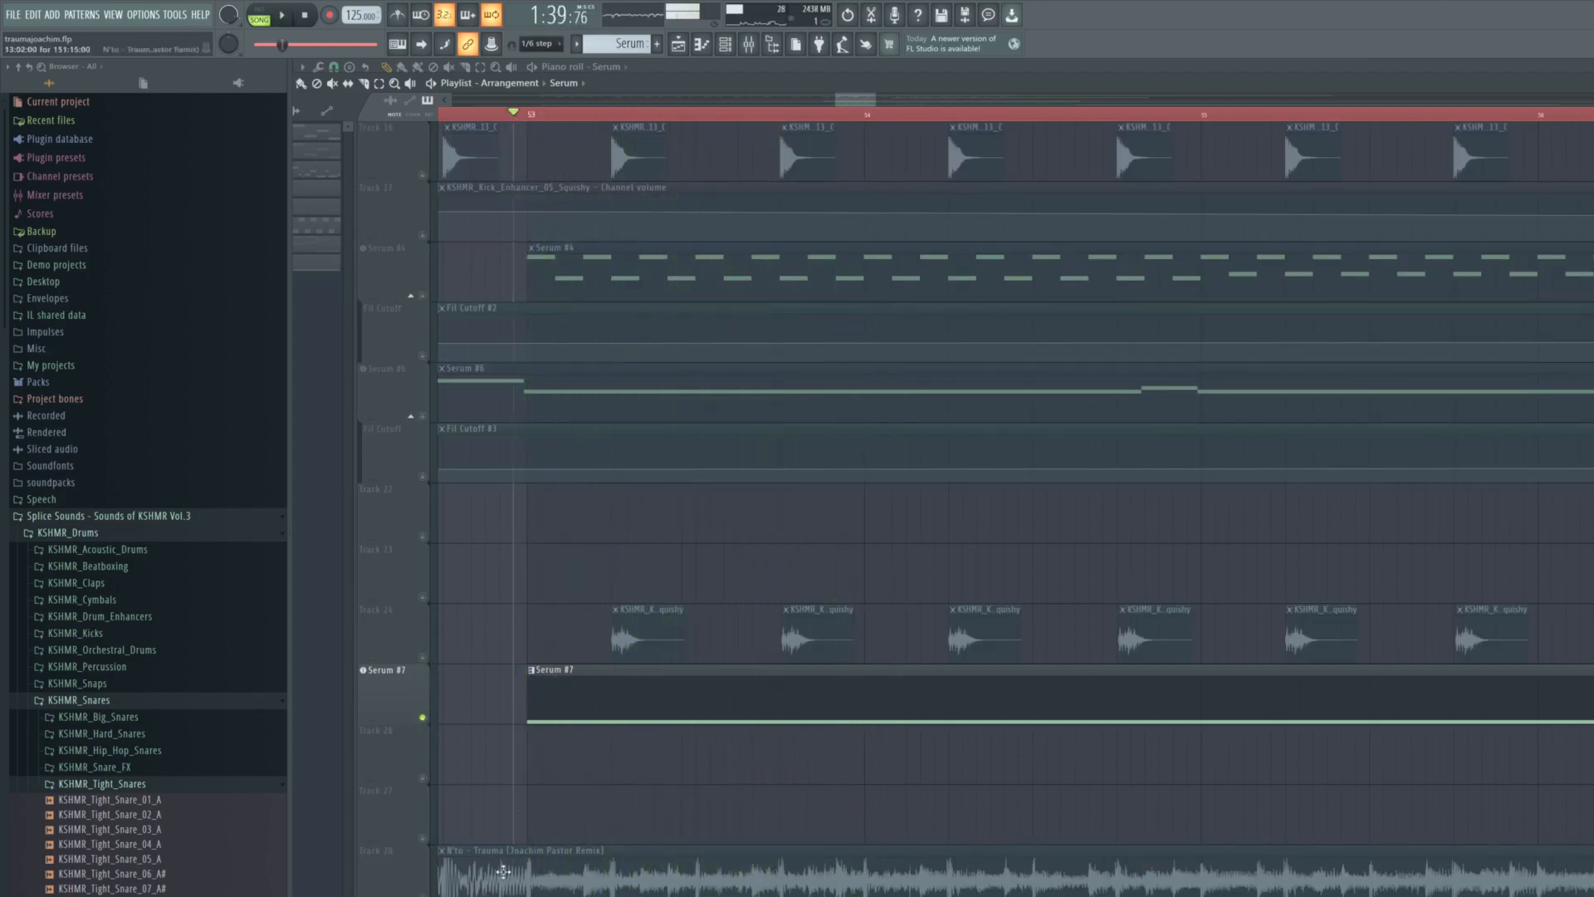
- Unmute Serum #7 once more and replay its long note from just before bar 53
scroll(685, 787, down, 2)
key(space)
key(space)
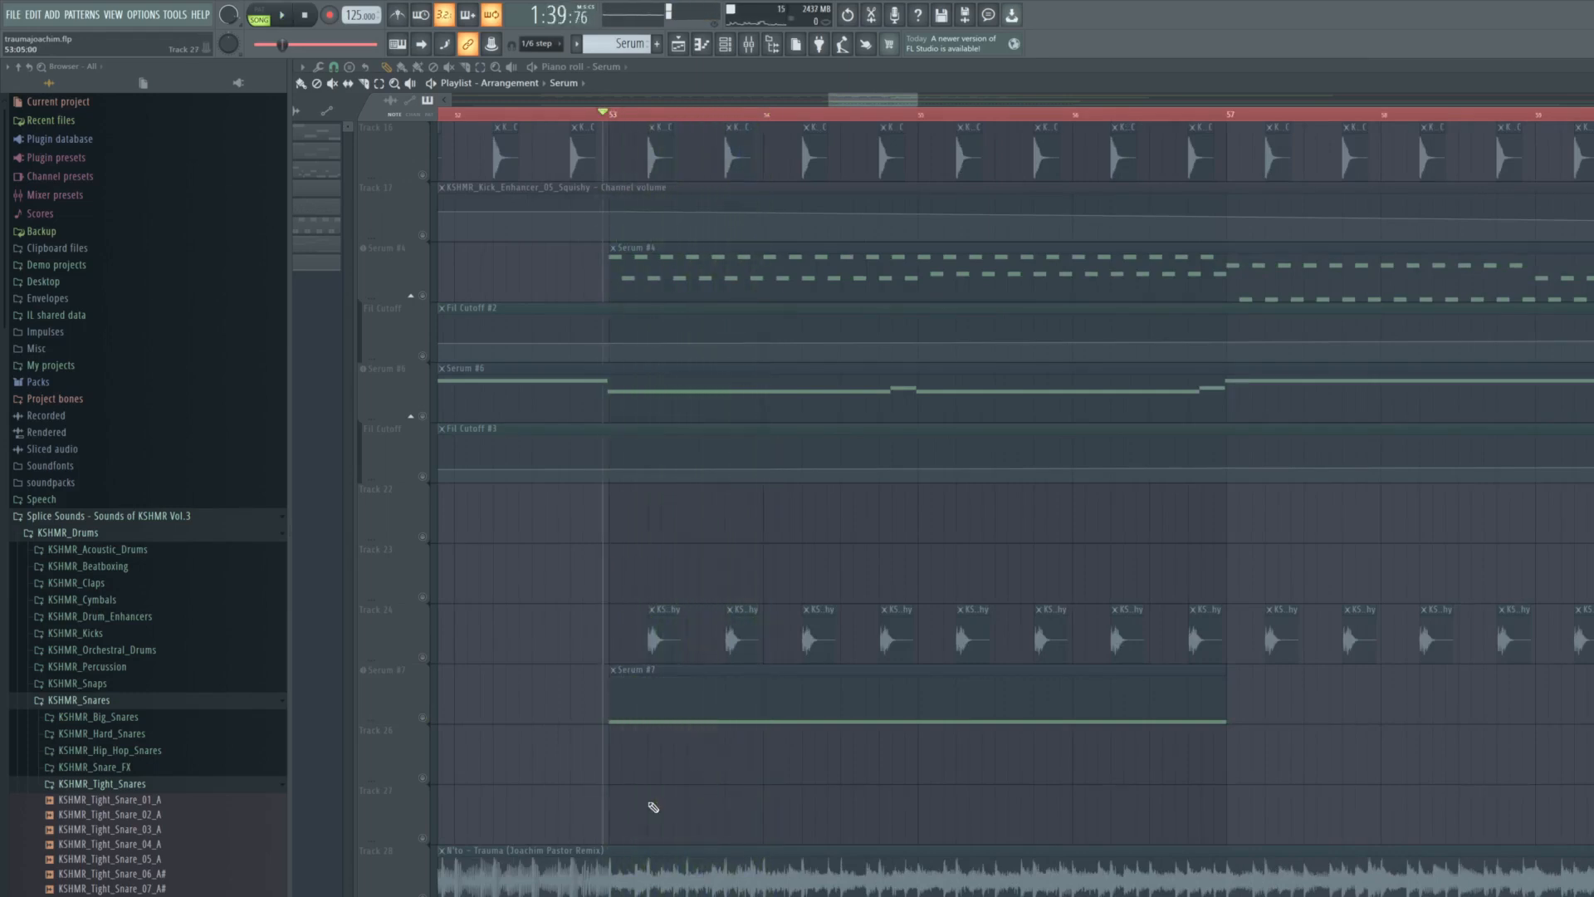
click(423, 719)
key(space)
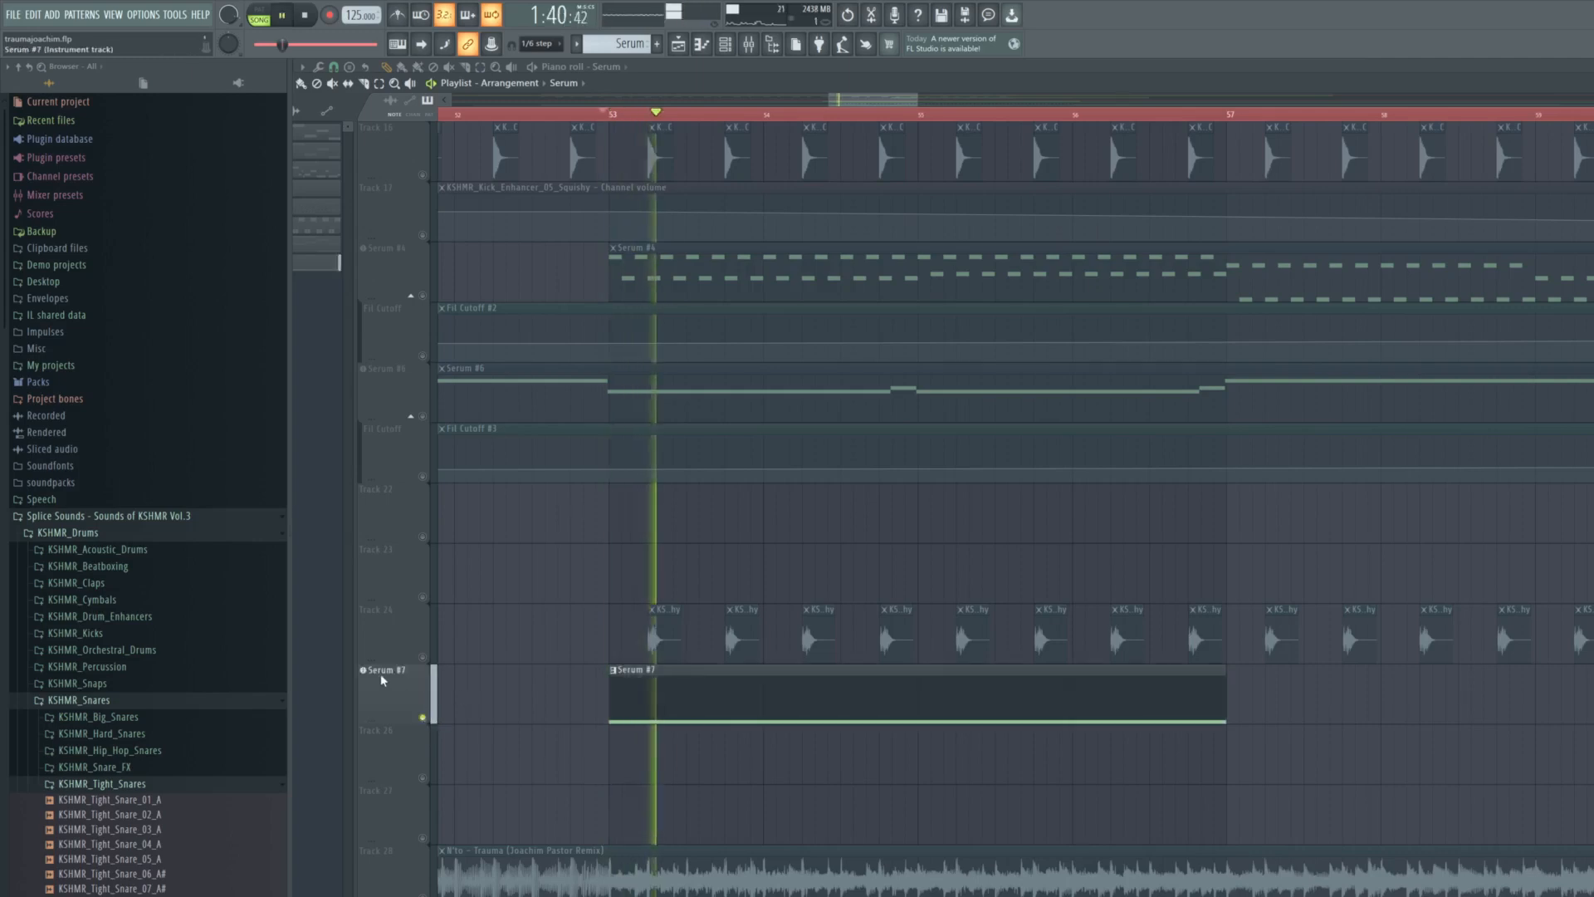
key(space)
- Open the Serum #7 synth, enlarge its window, review its effects, oscillators and LFO 3 with playback, and close it
click(381, 673)
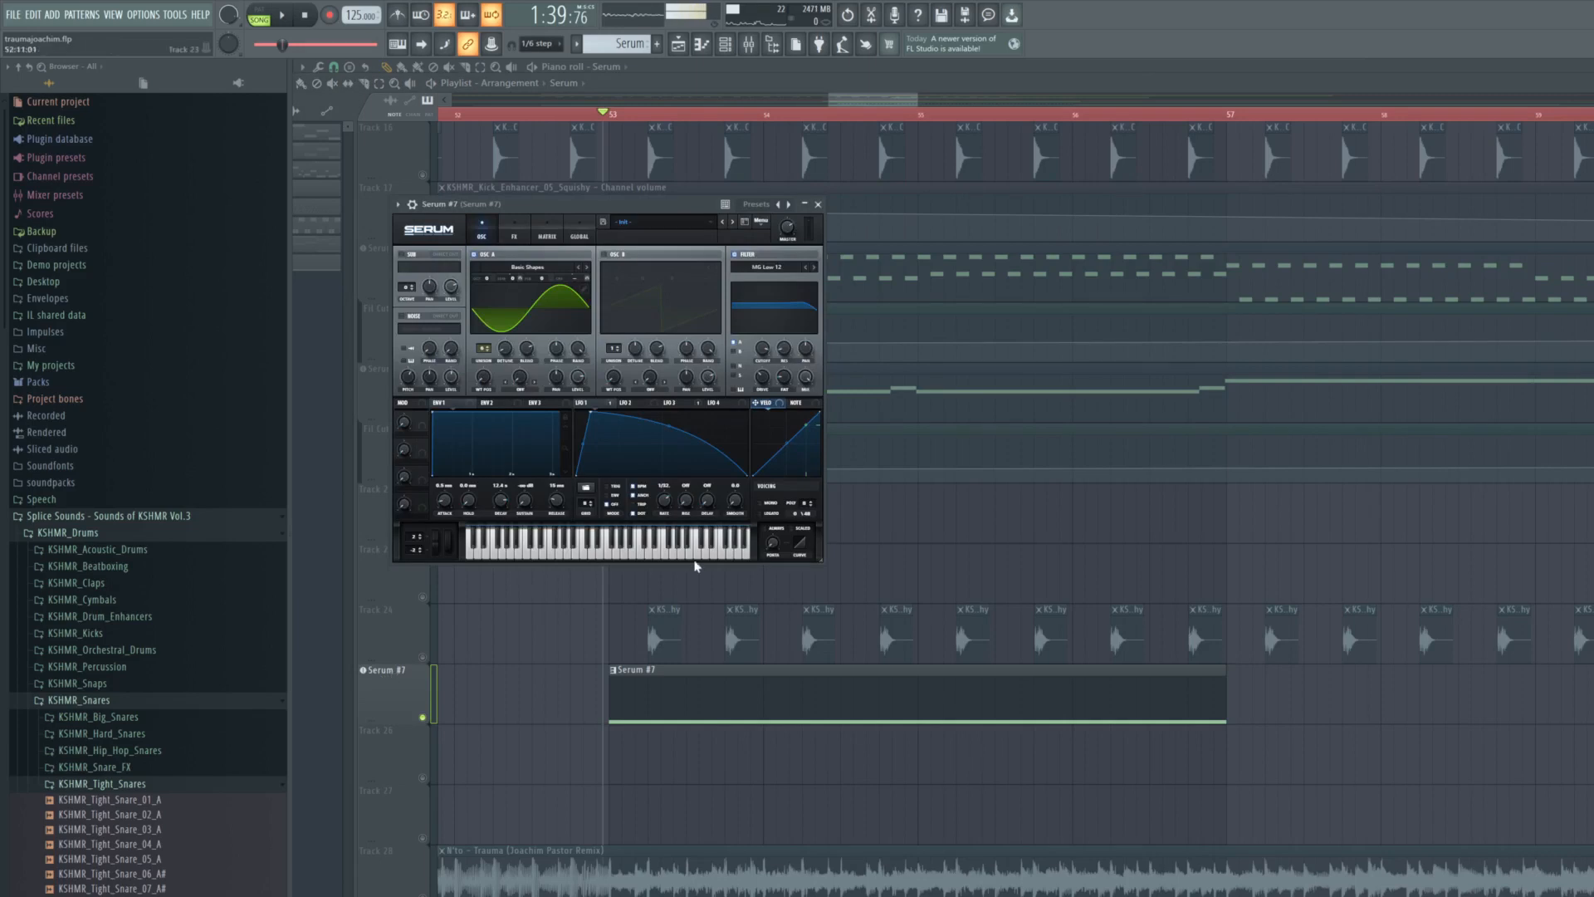
drag(820, 559, 1034, 679)
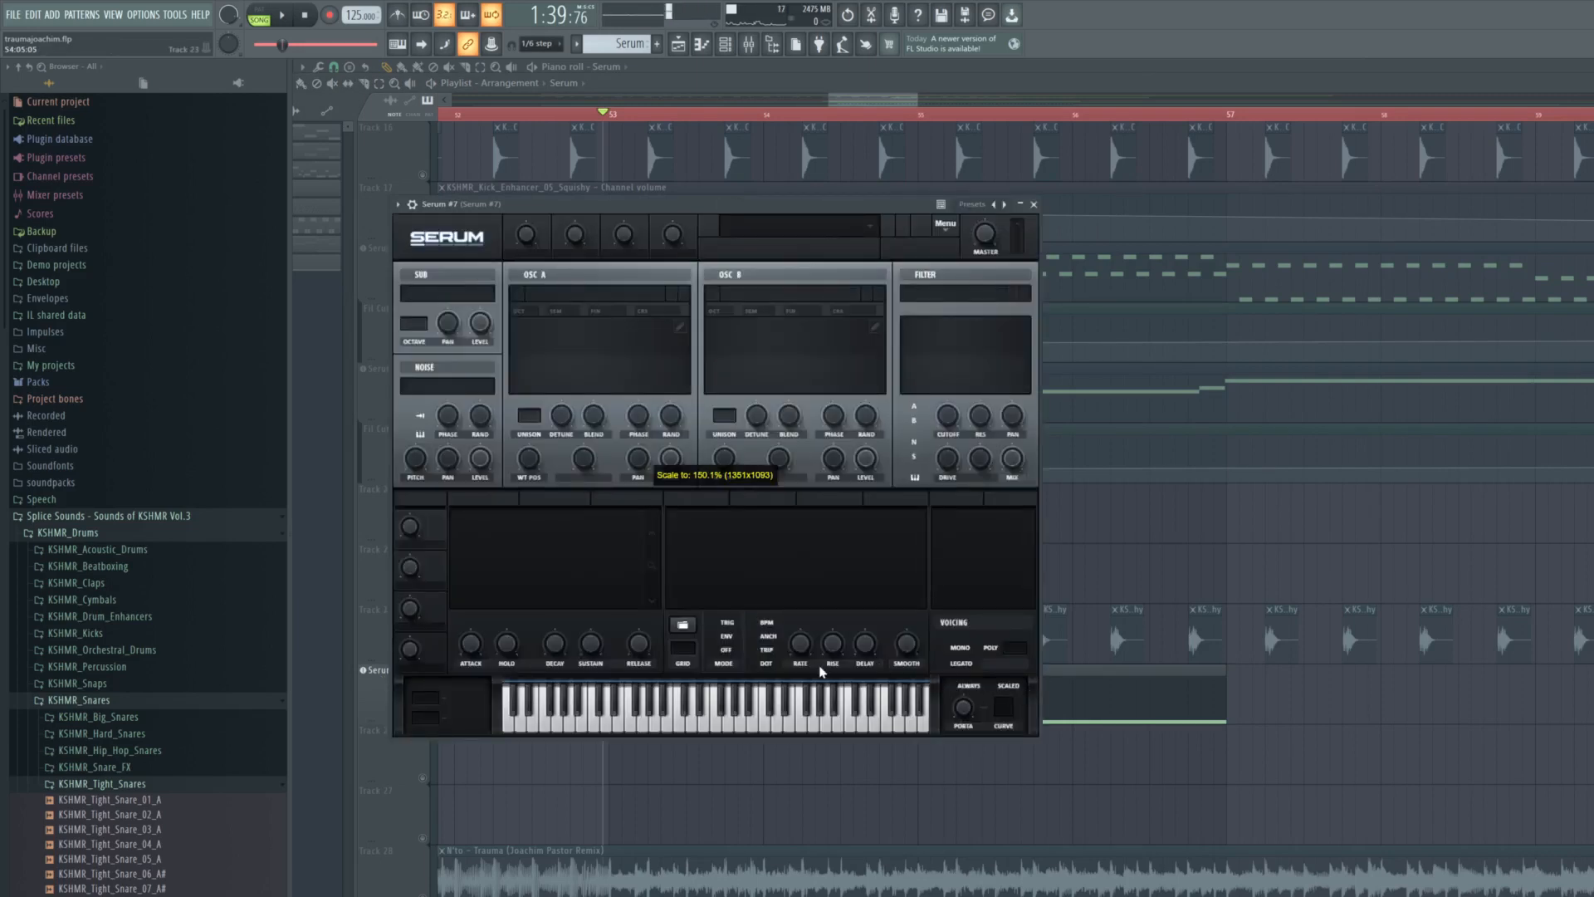
click(577, 248)
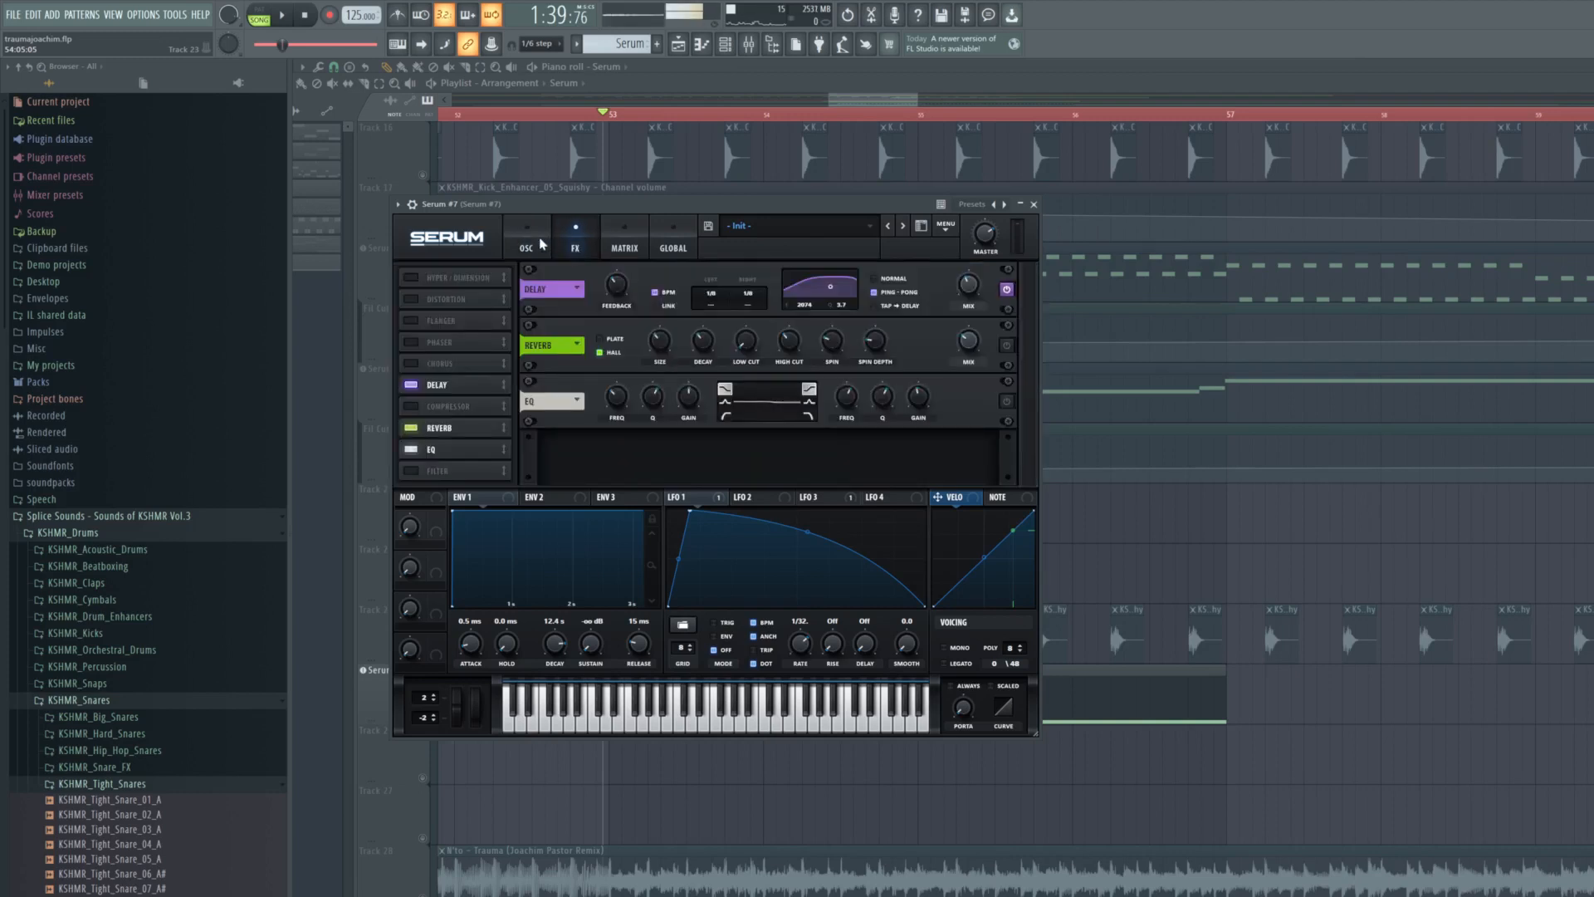
click(532, 245)
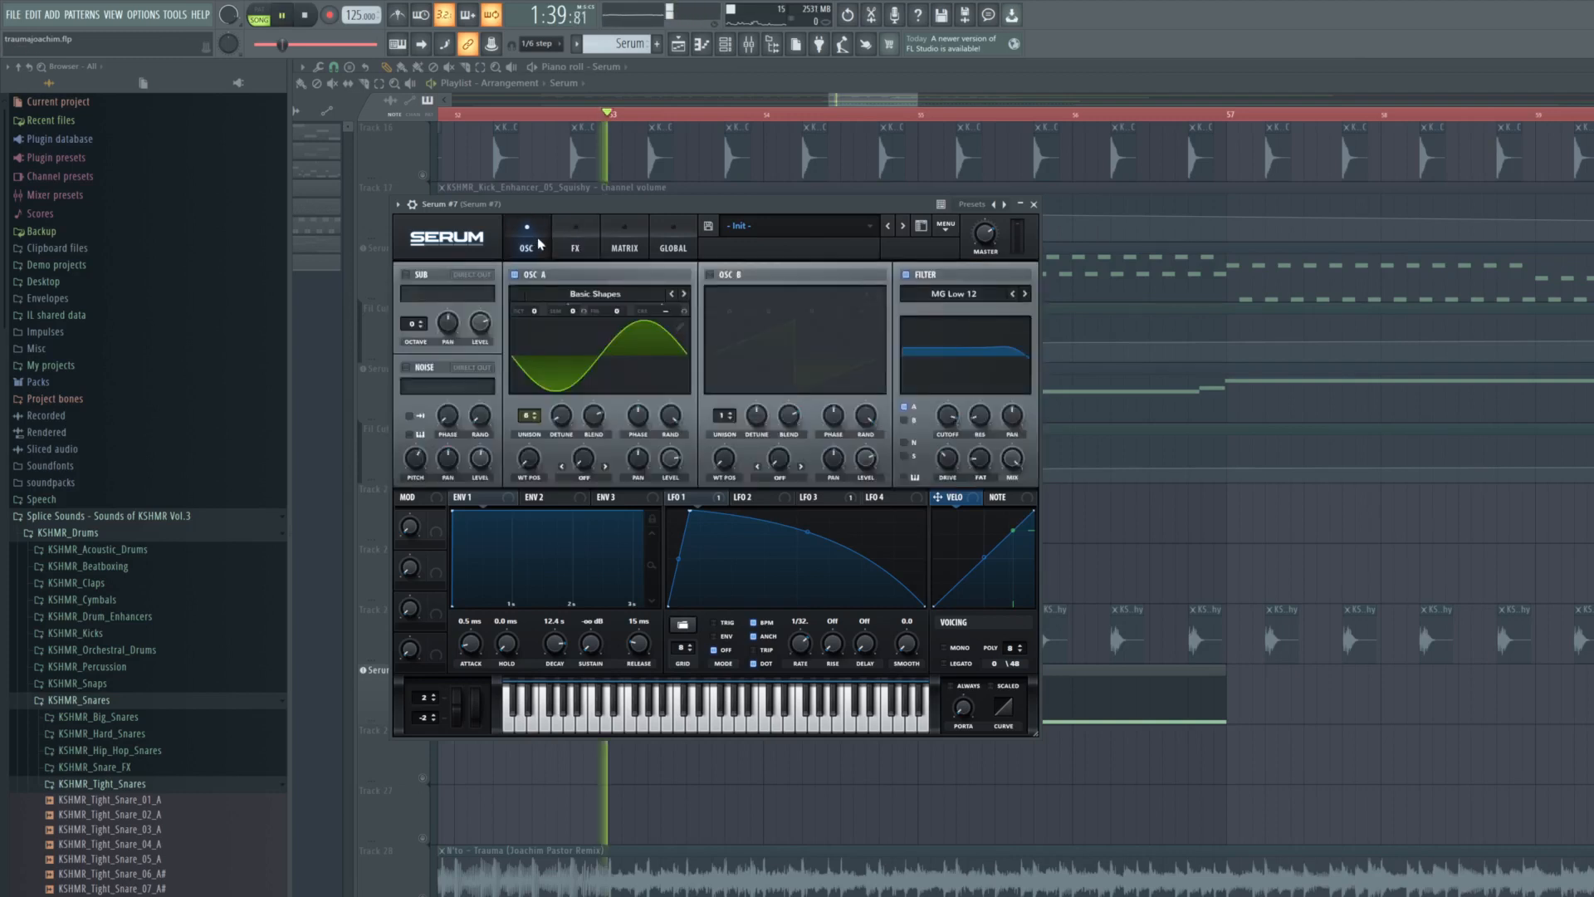
click(810, 498)
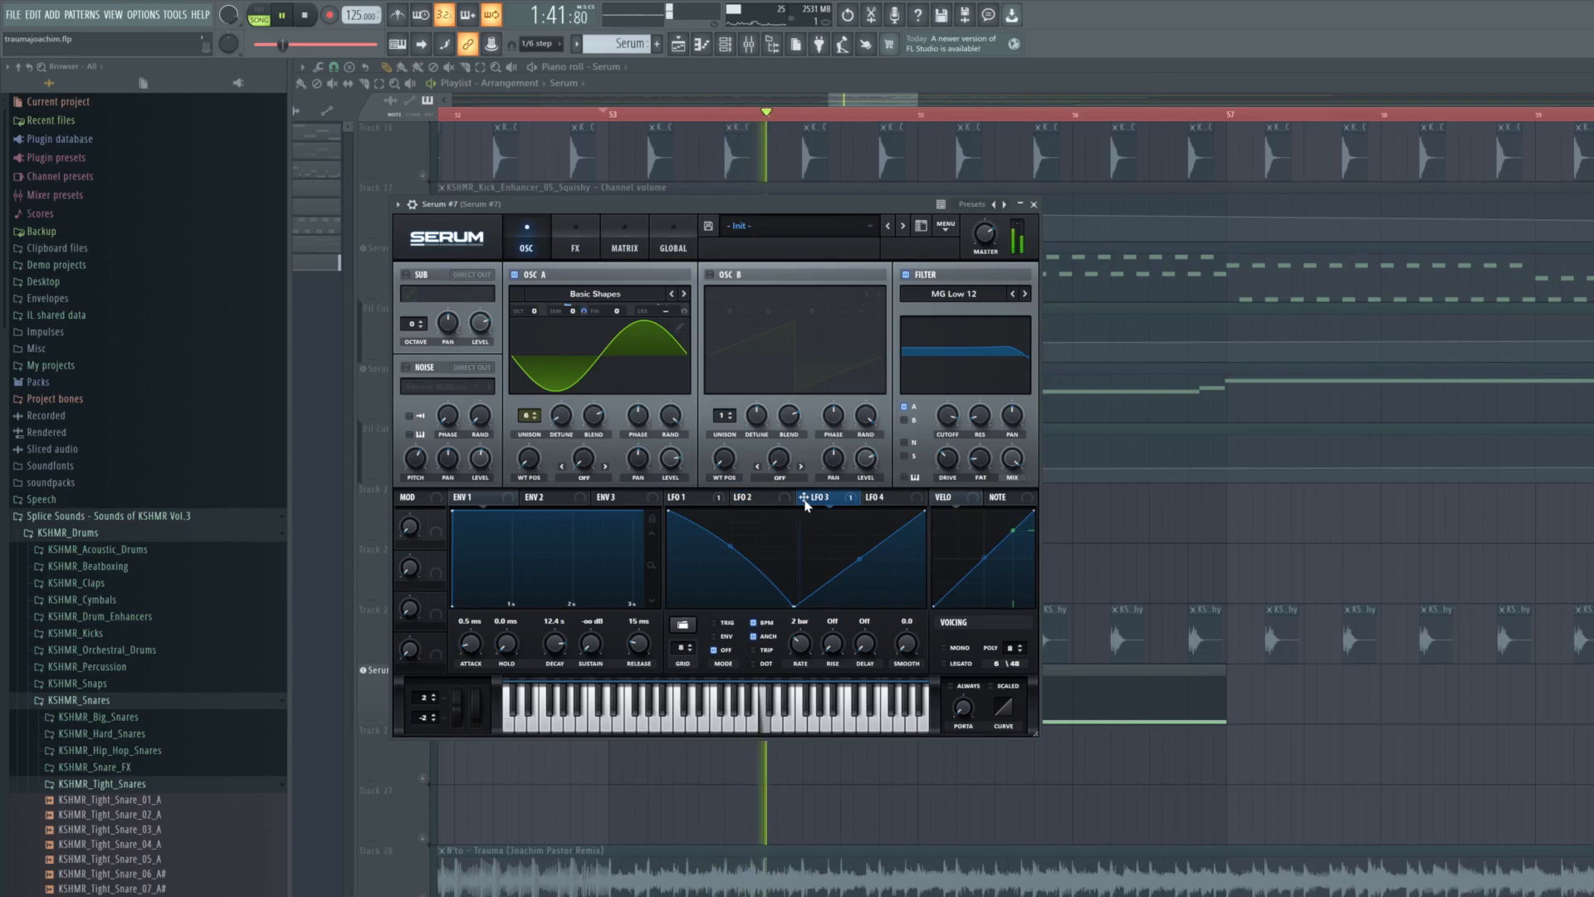
key(space)
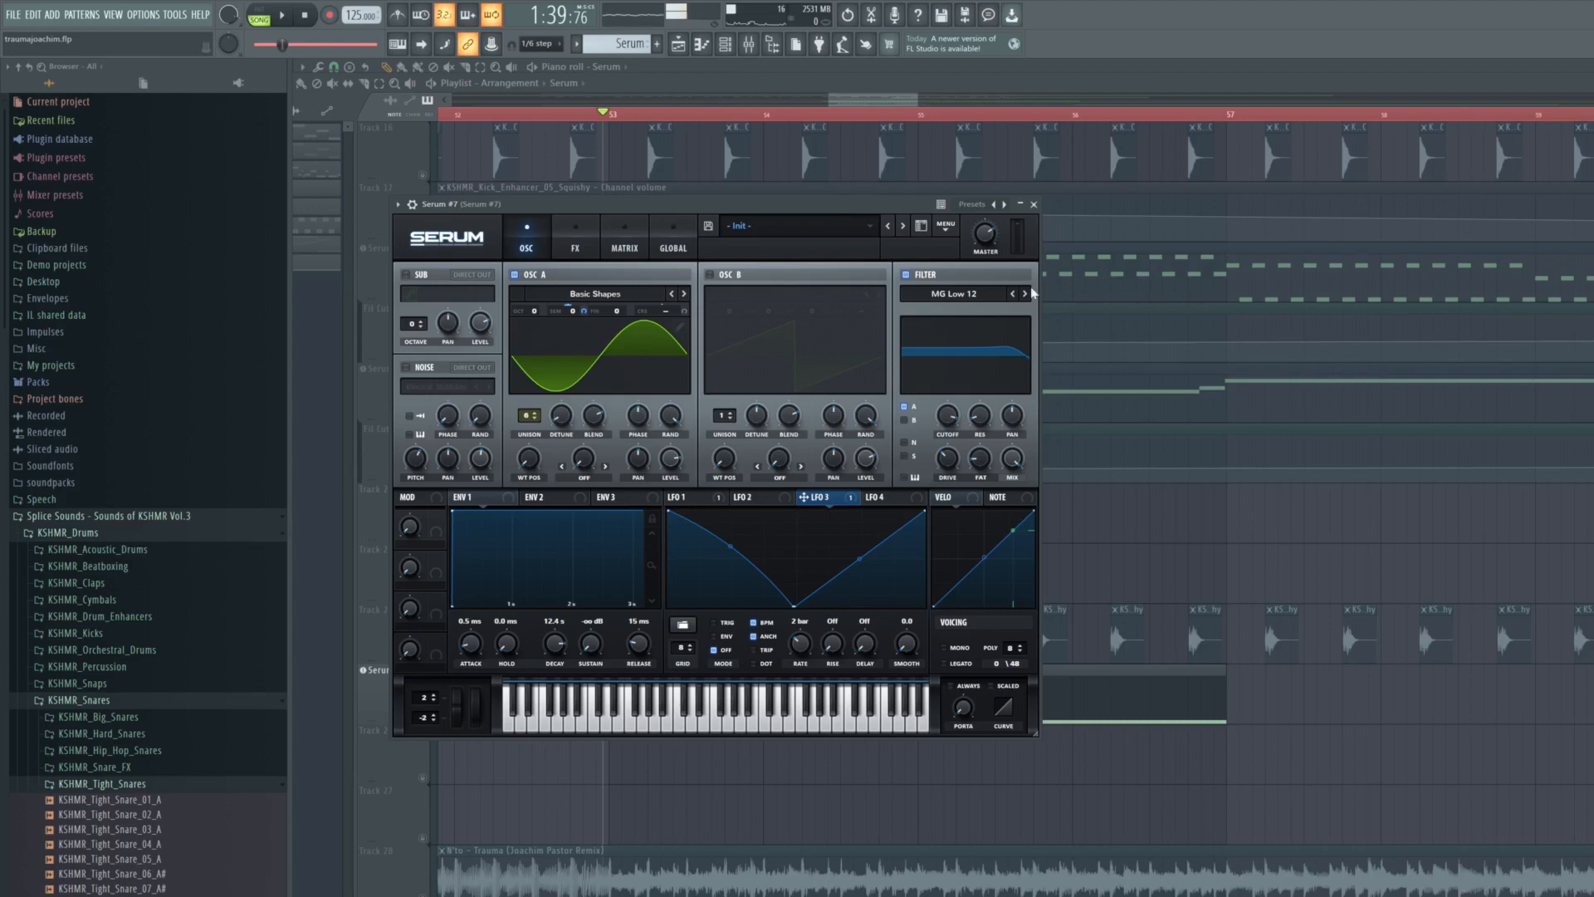
click(1034, 205)
- Play Serum #7's note, reopen the synth's effects and set the reverb mix to 16%
key(space)
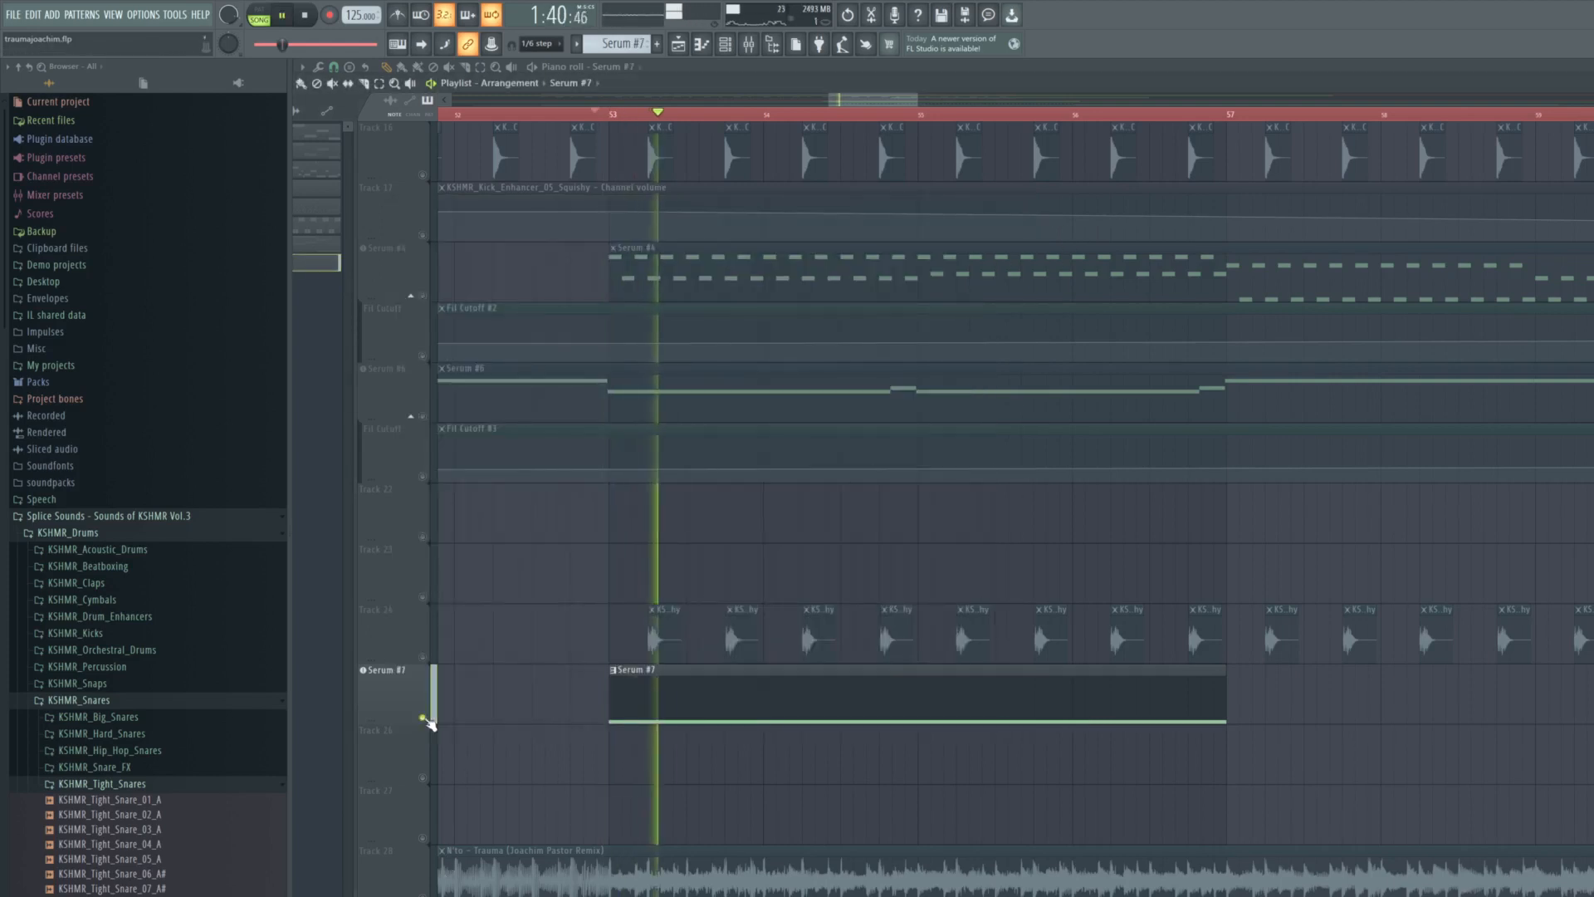
click(415, 695)
click(575, 241)
mouse_move(987, 354)
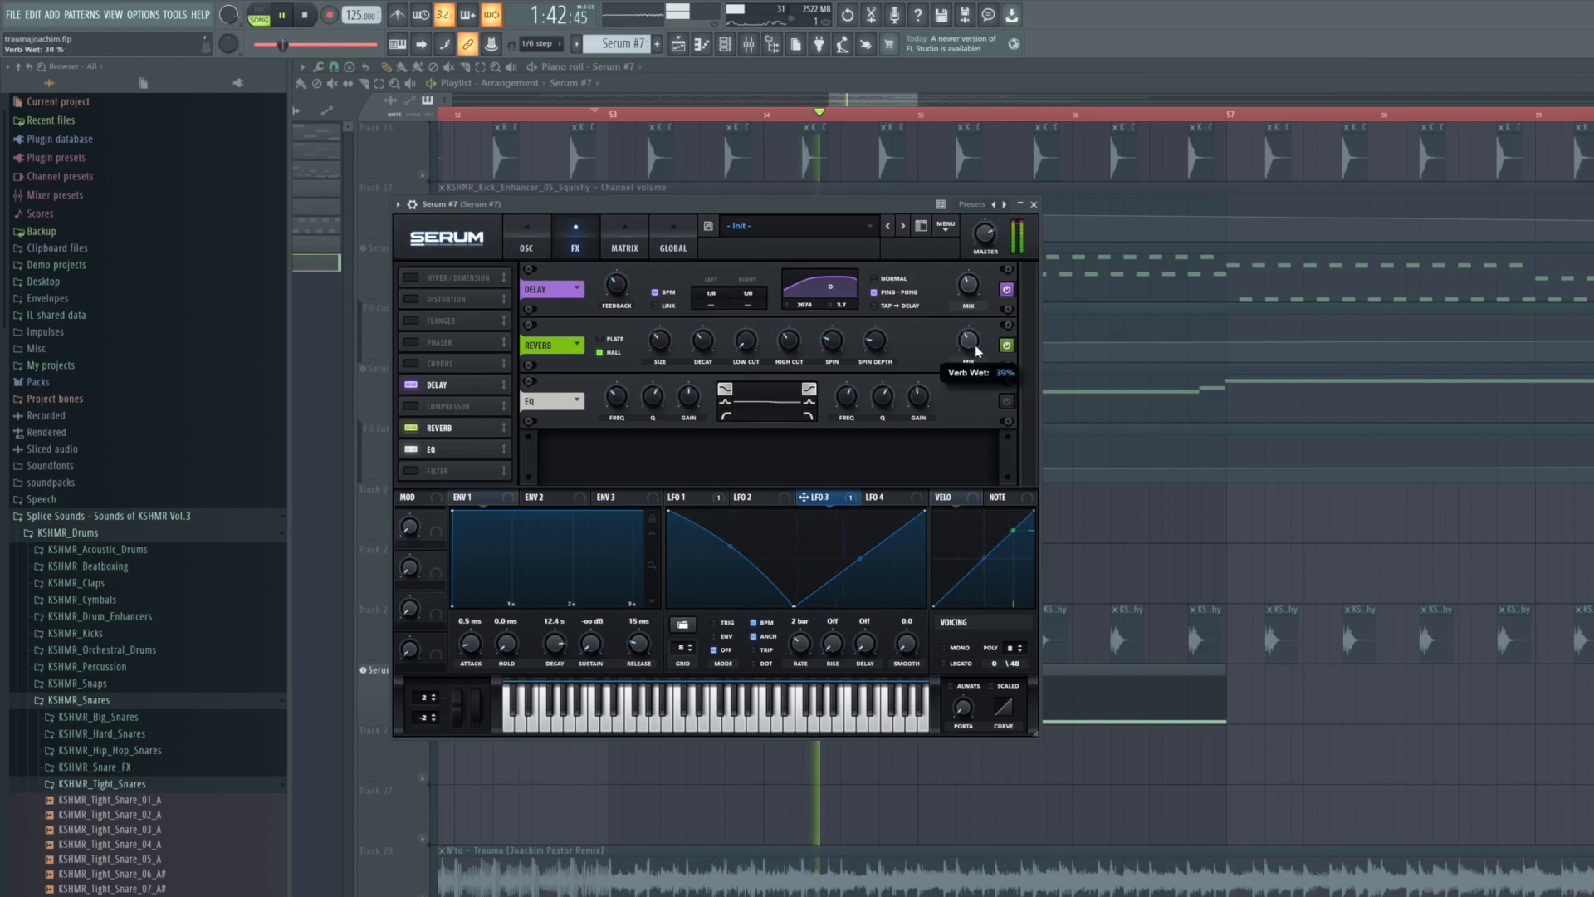
drag(977, 344, 978, 352)
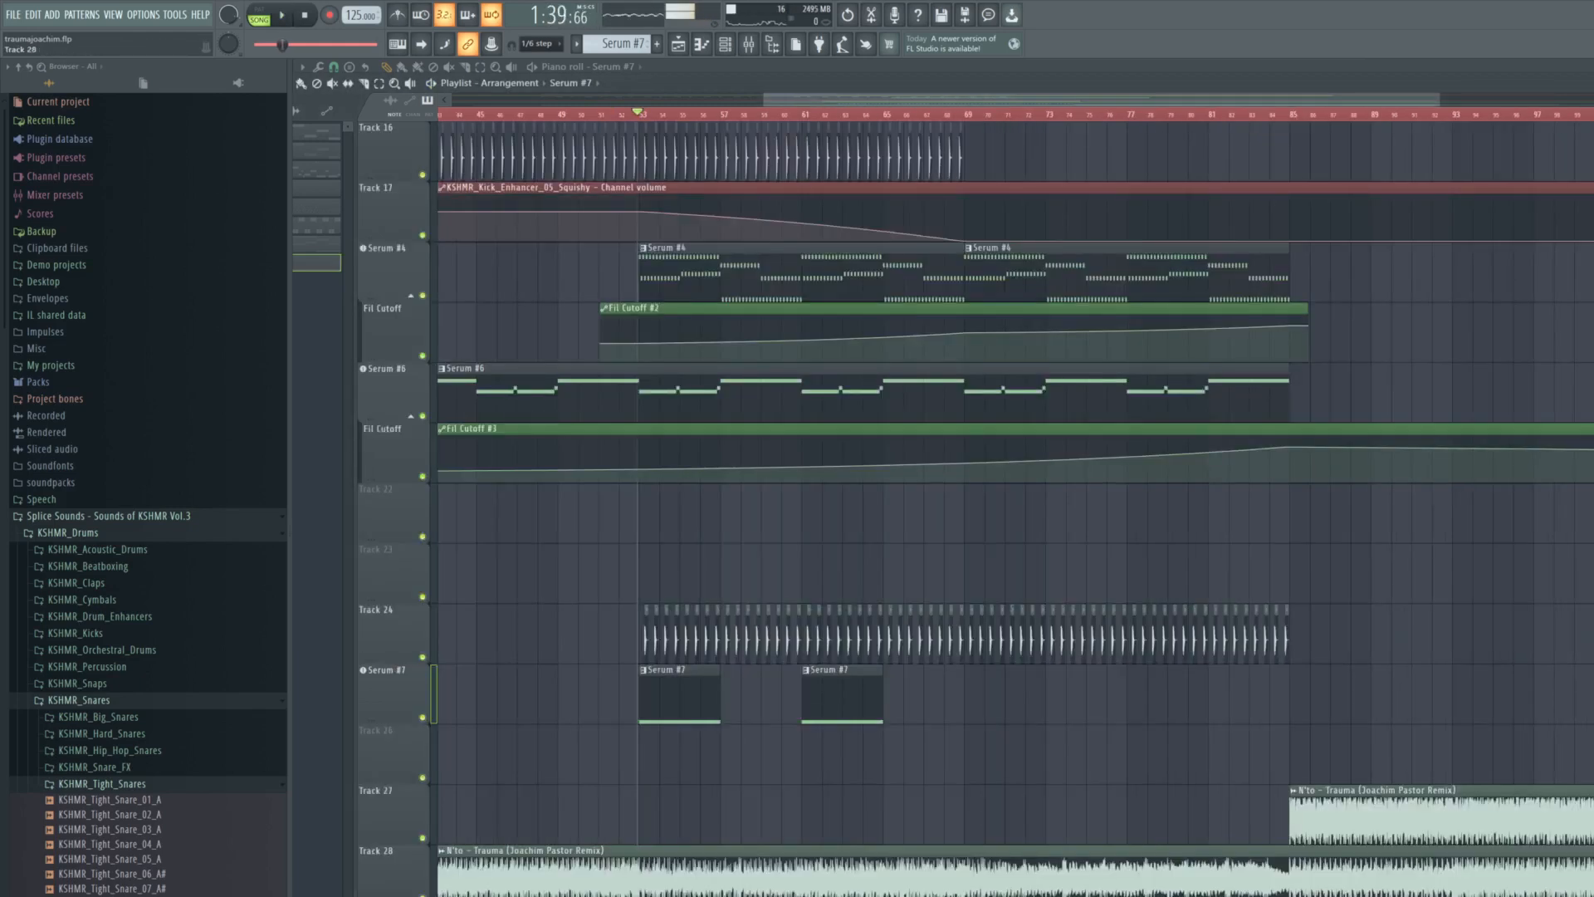
- Restore the remake tracks from the Serum #7 solo, mute the Track 28 original, and look over the full arrangement
click(423, 895)
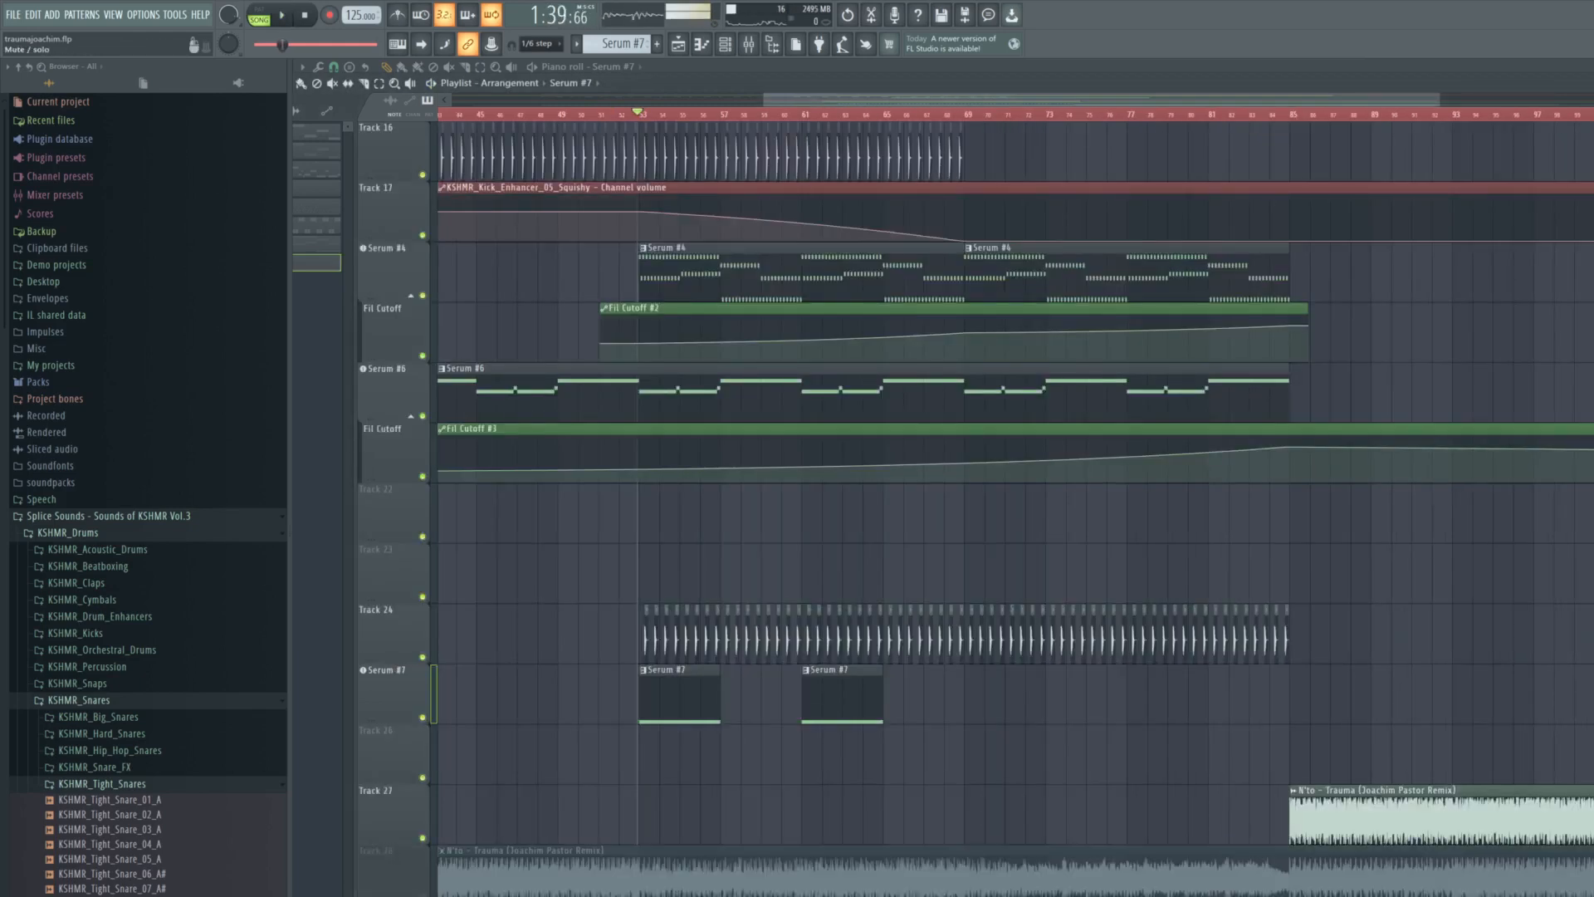
scroll(475, 876, down, 5)
scroll(642, 830, up, 3)
scroll(645, 831, down, 2)
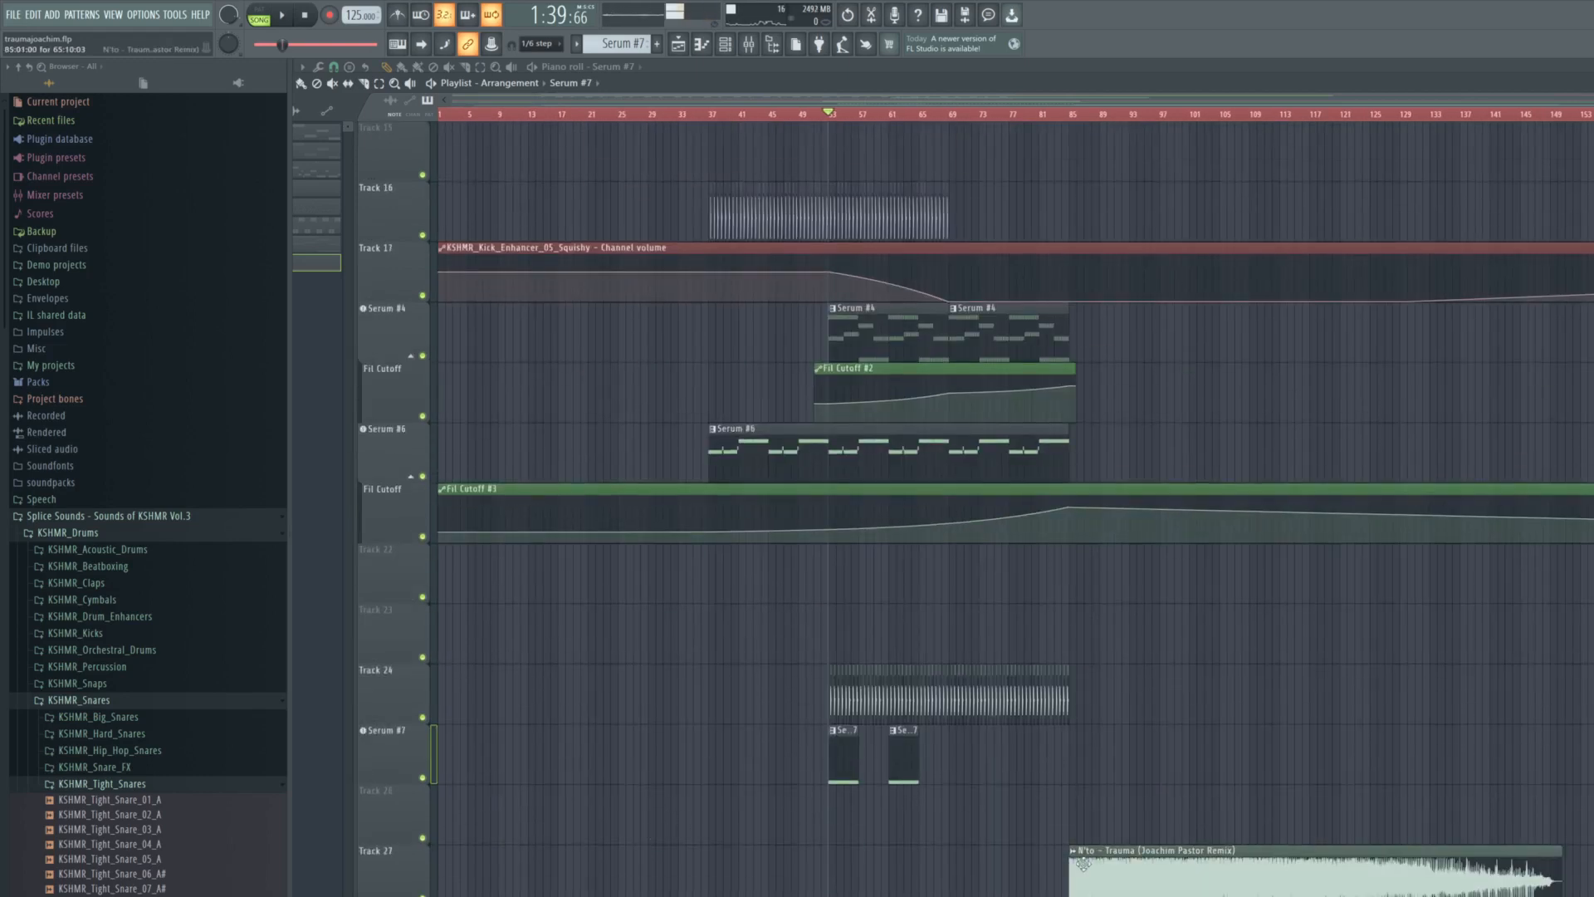
scroll(1123, 849, up, 1)
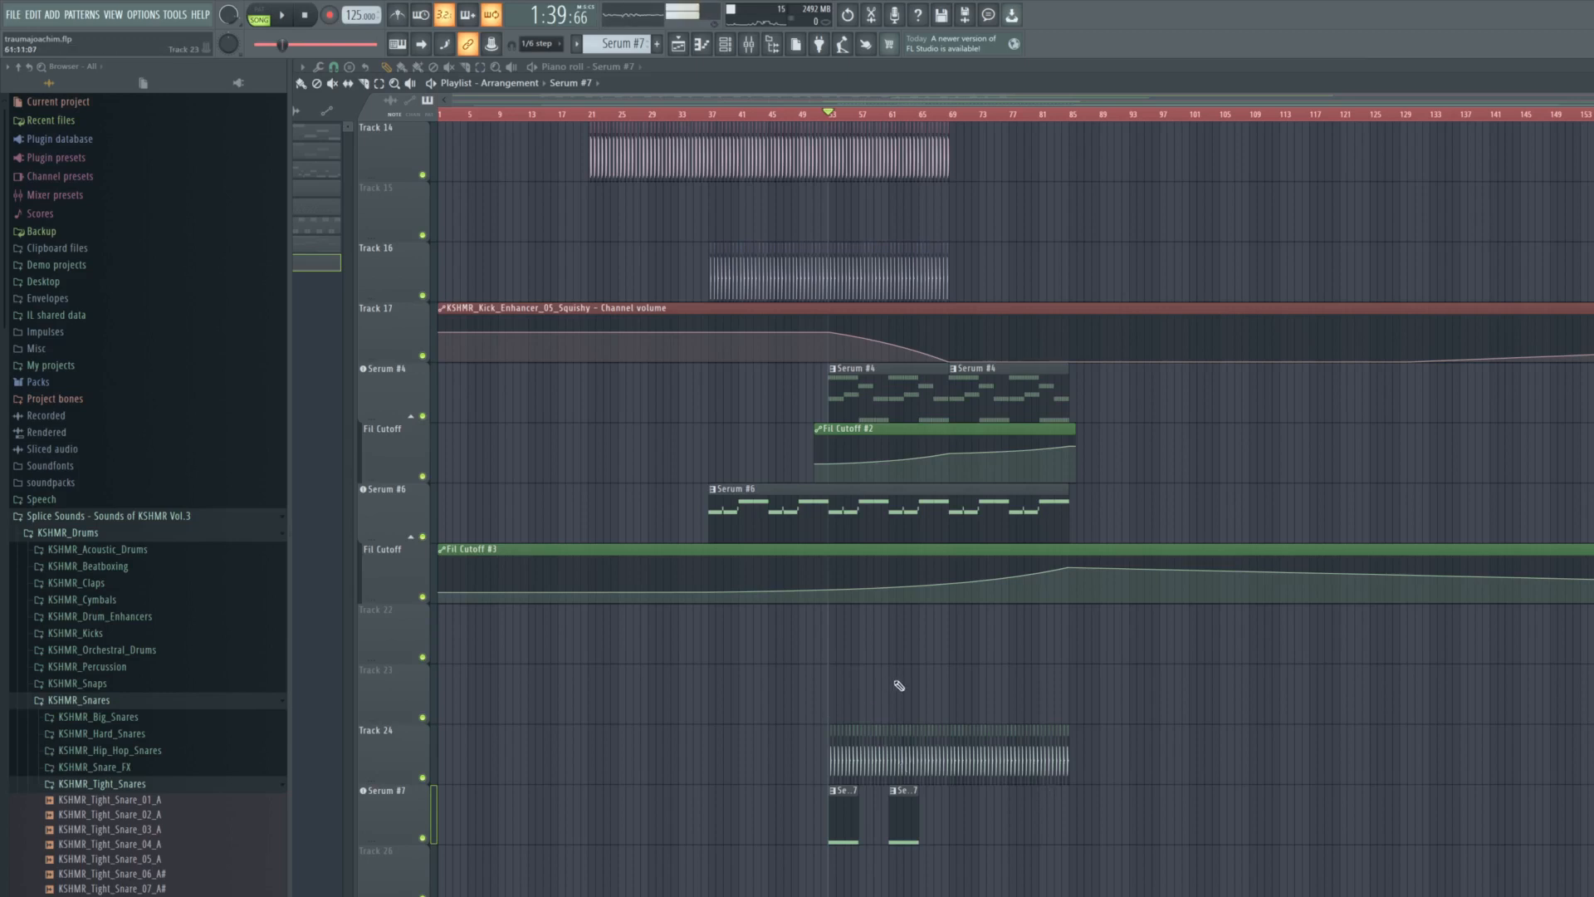
scroll(899, 686, up, 13)
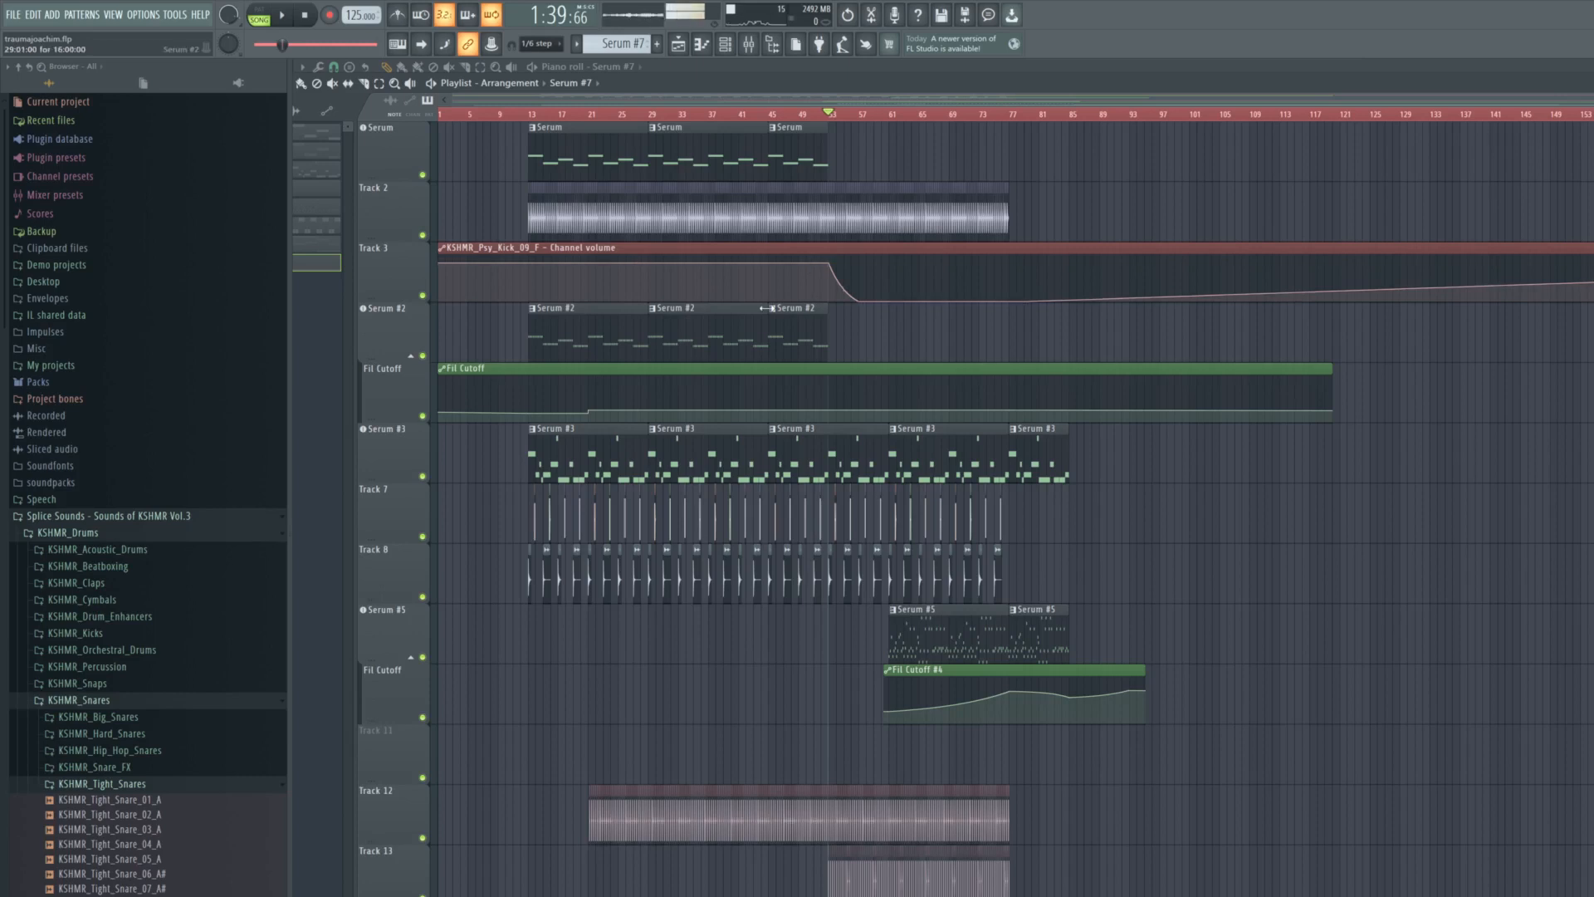
scroll(764, 308, down, 2)
scroll(762, 320, up, 1)
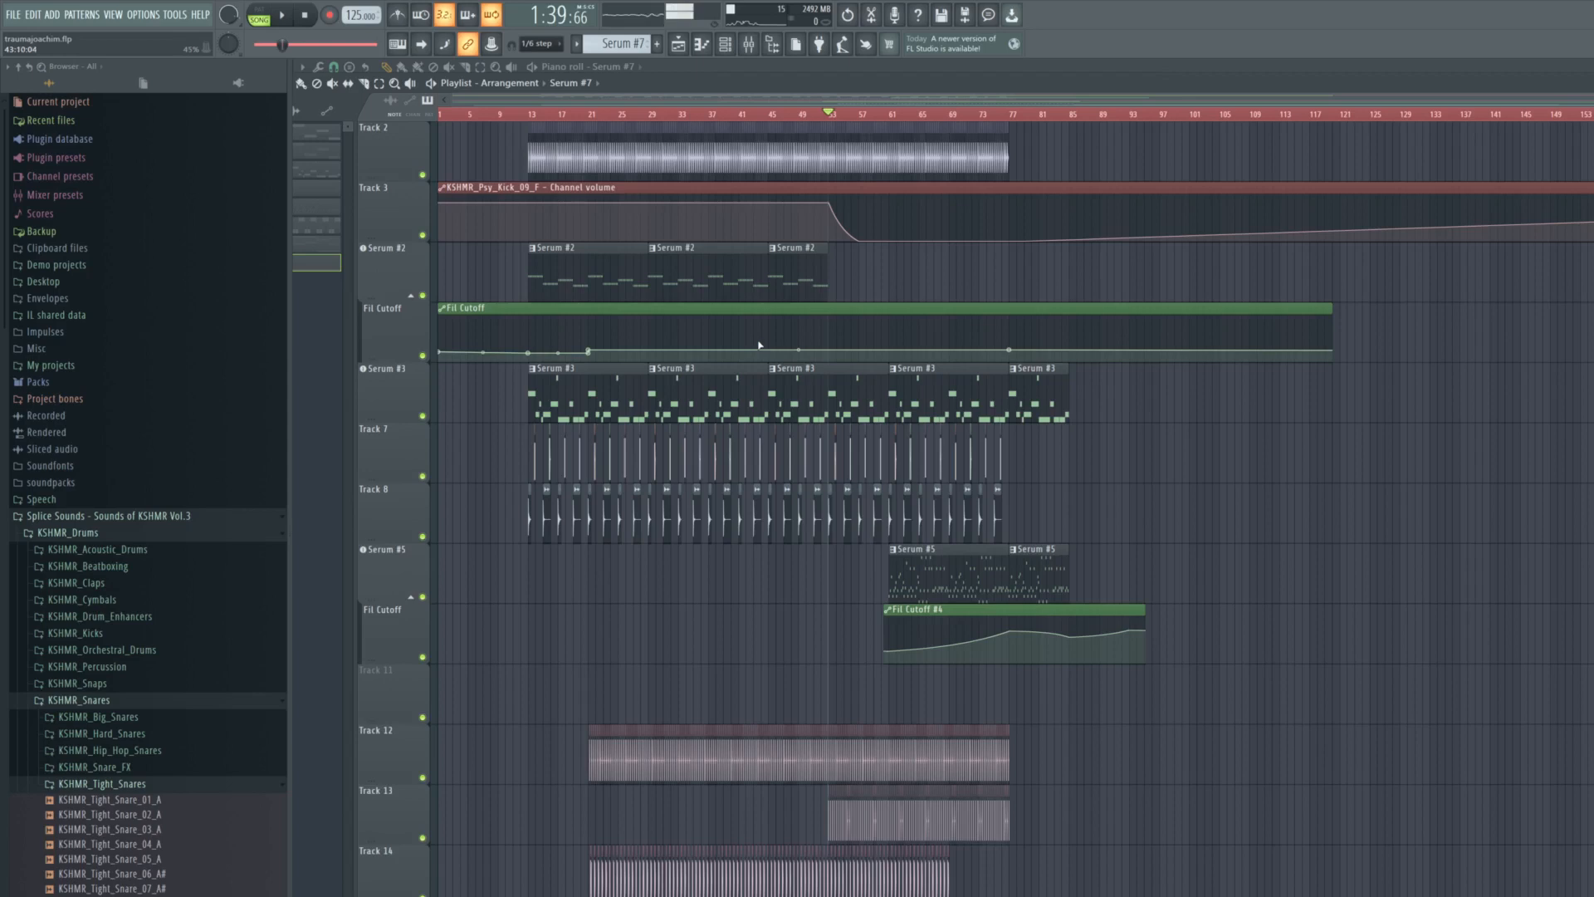
scroll(759, 345, down, 6)
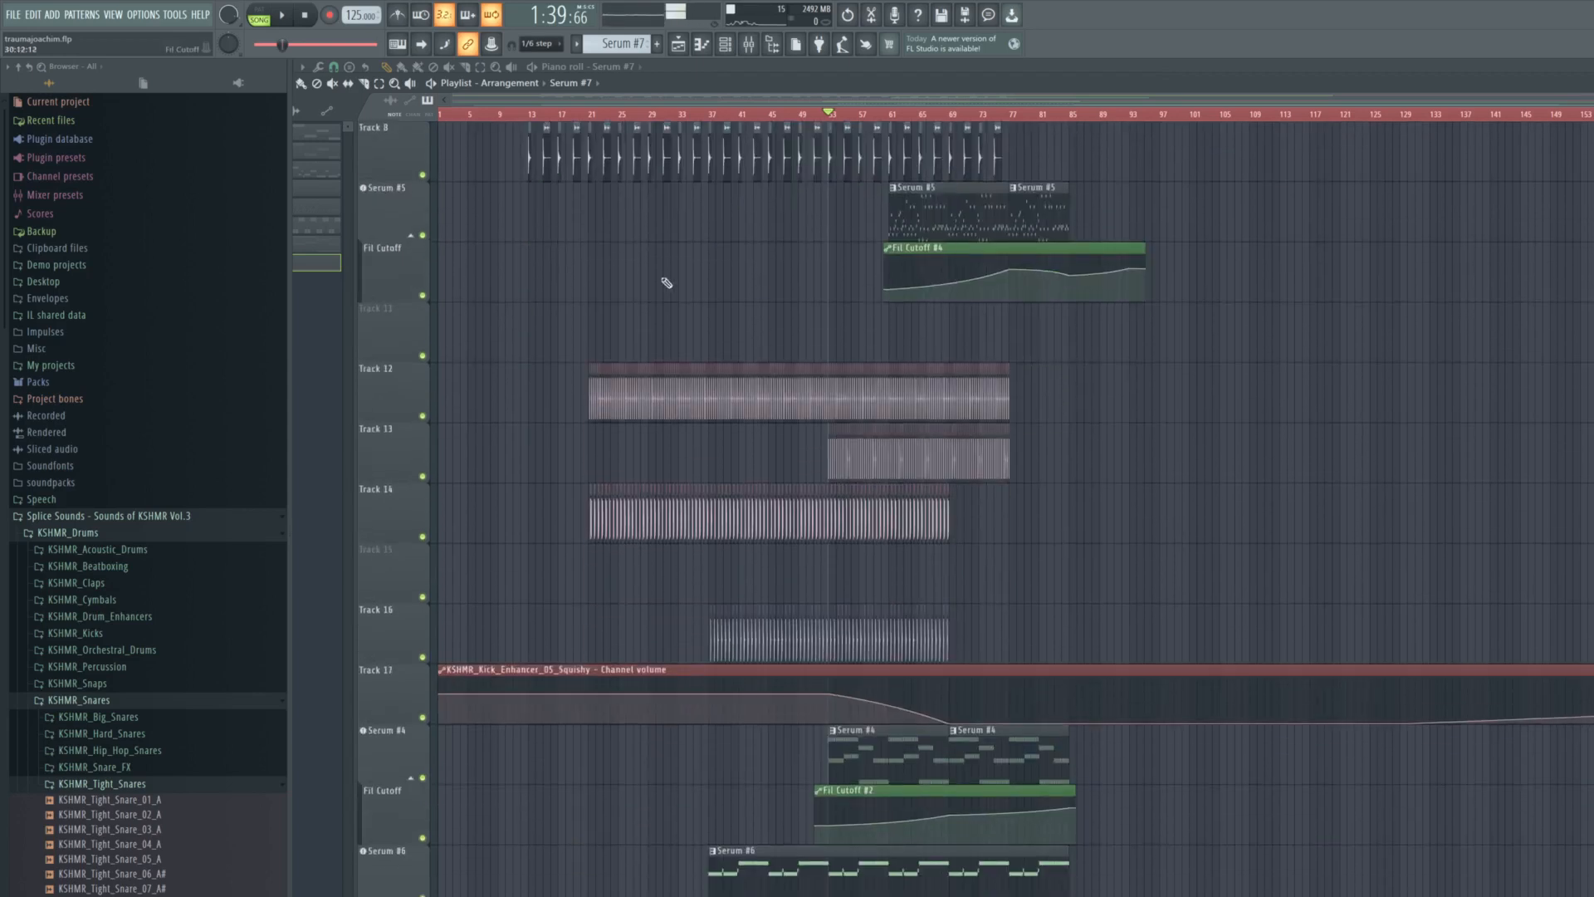
scroll(579, 255, up, 7)
- Play the full remake from bar 13 and review its drum, Serum and automation tracks during playback
click(527, 114)
key(space)
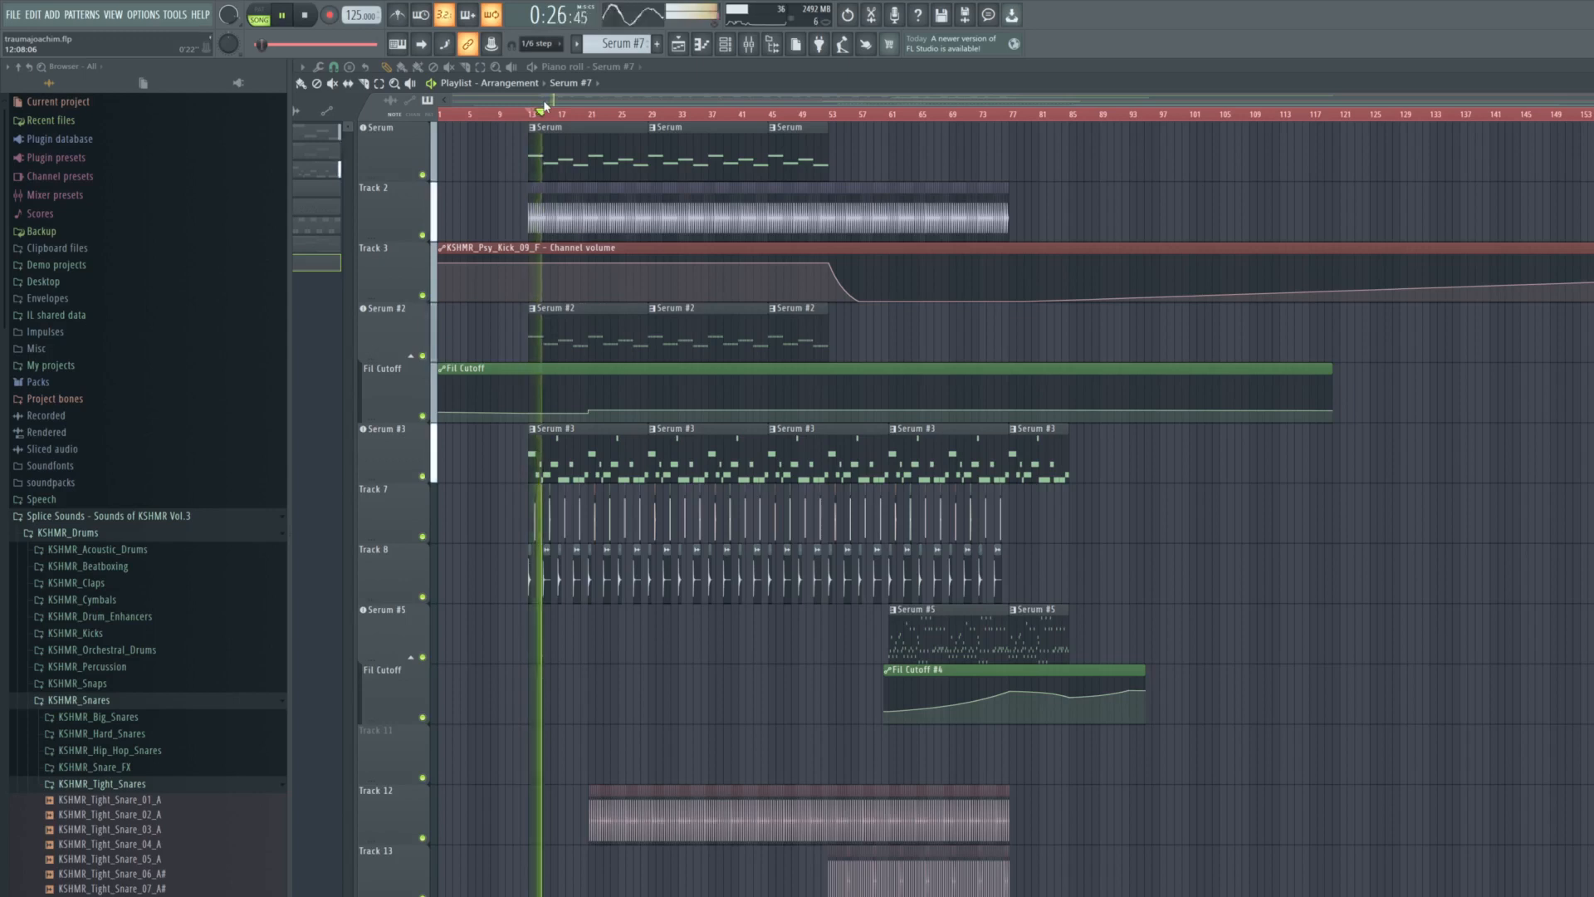
scroll(512, 255, down, 1)
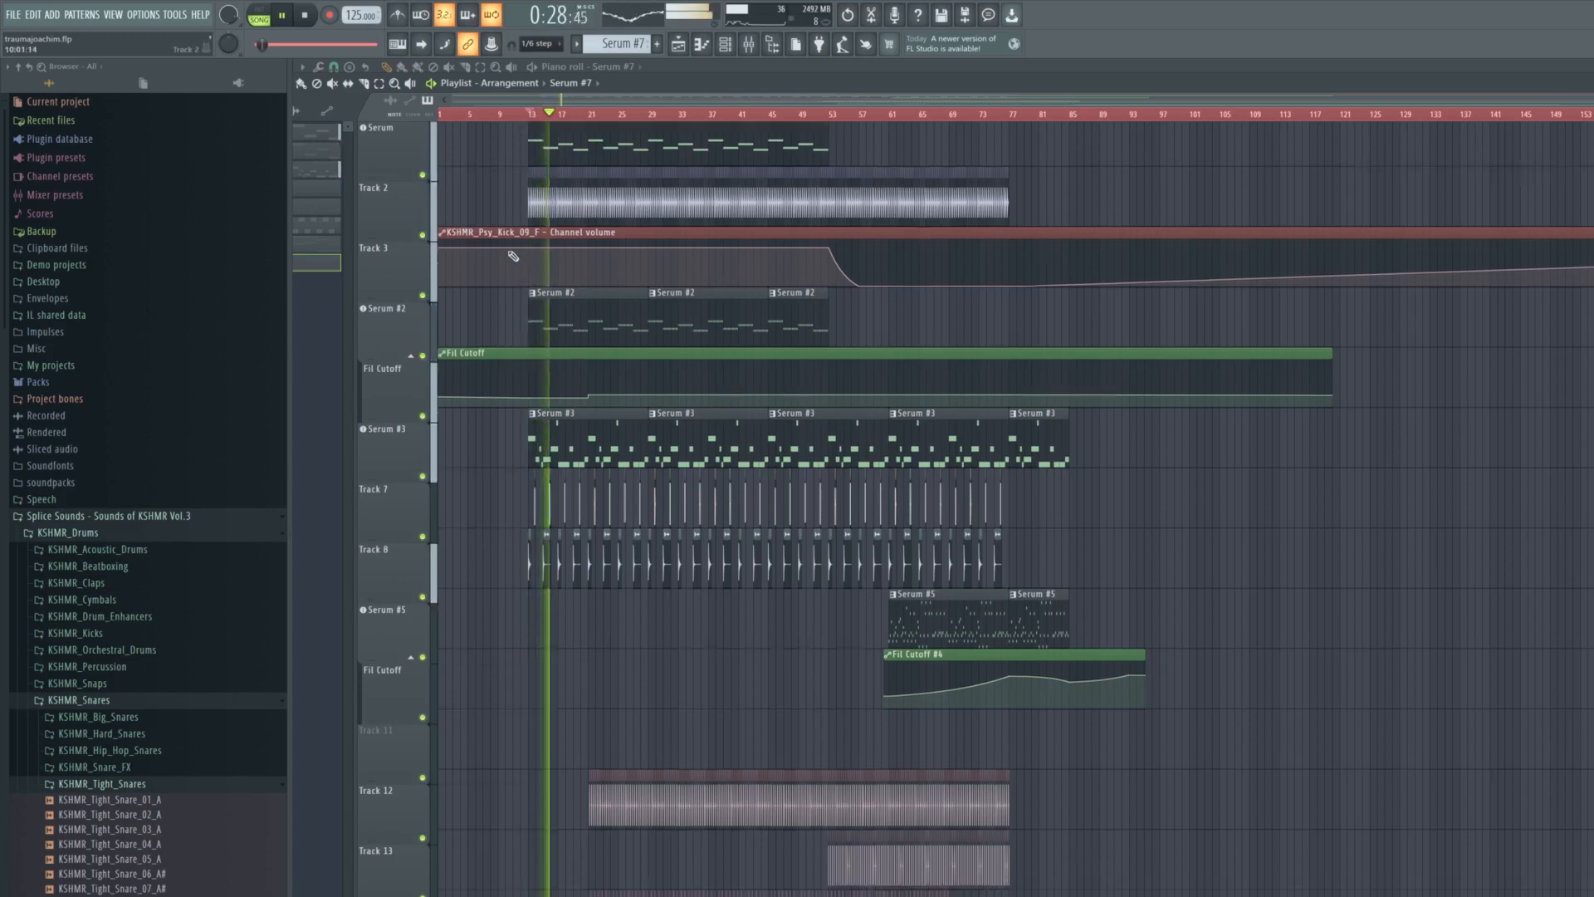
scroll(513, 255, down, 10)
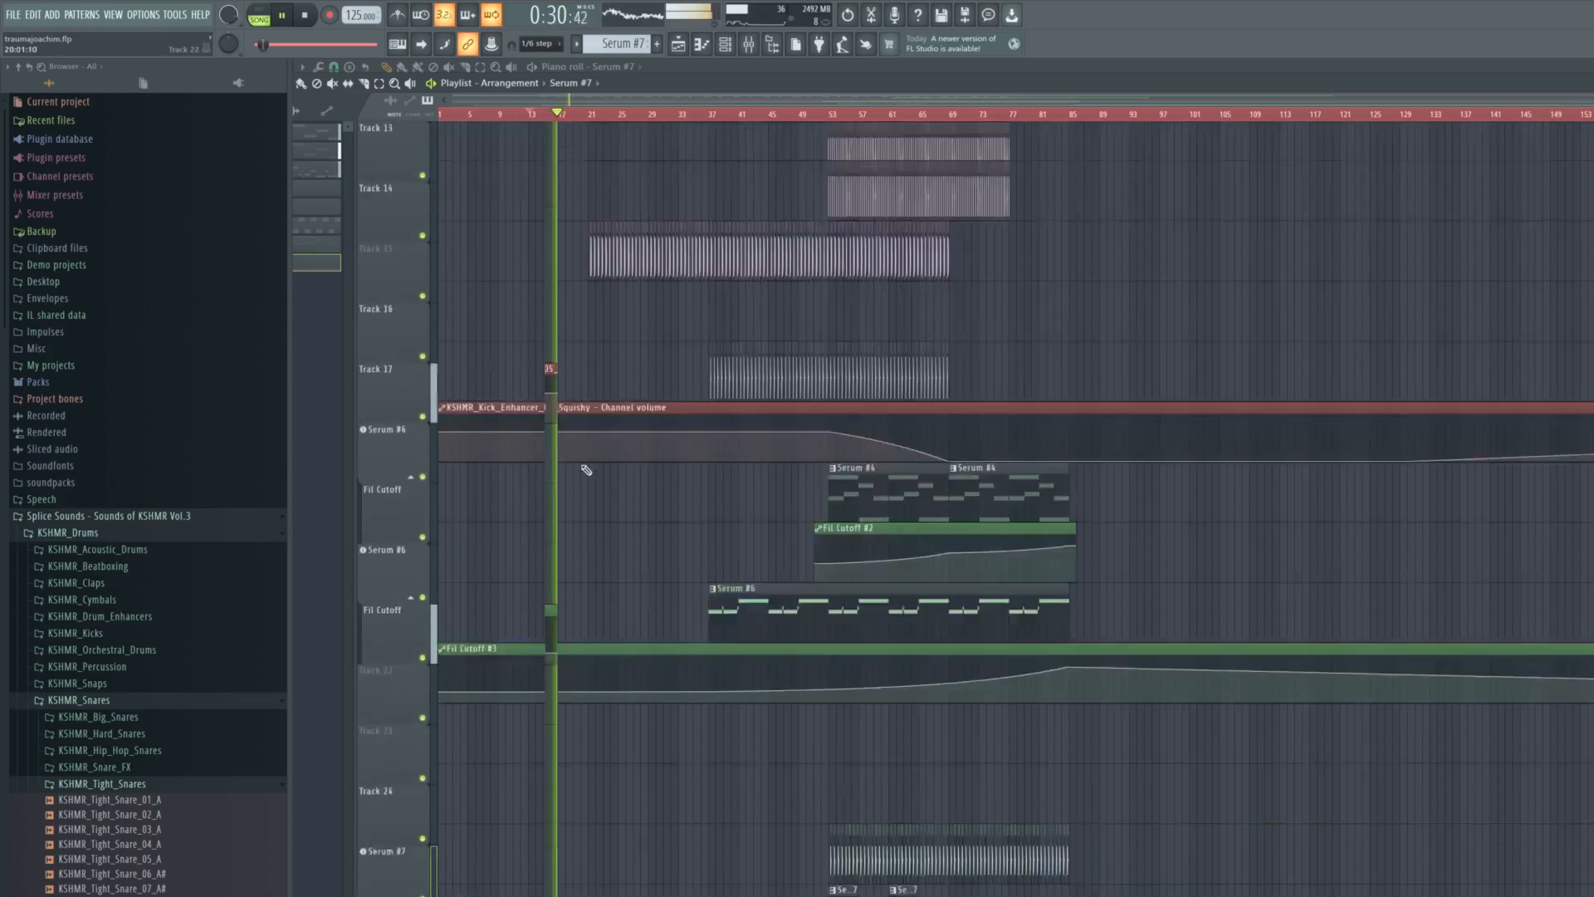
scroll(586, 469, up, 10)
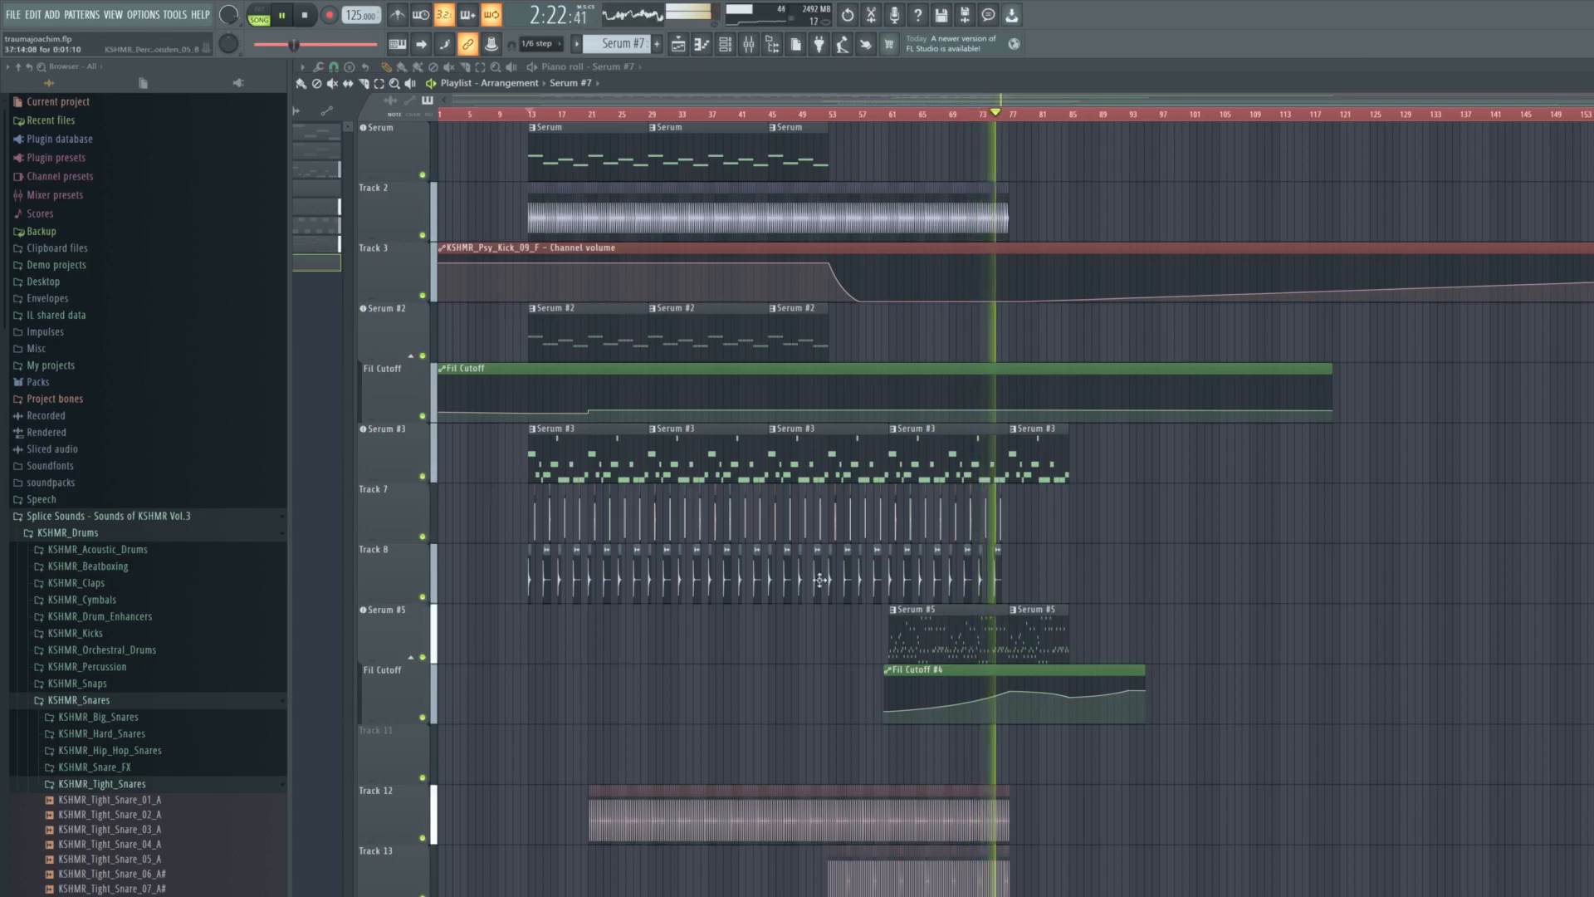
- Follow the playback from around bar 74 through the remaining layers into the Track 27 audio clip at bar 85
scroll(1362, 627, down, 10)
scroll(1383, 628, down, 6)
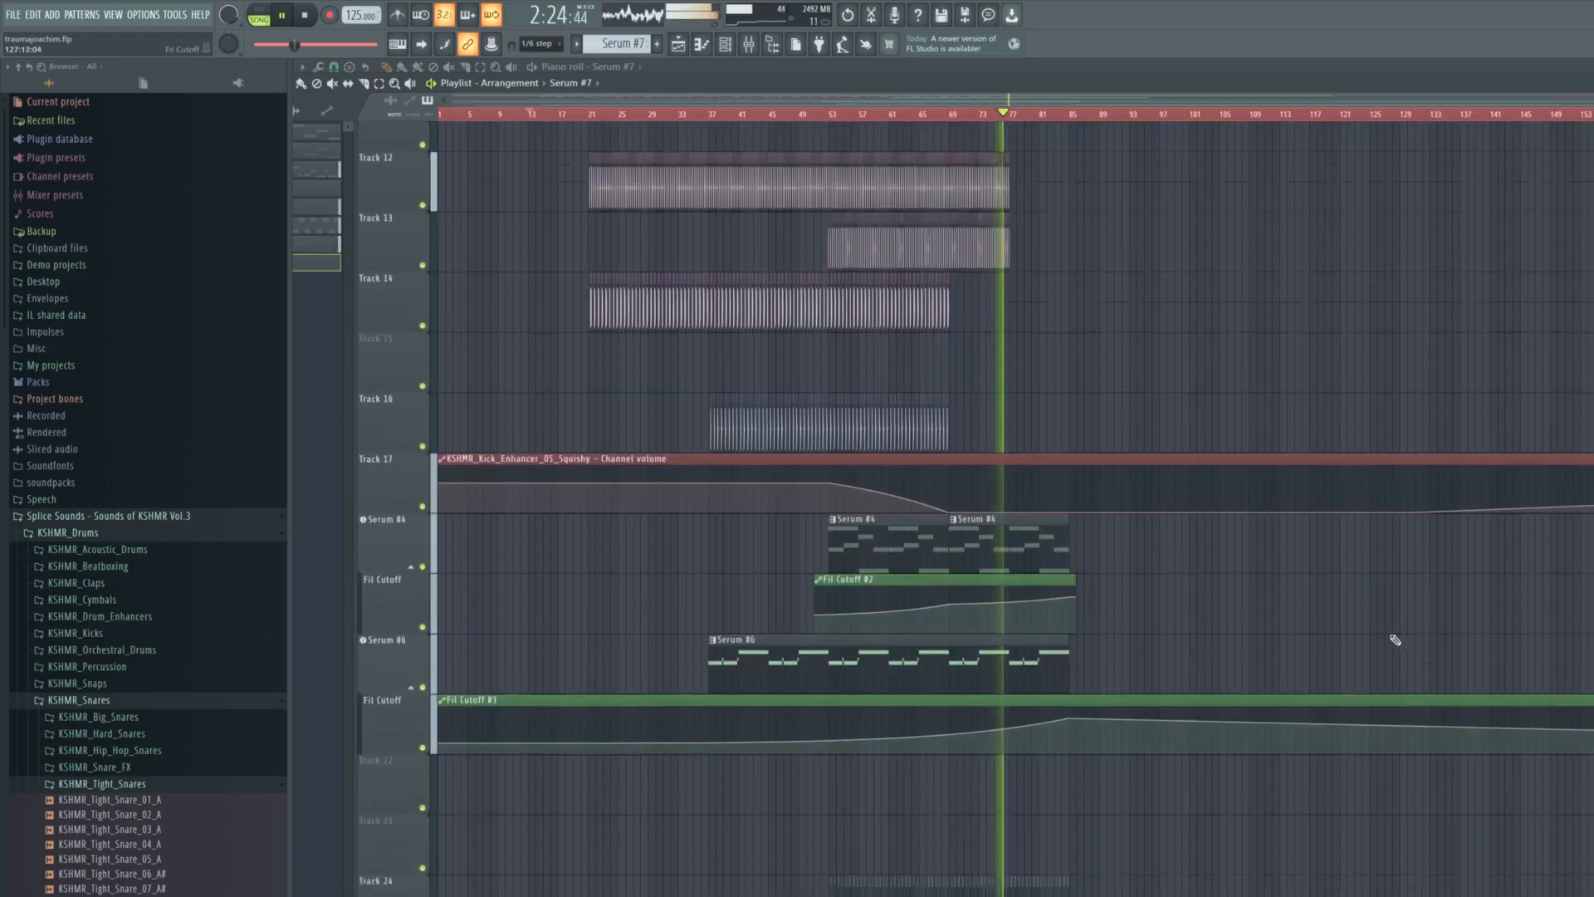
scroll(1344, 675, up, 8)
scroll(1342, 678, up, 5)
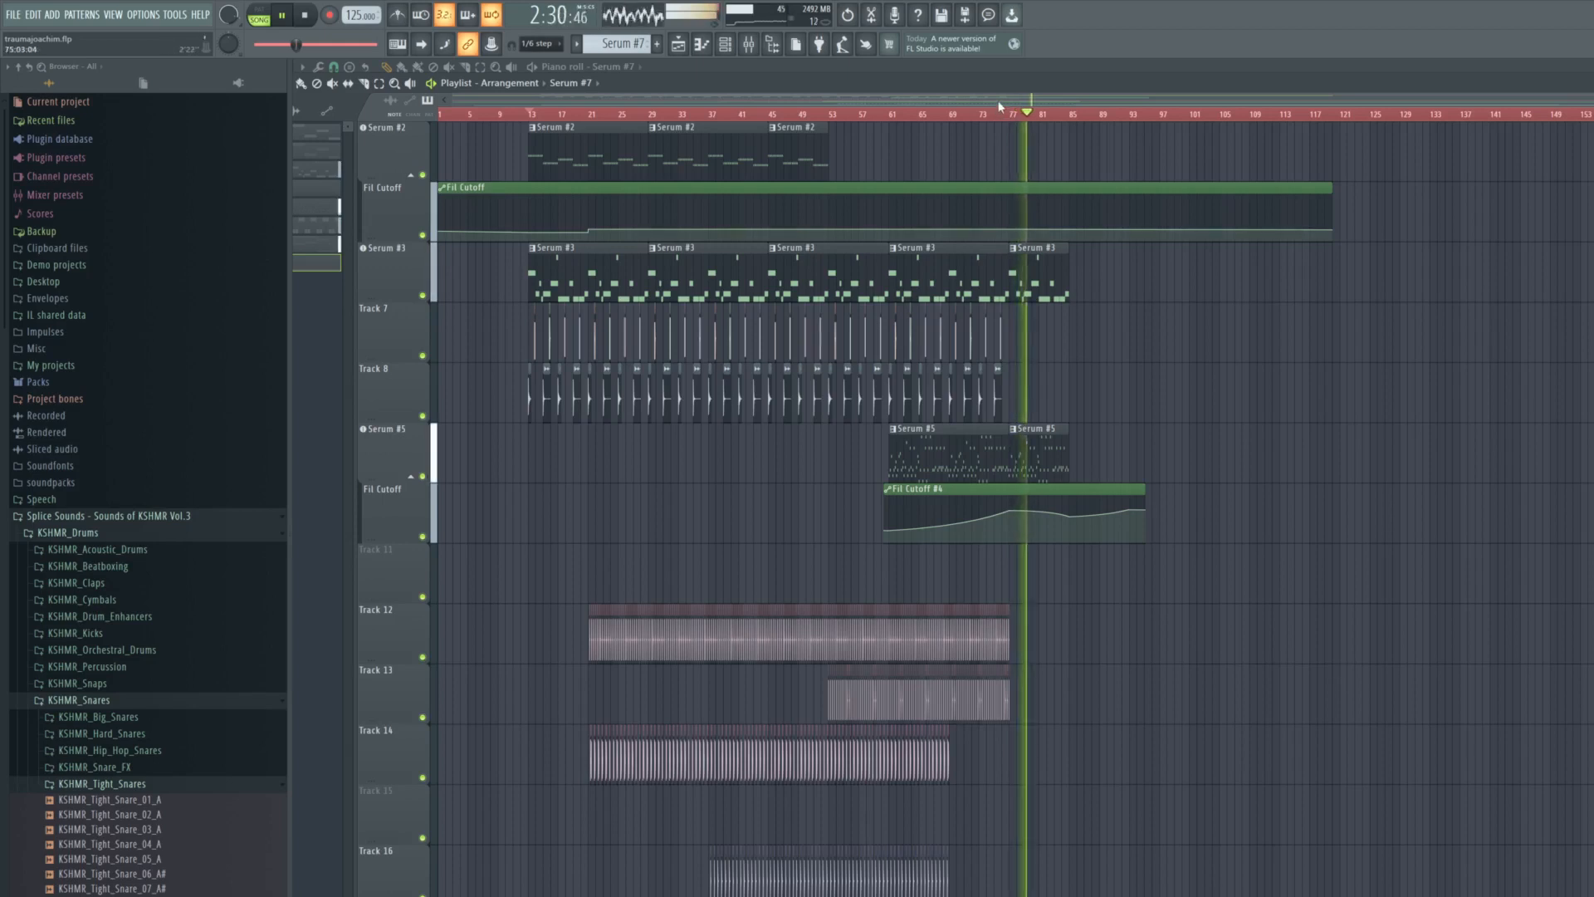
drag(1000, 104, 1058, 101)
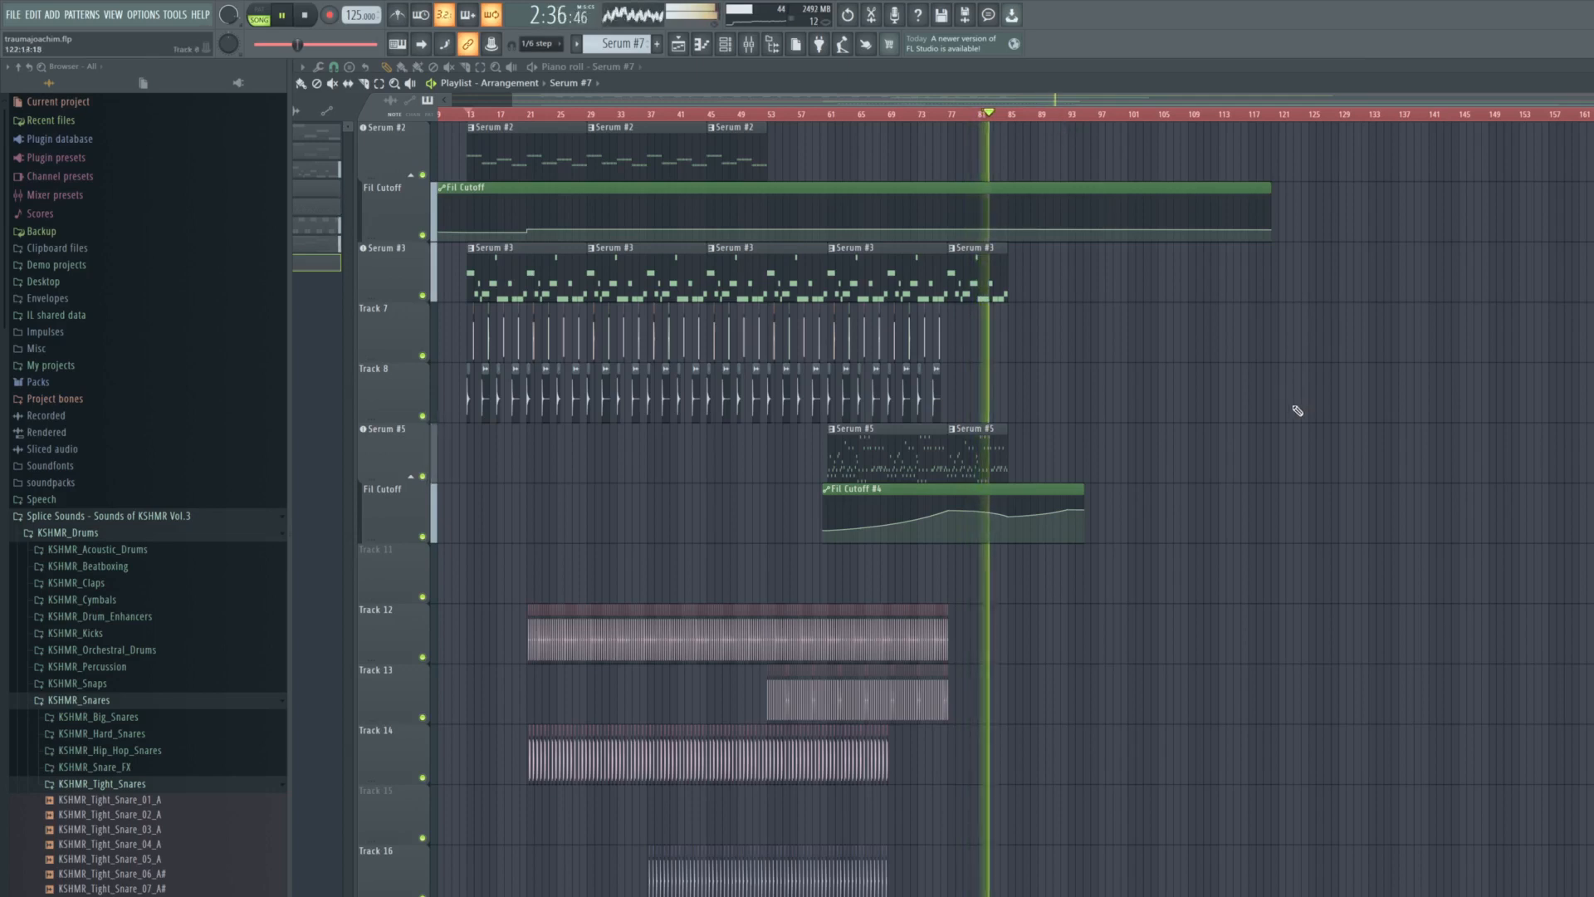
scroll(1300, 410, down, 10)
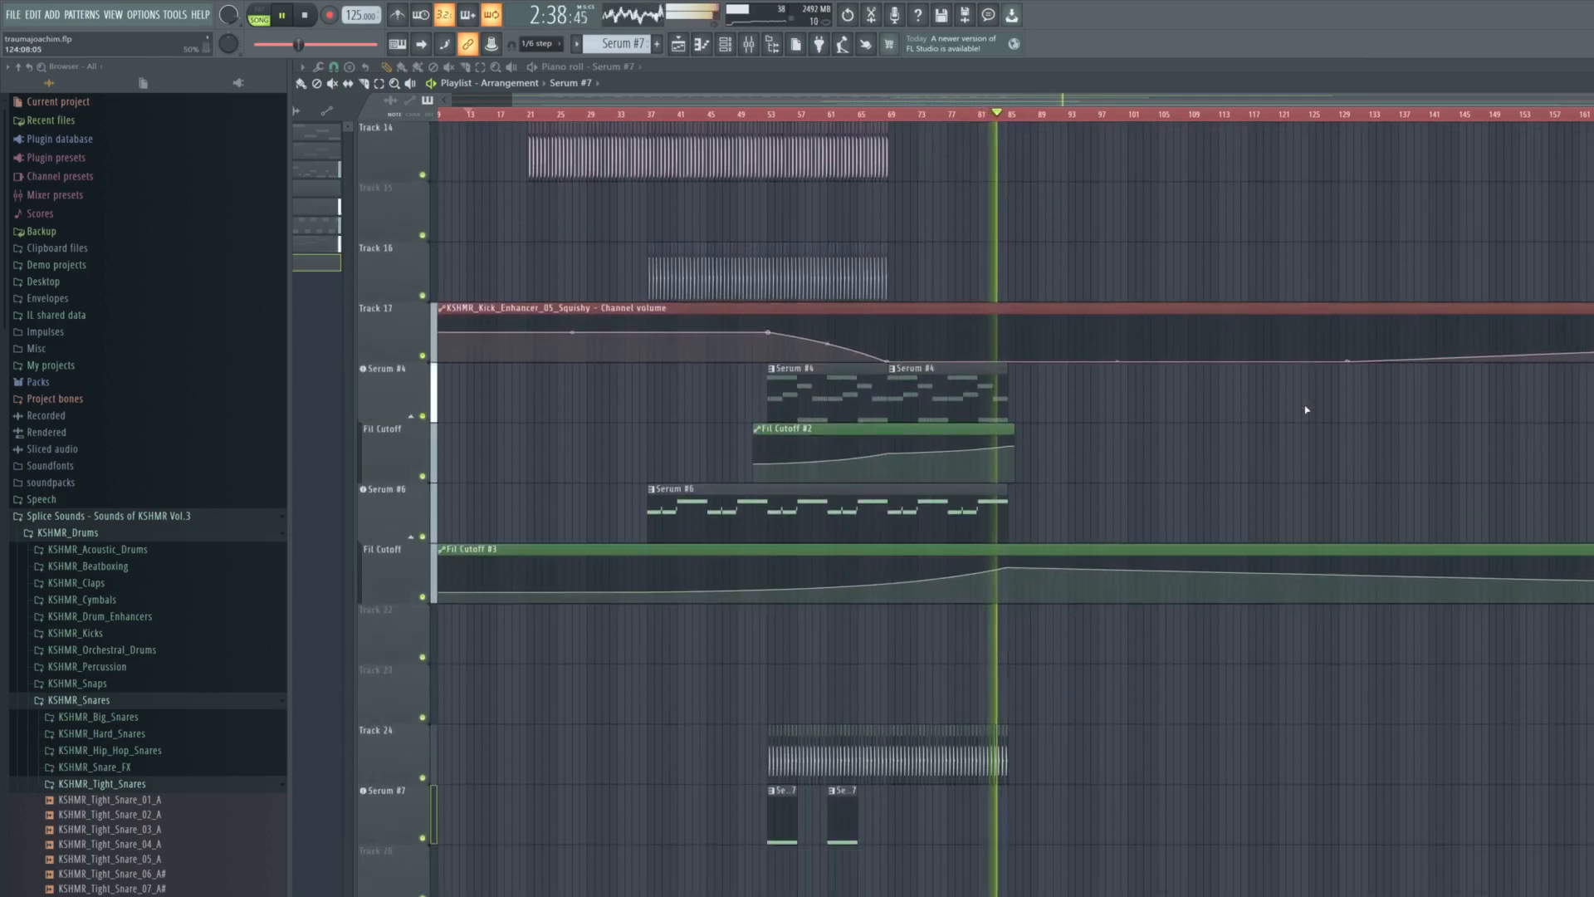
scroll(1305, 409, down, 1)
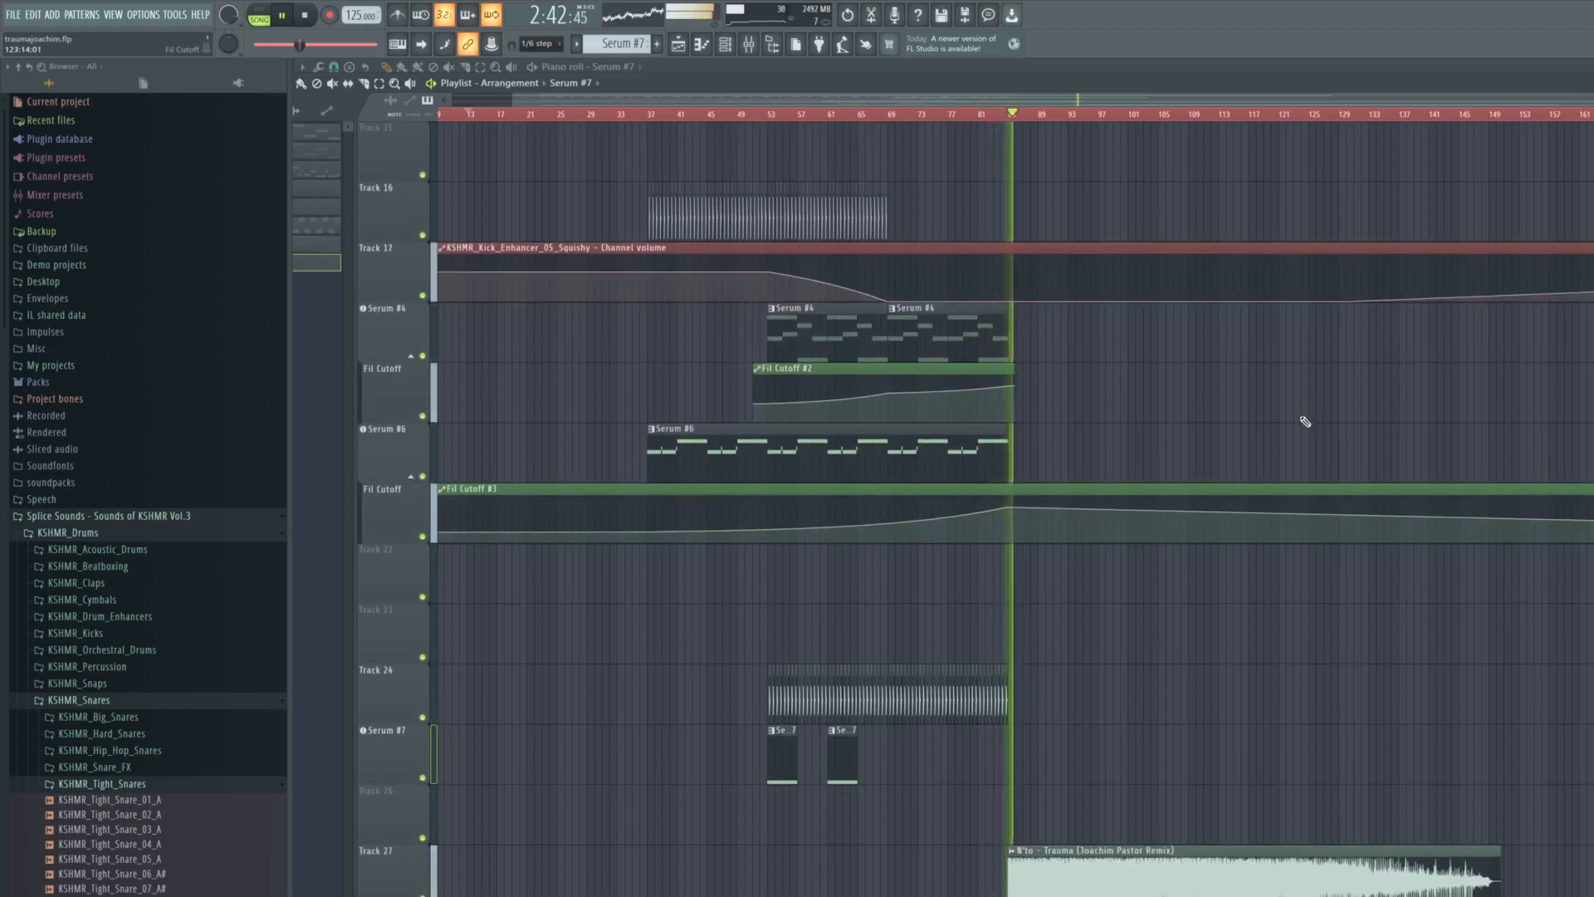
scroll(1302, 420, up, 1)
scroll(1298, 423, down, 1)
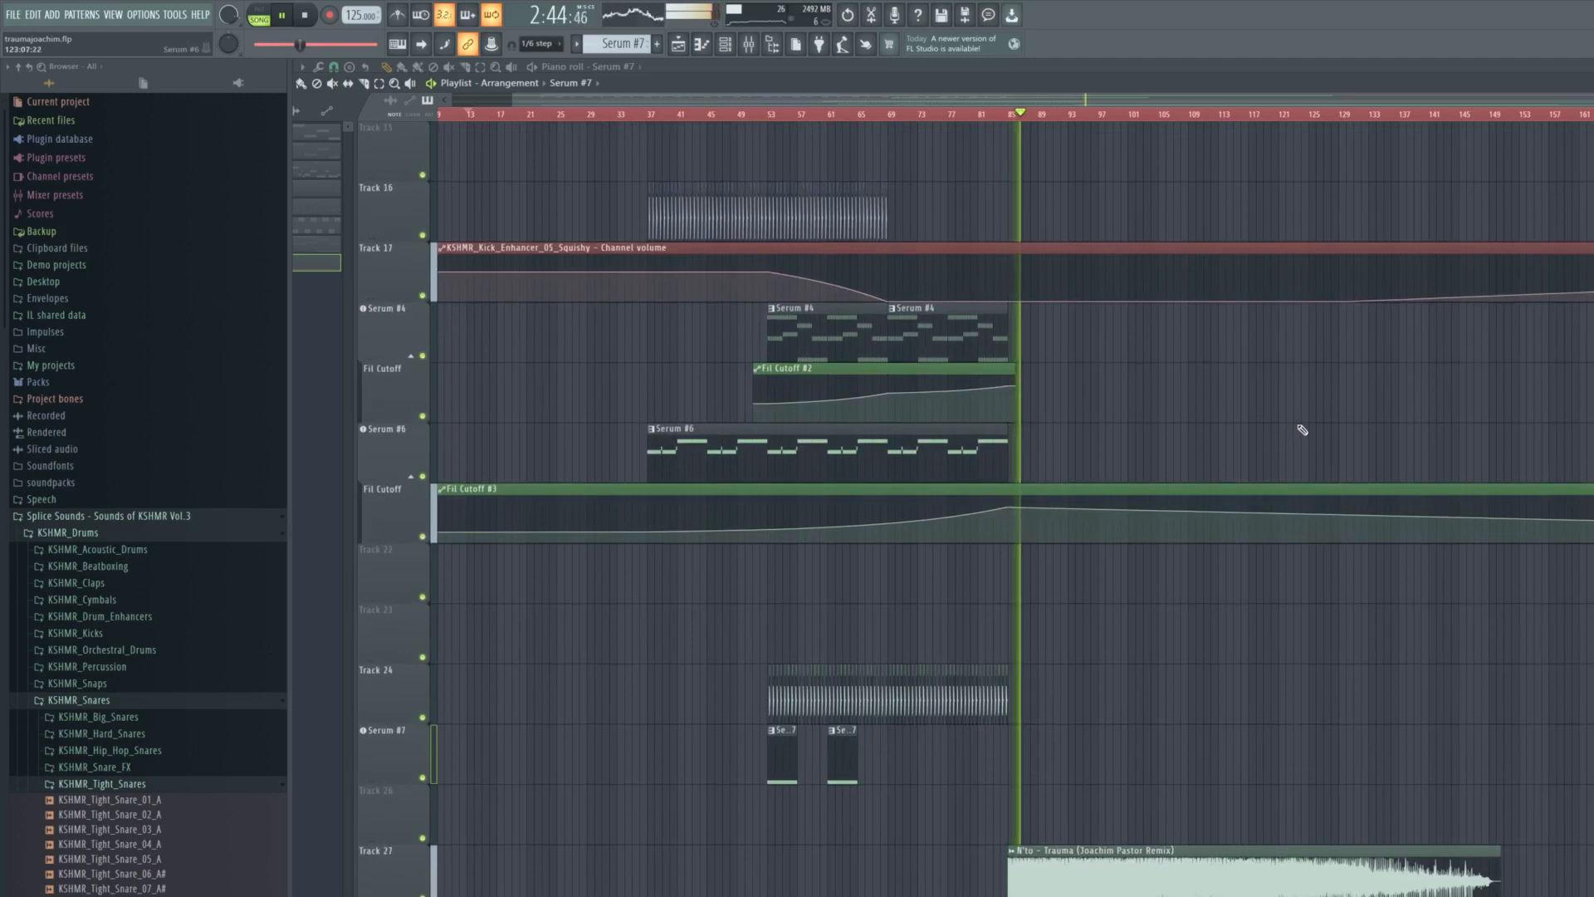